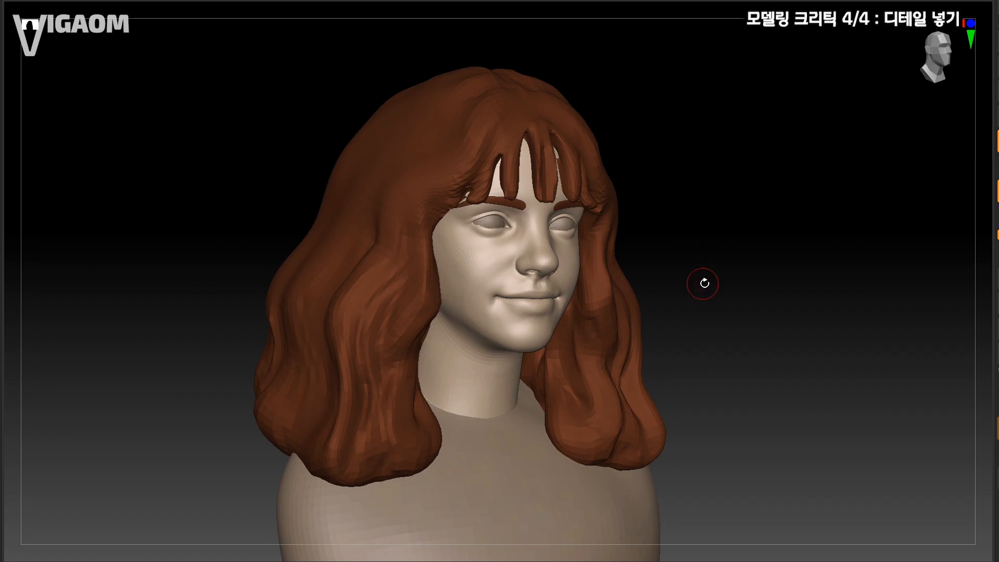
Step: Examine the bust's face and hair from the front, at three-quarter angles and close up from below
shift+drag(691, 285, 676, 216)
key(s)
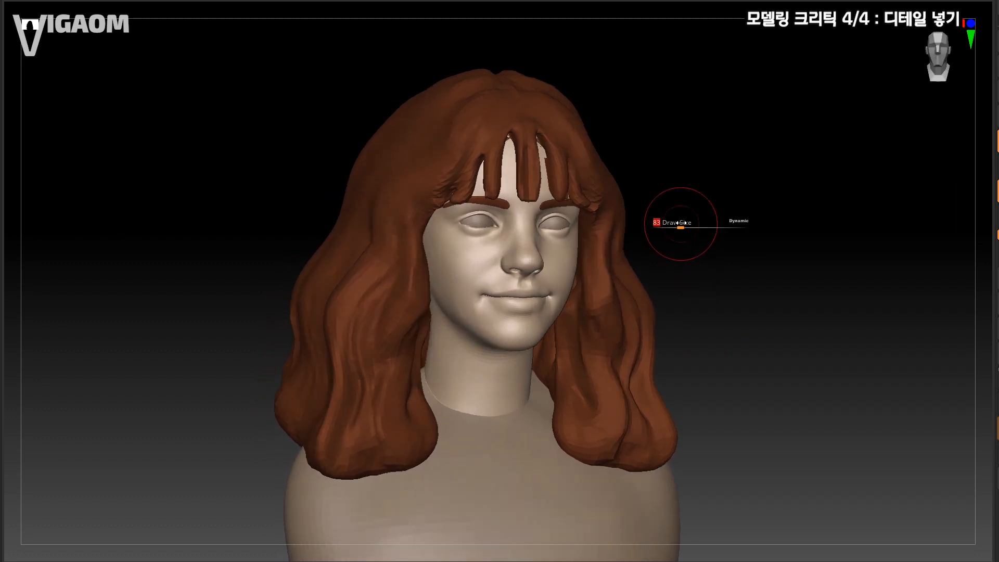
key(s)
click(626, 196)
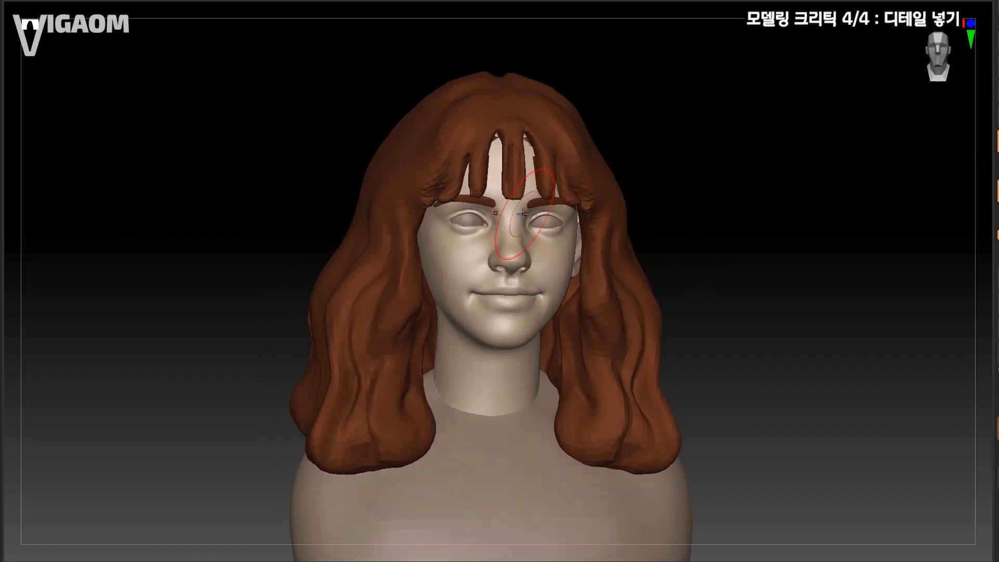
right_drag(506, 251, 444, 282)
mouse_move(689, 248)
shift+mouse_down()
mouse_move(751, 248)
mouse_move(753, 240)
shift+mouse_up()
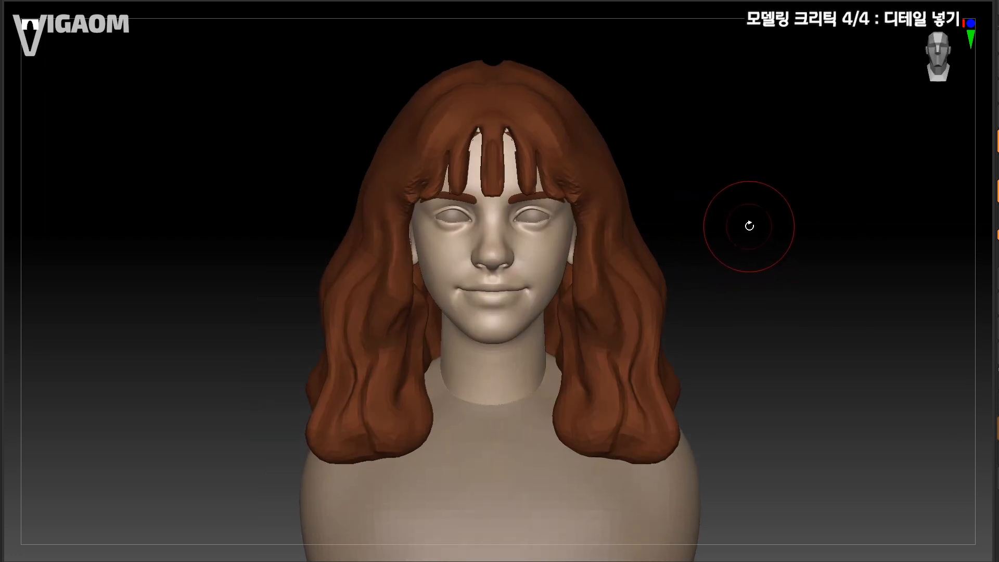
mouse_move(963, 1)
mouse_down()
mouse_move(40, 1)
mouse_move(54, 1)
mouse_up()
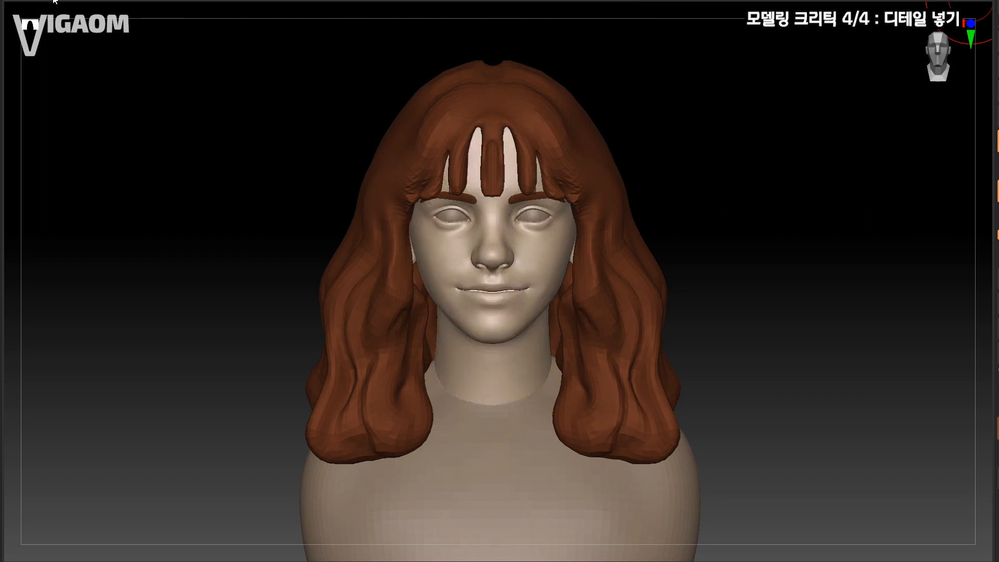
click(971, 1)
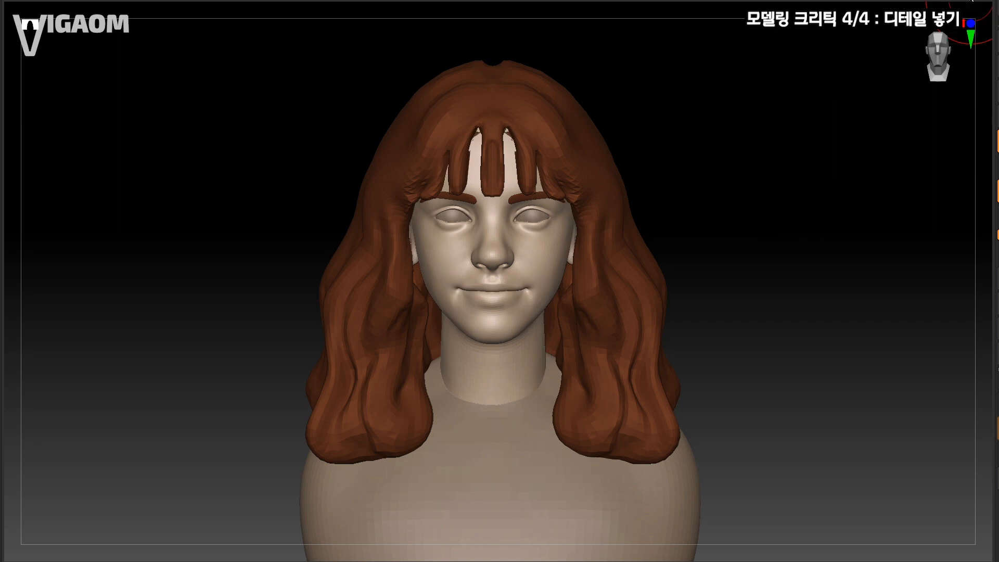
mouse_move(781, 193)
alt+mouse_down()
mouse_move(718, 223)
mouse_move(754, 173)
mouse_move(754, 216)
mouse_move(690, 208)
alt+mouse_up()
key(s)
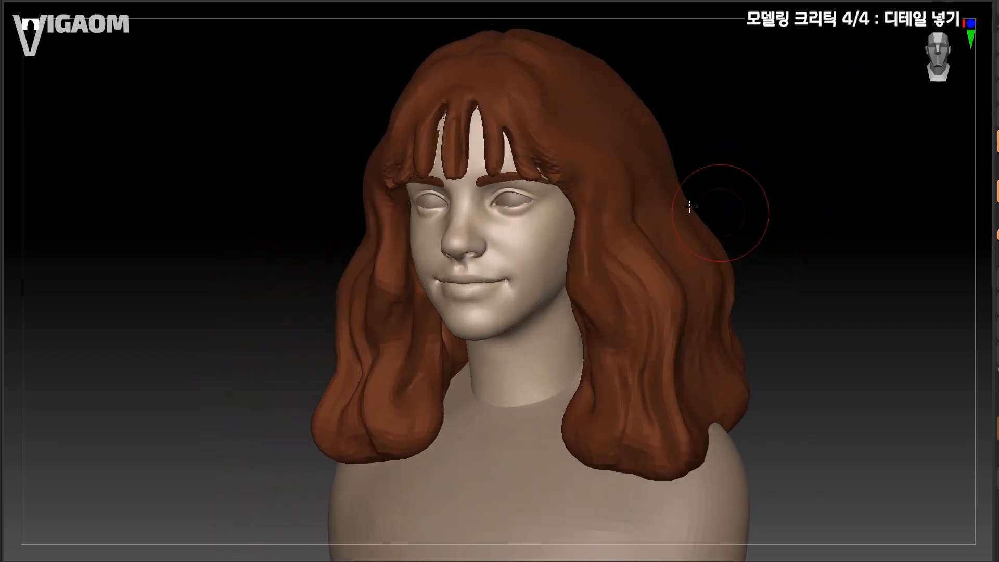
drag(755, 161, 473, 220)
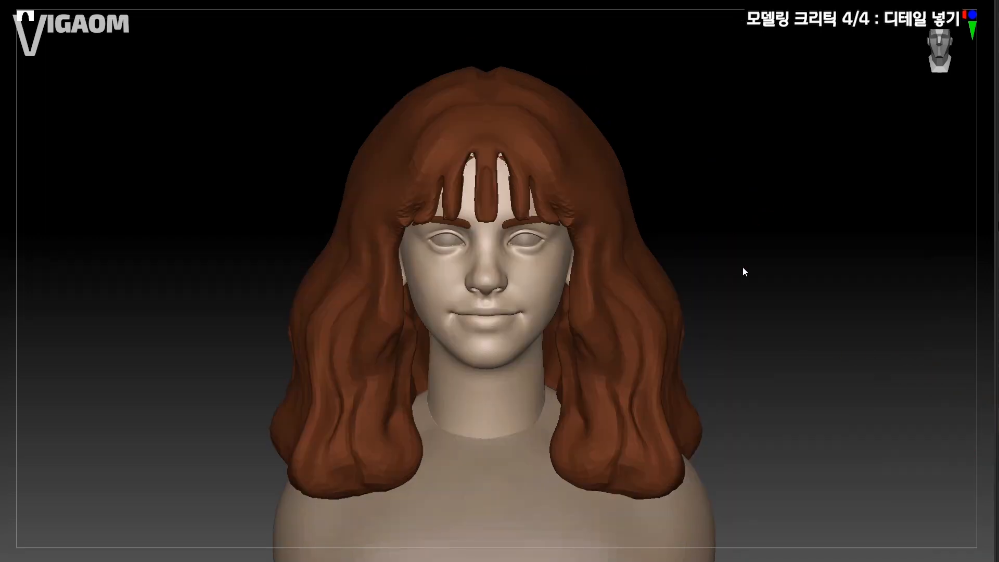
alt+drag(701, 261, 559, 301)
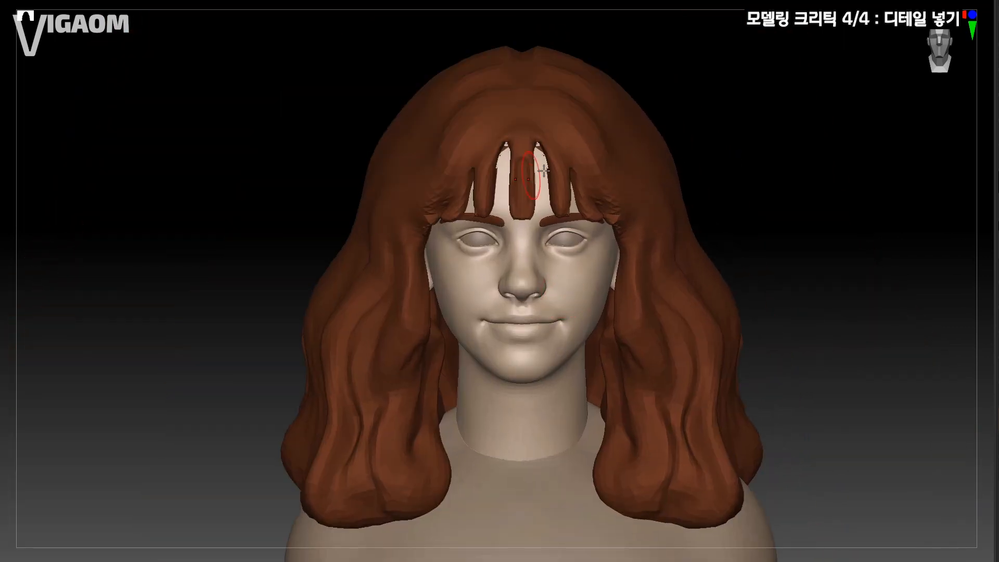
mouse_move(585, 273)
ctrl+right_down()
mouse_move(566, 297)
mouse_move(535, 276)
ctrl+right_up()
key(shift+f)
shift+right_drag(579, 321, 603, 300)
mouse_move(614, 264)
alt+right_down()
mouse_move(615, 291)
mouse_move(609, 255)
alt+right_up()
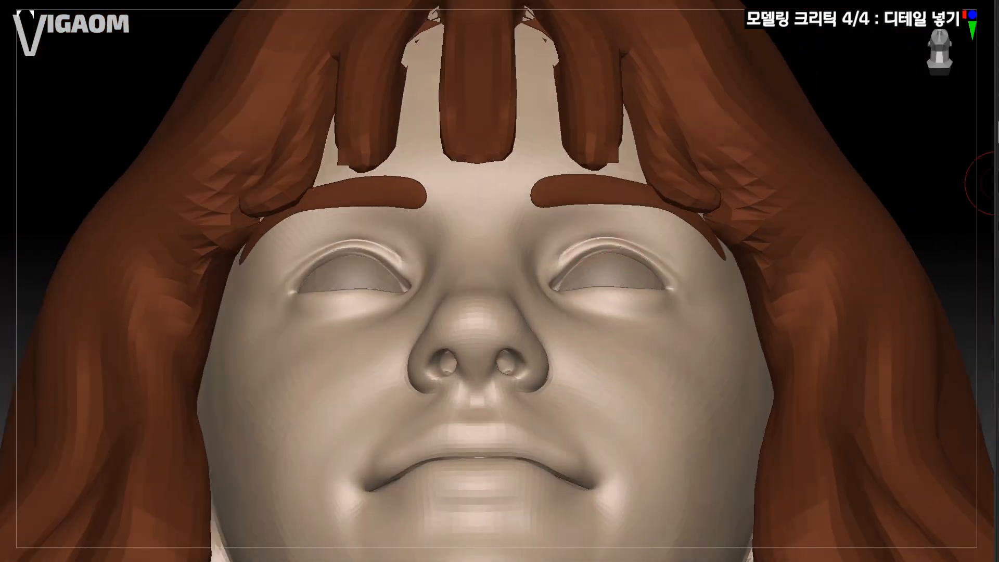
Step: Make the eyeballs the active subtool and frame the face from the front
mouse_move(994, 183)
ctrl+right_down()
mouse_move(649, 261)
mouse_move(618, 252)
mouse_move(633, 263)
mouse_move(617, 292)
mouse_move(631, 333)
ctrl+right_up()
alt+click(576, 240)
key(s)
mouse_move(598, 236)
ctrl+right_down()
mouse_move(577, 261)
mouse_move(578, 236)
mouse_move(596, 270)
ctrl+right_up()
ctrl+right_drag(596, 271, 588, 235)
mouse_move(729, 255)
ctrl+right_down()
mouse_move(724, 289)
mouse_move(719, 275)
ctrl+right_up()
key(s)
alt+right_drag(570, 304, 603, 348)
key(s)
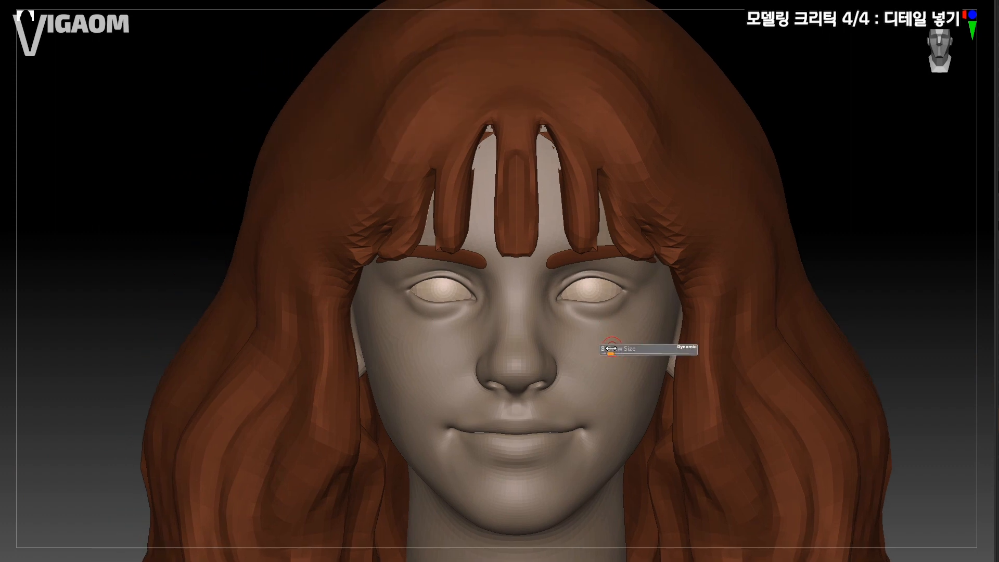
Step: Turn on transparency and sketch eye-width guide circles over the nose bridge, one eye and the temple
ctrl+right_drag(609, 304, 609, 348)
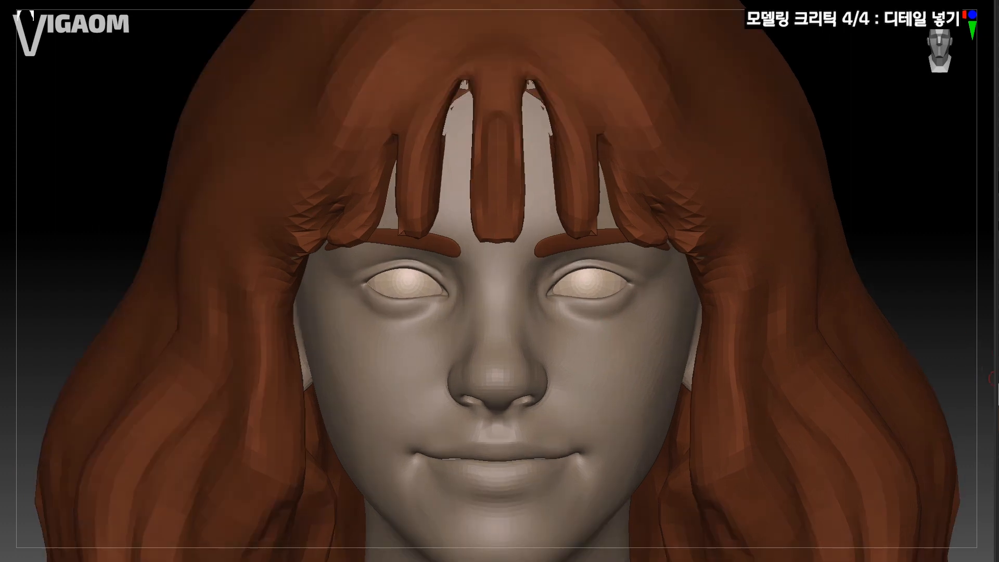
click(996, 394)
drag(585, 232, 560, 248)
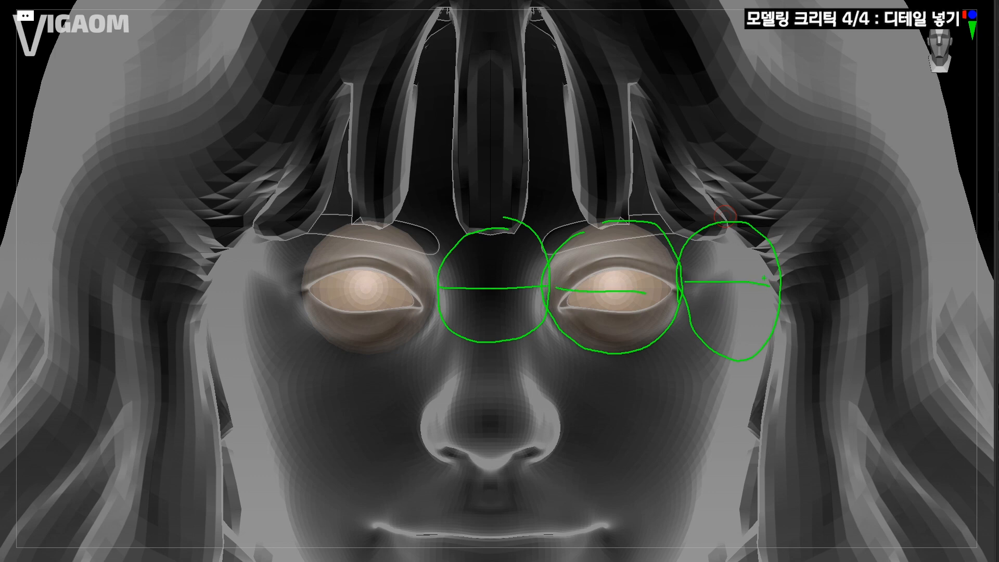
key(Escape)
Step: Scale the mirrored eyeballs down slightly and reposition them lower behind the eyelids
mouse_move(621, 292)
ctrl+right_down()
mouse_move(613, 276)
mouse_move(625, 296)
mouse_move(631, 262)
ctrl+right_up()
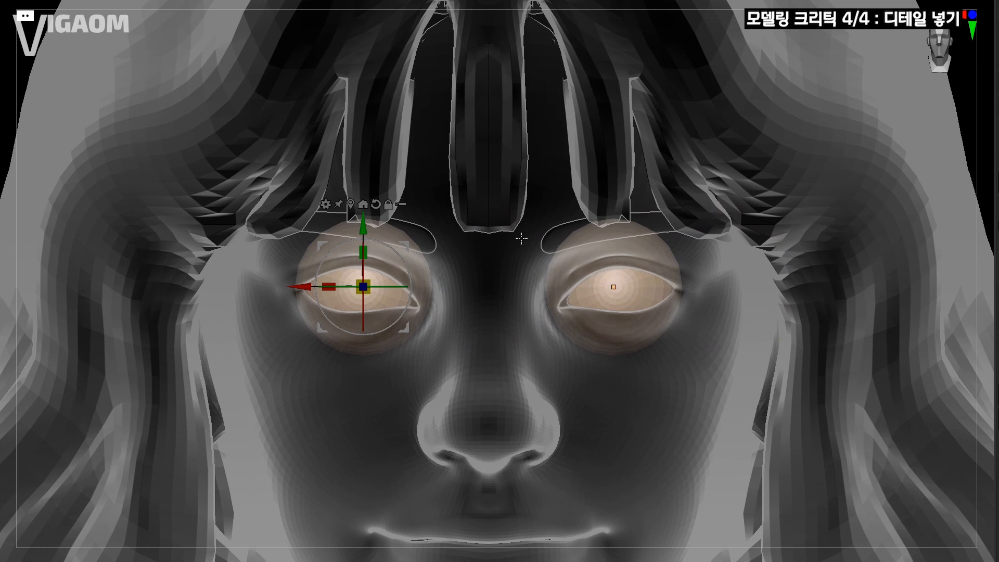
alt+right_drag(367, 260, 433, 312)
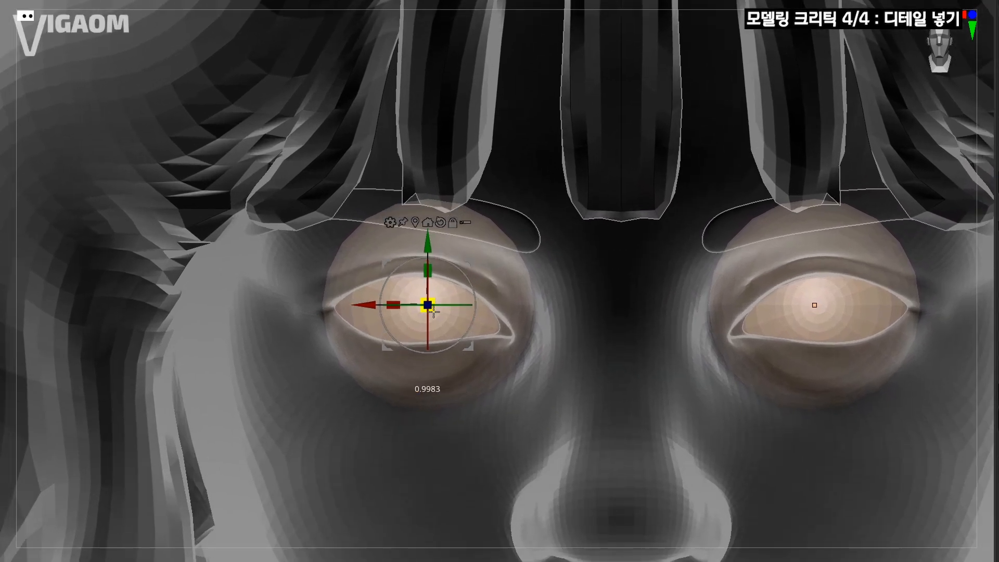
drag(429, 312, 407, 320)
drag(450, 274, 434, 274)
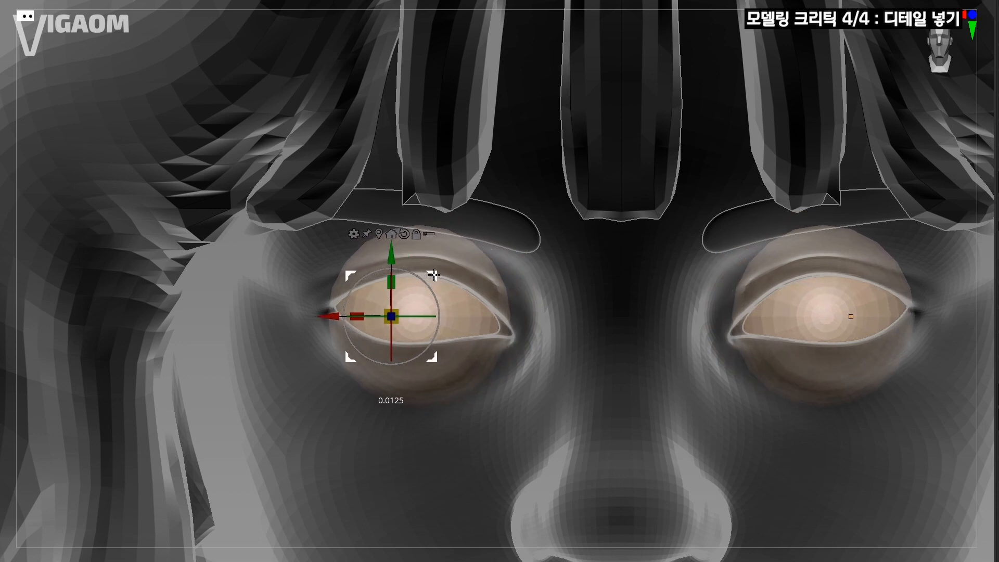
Step: Adjust the eyeballs' depth in the sockets from the side view
mouse_move(703, 333)
ctrl+right_down()
mouse_move(705, 274)
mouse_move(650, 268)
mouse_move(708, 266)
mouse_move(724, 280)
mouse_move(689, 278)
mouse_move(690, 329)
ctrl+right_up()
key(q)
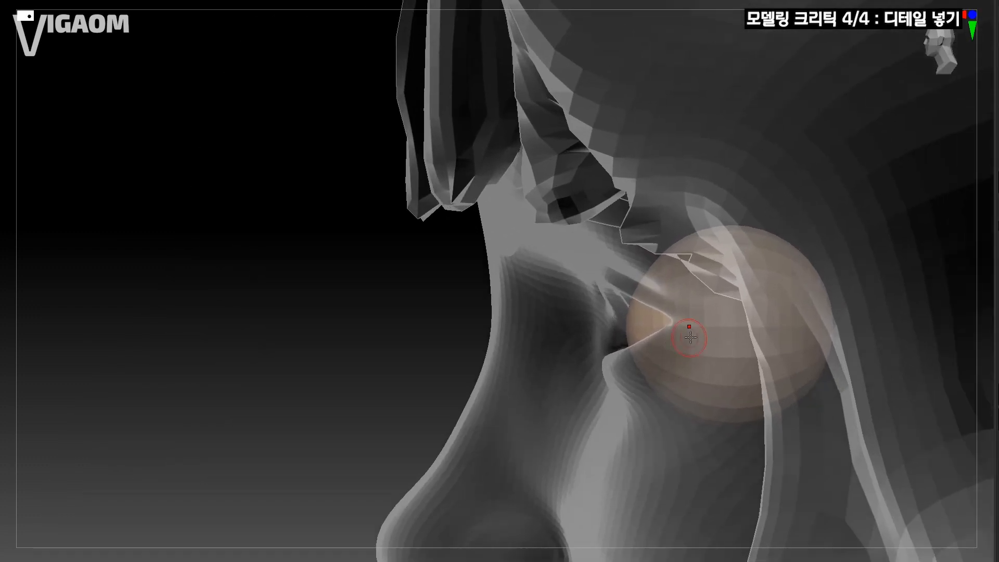
key(w)
drag(729, 326, 716, 312)
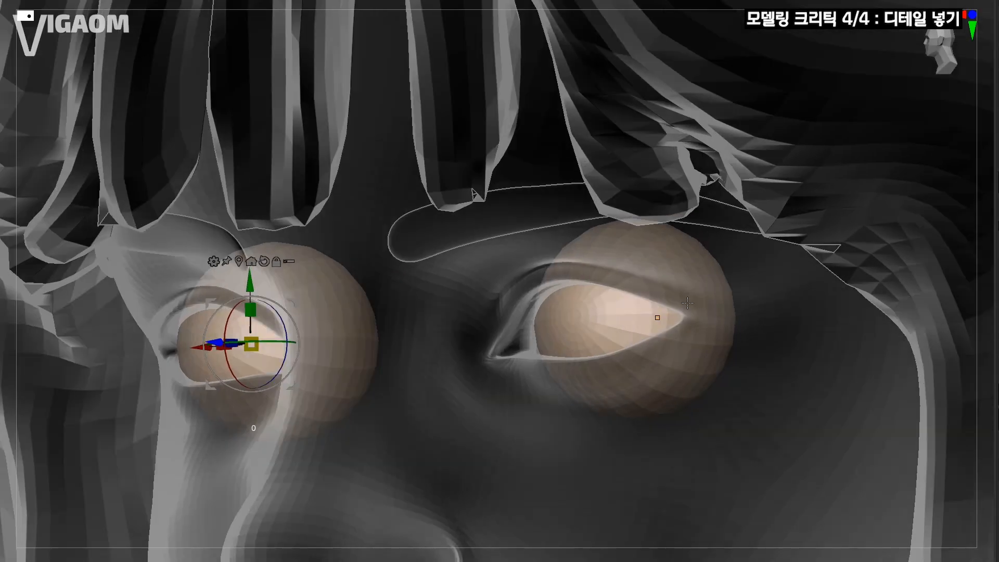
shift+right_drag(688, 302, 734, 271)
Step: Isolate the eyeballs and centre the transform gizmo on one of the spheres from above
click(997, 443)
shift+right_drag(694, 307, 608, 410)
ctrl+right_drag(551, 319, 631, 343)
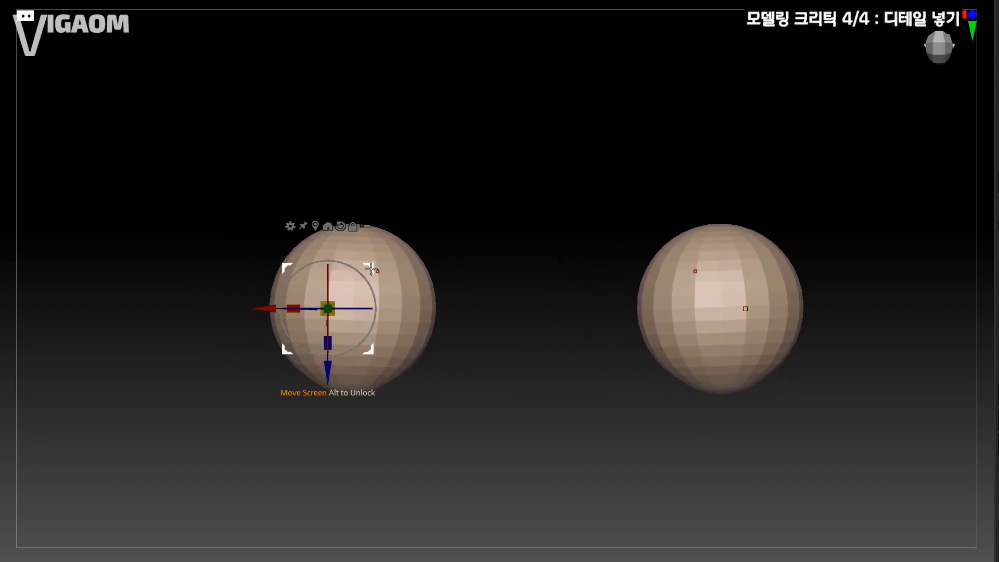
alt+right_drag(494, 295, 524, 272)
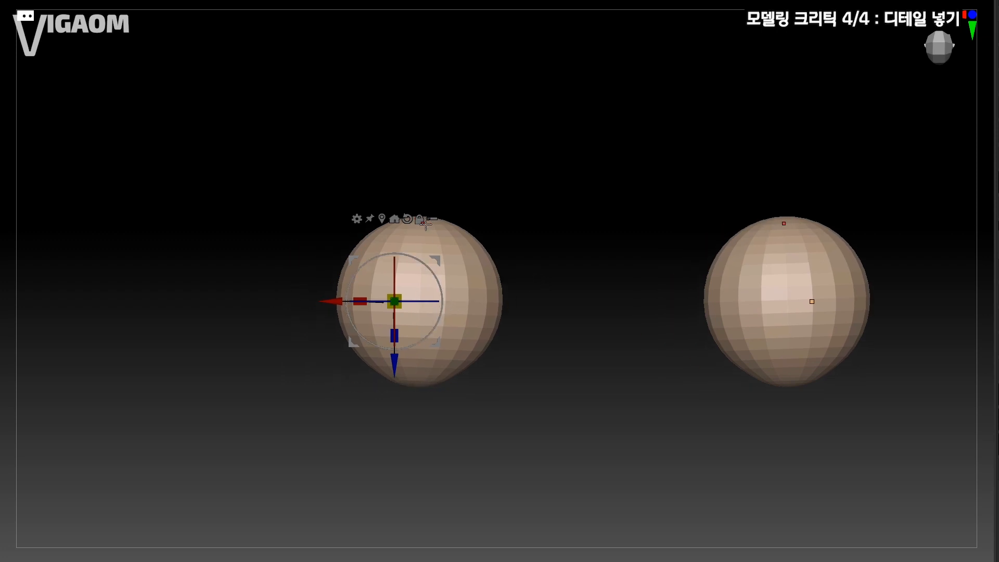
alt+drag(431, 260, 457, 259)
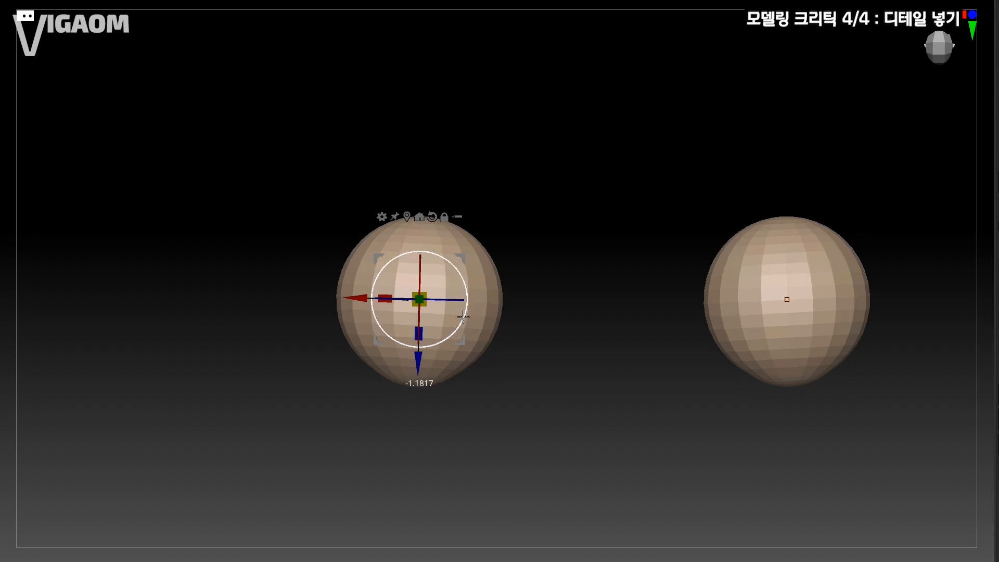
mouse_move(807, 337)
right_down()
mouse_move(807, 324)
mouse_move(776, 297)
mouse_move(692, 288)
right_up()
Step: Show the whole bust again and turn off transparency
key(q)
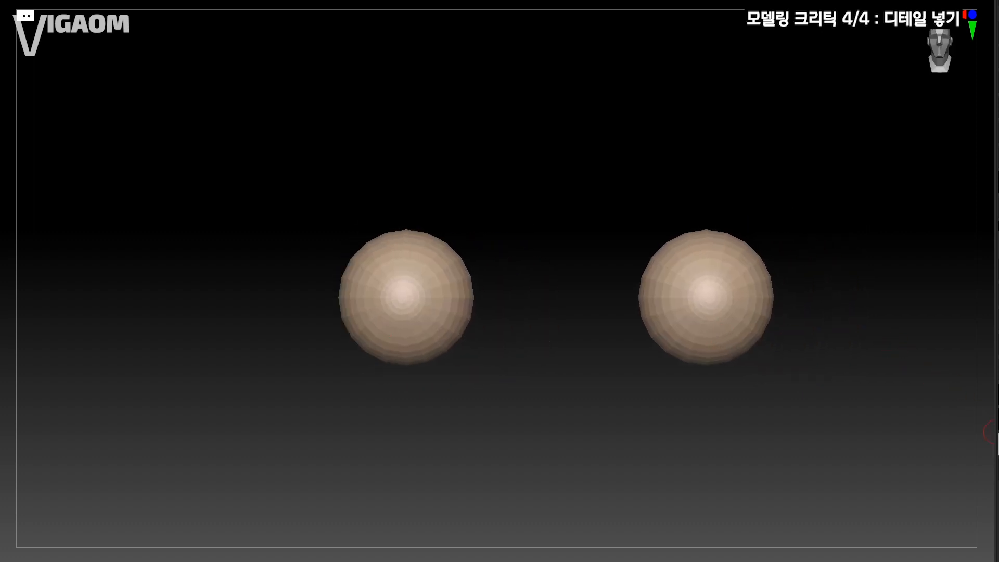
click(998, 444)
alt+right_drag(808, 322, 775, 367)
click(998, 394)
Step: Mask a round iris area at the centre of both eyeballs
ctrl+right_drag(715, 377, 655, 393)
alt+right_drag(656, 393, 683, 318)
ctrl+right_drag(566, 306, 596, 305)
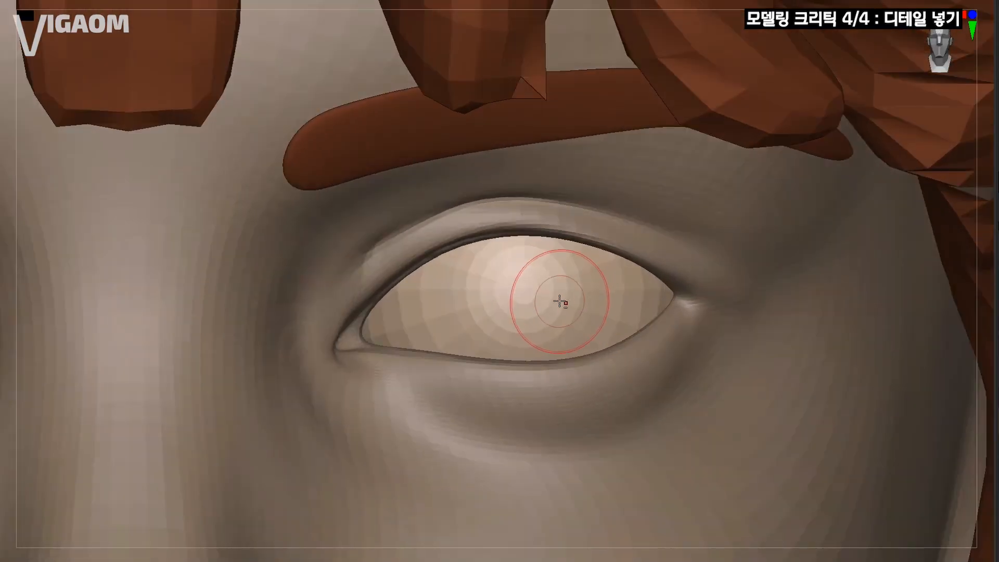
key(s)
key(s)
mouse_move(522, 294)
mouse_down()
mouse_move(503, 286)
mouse_move(540, 297)
mouse_move(489, 254)
mouse_up()
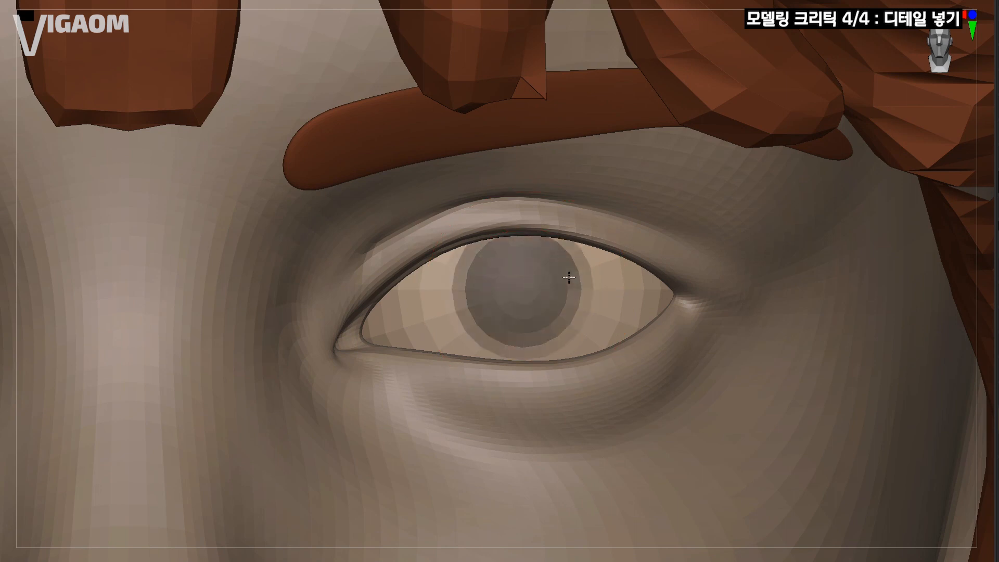
key(s)
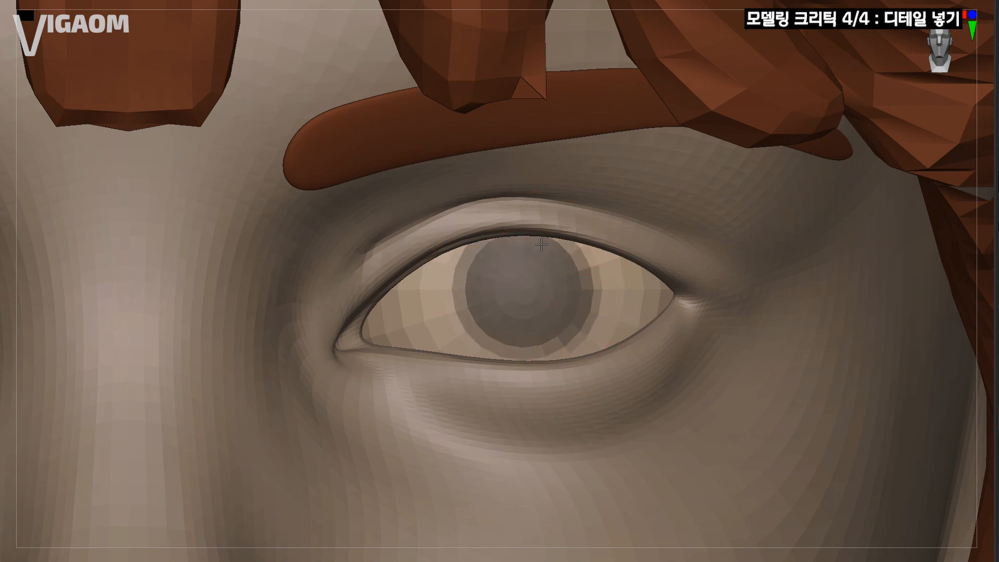
mouse_move(562, 327)
ctrl+right_down()
mouse_move(604, 283)
mouse_move(705, 301)
ctrl+right_up()
mouse_move(210, 298)
ctrl+mouse_down()
mouse_move(222, 282)
mouse_move(214, 295)
ctrl+mouse_up()
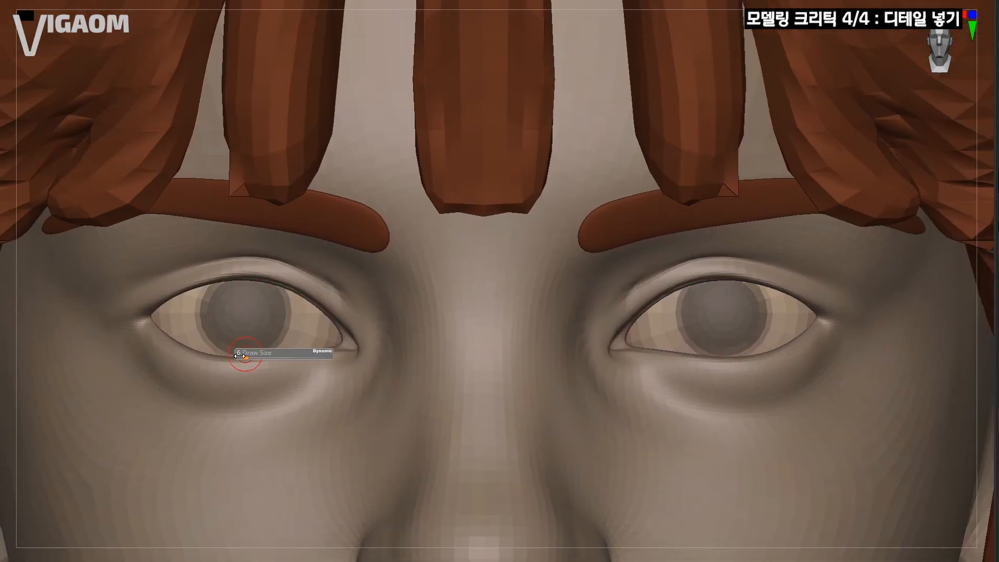
Step: Check the masked irises from the side and clear the mask from the eyeballs
ctrl+right_drag(495, 350, 312, 291)
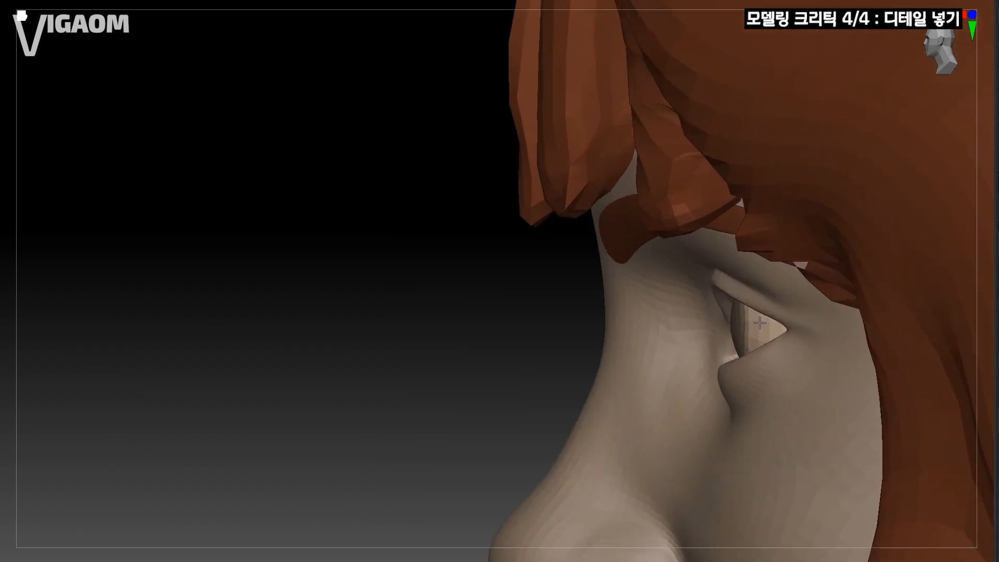
ctrl+right_drag(718, 312, 721, 335)
alt+right_drag(721, 335, 632, 296)
right_drag(633, 296, 909, 215)
ctrl+drag(910, 214, 915, 222)
ctrl+right_drag(859, 208, 841, 236)
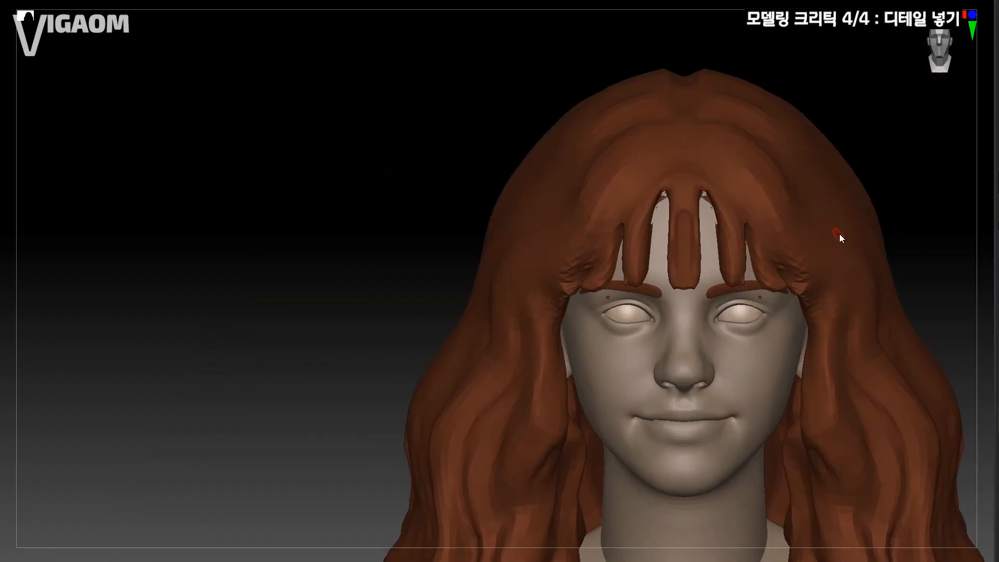
Step: Examine the face and the eyes' placement from several angles
right_drag(808, 284, 733, 299)
right_drag(752, 322, 718, 359)
shift+right_drag(625, 336, 687, 330)
ctrl+right_drag(756, 307, 567, 278)
mouse_move(681, 258)
alt+right_down()
mouse_move(753, 228)
mouse_move(799, 245)
mouse_move(594, 272)
mouse_move(667, 274)
mouse_move(595, 274)
mouse_move(671, 291)
alt+right_up()
shift+right_drag(537, 270, 660, 318)
key(s)
mouse_move(604, 285)
ctrl+right_down()
mouse_move(622, 292)
mouse_move(597, 297)
ctrl+right_up()
mouse_move(597, 297)
ctrl+right_down()
mouse_move(635, 334)
mouse_move(595, 332)
ctrl+right_up()
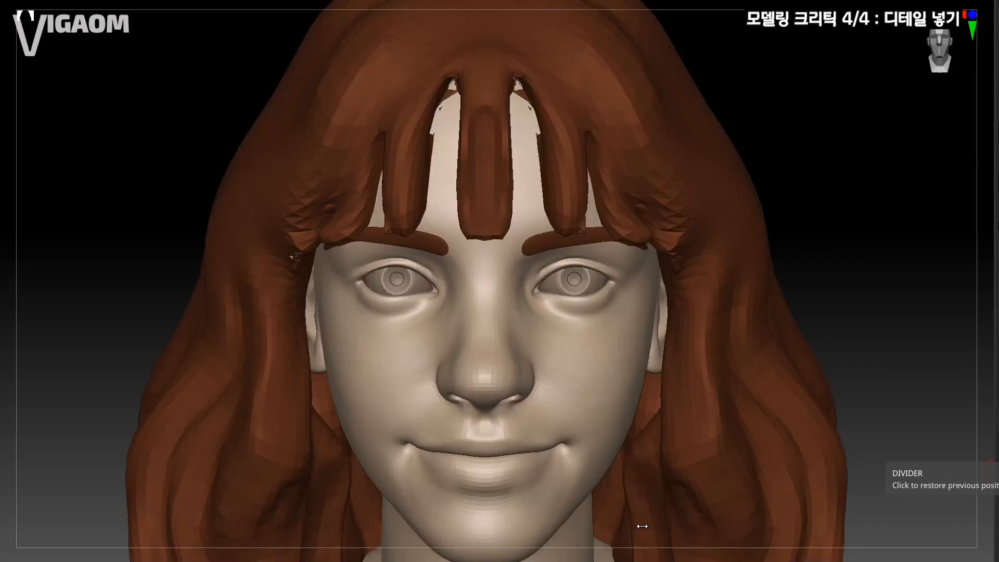
Step: Inspect the iris and pupil shapes of the eyes up close from the front and below
right_drag(571, 297, 589, 312)
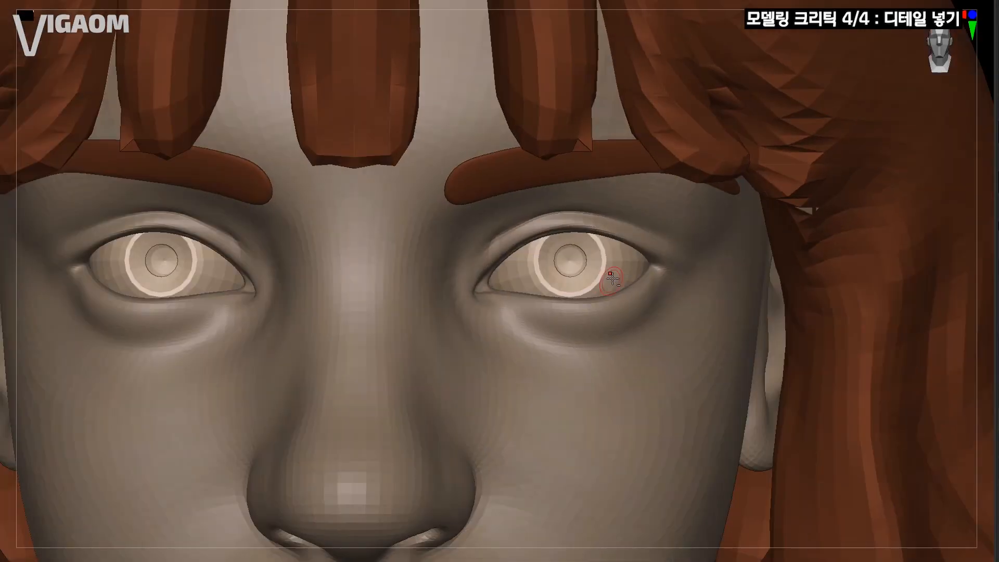
mouse_move(598, 272)
ctrl+right_down()
mouse_move(560, 269)
mouse_move(589, 282)
ctrl+right_up()
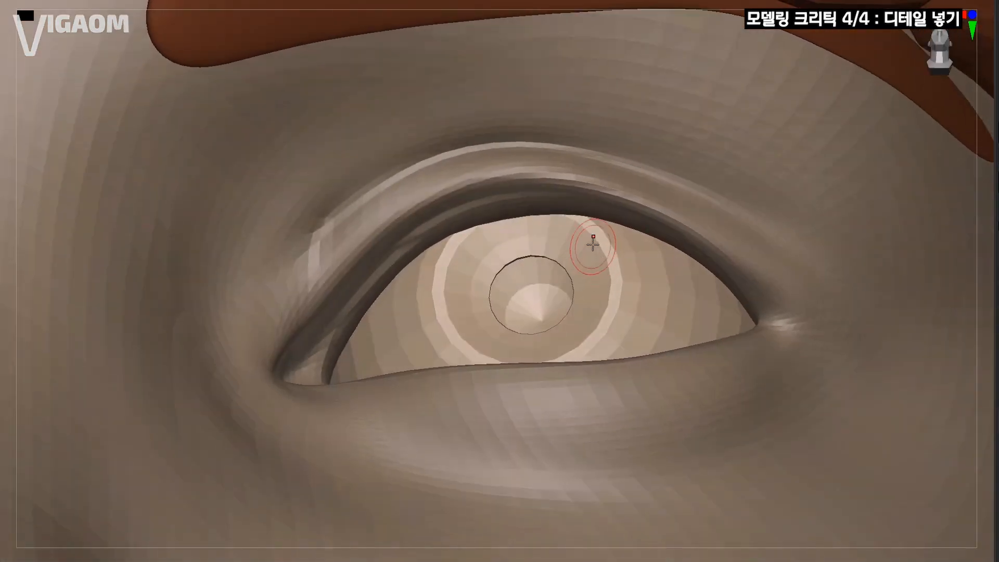
right_drag(591, 241, 577, 242)
right_drag(571, 284, 562, 287)
mouse_move(490, 284)
right_down()
mouse_move(552, 283)
mouse_move(599, 263)
mouse_move(587, 290)
right_up()
key(s)
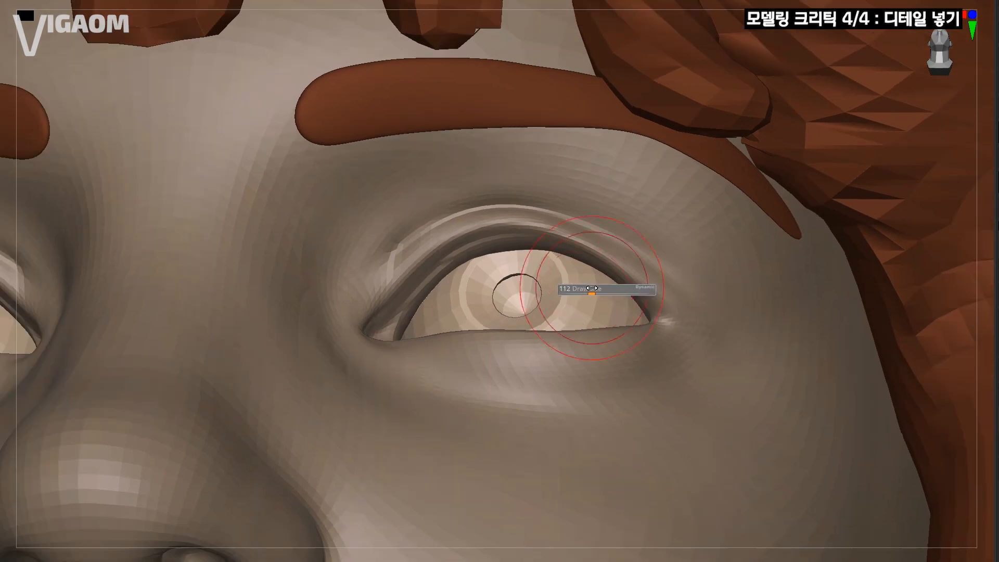
drag(592, 288, 583, 289)
mouse_move(570, 292)
right_down()
mouse_move(508, 319)
mouse_move(568, 284)
mouse_move(589, 309)
mouse_move(510, 312)
right_up()
key(w)
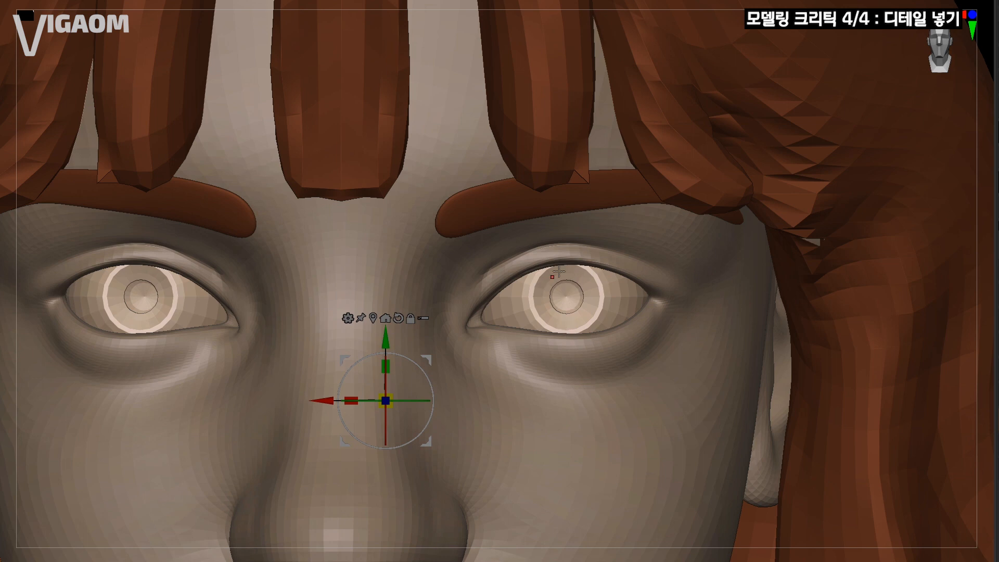
mouse_move(533, 295)
alt+right_down()
mouse_move(504, 309)
mouse_move(559, 291)
mouse_move(469, 291)
mouse_move(526, 294)
alt+right_up()
ctrl+right_drag(588, 289, 580, 269)
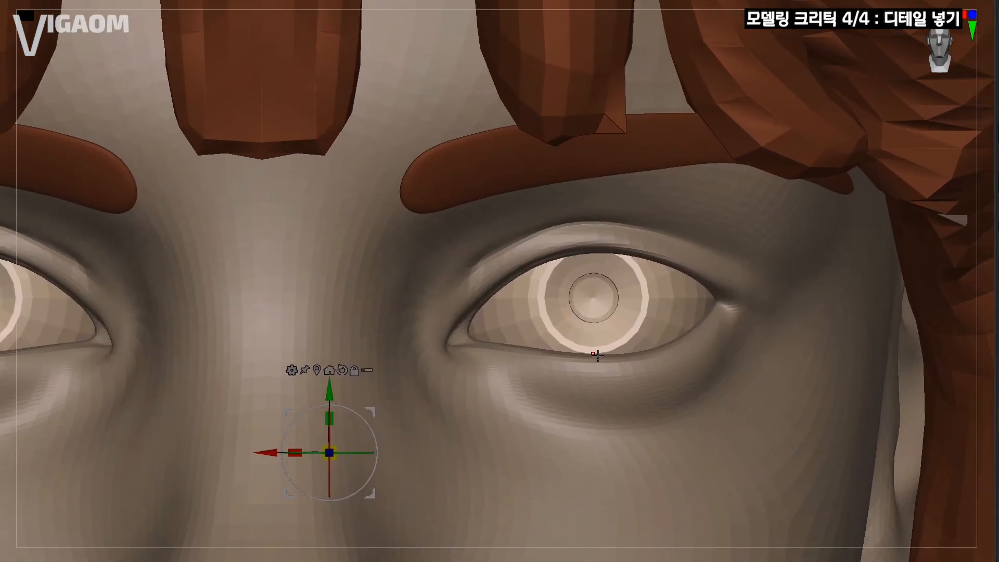
right_drag(597, 355, 658, 325)
Step: Examine both eyes and their lids from below, from an angle and from the front
click(842, 261)
right_drag(521, 322, 534, 384)
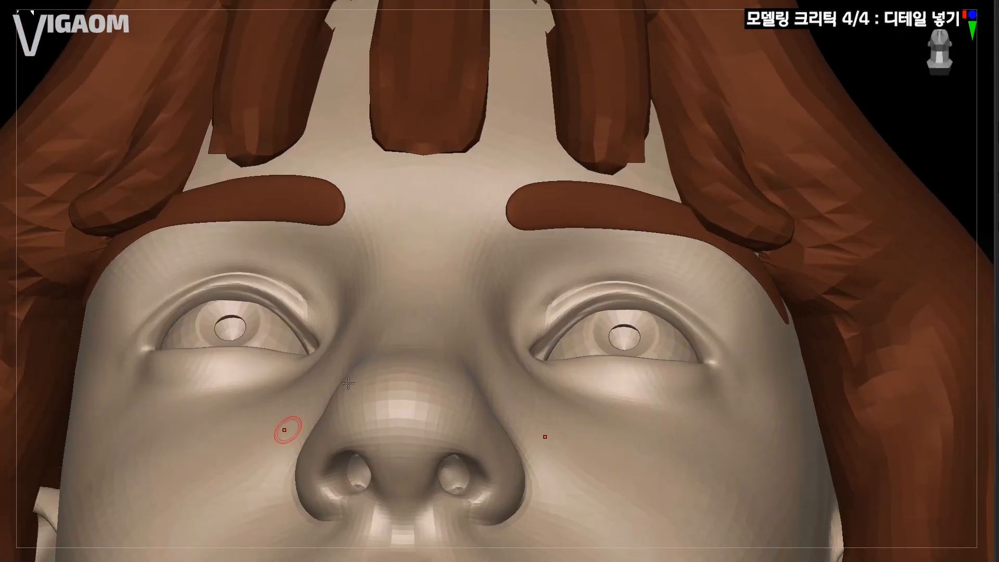
ctrl+right_drag(348, 383, 359, 421)
alt+right_drag(765, 313, 562, 325)
ctrl+right_drag(562, 302, 433, 408)
right_drag(494, 416, 435, 414)
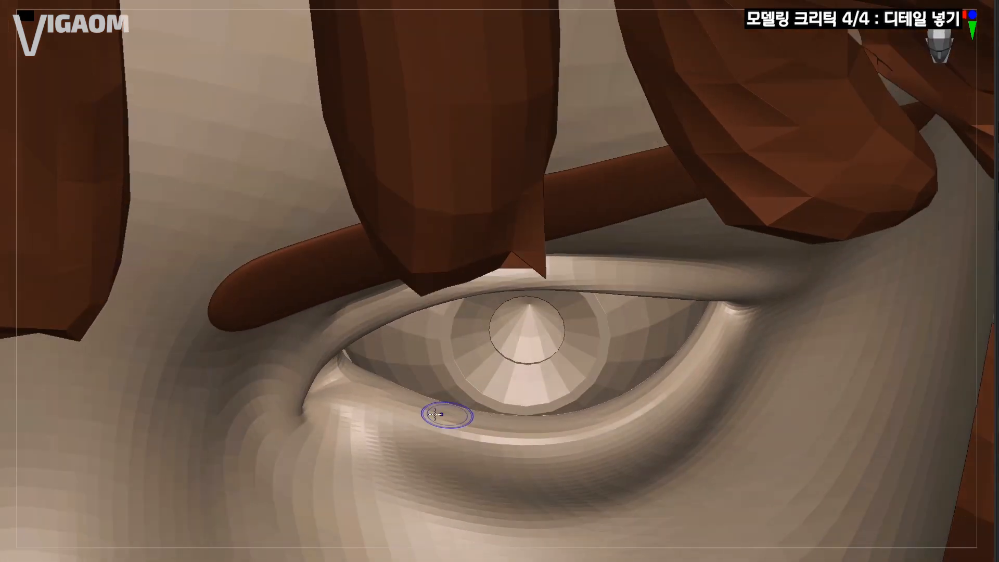
right_drag(705, 347, 700, 329)
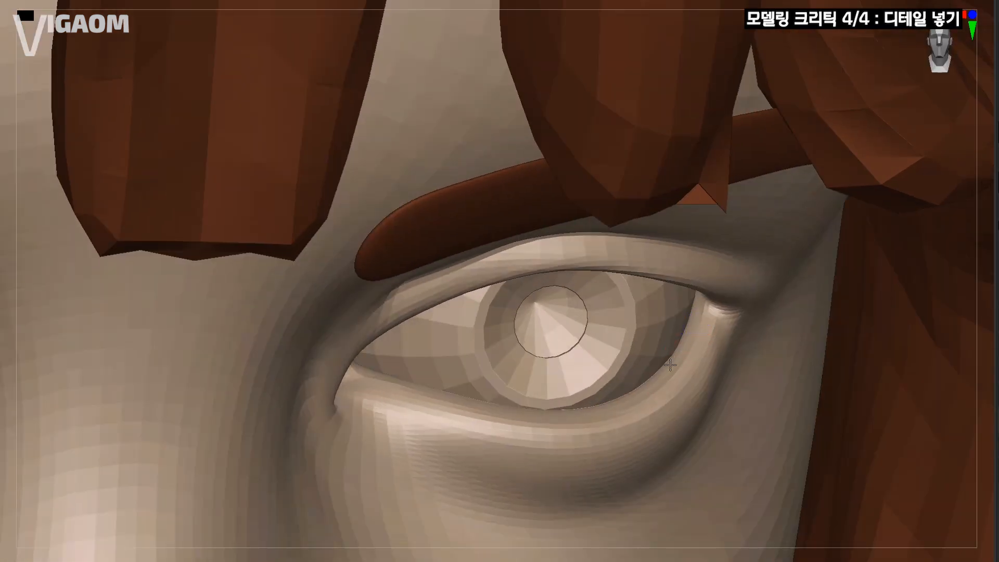
shift+right_drag(671, 364, 602, 298)
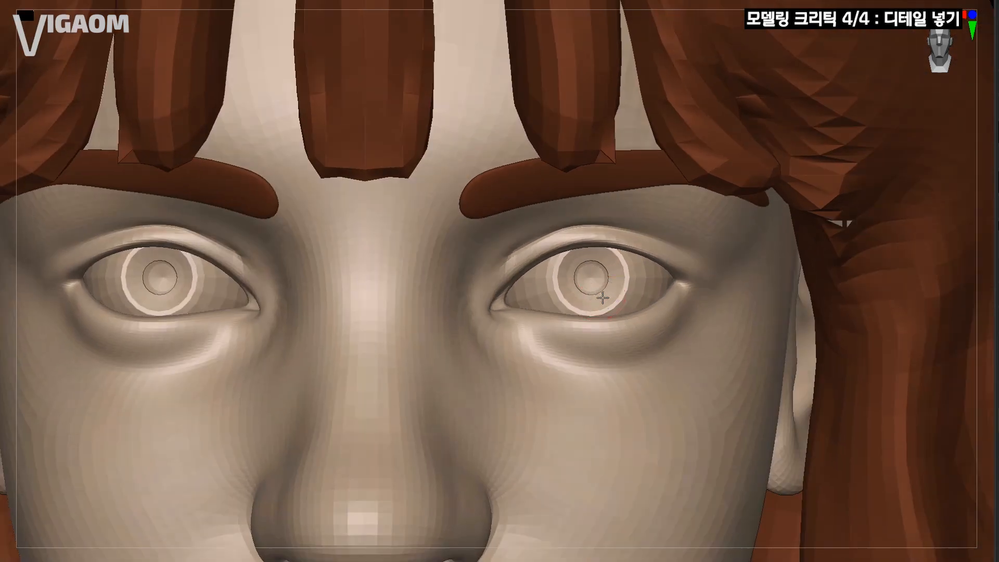
ctrl+right_drag(628, 255, 595, 269)
right_drag(624, 321, 619, 224)
ctrl+right_drag(620, 224, 620, 260)
Step: Sculpt the fold above the upper eyelid with short brush strokes
key(s)
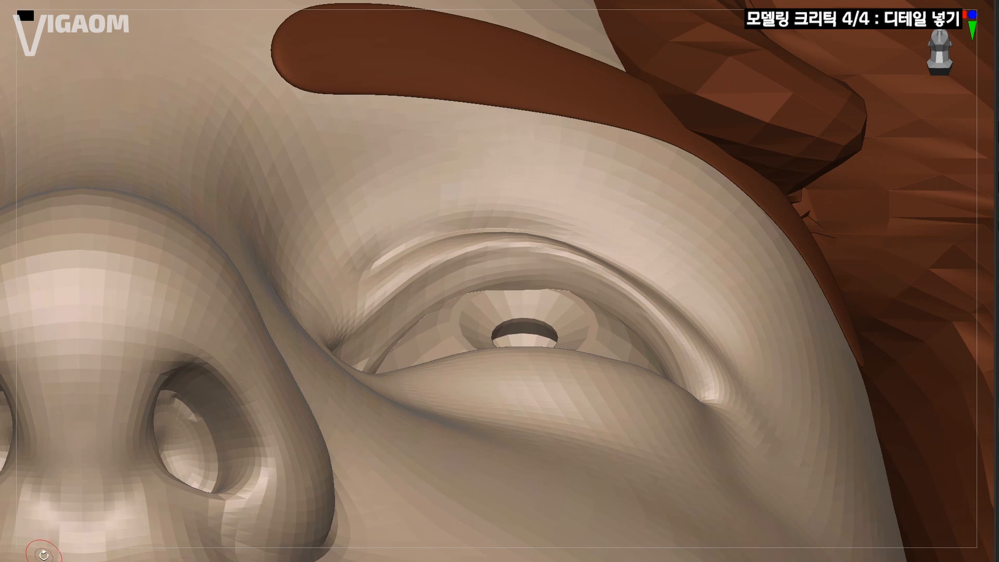
alt+right_drag(44, 556, 35, 551)
key(s)
drag(486, 283, 491, 283)
ctrl+right_drag(545, 265, 781, 193)
ctrl+right_drag(609, 219, 542, 265)
mouse_move(541, 354)
right_down()
mouse_move(564, 411)
mouse_move(526, 458)
right_up()
drag(564, 385, 541, 369)
right_drag(534, 403, 588, 443)
ctrl+right_drag(448, 351, 418, 331)
right_drag(397, 366, 572, 365)
ctrl+right_drag(573, 365, 538, 325)
ctrl+right_drag(473, 373, 441, 352)
alt+right_drag(475, 329, 445, 340)
Step: Reduce the face mesh's subdivision level and show its wireframe around the eye
key(shift+d)
key(s)
key(shift+f)
key(d)
key(s)
right_drag(522, 323, 475, 305)
right_drag(669, 369, 659, 361)
key(s)
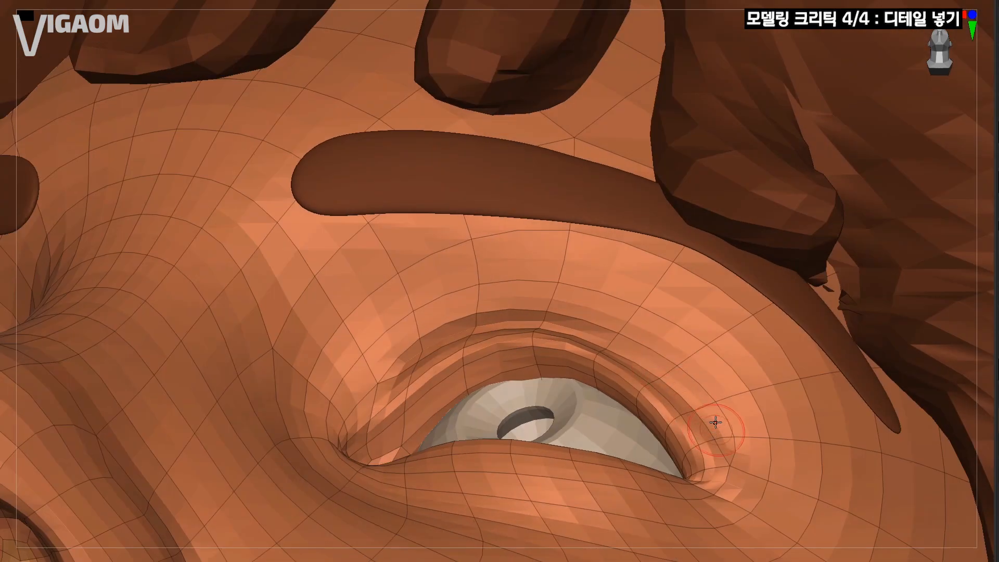
Step: Adjust the skin just above the upper eyelid crease with brush strokes on the low-resolution mesh
mouse_move(650, 270)
right_down()
mouse_move(655, 345)
mouse_move(616, 332)
mouse_move(649, 321)
right_up()
key(s)
key(s)
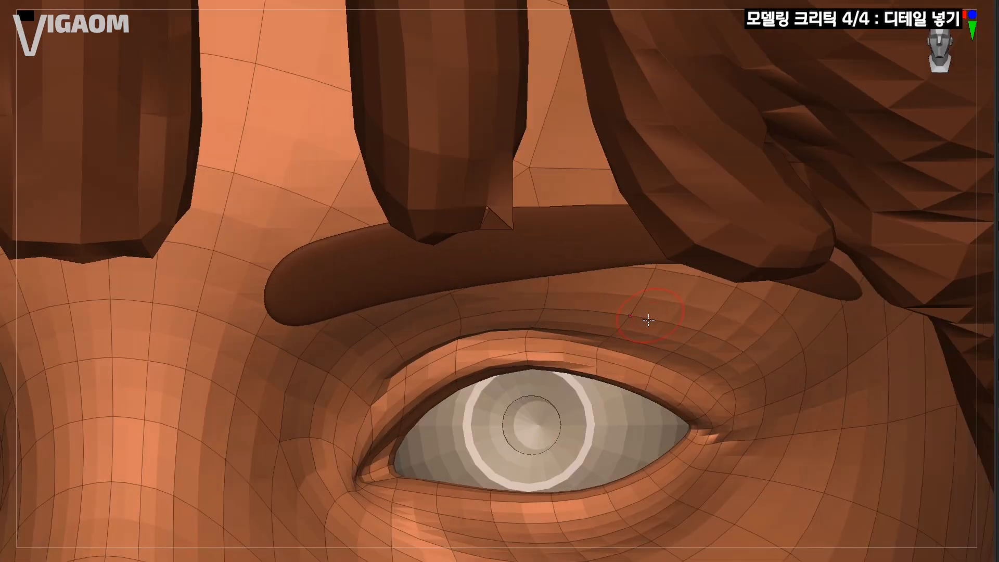
drag(610, 342, 608, 346)
key(s)
right_drag(608, 344, 593, 347)
drag(601, 347, 593, 340)
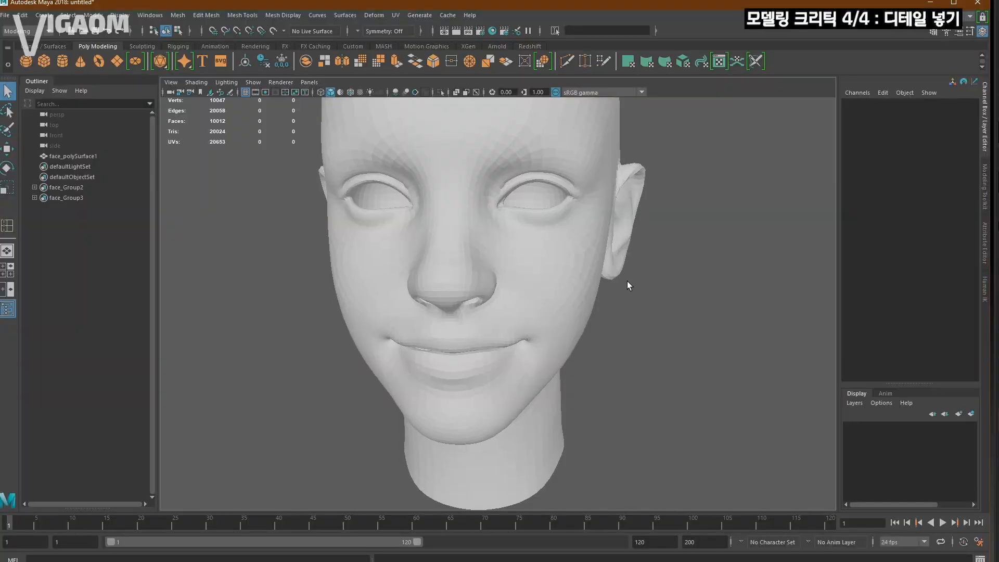
Step: Switch to Maya and assign a new Blinn material to the face mesh
alt+right_drag(626, 281, 648, 294)
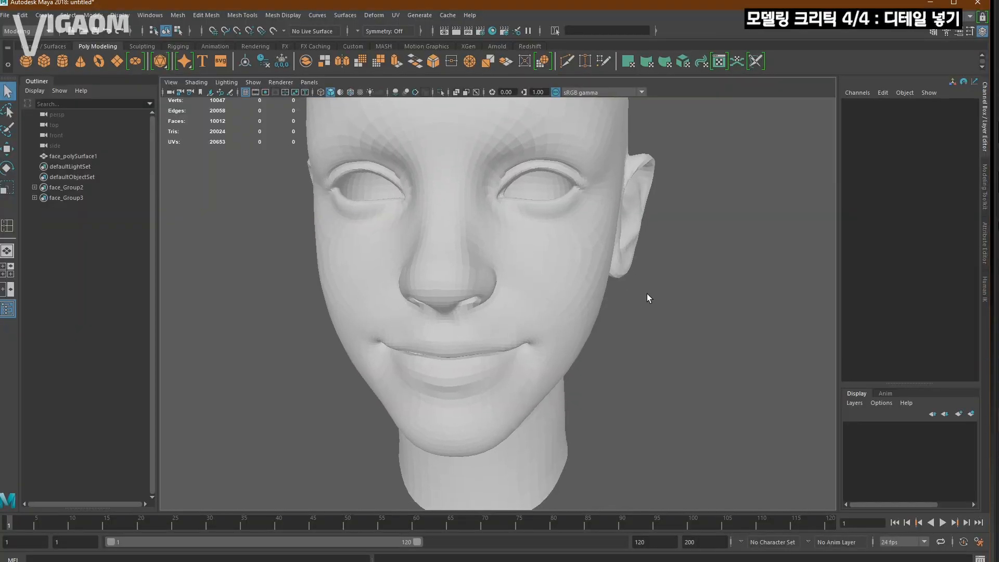
alt+drag(647, 294, 619, 284)
alt+right_drag(619, 283, 581, 255)
click(582, 255)
alt+drag(602, 282, 577, 294)
right_click(578, 294)
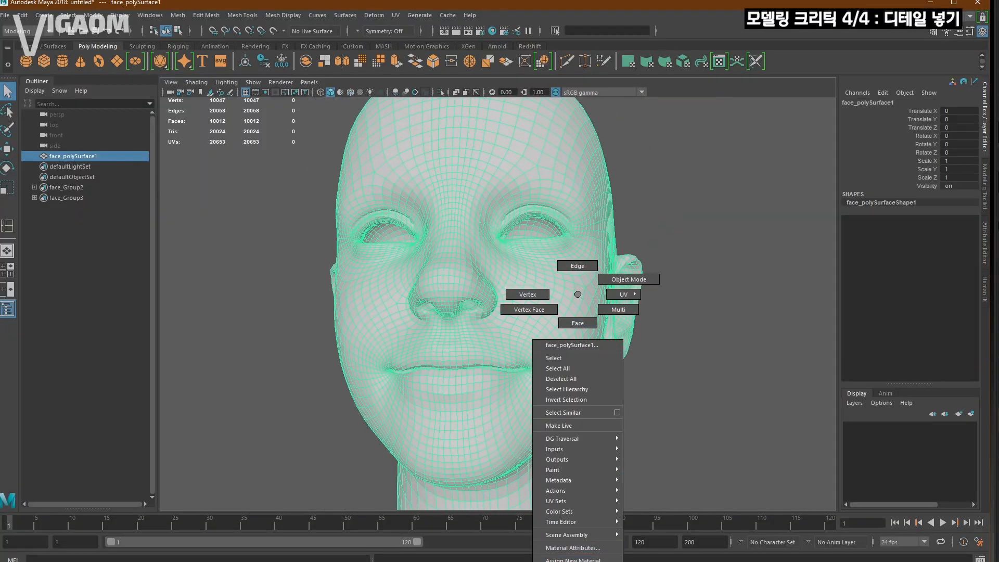
right_drag(578, 294, 656, 363)
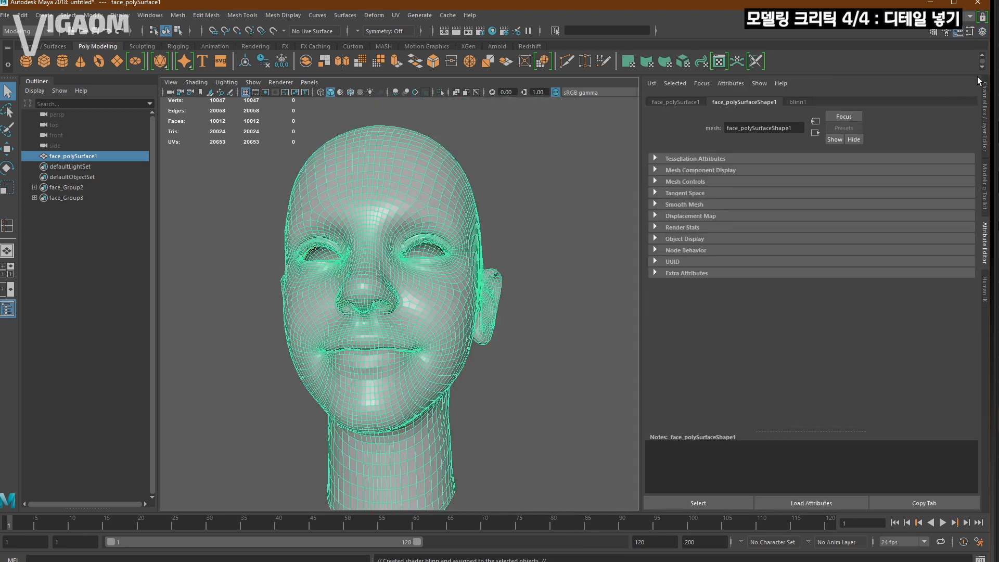
click(799, 105)
click(982, 32)
alt+right_drag(513, 239, 614, 222)
click(671, 158)
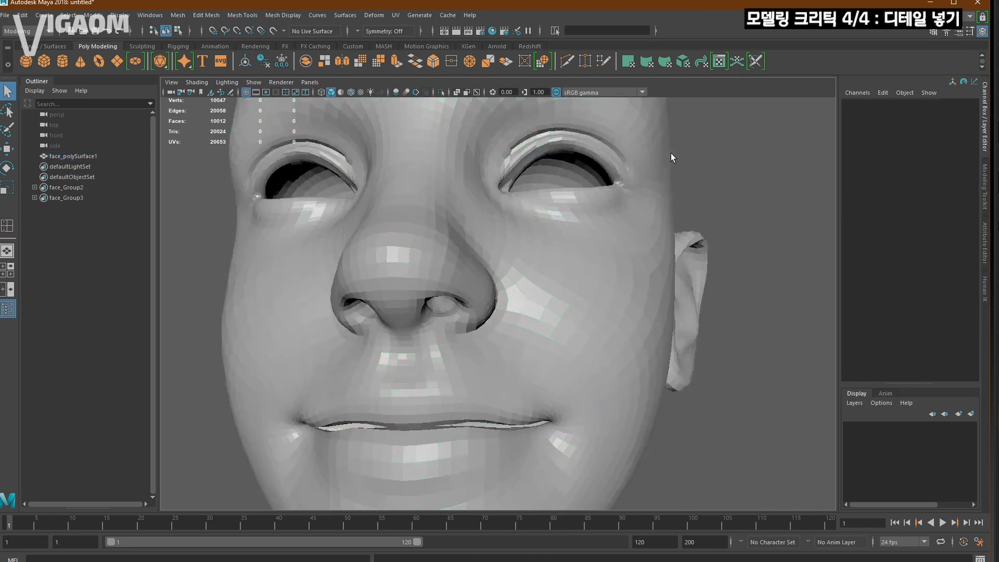
Step: Select the face mesh and activate edge selection around the eye
alt+middle_drag(671, 157, 633, 281)
alt+right_drag(634, 281, 672, 263)
alt+drag(672, 263, 619, 322)
click(455, 328)
alt+drag(455, 327, 410, 297)
key(F9)
key(F10)
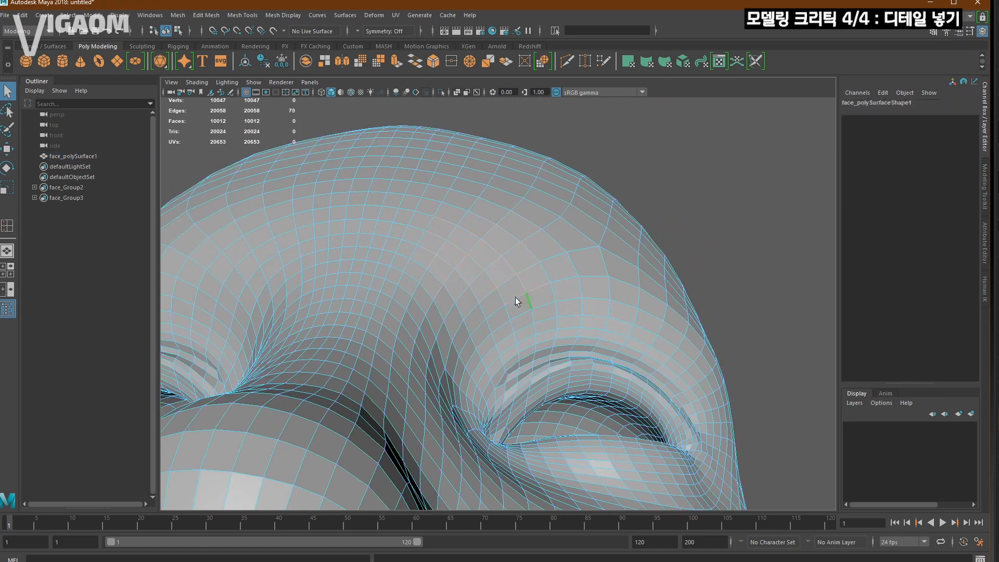
Step: Select the run of edges along the crease above the upper eyelid and activate the Move tool
drag(515, 298, 450, 232)
key(w)
drag(495, 265, 508, 90)
alt+middle_drag(562, 299, 533, 263)
alt+right_drag(534, 263, 725, 272)
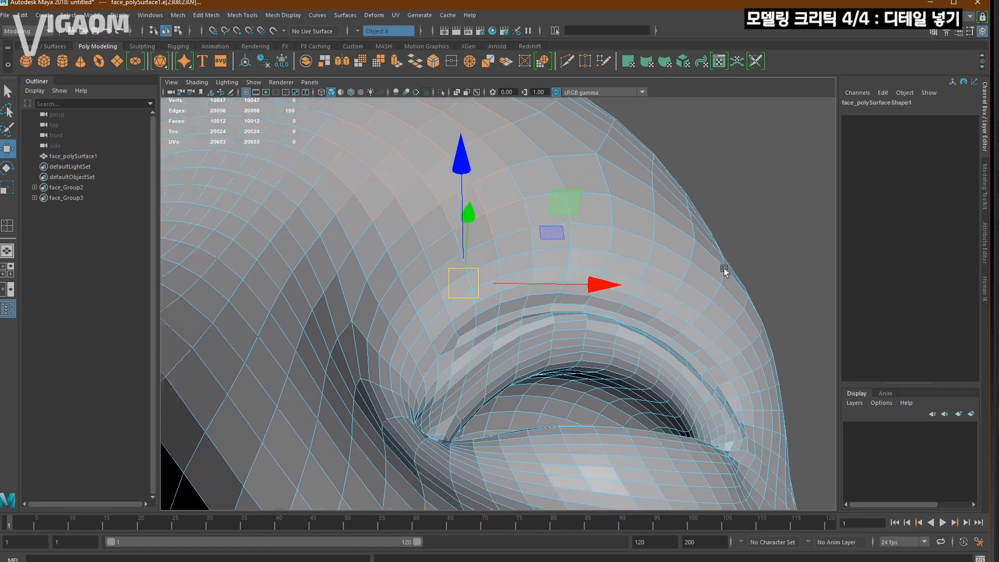
click(467, 341)
alt+drag(653, 285, 623, 255)
key(q)
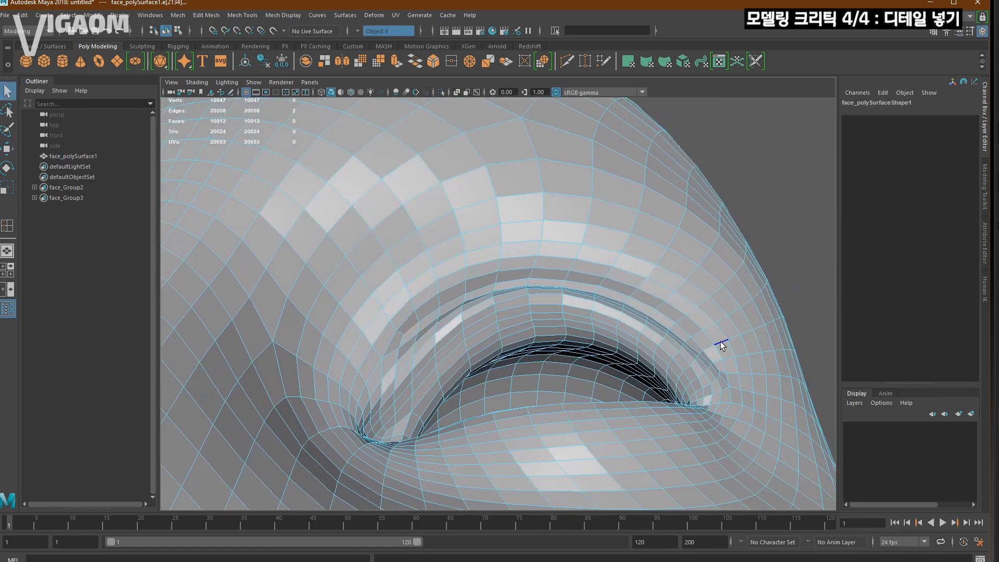
shift+double_click(748, 381)
key(w)
Step: Display the mesh in wireframe and frame the selected crease edges in the side view
alt+drag(763, 286, 625, 283)
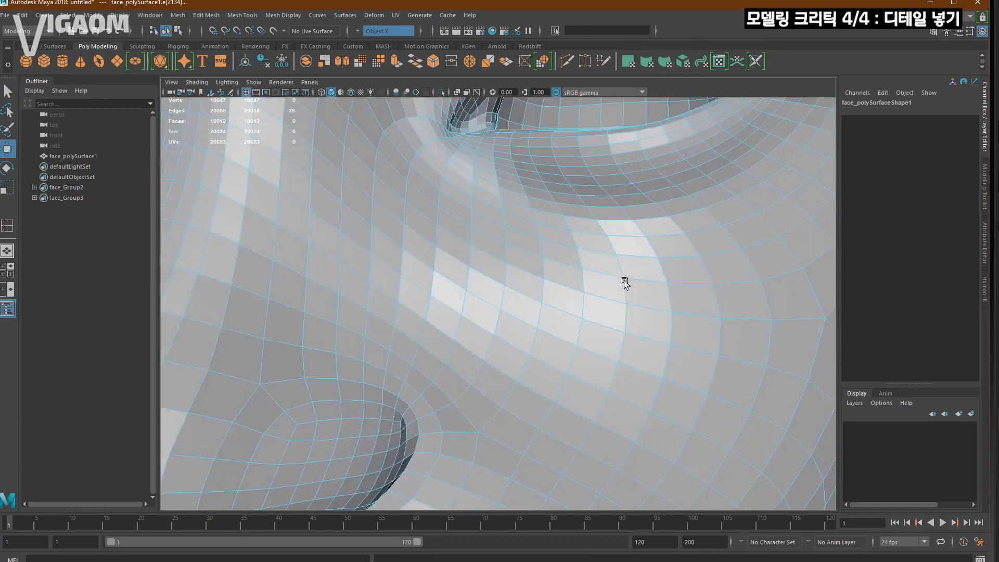
alt+drag(624, 125, 656, 205)
alt+right_drag(656, 205, 603, 260)
drag(647, 283, 479, 266)
alt+right_drag(479, 266, 566, 277)
alt+drag(566, 278, 571, 285)
key(4)
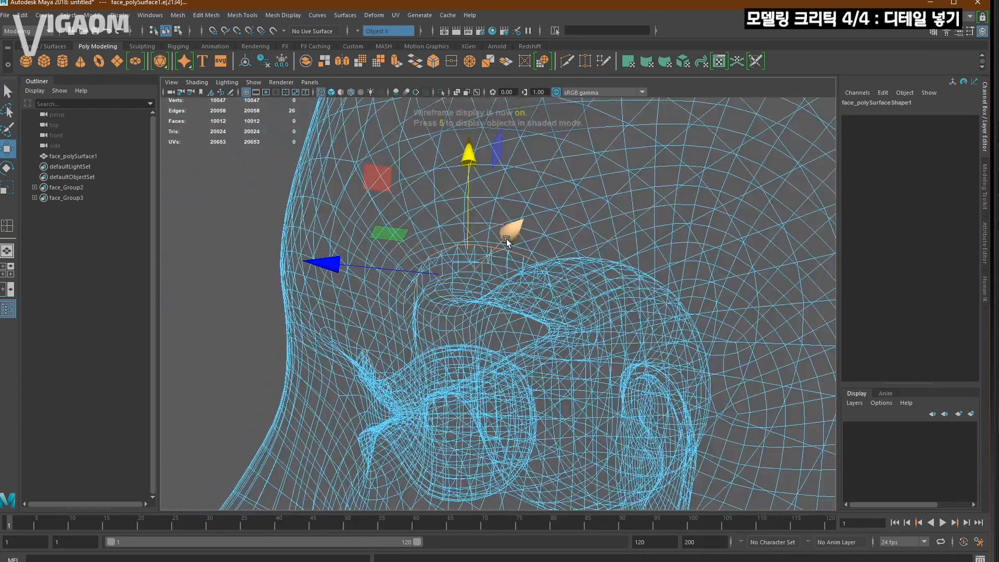
key(space)
drag(508, 237, 562, 236)
key(f)
alt+right_drag(517, 275, 529, 254)
alt+middle_drag(528, 253, 487, 284)
alt+middle_drag(427, 327, 417, 333)
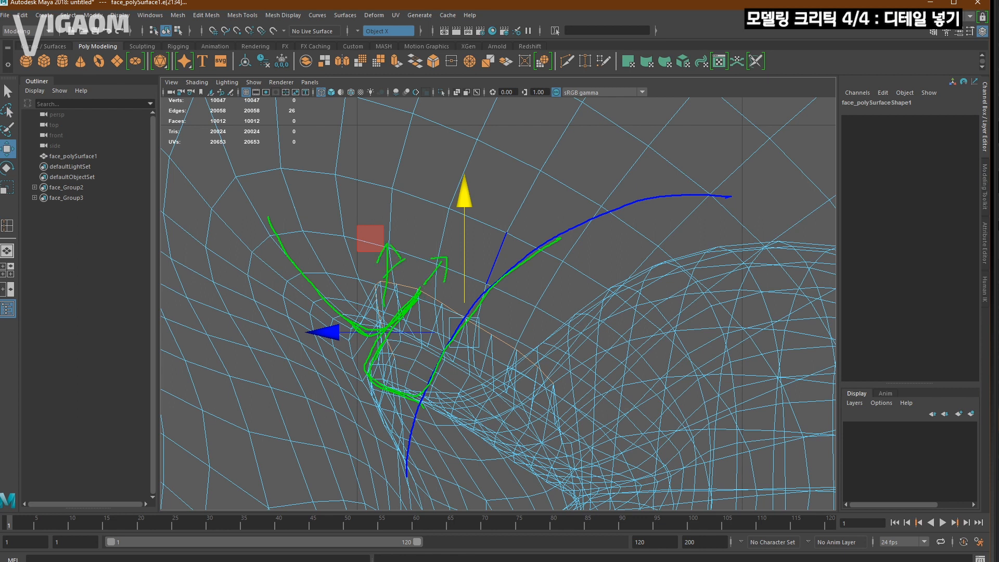
Step: Move the selected crease edges back into the head and return to the shaded perspective view
key(Escape)
scroll(471, 297, down, 8)
scroll(484, 299, up, 1)
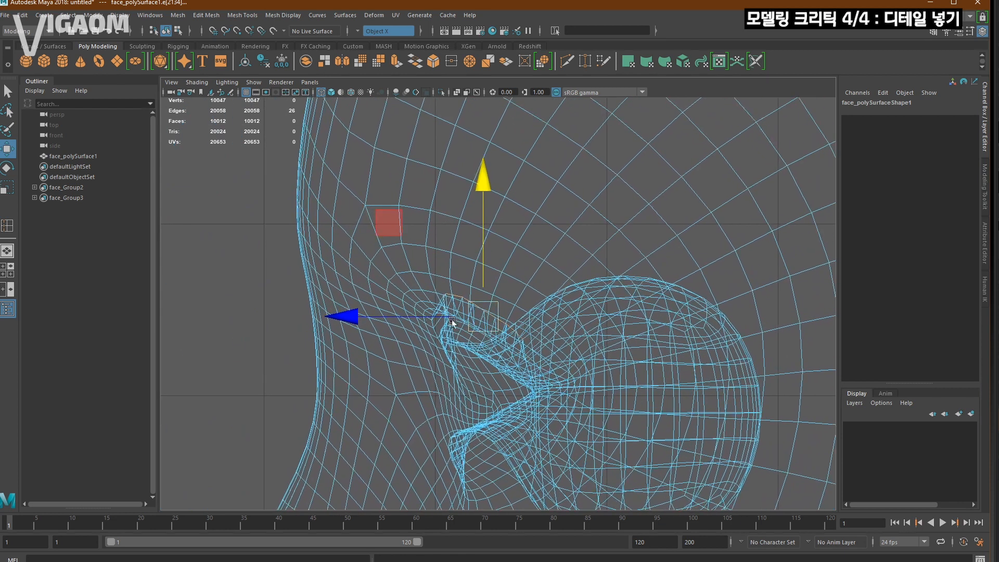
mouse_move(439, 316)
mouse_down()
mouse_move(461, 315)
mouse_move(474, 338)
mouse_move(491, 290)
mouse_move(469, 295)
mouse_move(583, 302)
mouse_move(600, 346)
mouse_up()
key(F8)
key(5)
key(space)
Step: Select the edge loop on the upper eyelid below the crease and adjust it with the Slide Edge tool
right_drag(600, 346, 602, 277)
double_click(580, 339)
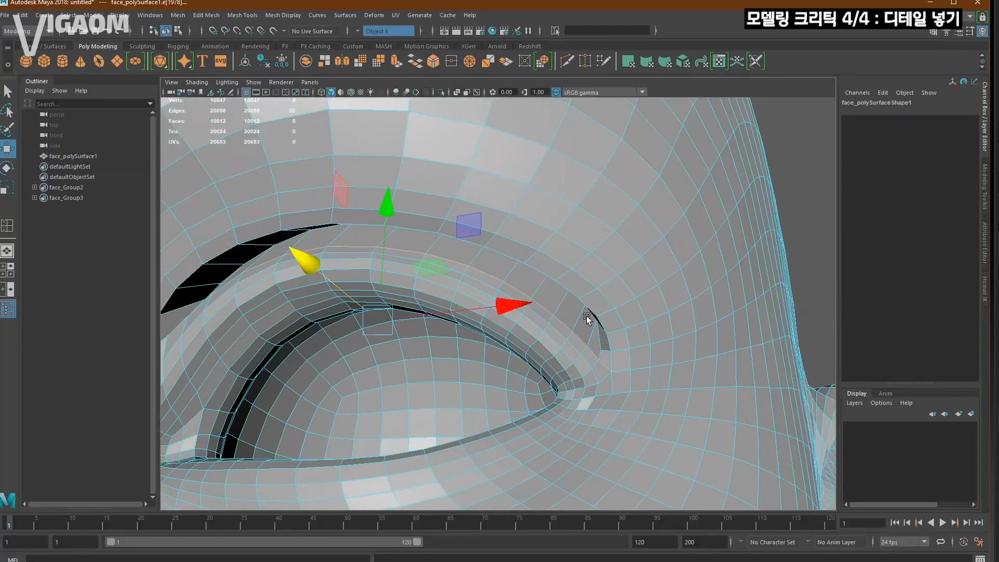
alt+drag(590, 315, 619, 299)
shift+right_drag(533, 306, 522, 389)
alt+drag(522, 390, 520, 350)
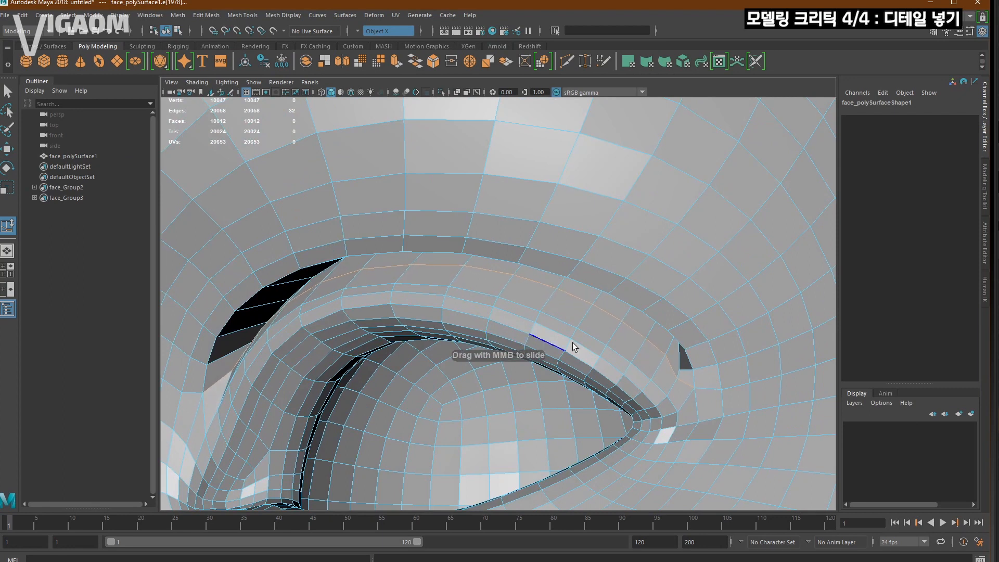
click(662, 390)
alt+drag(403, 307, 468, 315)
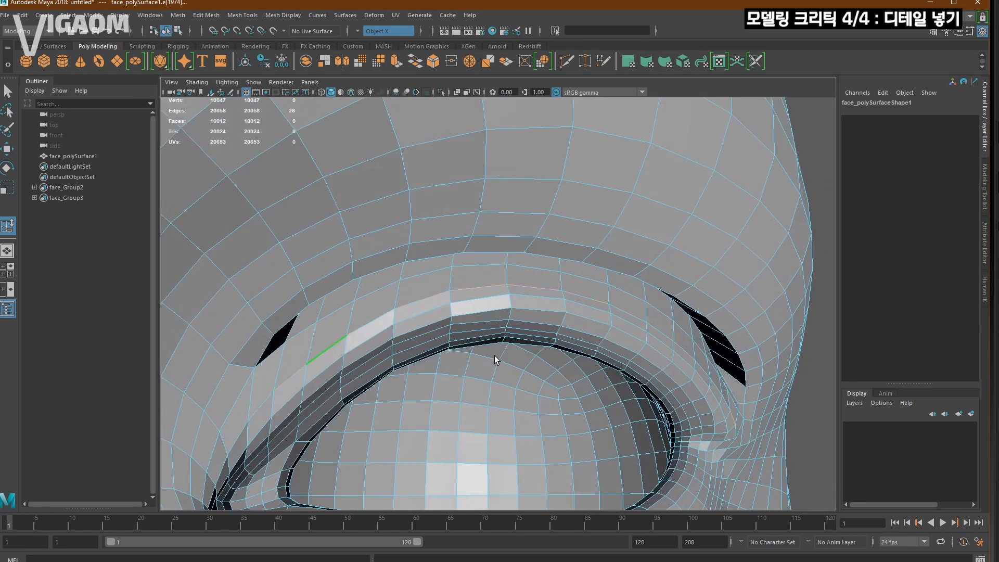
alt+drag(496, 359, 550, 312)
right_drag(588, 338, 677, 264)
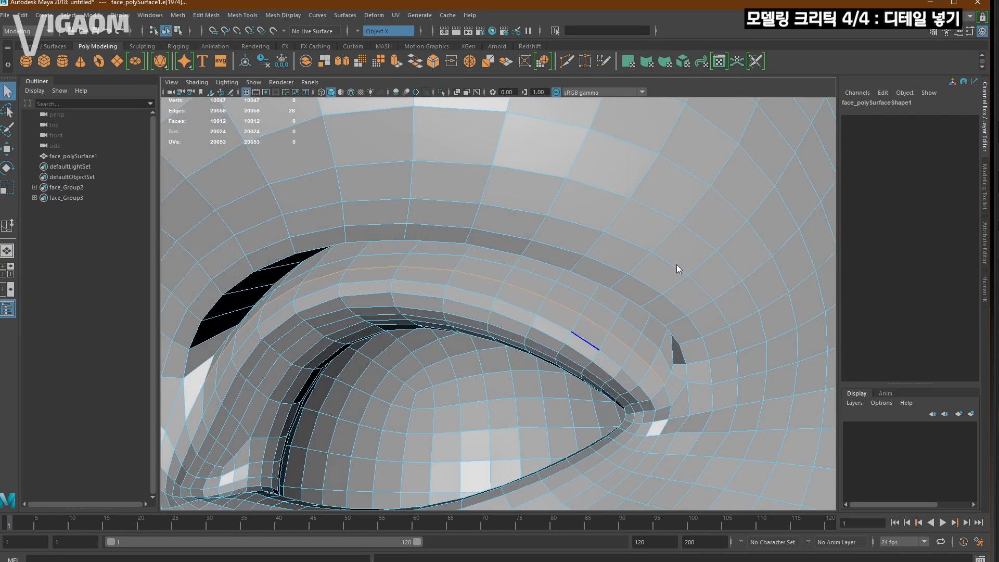
alt+drag(614, 260, 498, 192)
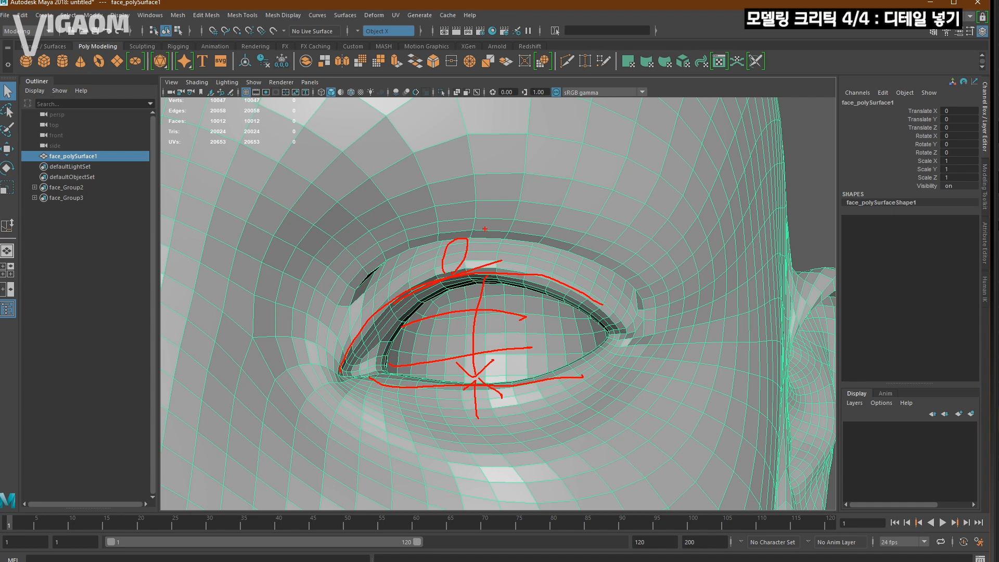
Step: Select the edge loop along the upper rim of the eyelid crease and slide it along the surface
key(Escape)
scroll(551, 275, down, 3)
mouse_move(608, 285)
alt+mouse_down()
mouse_move(601, 250)
mouse_move(613, 317)
mouse_move(636, 328)
alt+mouse_up()
scroll(613, 317, up, 4)
key(F10)
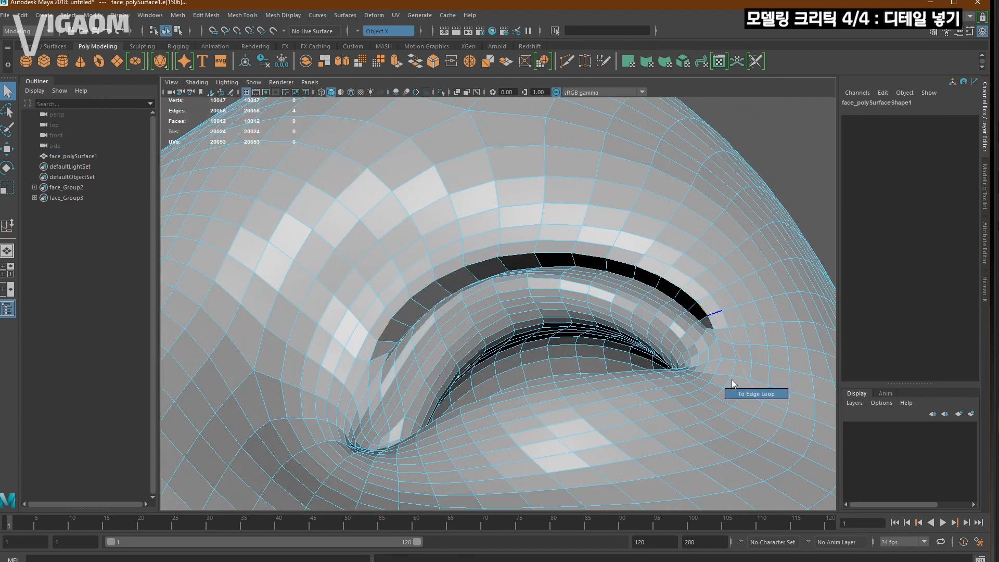
alt+drag(732, 380, 726, 370)
shift+right_drag(610, 272, 606, 359)
alt+drag(562, 317, 549, 349)
middle_drag(548, 348, 562, 341)
alt+drag(562, 340, 572, 307)
click(708, 303)
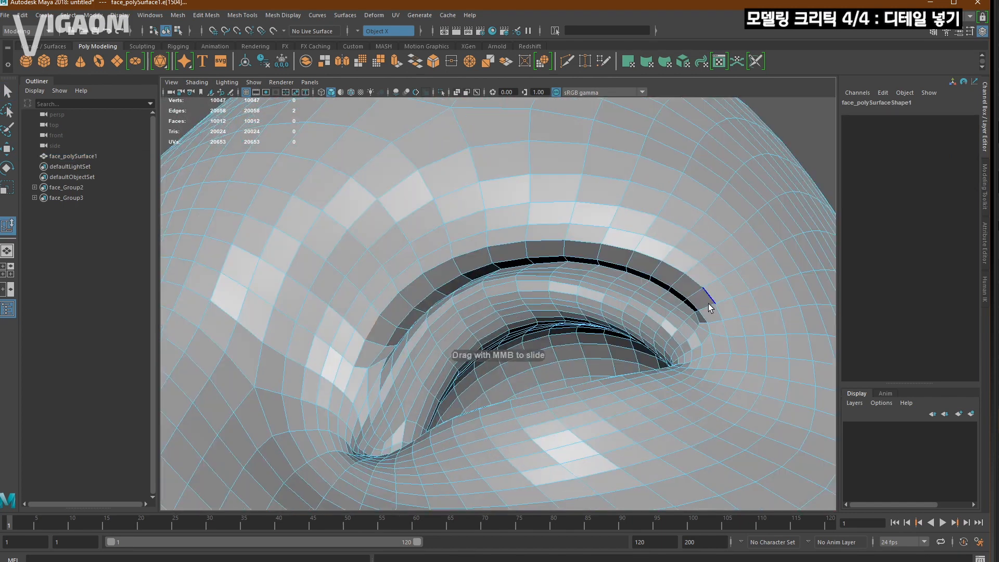
alt+drag(708, 304, 647, 307)
right_drag(637, 310, 697, 250)
Step: Select another edge loop beside the upper eyelid crease and adjust it with the Slide Edge tool
scroll(726, 230, down, 5)
scroll(651, 260, up, 5)
mouse_move(619, 292)
alt+mouse_down()
mouse_move(602, 216)
mouse_move(620, 299)
alt+mouse_up()
right_drag(624, 307, 624, 255)
click(642, 333)
alt+drag(567, 312, 619, 310)
double_click(416, 289)
alt+drag(524, 328, 516, 287)
shift+right_drag(524, 278, 530, 362)
right_drag(472, 306, 541, 224)
scroll(559, 162, down, 8)
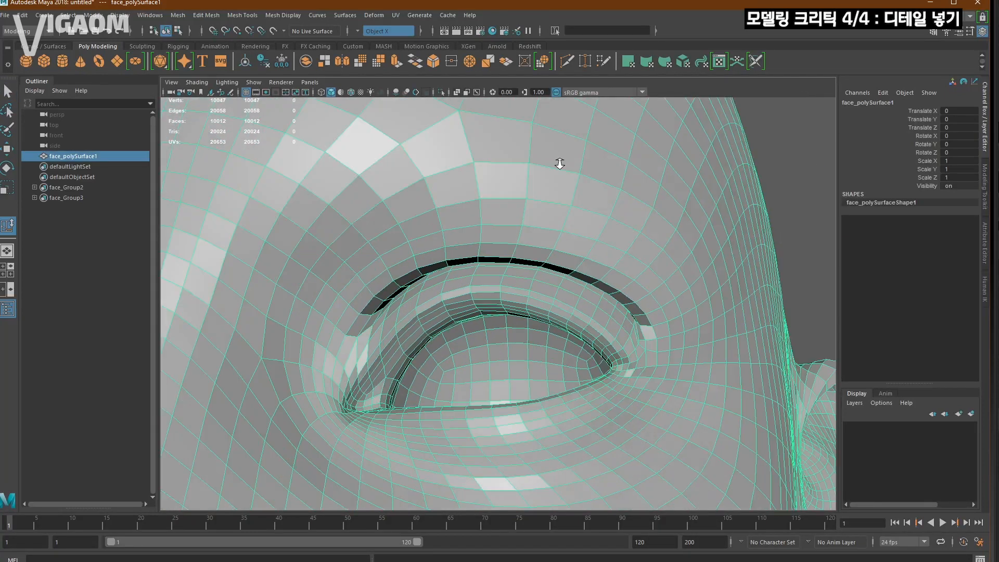
click(619, 206)
key(ctrl+z)
alt+drag(621, 206, 564, 189)
scroll(565, 188, down, 3)
alt+right_drag(378, 254, 429, 254)
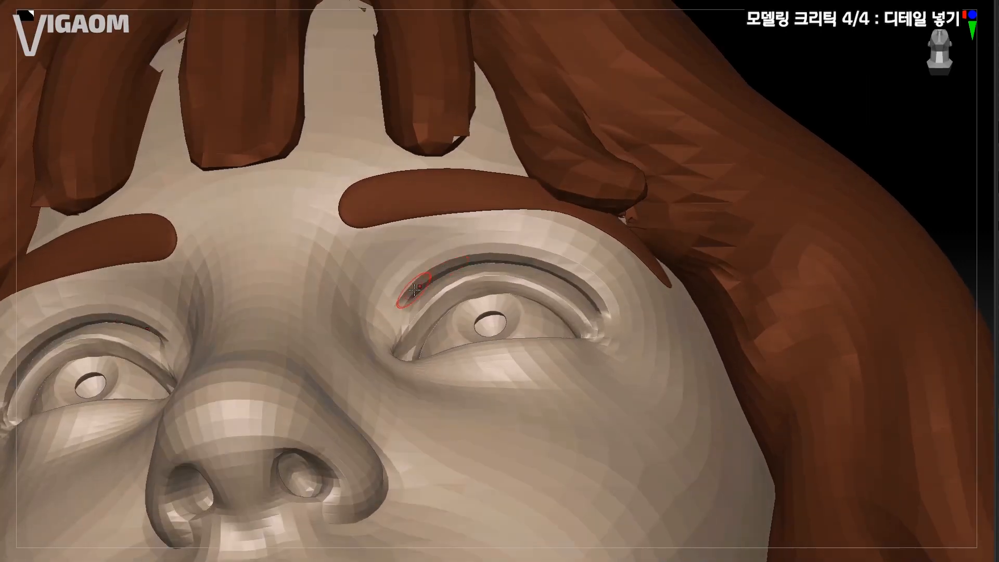
Step: Switch to ZBrush and refine the deepened upper eyelid crease on the updated face mesh
mouse_move(414, 290)
alt+right_down()
mouse_move(420, 307)
mouse_move(399, 296)
alt+right_up()
alt+right_drag(529, 235, 474, 219)
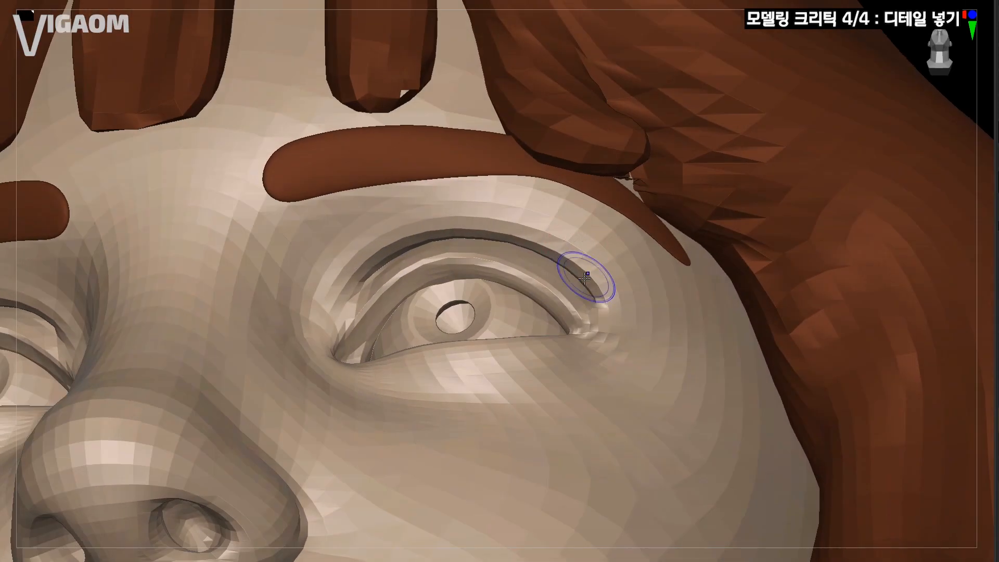
right_drag(598, 308, 589, 270)
mouse_move(543, 221)
right_down()
mouse_move(541, 333)
mouse_move(527, 342)
mouse_move(408, 295)
mouse_move(555, 293)
right_up()
key(s)
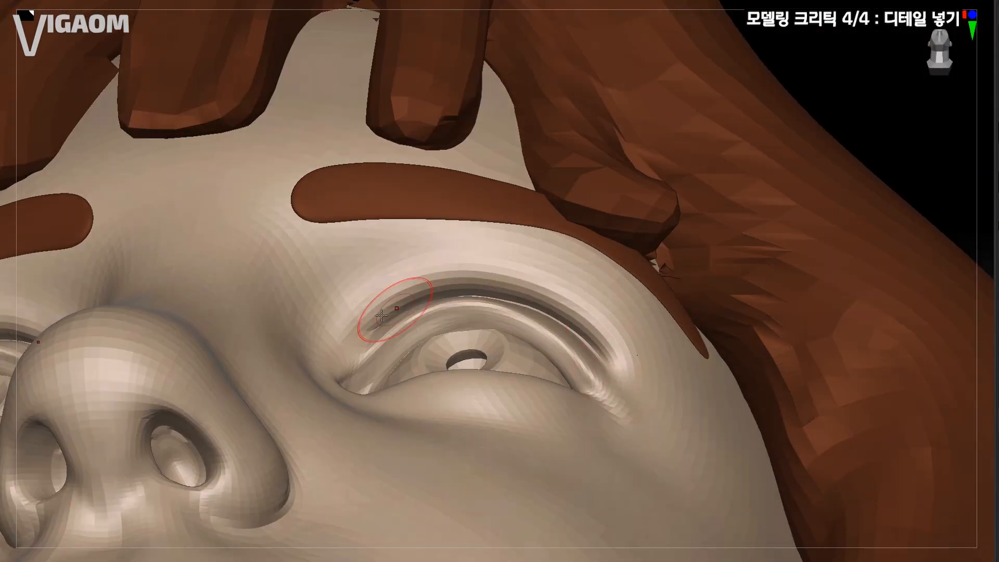
mouse_move(381, 315)
right_down()
mouse_move(536, 279)
mouse_move(472, 281)
mouse_move(468, 223)
mouse_move(486, 276)
mouse_move(603, 279)
mouse_move(626, 305)
mouse_move(395, 307)
right_up()
key(s)
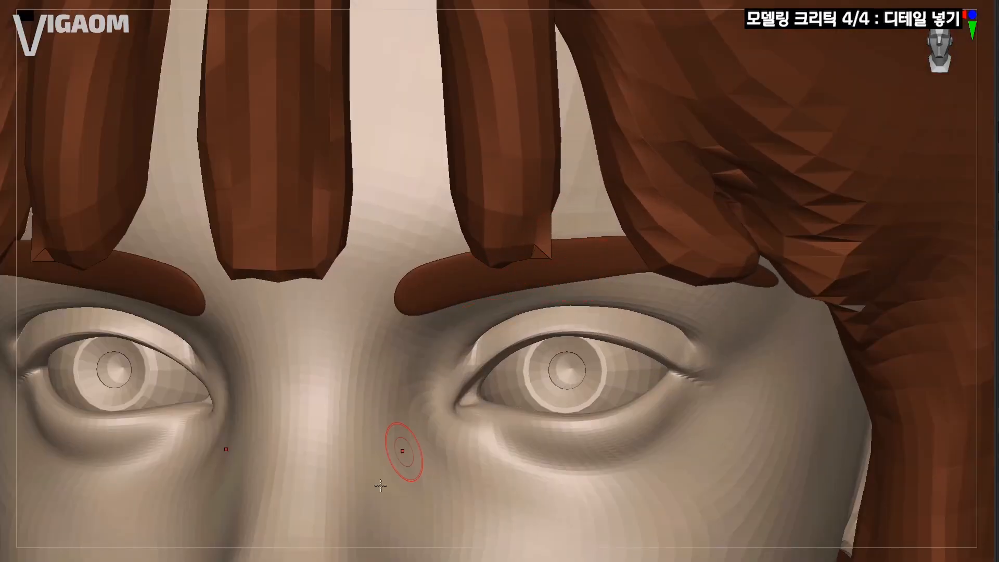
Step: Lower the face mesh by two subdivision levels and isolate it from the hair, eyebrows and eyeballs
ctrl+right_drag(593, 276, 537, 295)
key(shift+d)
key(shift+d)
key(alt+s)
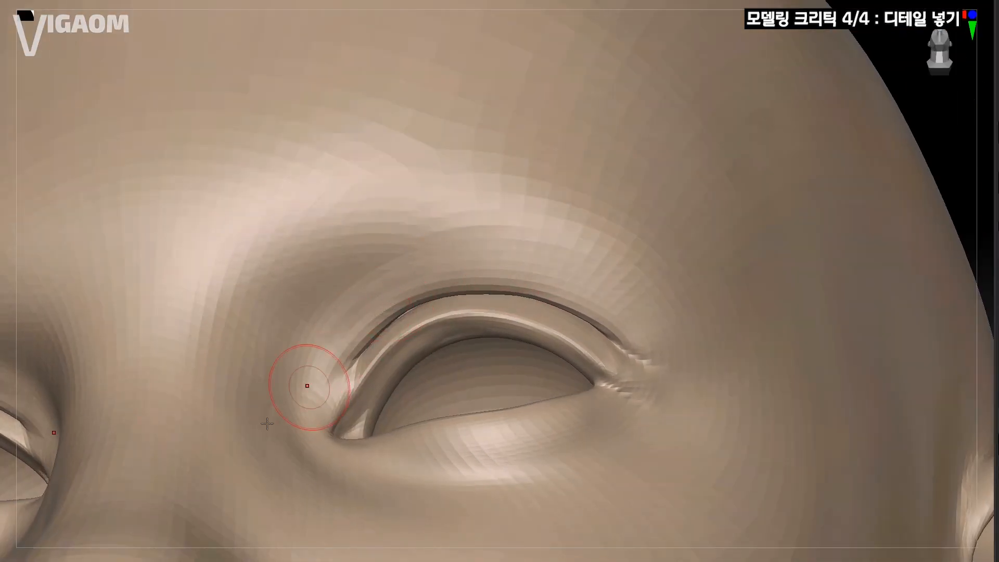
Step: Reshape the inner eye corner and the skin fold above the outer part of the upper eyelid with brush strokes
drag(267, 424, 324, 370)
right_drag(389, 305, 383, 305)
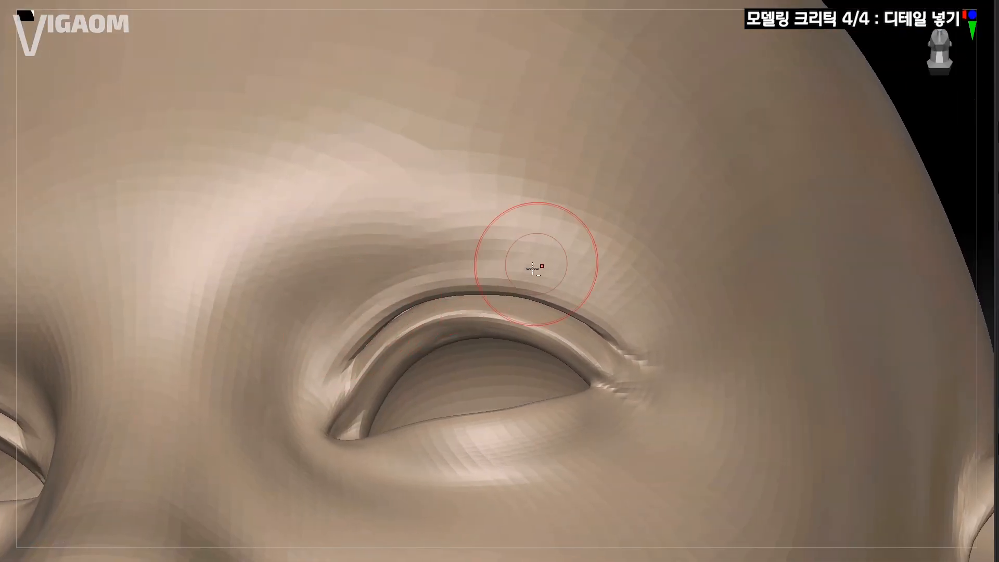
drag(533, 268, 643, 313)
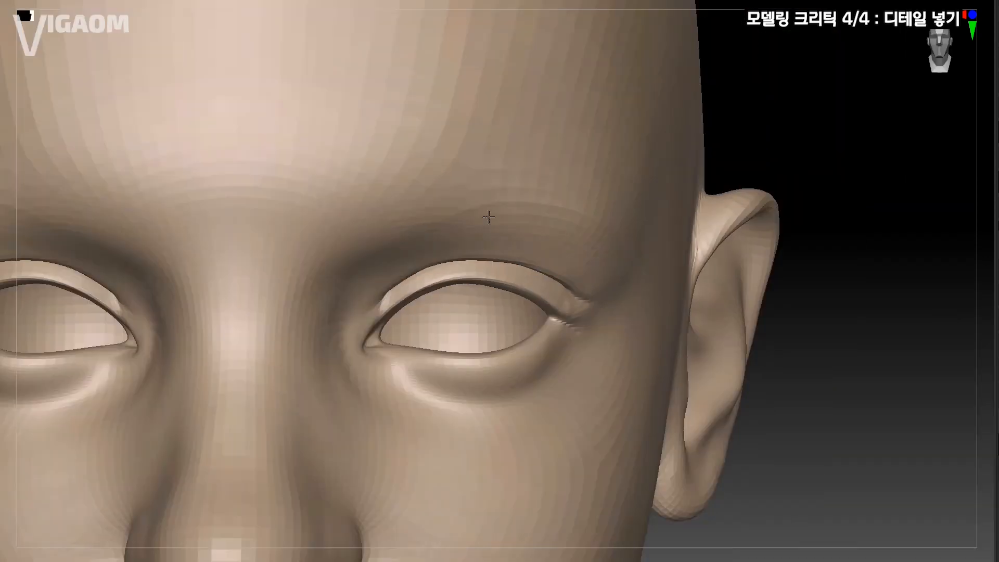
mouse_move(408, 272)
right_down()
mouse_move(417, 301)
mouse_move(432, 307)
mouse_move(350, 346)
right_up()
mouse_move(360, 396)
right_down()
mouse_move(411, 359)
mouse_move(364, 355)
mouse_move(383, 374)
mouse_move(394, 341)
right_up()
mouse_move(444, 292)
right_down()
mouse_move(457, 261)
mouse_move(447, 286)
right_up()
right_drag(393, 347, 402, 293)
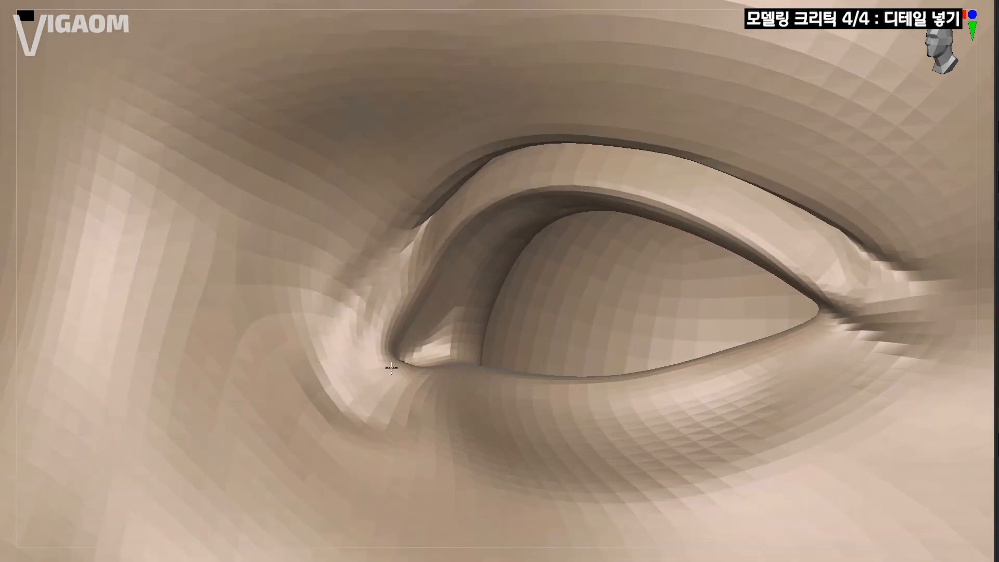
Step: Smooth the skin around the inner eye corner and the start of the lower eyelid
mouse_move(392, 369)
right_down()
mouse_move(408, 339)
mouse_move(381, 361)
mouse_move(397, 315)
right_up()
key(s)
ctrl+right_drag(452, 405, 397, 346)
mouse_move(397, 345)
shift+mouse_down()
mouse_move(383, 401)
mouse_move(416, 427)
shift+mouse_up()
right_drag(416, 427, 370, 420)
shift+drag(370, 419, 416, 364)
right_drag(416, 364, 401, 330)
shift+drag(391, 359, 382, 401)
alt+right_drag(452, 343, 383, 312)
mouse_move(383, 312)
ctrl+right_down()
mouse_move(394, 341)
mouse_move(394, 323)
mouse_move(393, 332)
ctrl+right_up()
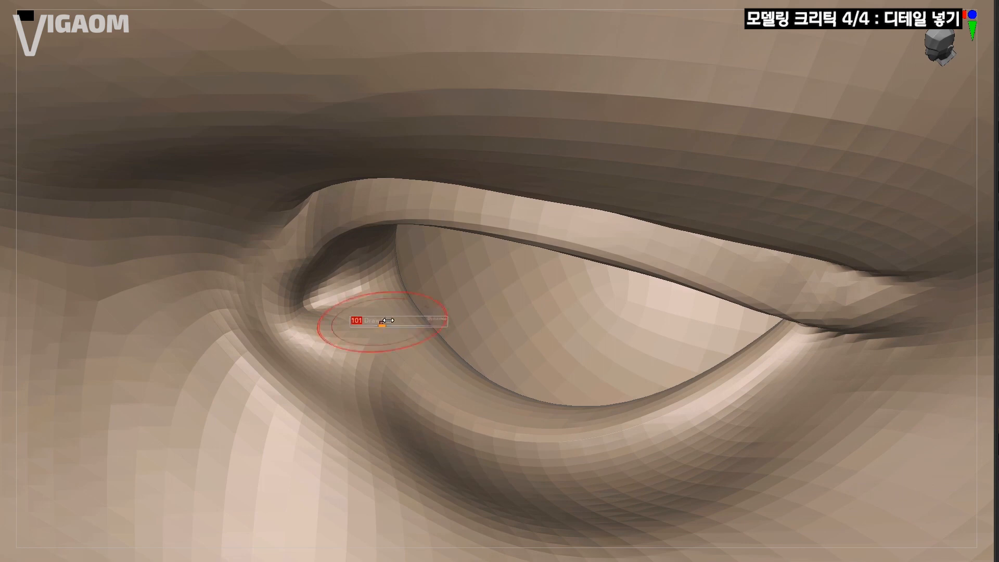
drag(376, 321, 390, 329)
mouse_move(389, 329)
ctrl+right_down()
mouse_move(375, 239)
mouse_move(390, 333)
ctrl+right_up()
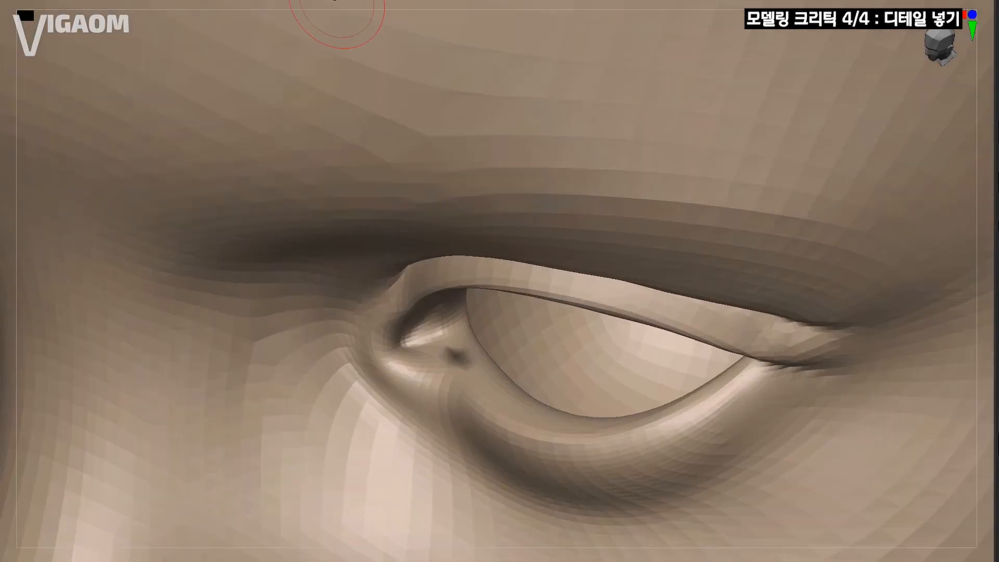
mouse_move(364, 29)
ctrl+right_down()
mouse_move(445, 260)
mouse_move(445, 220)
ctrl+right_up()
key(ctrl+z)
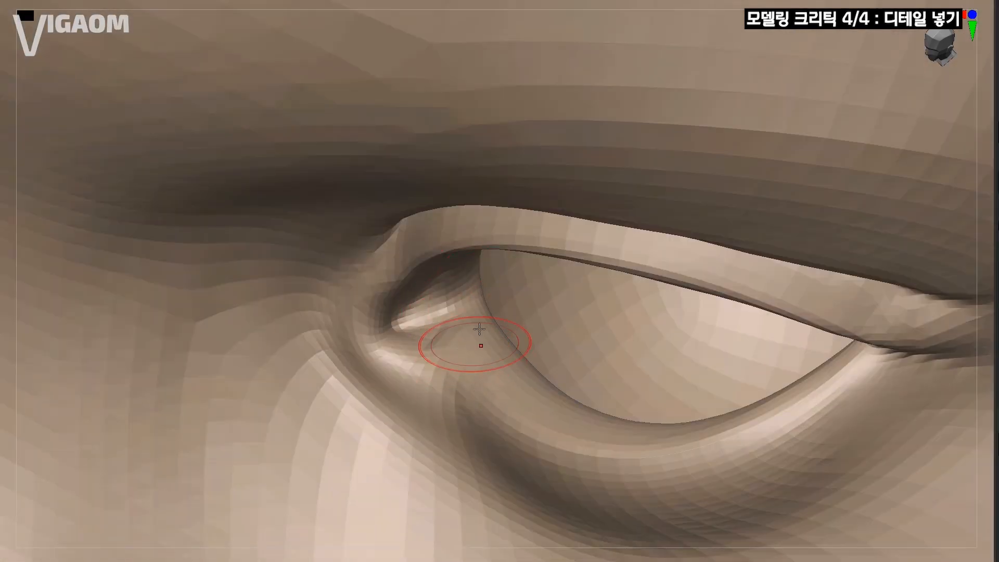
Step: Reshape and smooth the lower eyelid just below the inner eye corner with brush strokes
mouse_move(479, 328)
right_down()
mouse_move(457, 386)
mouse_move(470, 274)
mouse_move(506, 362)
mouse_move(413, 361)
right_up()
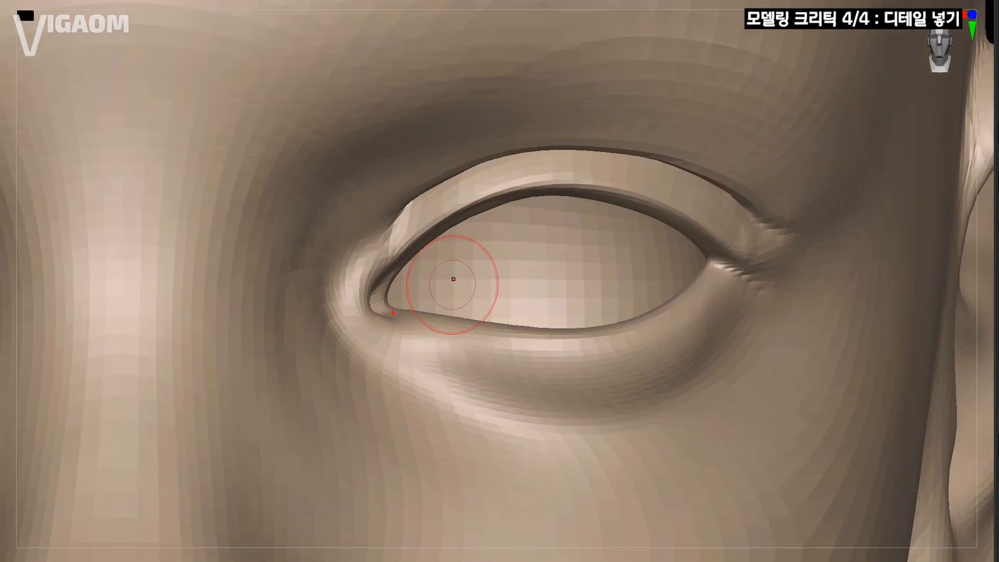
right_drag(453, 279, 449, 302)
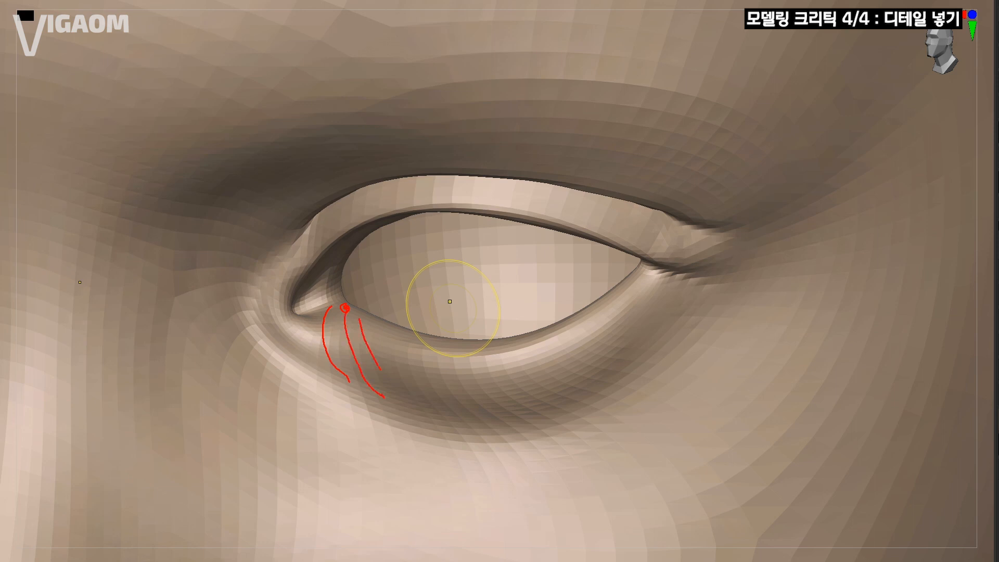
key(Escape)
right_drag(361, 350, 308, 379)
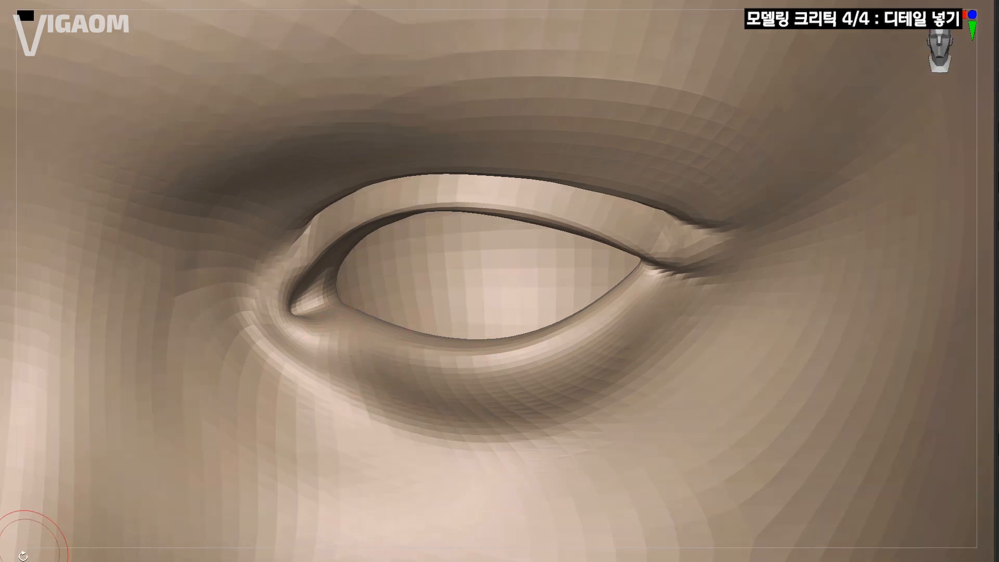
mouse_move(22, 550)
alt+mouse_down()
mouse_move(26, 561)
mouse_move(32, 542)
alt+mouse_up()
drag(334, 343, 348, 390)
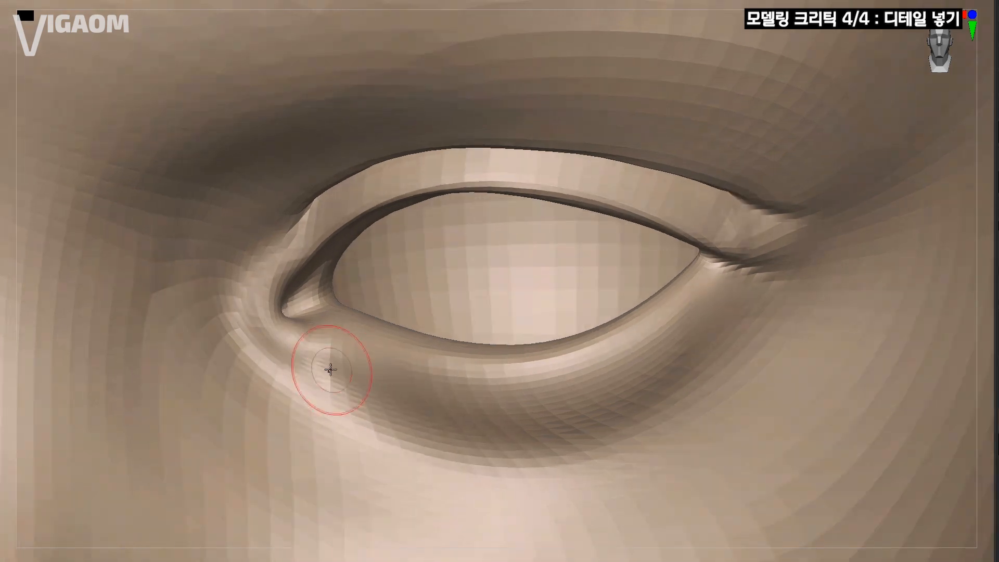
mouse_move(330, 370)
shift+mouse_down()
mouse_move(303, 349)
mouse_move(328, 383)
shift+mouse_up()
mouse_move(328, 383)
ctrl+right_down()
mouse_move(339, 343)
mouse_move(279, 373)
mouse_move(397, 330)
mouse_move(428, 363)
ctrl+right_up()
right_drag(105, 558, 151, 551)
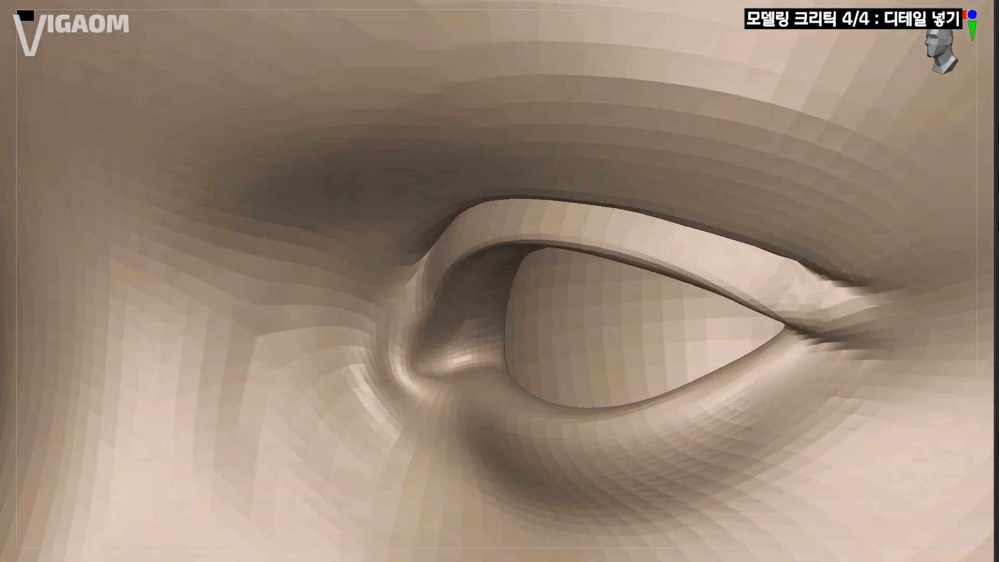
Step: Show the hair, eyebrows and eyeballs again and build up the fleshy tear duct bump in the inner eye corner
right_drag(437, 359, 458, 316)
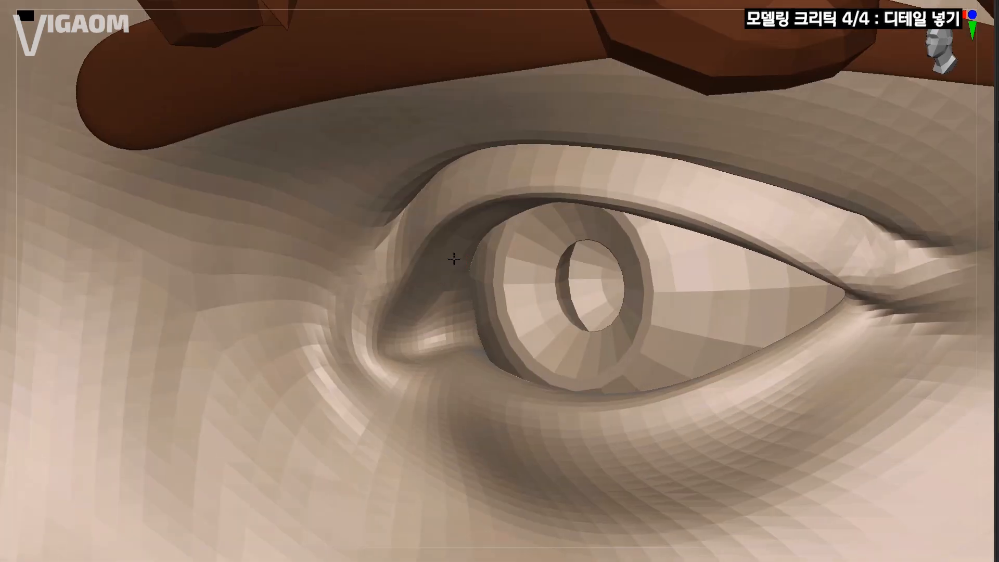
mouse_move(448, 312)
right_down()
mouse_move(459, 298)
mouse_move(423, 286)
mouse_move(466, 296)
mouse_move(420, 323)
right_up()
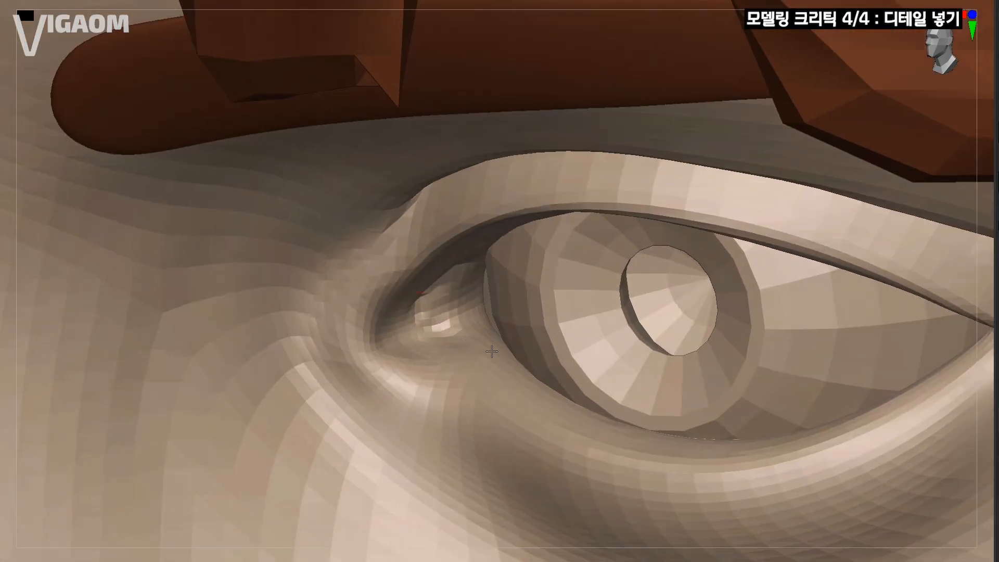
mouse_move(481, 351)
right_down()
mouse_move(457, 312)
mouse_move(457, 353)
mouse_move(458, 323)
mouse_move(439, 335)
mouse_move(464, 358)
mouse_move(427, 310)
mouse_move(422, 323)
right_up()
key(s)
key(s)
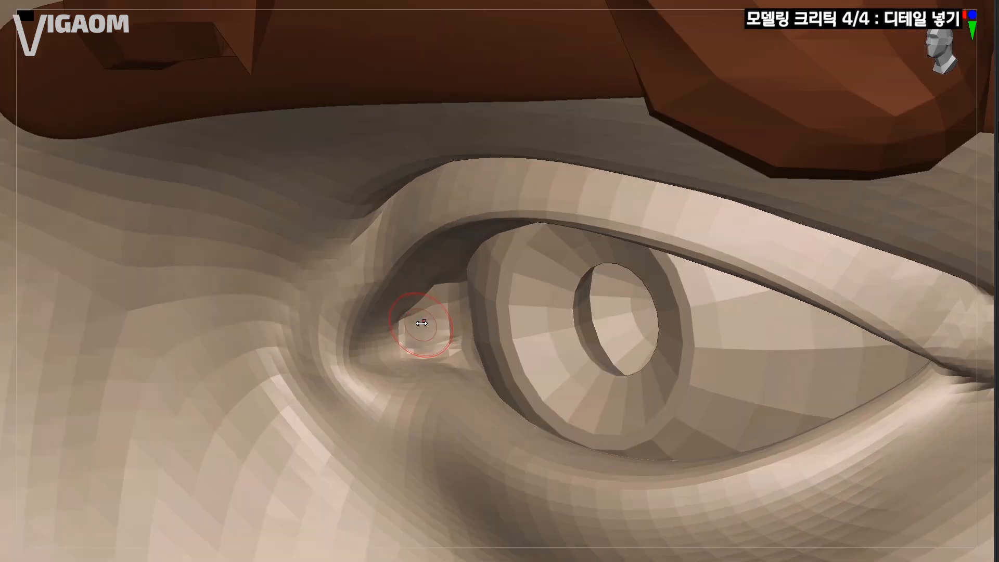
right_drag(196, 548, 439, 341)
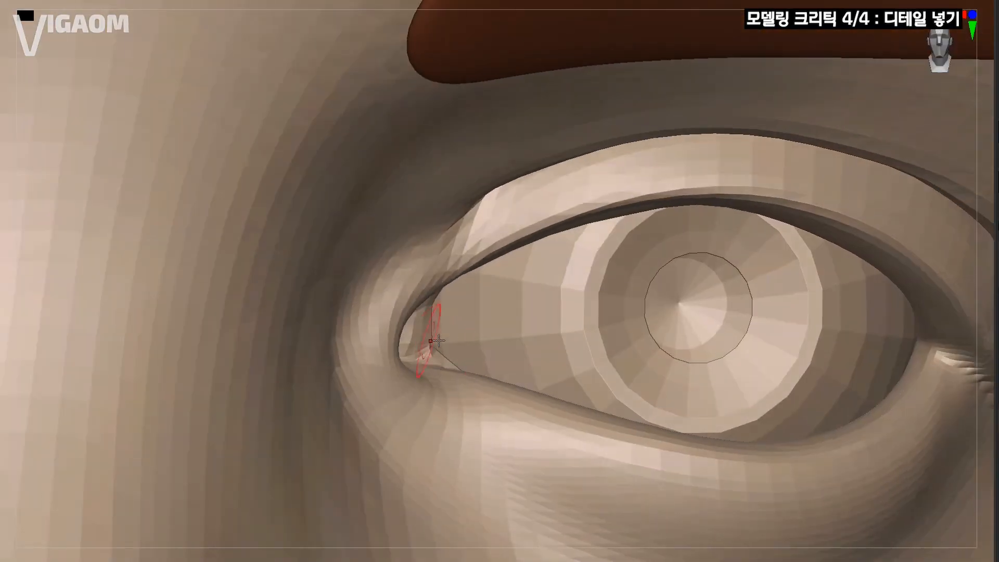
drag(433, 345, 429, 317)
Step: Isolate the polygons around the inner eye corner, reshape the tear duct bump there and show the whole head again
drag(995, 457, 755, 281)
right_drag(430, 301, 414, 341)
key(shift+f)
ctrl+shift+drag(333, 242, 539, 455)
mouse_move(417, 364)
right_down()
mouse_move(443, 343)
mouse_move(442, 328)
mouse_move(492, 353)
mouse_move(455, 324)
right_up()
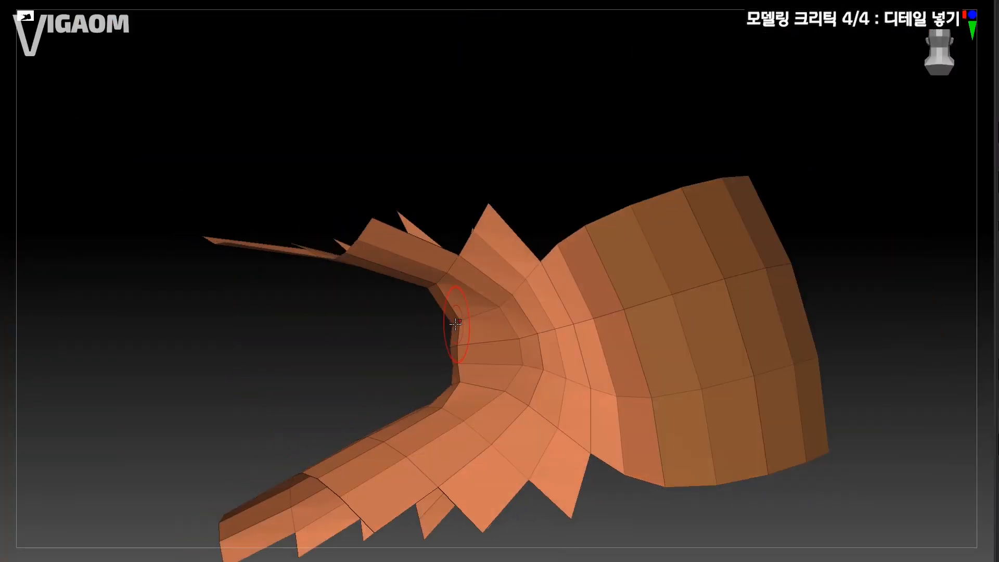
right_drag(442, 383, 364, 354)
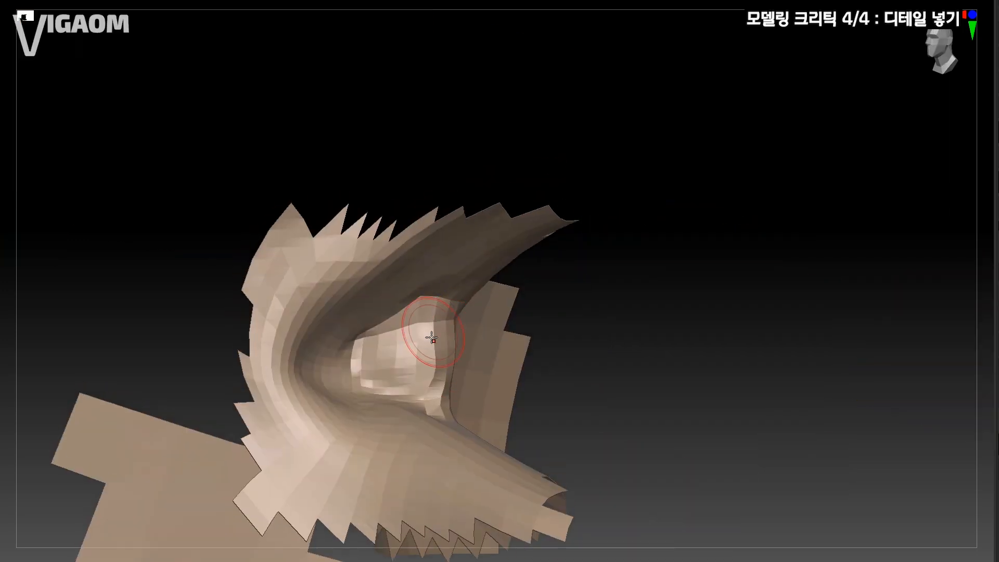
right_drag(423, 334, 177, 557)
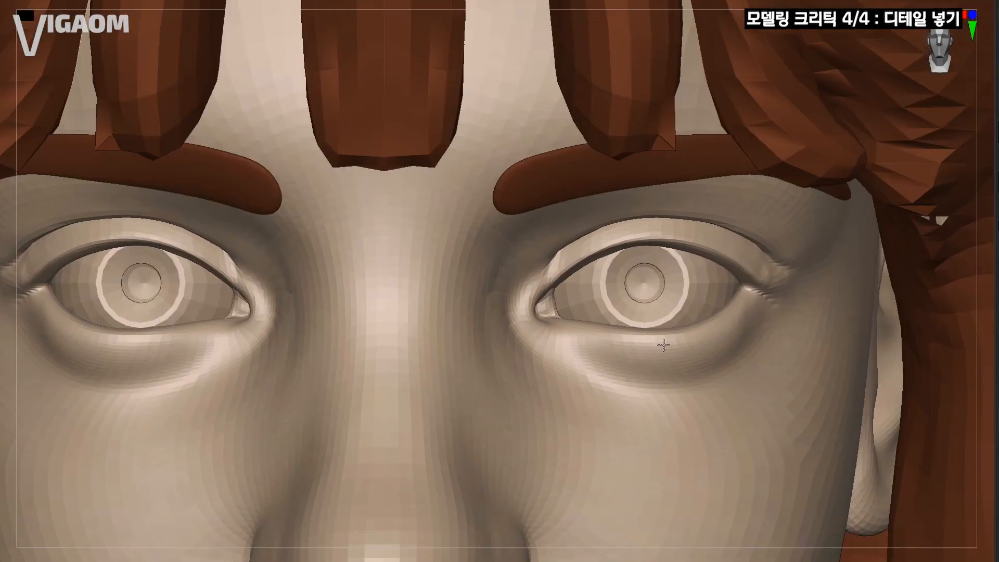
Step: Raise the face mesh's subdivision level and refine the tear duct bump against the eyeball
right_drag(663, 346, 430, 314)
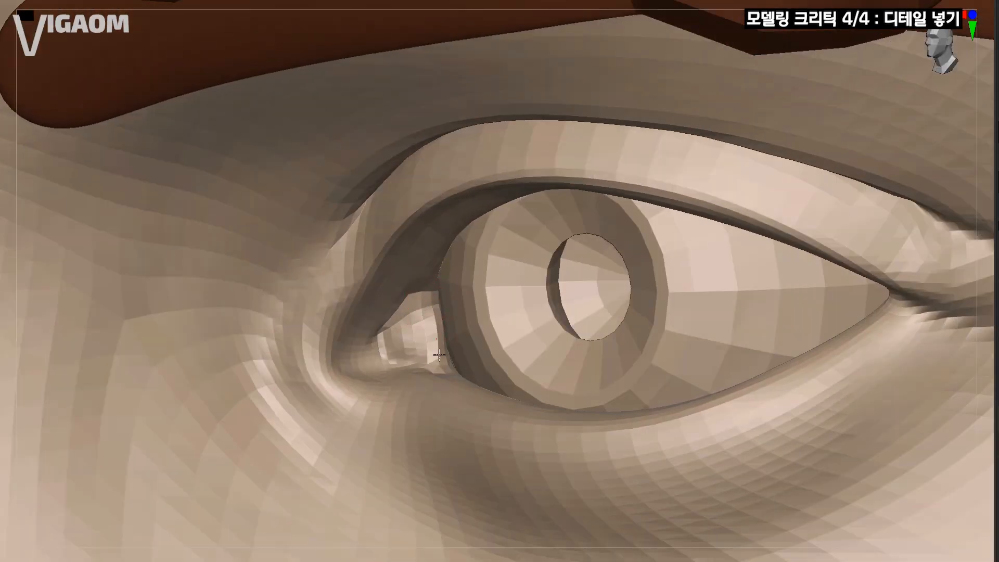
right_drag(440, 355, 451, 324)
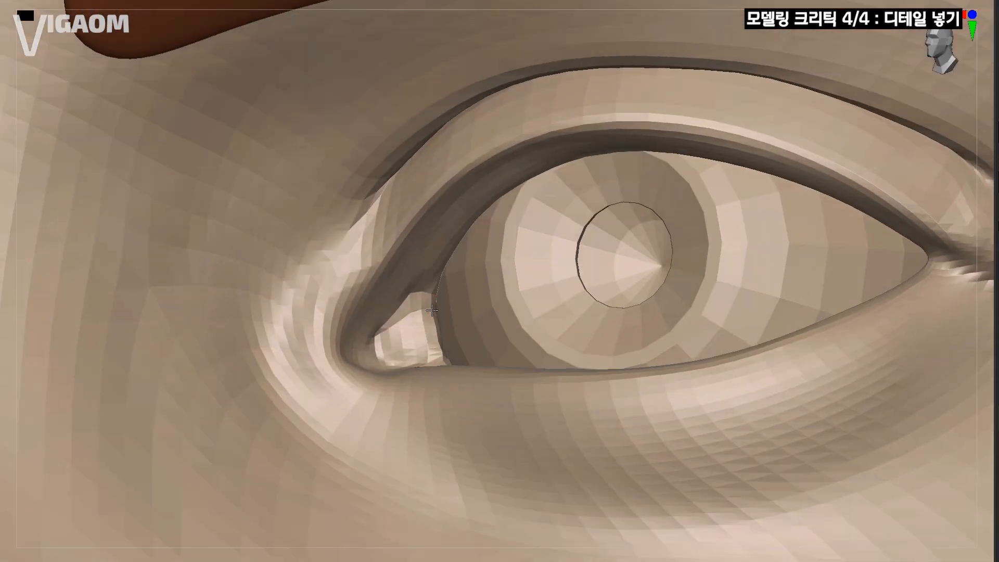
right_drag(440, 252, 436, 362)
key(ctrl+d)
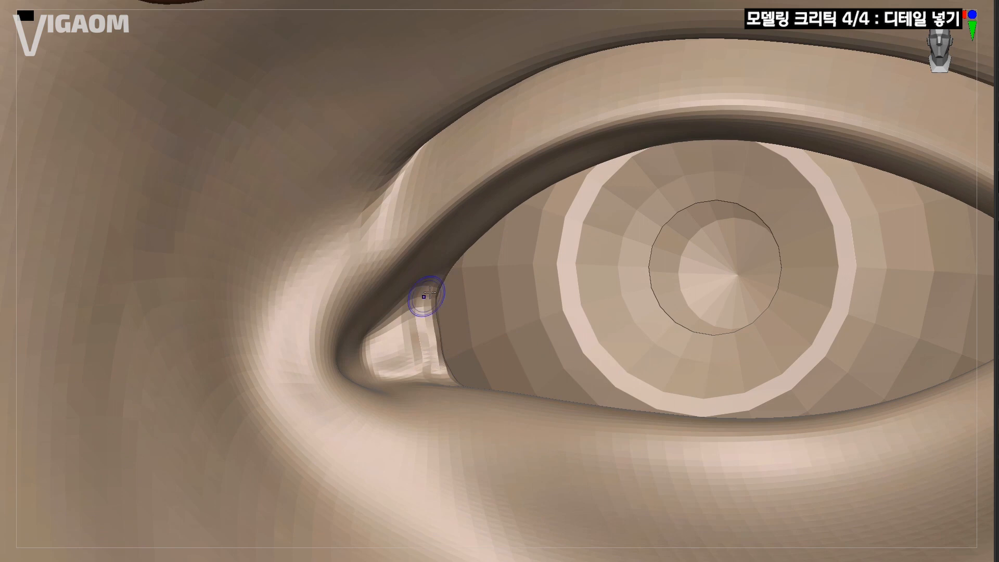
mouse_move(430, 293)
right_down()
mouse_move(403, 297)
mouse_move(413, 307)
mouse_move(384, 338)
mouse_move(450, 295)
mouse_move(430, 311)
right_up()
key(s)
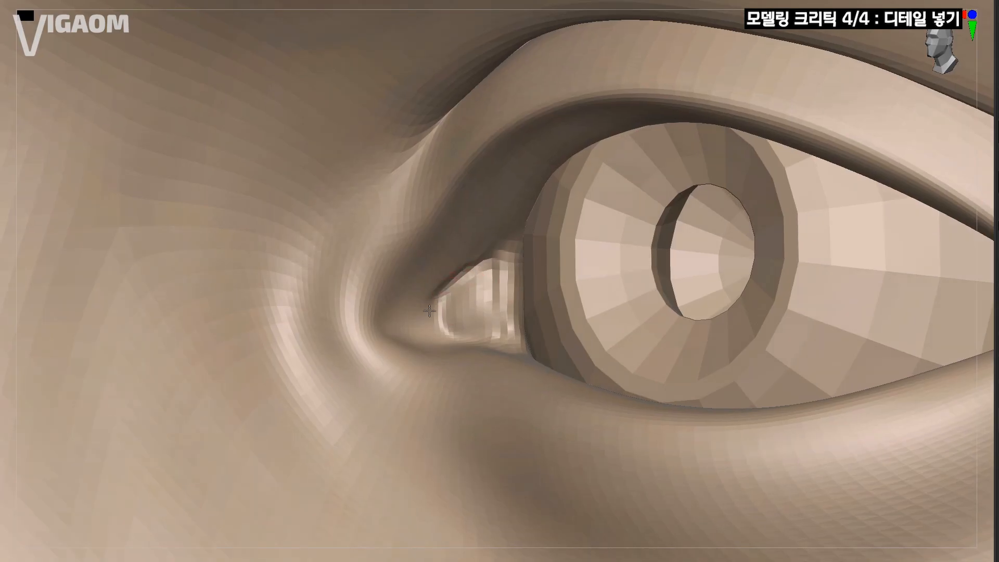
right_drag(472, 285, 469, 312)
right_drag(427, 375, 507, 341)
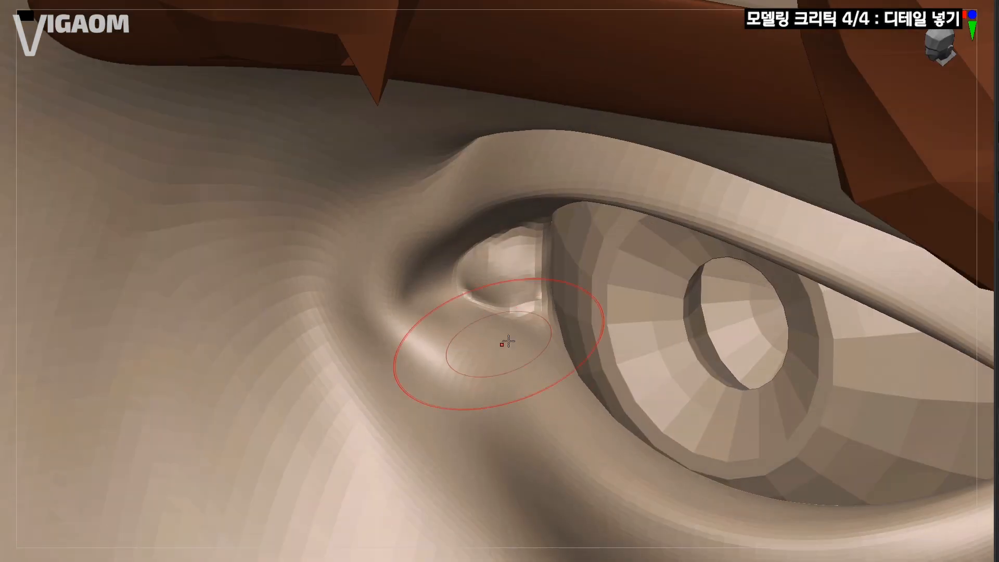
Step: Refine and smooth the fold where the inner eye corner blends into the upper eyelid and nose
mouse_move(510, 407)
ctrl+right_down()
mouse_move(491, 296)
mouse_move(464, 307)
mouse_move(601, 292)
mouse_move(598, 368)
mouse_move(606, 341)
ctrl+right_up()
ctrl+right_drag(606, 341, 611, 328)
alt+right_drag(407, 307, 432, 312)
mouse_move(432, 312)
right_down()
mouse_move(408, 276)
mouse_move(466, 275)
mouse_move(415, 309)
mouse_move(451, 294)
right_up()
key(s)
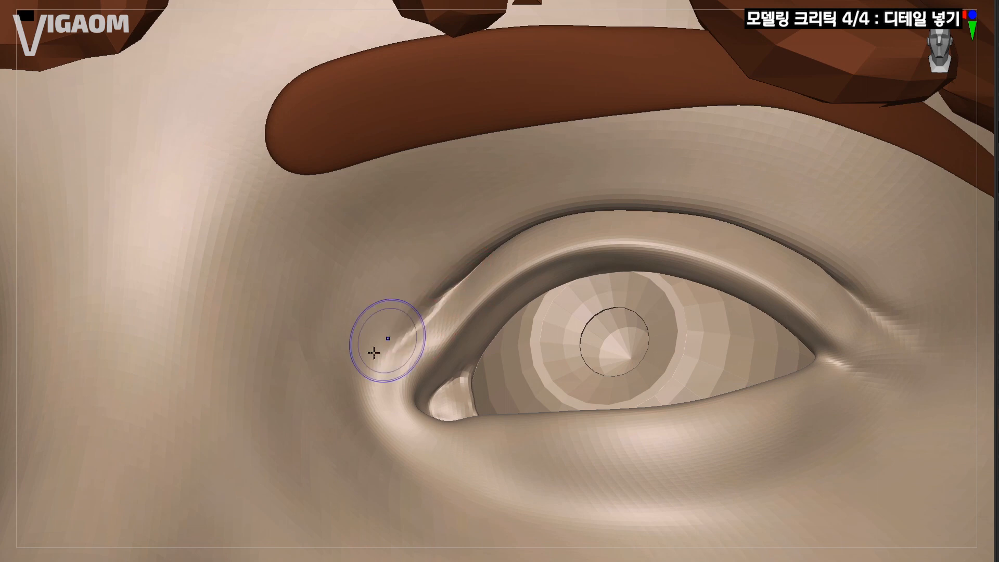
right_drag(430, 304, 385, 352)
right_drag(430, 321, 312, 422)
mouse_move(55, 546)
alt+right_down()
mouse_move(59, 518)
mouse_move(50, 551)
alt+right_up()
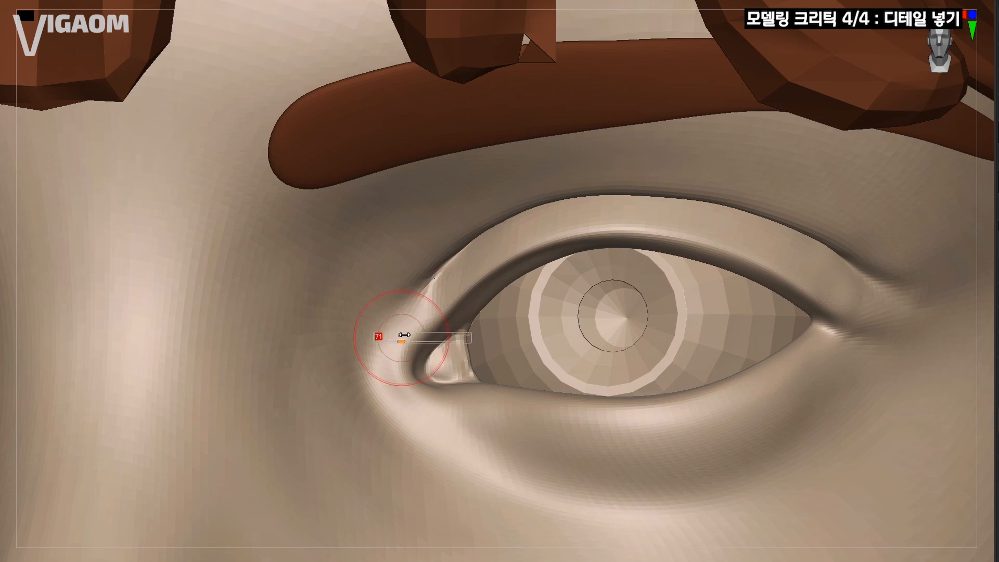
mouse_move(408, 329)
right_down()
mouse_move(395, 338)
mouse_move(410, 305)
right_up()
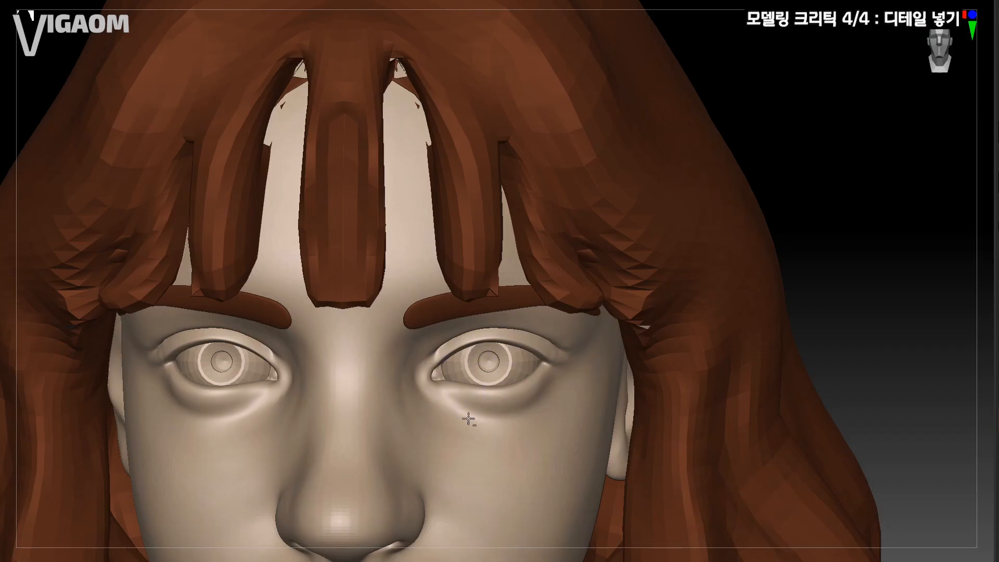
Step: Define the lower eyelid rim and smooth the skin beneath it toward the outer eye corner
mouse_move(468, 415)
ctrl+right_down()
mouse_move(452, 339)
mouse_move(379, 339)
mouse_move(543, 324)
mouse_move(581, 256)
ctrl+right_up()
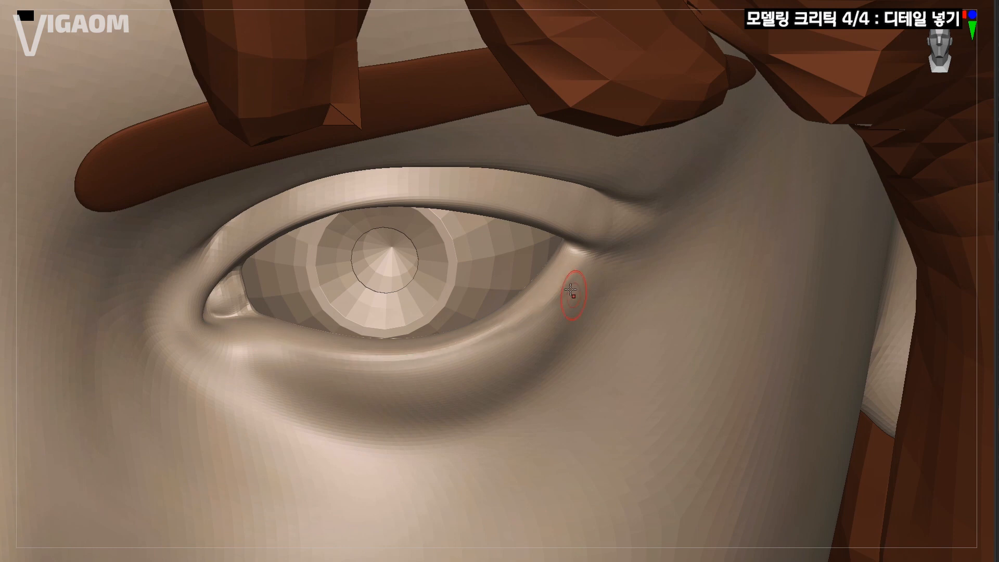
right_drag(571, 290, 567, 291)
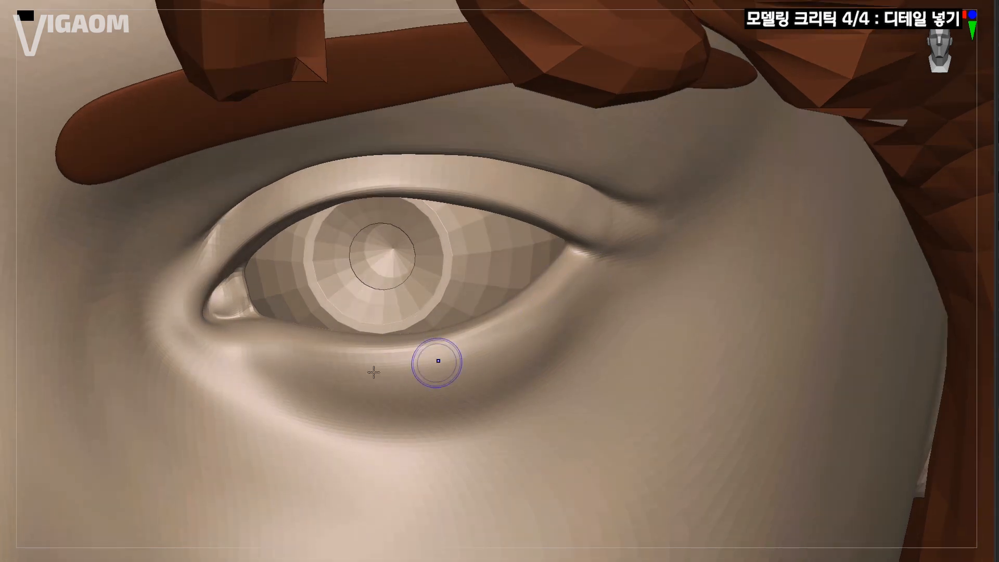
mouse_move(373, 372)
right_down()
mouse_move(531, 297)
mouse_move(577, 243)
right_up()
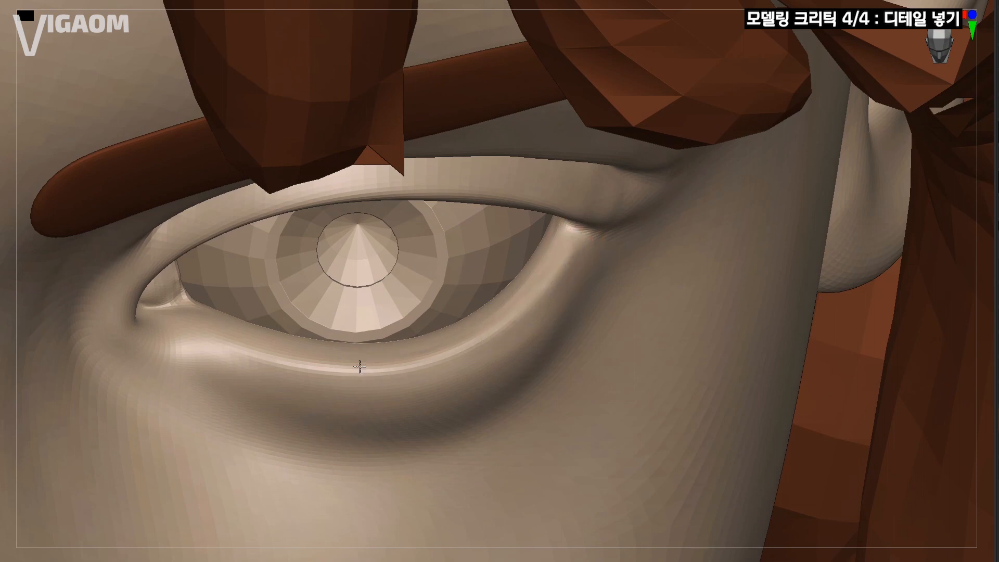
mouse_move(360, 367)
right_down()
mouse_move(543, 295)
mouse_move(513, 285)
right_up()
Step: Reshape the outer eye corner at a low subdivision level with the polygon edges displayed
key(s)
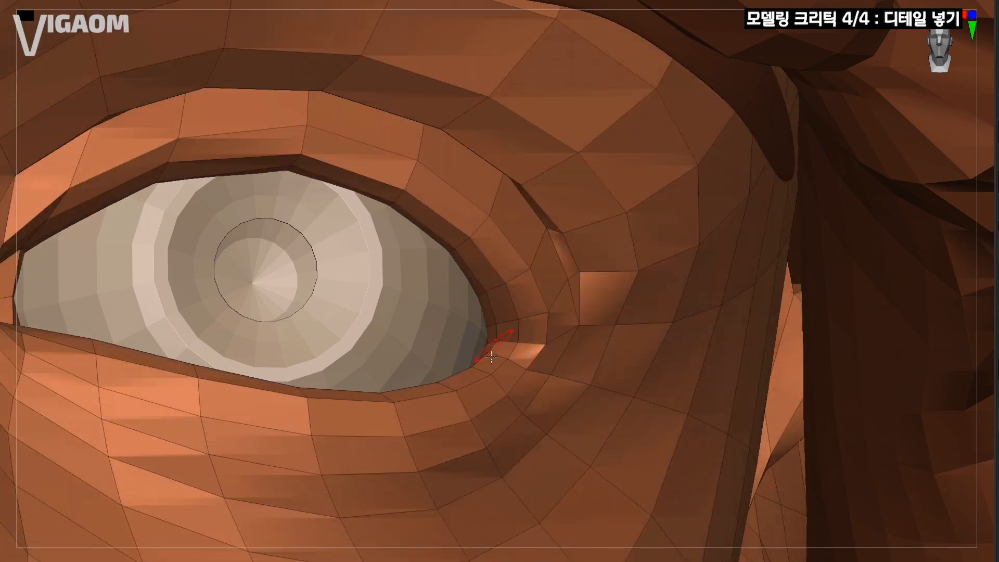
right_drag(491, 356, 525, 333)
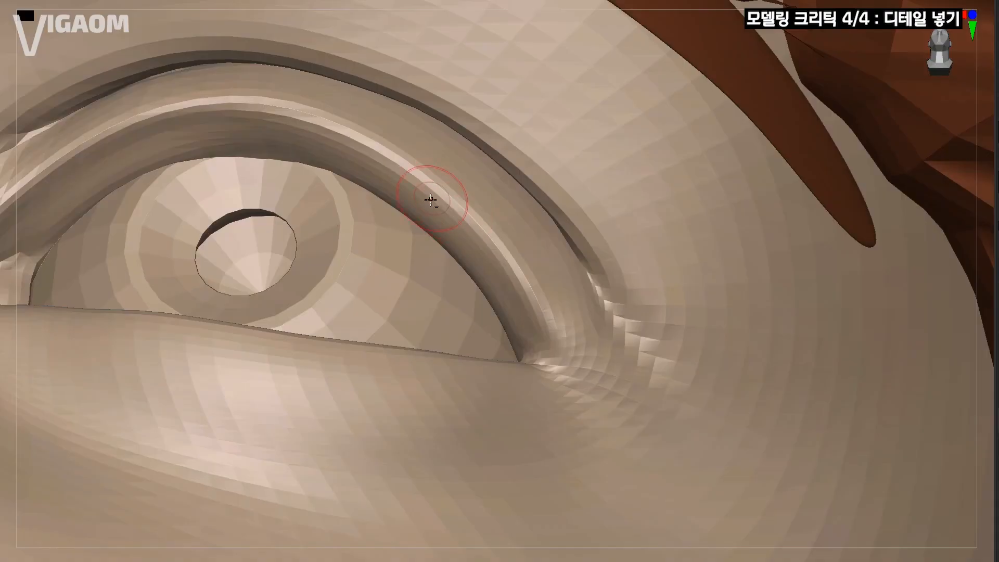
ctrl+right_drag(430, 200, 572, 218)
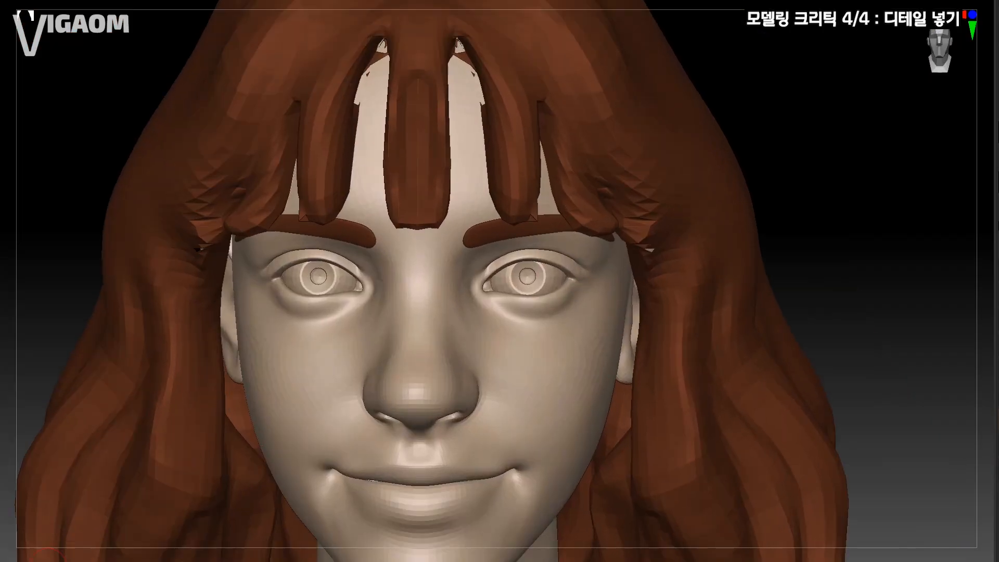
Step: Examine the reworked eyes within the whole face from front and three-quarter views
ctrl+right_drag(413, 267, 406, 330)
right_drag(508, 314, 403, 293)
mouse_move(403, 293)
ctrl+right_down()
mouse_move(403, 343)
mouse_move(424, 363)
mouse_move(515, 323)
ctrl+right_up()
ctrl+right_drag(399, 374, 411, 458)
mouse_move(380, 419)
right_down()
mouse_move(422, 385)
mouse_move(355, 321)
mouse_move(424, 366)
mouse_move(463, 359)
right_up()
key(s)
mouse_move(411, 332)
right_down()
mouse_move(412, 357)
mouse_move(397, 296)
mouse_move(422, 335)
mouse_move(412, 267)
mouse_move(468, 352)
mouse_move(417, 294)
mouse_move(430, 370)
right_up()
mouse_move(449, 326)
right_down()
mouse_move(395, 406)
mouse_move(382, 331)
mouse_move(391, 319)
mouse_move(350, 315)
mouse_move(366, 294)
mouse_move(351, 267)
right_up()
key(s)
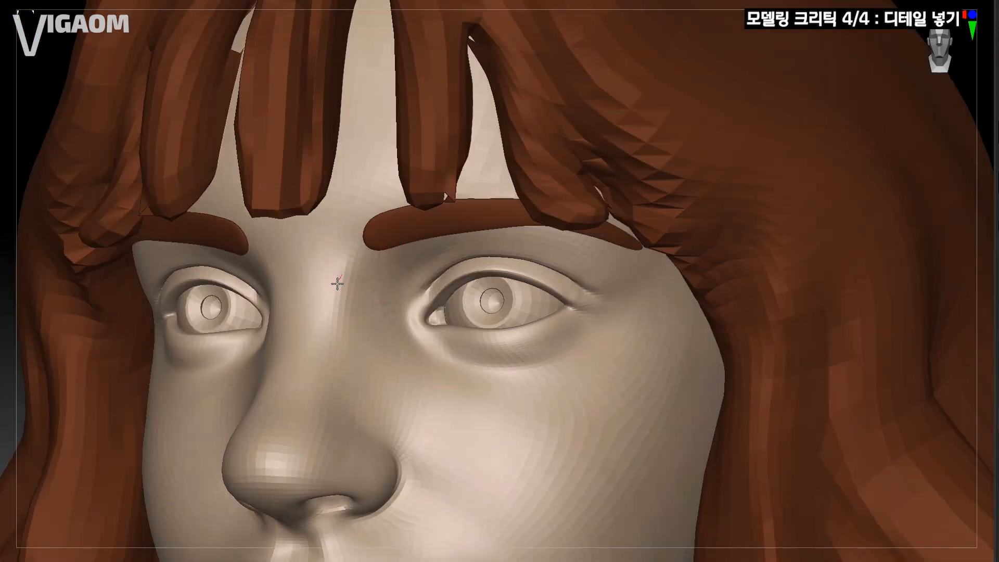
Step: Mask the cheek beside the nose below the inner eye corner, clear the mask and sculpt that transition
mouse_move(318, 400)
right_down()
mouse_move(333, 339)
mouse_move(416, 330)
right_up()
right_drag(334, 317, 359, 318)
mouse_move(455, 334)
ctrl+right_down()
mouse_move(468, 337)
mouse_move(422, 285)
ctrl+right_up()
right_drag(172, 311, 326, 296)
ctrl+right_drag(327, 296, 364, 243)
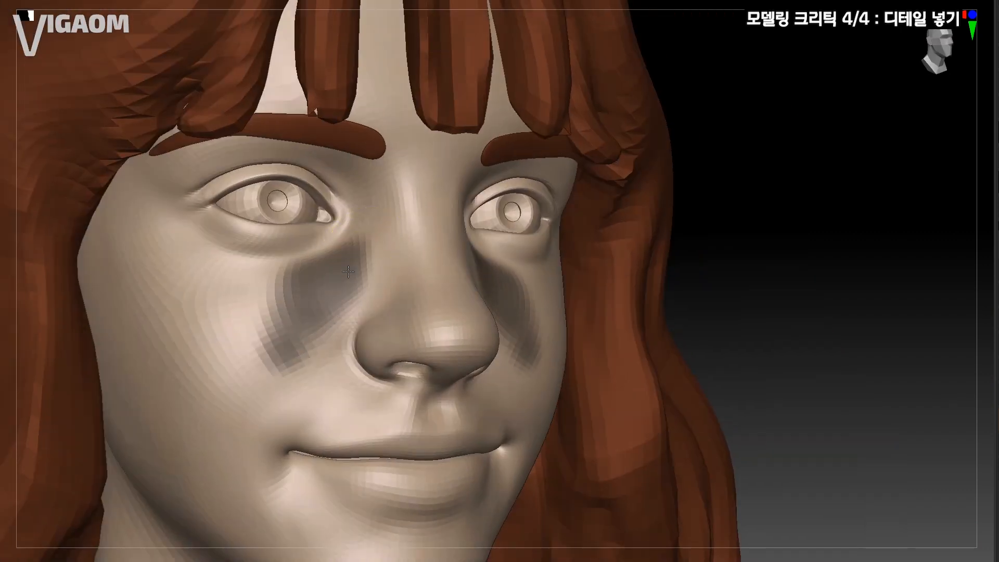
ctrl+drag(782, 235, 799, 252)
mouse_move(395, 247)
right_down()
mouse_move(442, 234)
mouse_move(414, 226)
mouse_move(413, 268)
right_up()
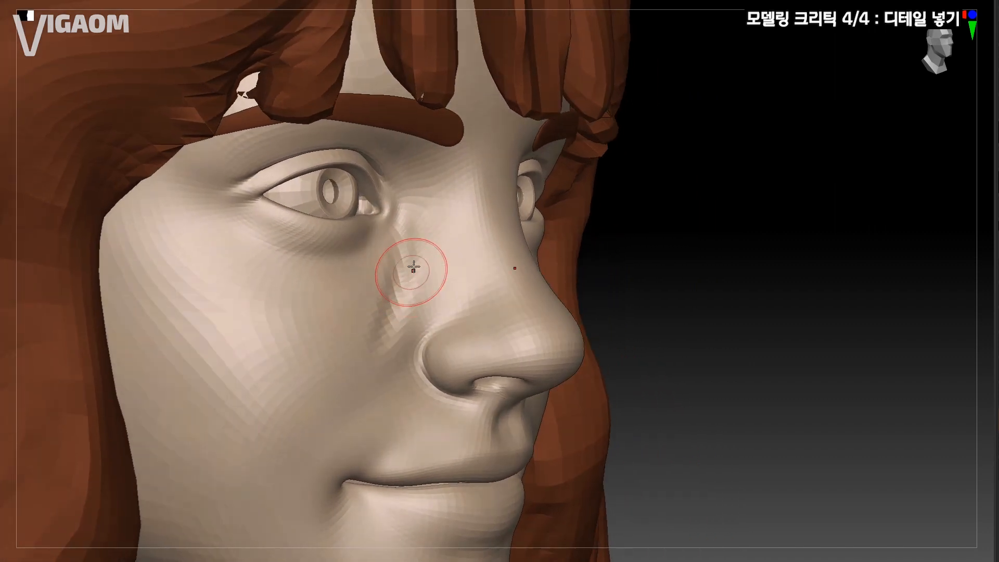
Step: Mask the side of the nose bridge, clear the mask and blend the nose side into the cheek
right_drag(341, 375, 400, 317)
mouse_move(398, 278)
right_down()
mouse_move(417, 253)
mouse_move(408, 274)
right_up()
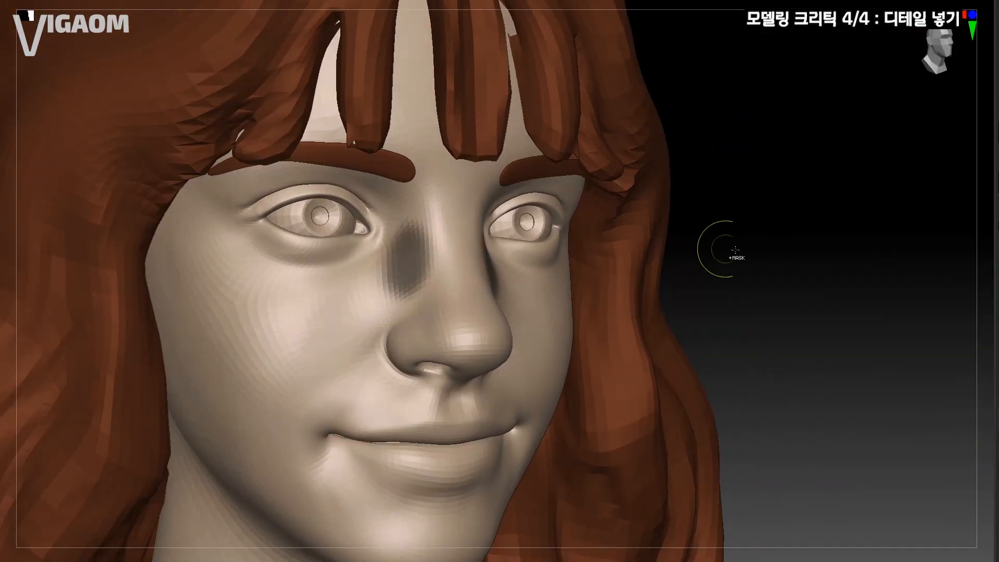
mouse_move(735, 250)
right_down()
mouse_move(486, 267)
mouse_move(420, 281)
mouse_move(412, 312)
mouse_move(414, 274)
mouse_move(422, 281)
mouse_move(410, 285)
right_up()
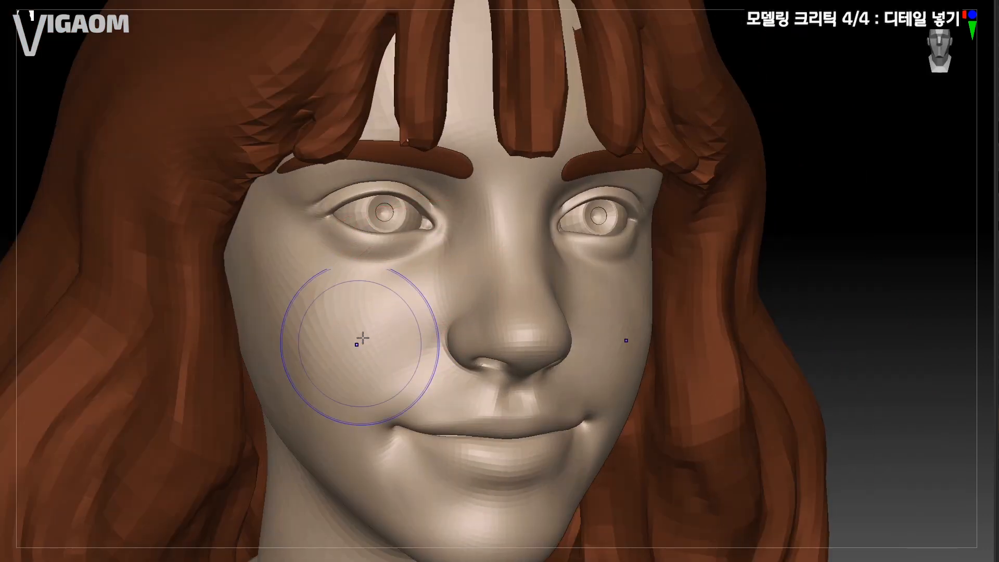
mouse_move(359, 342)
right_down()
mouse_move(393, 298)
mouse_move(384, 274)
mouse_move(421, 261)
mouse_move(419, 226)
mouse_move(407, 242)
right_up()
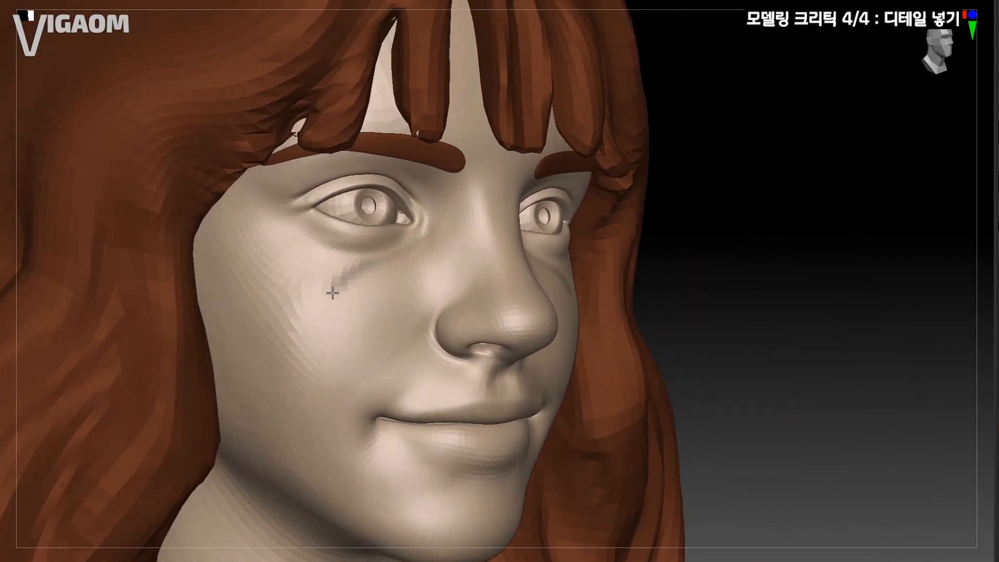
Step: Mark the under-eye cheek line and the fold beside the nostril with mask strokes, and clear the mask
ctrl+drag(367, 263, 316, 321)
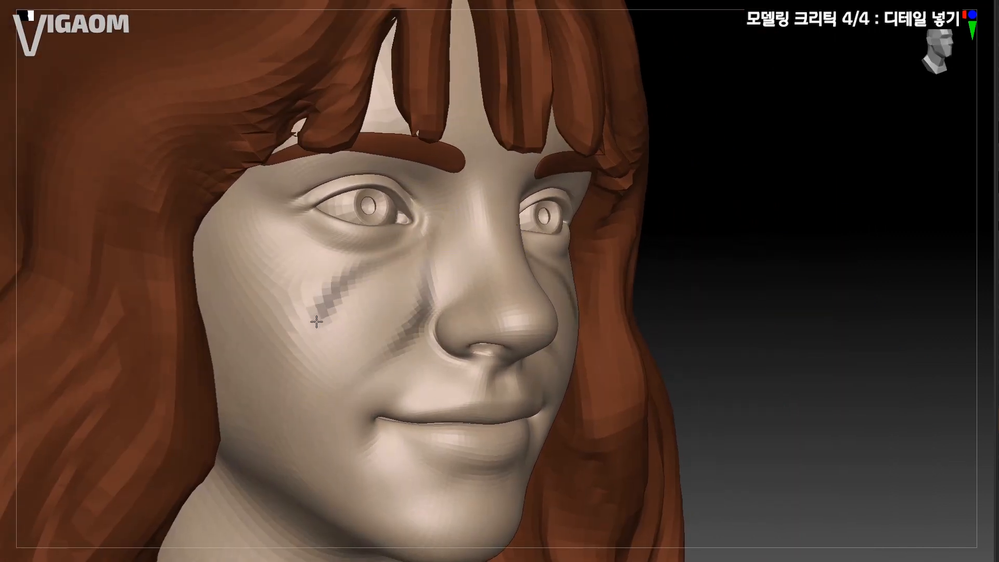
shift+right_drag(374, 315, 404, 278)
ctrl+right_drag(369, 315, 401, 260)
ctrl+drag(880, 273, 917, 322)
Step: Carve the start of the smile fold from the nostril wing down across the cheek
ctrl+right_drag(435, 245, 382, 273)
right_drag(382, 273, 334, 299)
ctrl+right_drag(333, 299, 343, 335)
ctrl+right_drag(471, 339, 473, 332)
alt+right_drag(388, 307, 374, 268)
mouse_move(373, 268)
right_down()
mouse_move(361, 267)
mouse_move(394, 290)
mouse_move(391, 303)
right_up()
mouse_move(378, 263)
alt+right_down()
mouse_move(382, 314)
mouse_move(325, 265)
alt+right_up()
right_drag(326, 265, 362, 287)
drag(313, 243, 364, 304)
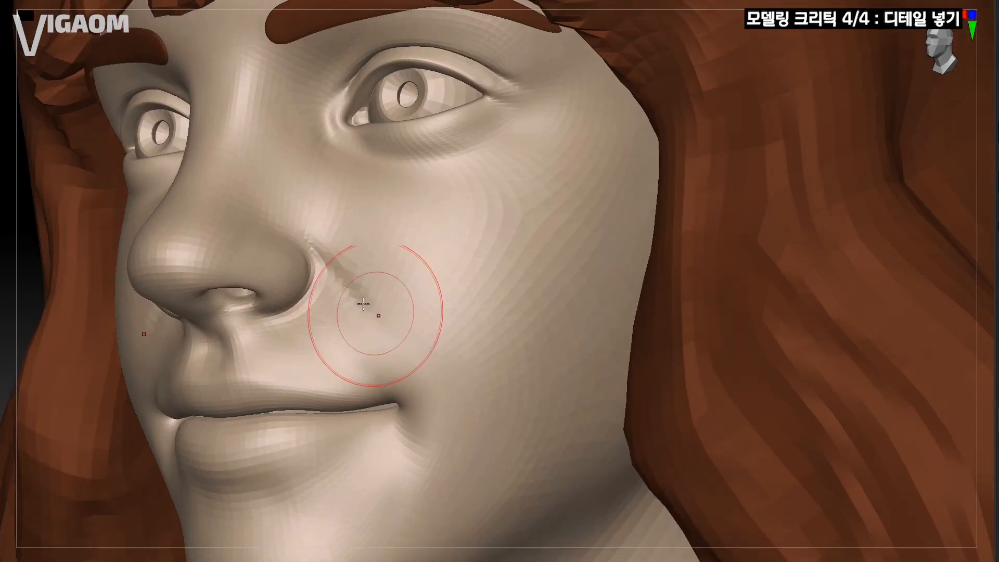
Step: Soften the fold beside the nostril and shape its curve around the mouth corner
mouse_move(423, 350)
right_down()
mouse_move(386, 277)
mouse_move(455, 277)
mouse_move(339, 260)
mouse_move(386, 263)
mouse_move(352, 292)
right_up()
right_drag(410, 240, 403, 248)
shift+drag(404, 248, 354, 294)
right_drag(354, 294, 337, 313)
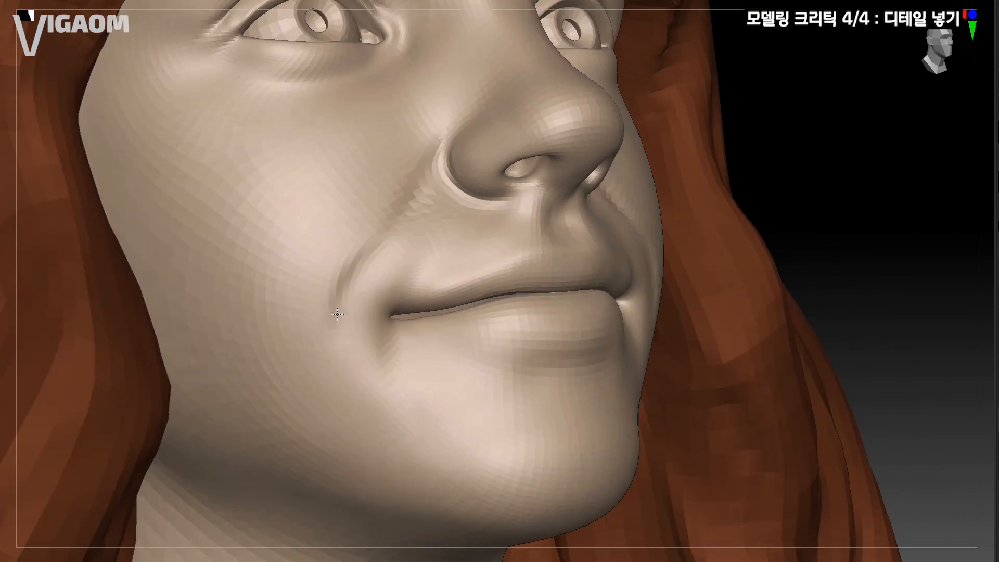
alt+right_drag(339, 269, 300, 352)
right_drag(397, 259, 394, 210)
mouse_move(323, 368)
right_down()
mouse_move(321, 428)
mouse_move(313, 385)
right_up()
Step: Refine the cheek beside the nostril wing on both sides, using draw sizes of about 104 and 59
mouse_move(312, 385)
ctrl+right_down()
mouse_move(384, 317)
mouse_move(370, 314)
mouse_move(407, 309)
mouse_move(371, 323)
ctrl+right_up()
key(s)
drag(372, 324, 380, 324)
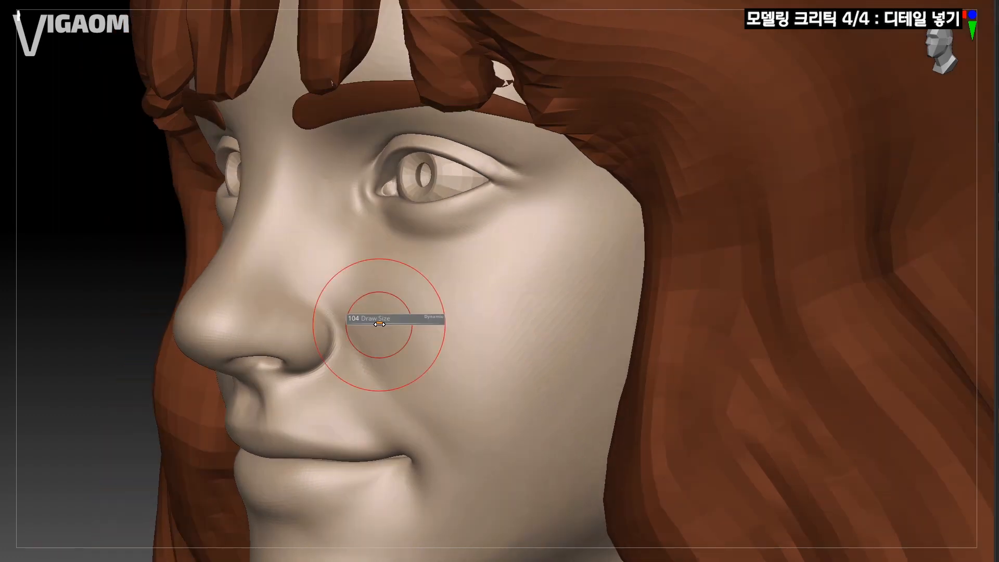
mouse_move(382, 326)
right_down()
mouse_move(395, 317)
mouse_move(405, 352)
mouse_move(440, 292)
right_up()
key(s)
drag(439, 292, 430, 292)
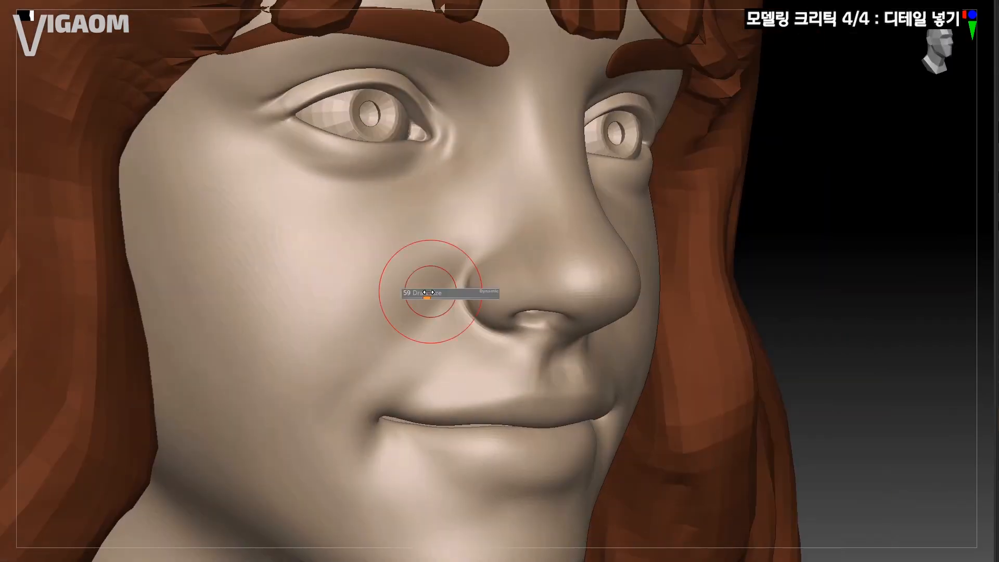
mouse_move(431, 299)
right_down()
mouse_move(446, 348)
mouse_move(451, 325)
mouse_move(466, 342)
mouse_move(508, 341)
mouse_move(477, 326)
right_up()
Step: Drop the head three subdivision levels and isolate the polygons around the lips
key(shift+d)
key(shift+d)
key(shift+d)
alt+right_drag(640, 353, 446, 351)
right_drag(520, 336, 451, 307)
ctrl+right_drag(554, 312, 558, 296)
right_drag(580, 344, 656, 301)
ctrl+shift+drag(482, 357, 379, 365)
right_drag(718, 354, 665, 344)
key(w)
key(q)
ctrl+shift+click(599, 307)
Step: Display the polygon edges and bring the inner lip edges together to close the gap between the lips
alt+right_drag(843, 333, 540, 374)
key(shift+f)
right_drag(652, 373, 618, 367)
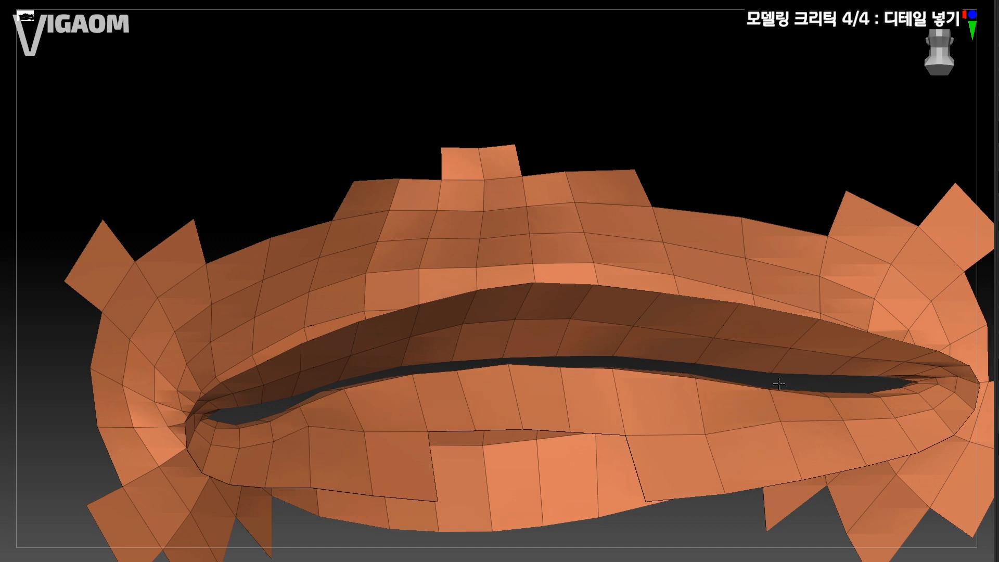
right_drag(779, 383, 851, 389)
right_drag(769, 402, 805, 377)
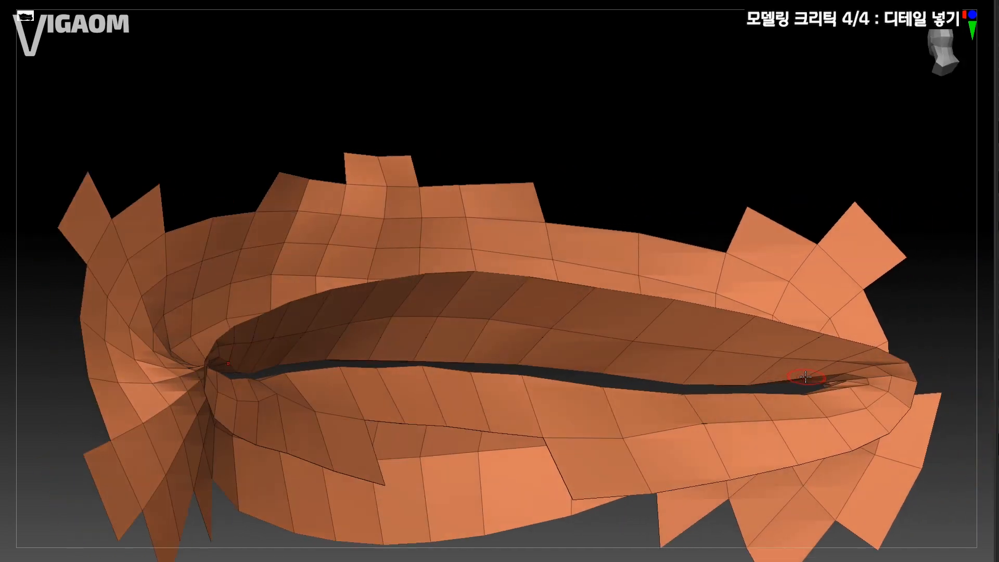
right_drag(696, 384, 600, 393)
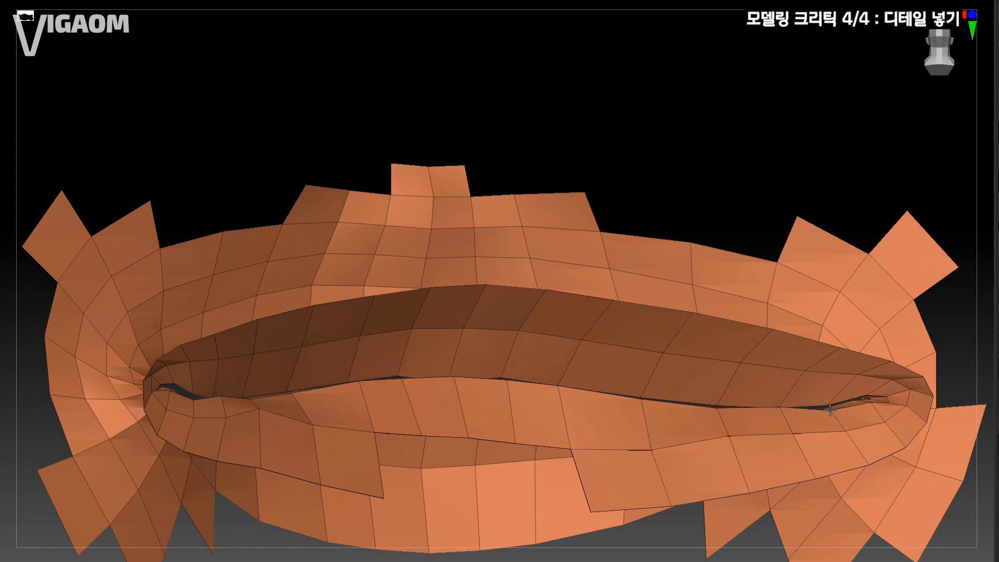
right_drag(843, 405, 697, 373)
right_drag(595, 317, 461, 413)
mouse_move(723, 405)
alt+right_down()
mouse_move(504, 369)
mouse_move(650, 359)
mouse_move(466, 343)
mouse_move(435, 379)
mouse_move(69, 547)
mouse_move(384, 366)
mouse_move(375, 345)
alt+right_up()
Step: Raise the subdivision level, hide the polygon edges, and sculpt and smooth the area just below the mouth corner
key(d)
key(shift+f)
drag(375, 346, 346, 399)
mouse_move(346, 399)
right_down()
mouse_move(489, 339)
mouse_move(604, 330)
mouse_move(406, 388)
mouse_move(498, 337)
right_up()
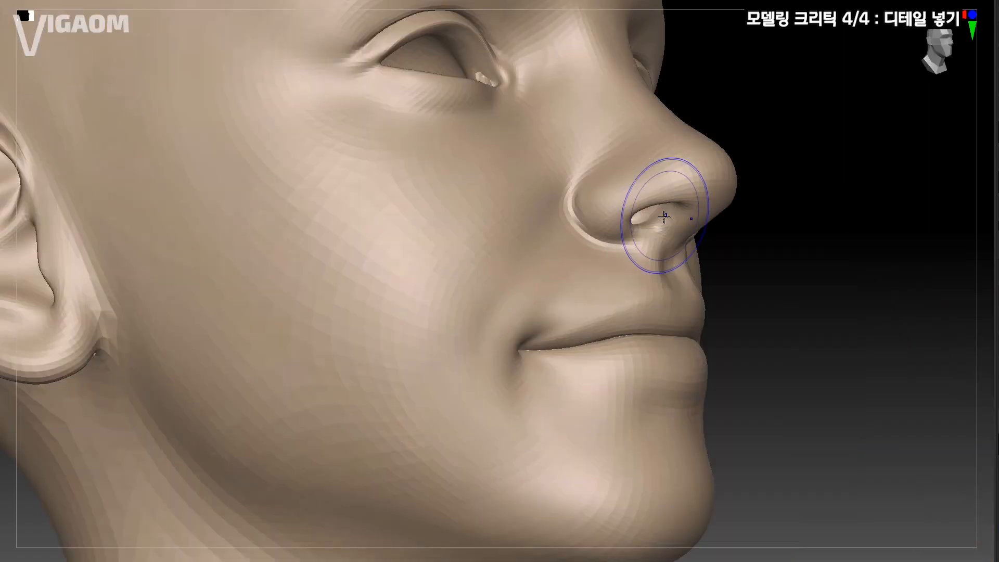
mouse_move(665, 223)
ctrl+right_down()
mouse_move(579, 321)
mouse_move(498, 342)
mouse_move(539, 338)
ctrl+right_up()
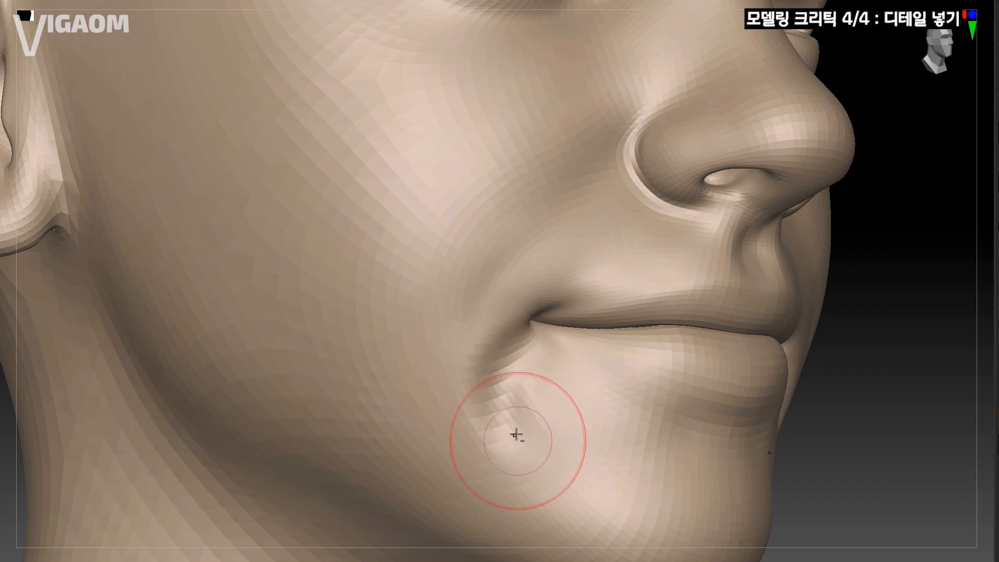
right_drag(516, 434, 513, 377)
right_drag(535, 411, 464, 330)
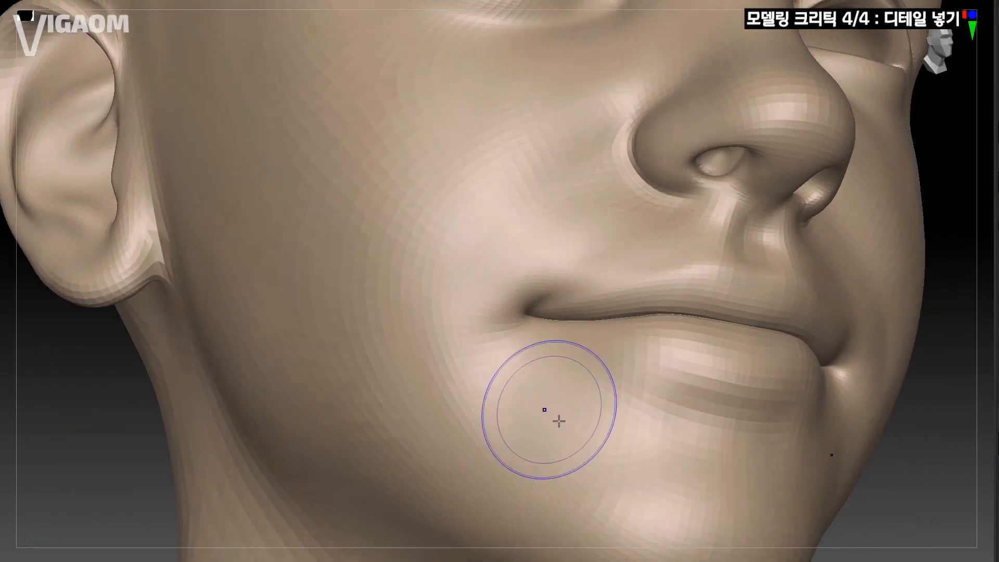
shift+right_drag(559, 421, 463, 411)
alt+right_drag(559, 364, 455, 439)
mouse_move(673, 317)
ctrl+right_down()
mouse_move(640, 385)
mouse_move(649, 343)
mouse_move(633, 281)
ctrl+right_up()
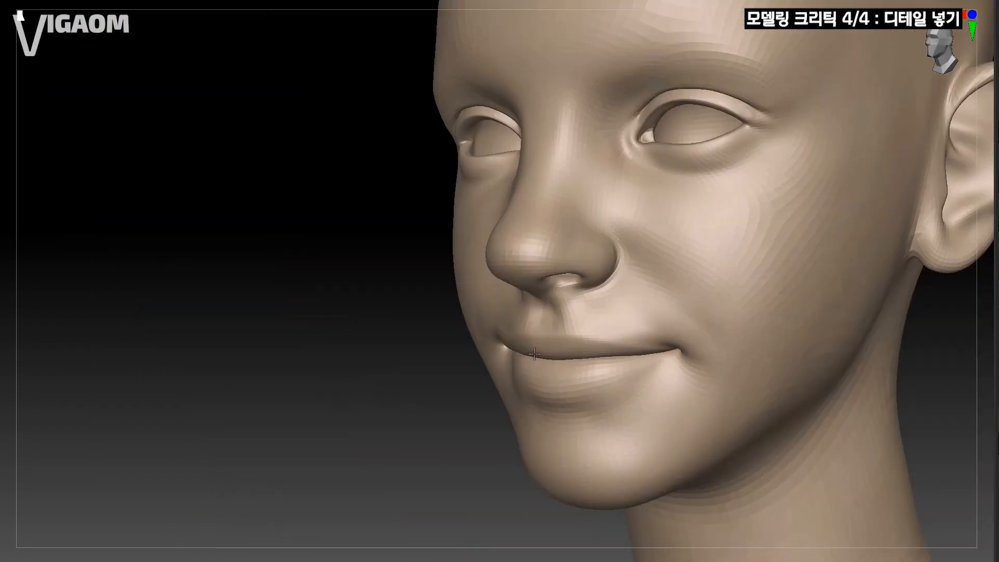
Step: Refine the philtrum above the upper lip and the form of the nostril wing
mouse_move(589, 323)
shift+right_down()
mouse_move(633, 337)
mouse_move(586, 361)
mouse_move(606, 348)
shift+right_up()
key(s)
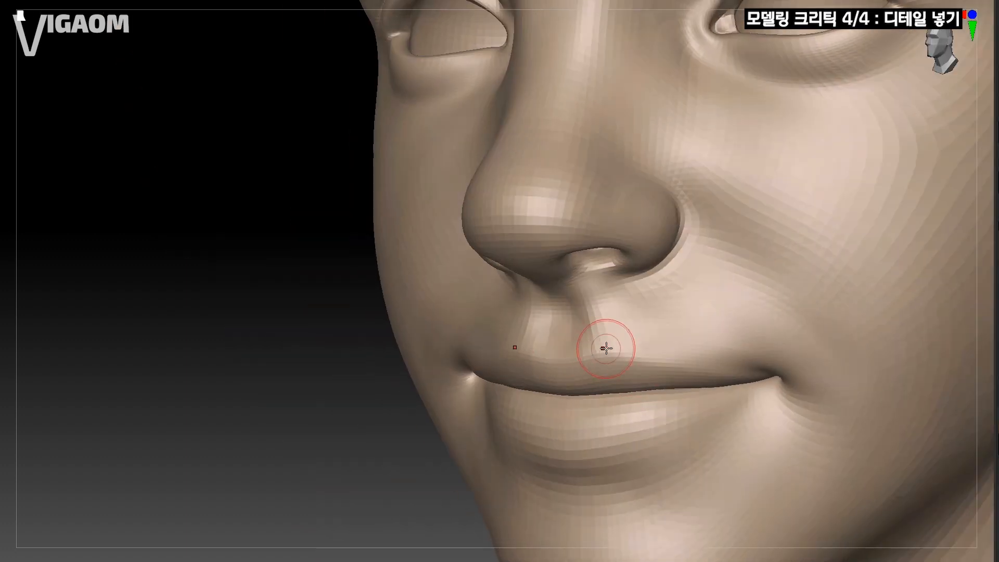
mouse_move(552, 329)
alt+right_down()
mouse_move(542, 353)
mouse_move(569, 348)
mouse_move(612, 299)
mouse_move(601, 295)
mouse_move(636, 301)
mouse_move(605, 309)
mouse_move(587, 281)
mouse_move(646, 314)
mouse_move(684, 308)
alt+right_up()
right_drag(482, 294, 491, 288)
key(s)
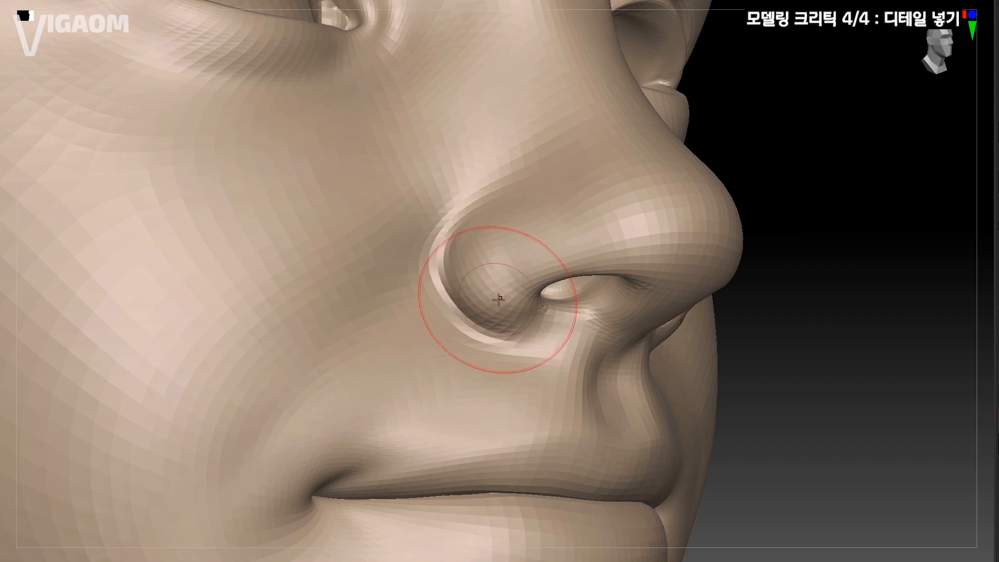
mouse_move(513, 324)
right_down()
mouse_move(524, 342)
mouse_move(649, 312)
mouse_move(638, 302)
mouse_move(596, 302)
mouse_move(608, 307)
mouse_move(616, 342)
mouse_move(635, 290)
mouse_move(573, 328)
mouse_move(655, 290)
mouse_move(602, 332)
mouse_move(649, 321)
mouse_move(547, 341)
mouse_move(548, 326)
mouse_move(644, 319)
right_up()
Step: Mask the face below the mouth line and adjust the lips at the mouth corners
key(w)
ctrl+drag(646, 321, 647, 333)
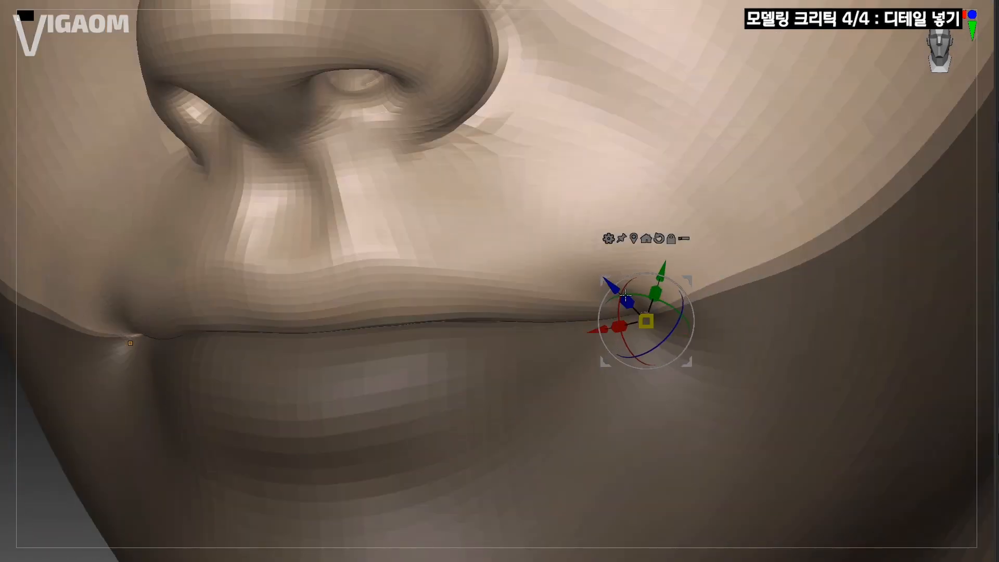
key(q)
mouse_move(647, 333)
right_down()
mouse_move(636, 323)
mouse_move(638, 470)
mouse_move(635, 306)
right_up()
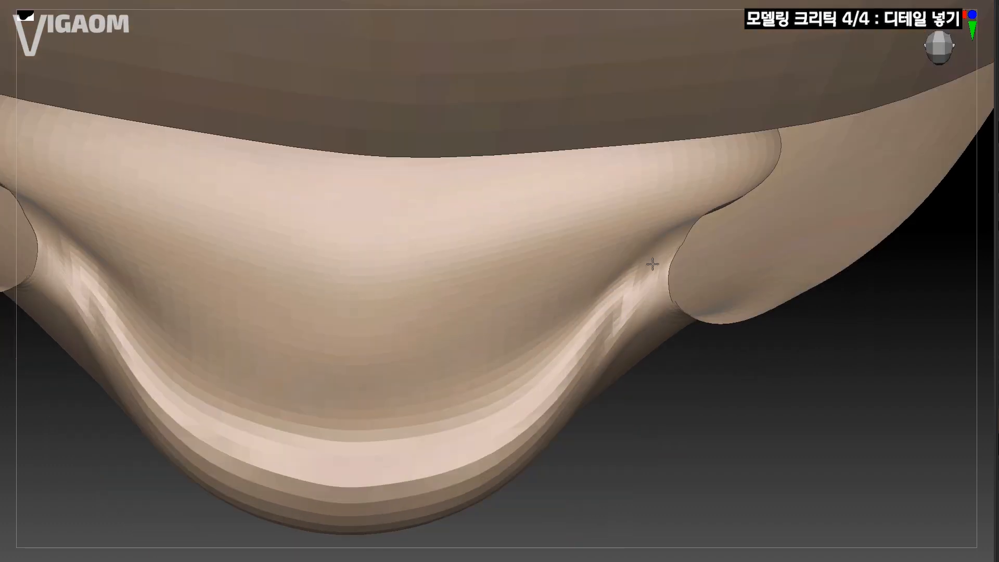
right_drag(652, 263, 632, 343)
mouse_move(599, 255)
right_down()
mouse_move(604, 281)
mouse_move(664, 319)
right_up()
mouse_move(581, 435)
right_down()
mouse_move(569, 408)
mouse_move(621, 325)
mouse_move(649, 223)
mouse_move(751, 334)
mouse_move(274, 531)
right_up()
mouse_move(609, 249)
ctrl+right_down()
mouse_move(613, 292)
mouse_move(578, 274)
mouse_move(607, 259)
mouse_move(609, 193)
ctrl+right_up()
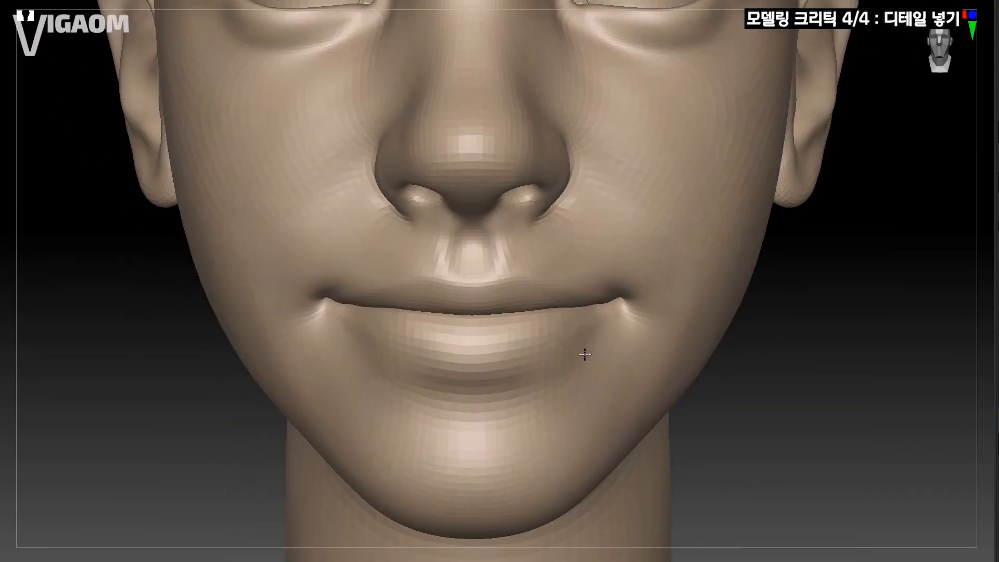
Step: Carve the lower border of the lower lip from the mouth corners toward the centre
right_drag(585, 354, 631, 281)
right_drag(583, 317, 400, 304)
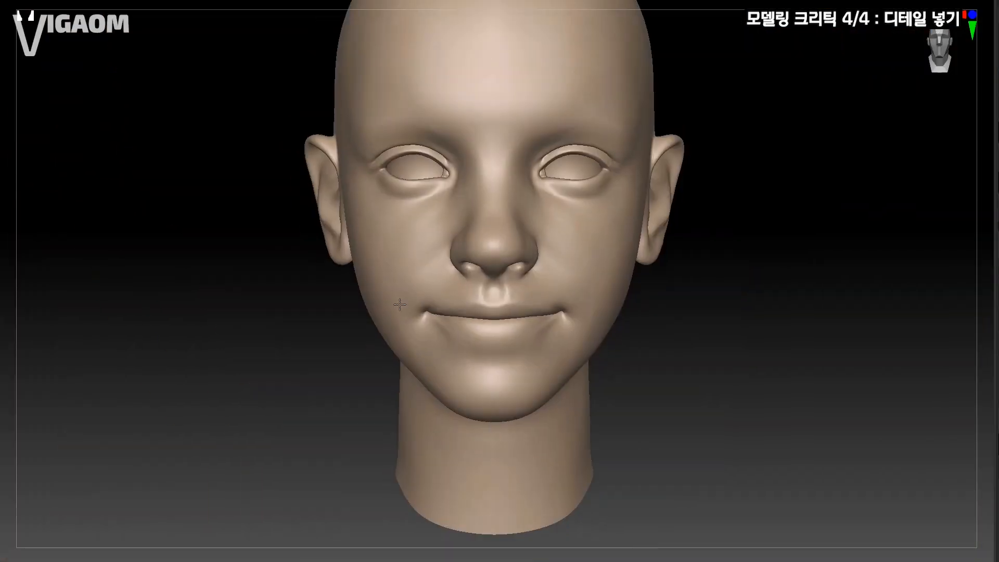
right_drag(541, 243, 619, 305)
drag(632, 298, 591, 316)
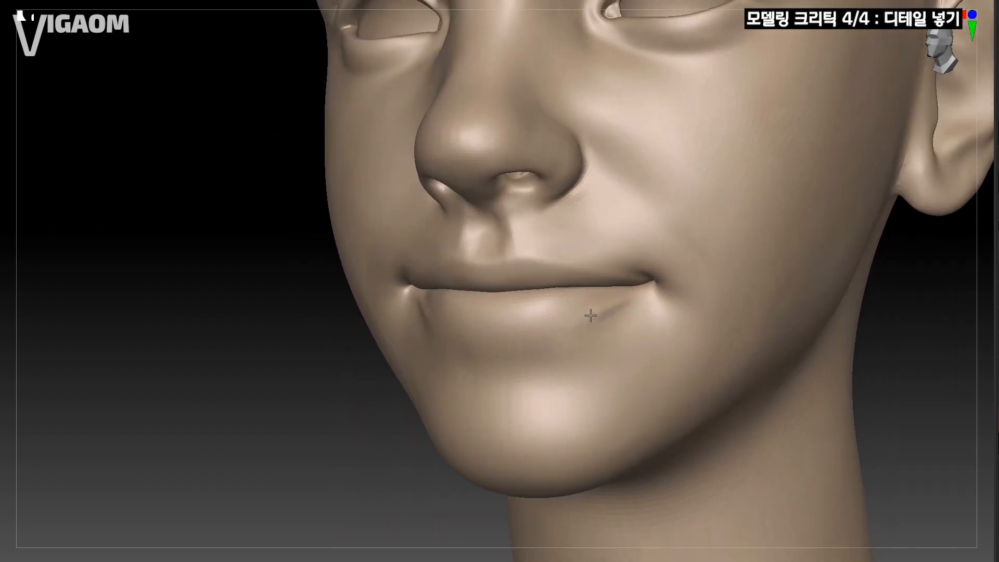
mouse_move(525, 336)
right_down()
mouse_move(509, 326)
mouse_move(508, 341)
mouse_move(625, 322)
mouse_move(586, 320)
right_up()
key(s)
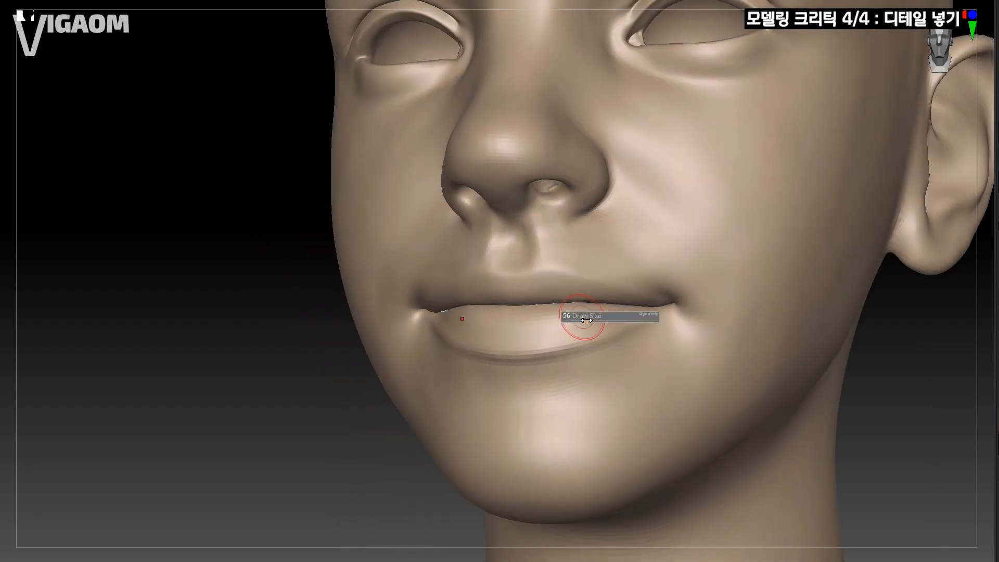
Step: Sharpen the lower lip's rim and smooth the skin beneath it toward the mouth corners
right_drag(533, 363, 377, 476)
alt+right_drag(538, 322, 563, 336)
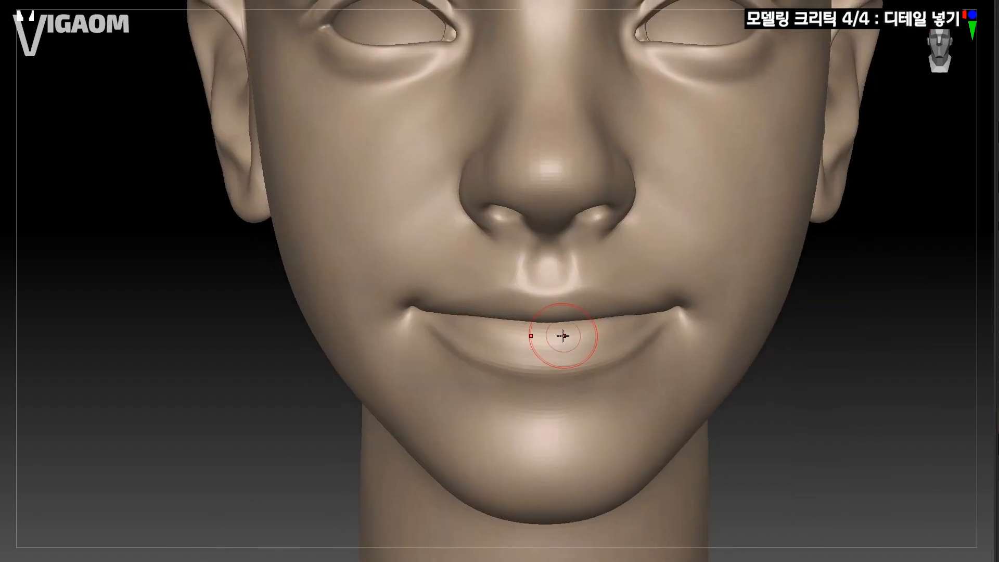
mouse_move(548, 370)
right_down()
mouse_move(580, 357)
mouse_move(598, 375)
mouse_move(547, 354)
mouse_move(594, 348)
mouse_move(620, 330)
mouse_move(682, 332)
right_up()
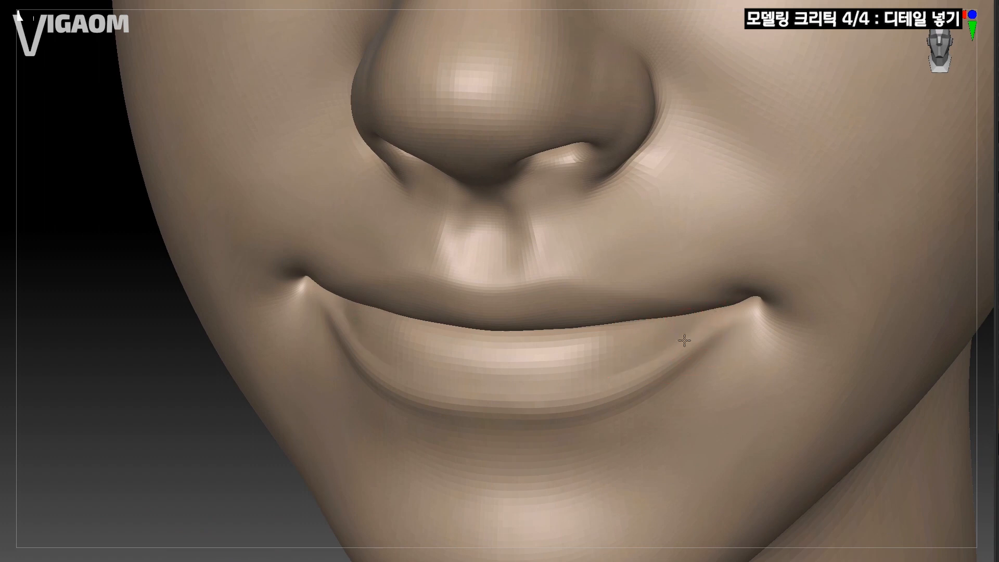
mouse_move(548, 404)
right_down()
mouse_move(582, 383)
mouse_move(500, 411)
right_up()
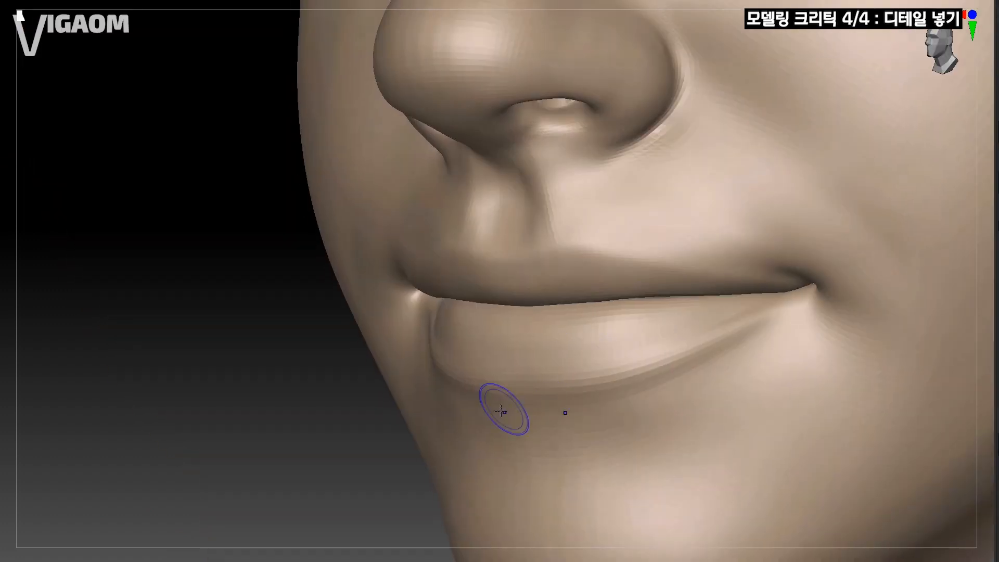
right_drag(720, 357, 760, 330)
key(s)
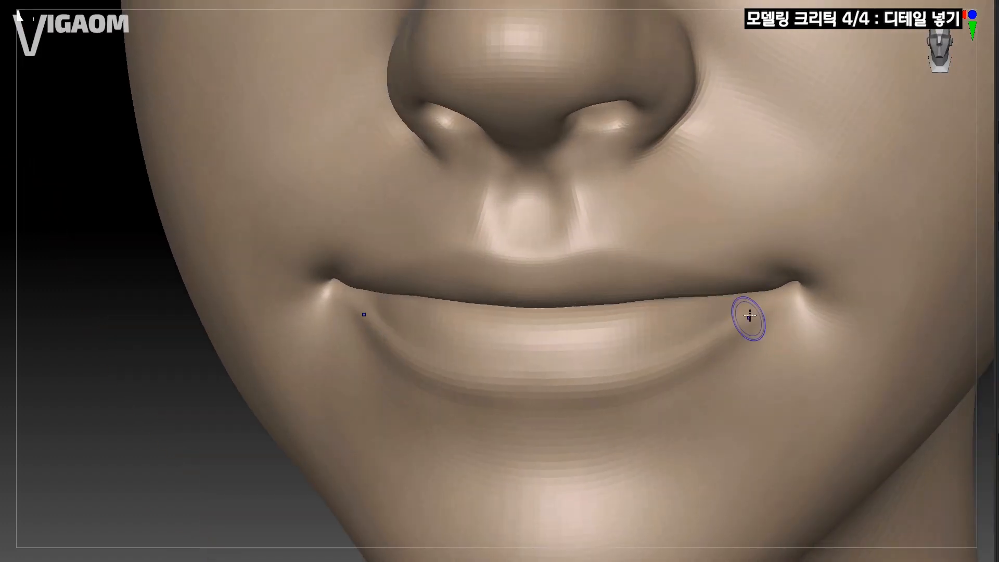
Step: Refine the lip contours and surrounding skin from several angles with adjusted brush sizes
mouse_move(453, 428)
right_down()
mouse_move(401, 411)
mouse_move(379, 361)
mouse_move(529, 290)
mouse_move(595, 181)
mouse_move(613, 325)
mouse_move(598, 443)
right_up()
key(s)
key(s)
mouse_move(652, 156)
right_down()
mouse_move(558, 266)
mouse_move(484, 271)
right_up()
ctrl+right_drag(484, 271, 499, 323)
right_drag(612, 358, 629, 326)
mouse_move(629, 326)
ctrl+right_down()
mouse_move(673, 299)
mouse_move(714, 333)
mouse_move(697, 385)
mouse_move(657, 315)
mouse_move(665, 276)
ctrl+right_up()
key(s)
mouse_move(665, 275)
right_down()
mouse_move(676, 327)
mouse_move(669, 309)
mouse_move(665, 353)
mouse_move(657, 332)
mouse_move(689, 312)
mouse_move(698, 354)
right_up()
Step: Drop three subdivision levels, isolate the mouth area, raise the level to rework the mouth corner, and show the whole head
key(shift+d)
key(shift+d)
key(shift+d)
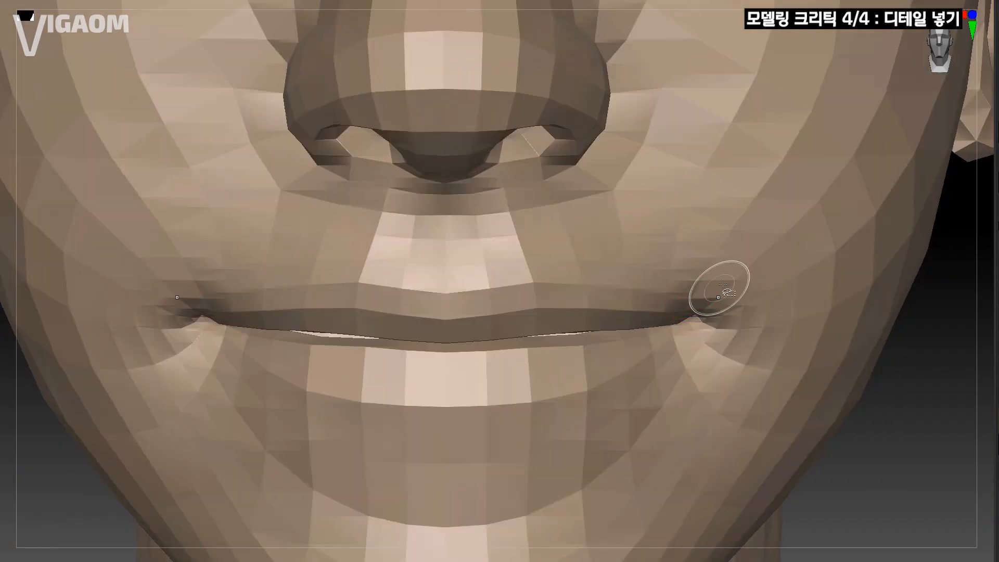
right_drag(723, 292, 553, 416)
ctrl+shift+click(718, 276)
key(d)
key(d)
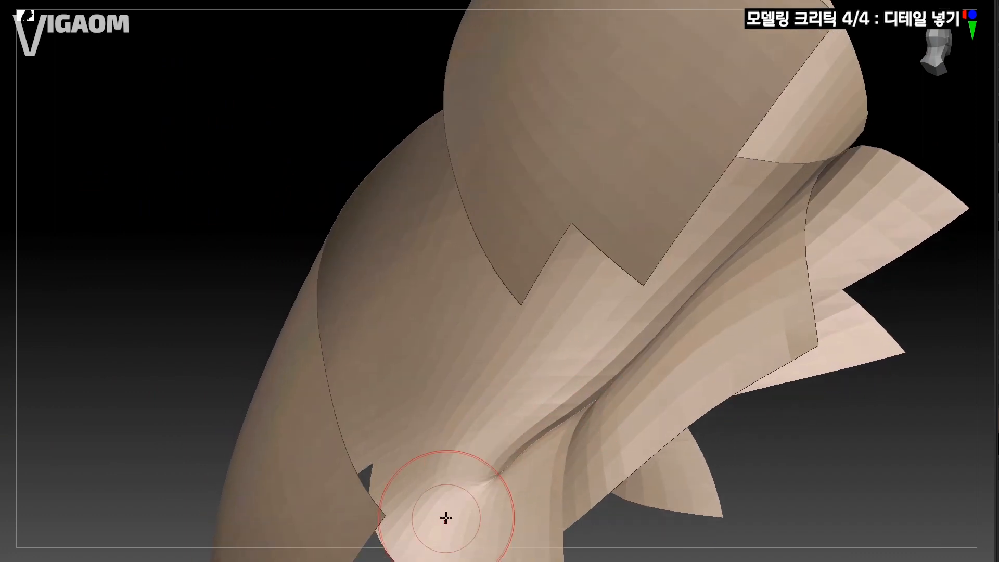
right_drag(446, 519, 647, 313)
ctrl+shift+click(780, 417)
Step: Blend the mouth corner into the cheek and chin from both three-quarter views
ctrl+right_drag(759, 246, 728, 312)
right_drag(729, 312, 703, 348)
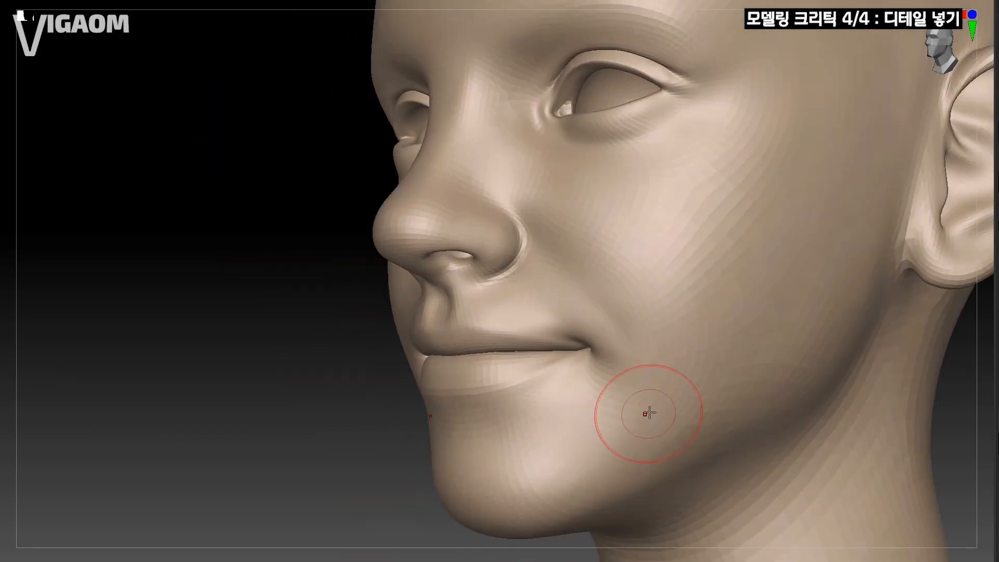
mouse_move(650, 412)
right_down()
mouse_move(593, 279)
mouse_move(607, 299)
mouse_move(517, 312)
mouse_move(561, 328)
right_up()
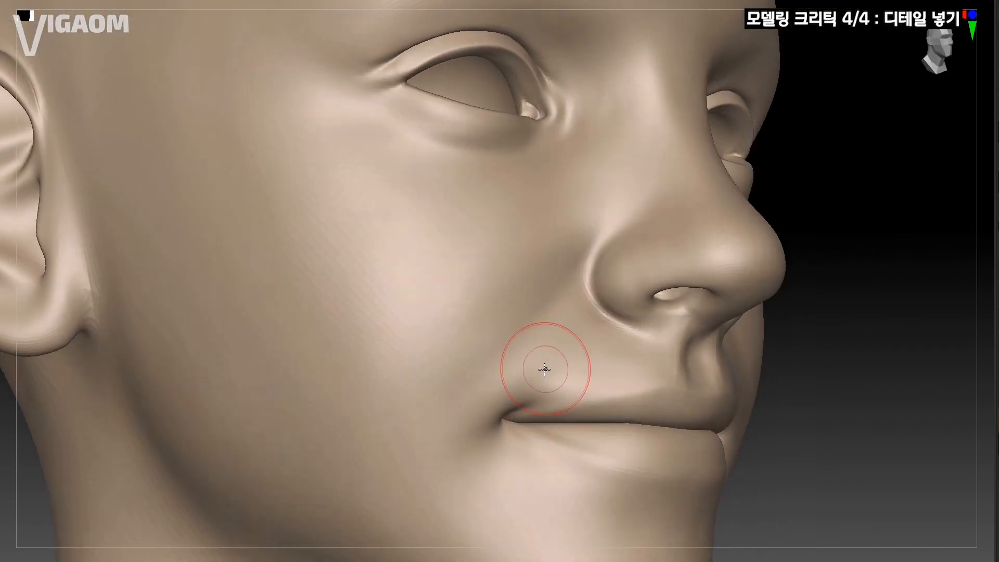
mouse_move(547, 368)
right_down()
mouse_move(535, 348)
mouse_move(548, 336)
mouse_move(510, 376)
mouse_move(519, 346)
mouse_move(504, 350)
mouse_move(488, 377)
mouse_move(480, 335)
mouse_move(473, 408)
mouse_move(499, 310)
mouse_move(479, 353)
mouse_move(488, 358)
mouse_move(475, 335)
mouse_move(489, 344)
mouse_move(502, 286)
mouse_move(531, 302)
mouse_move(357, 397)
mouse_move(380, 374)
mouse_move(333, 373)
mouse_move(528, 326)
mouse_move(591, 279)
right_up()
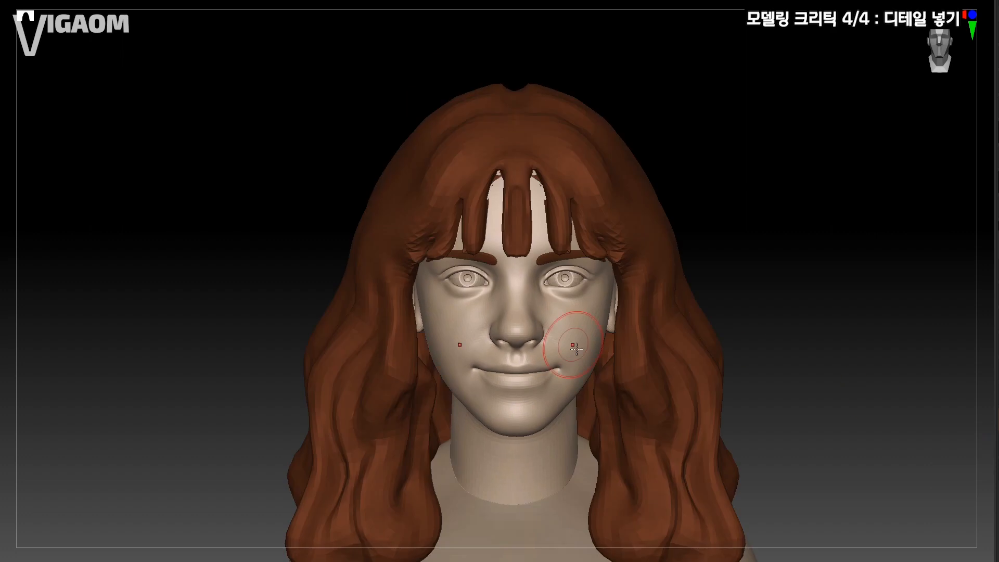
Step: Isolate the head without the hair and refine the cheek between the nose and ear with an adjusted brush size
mouse_move(583, 312)
right_down()
mouse_move(599, 336)
mouse_move(627, 283)
right_up()
mouse_move(676, 325)
ctrl+right_down()
mouse_move(676, 337)
mouse_move(591, 346)
mouse_move(594, 396)
ctrl+right_up()
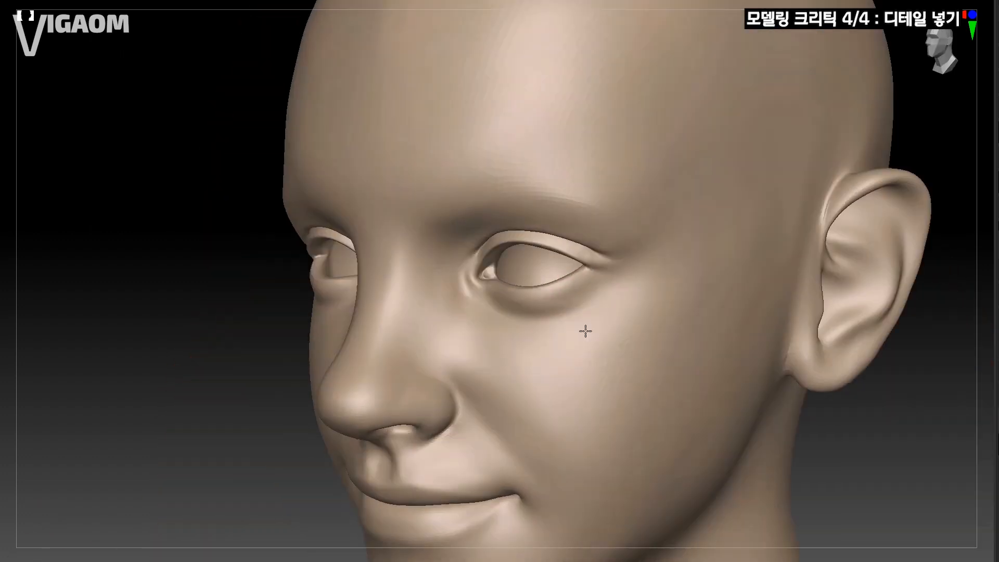
right_drag(585, 330, 600, 337)
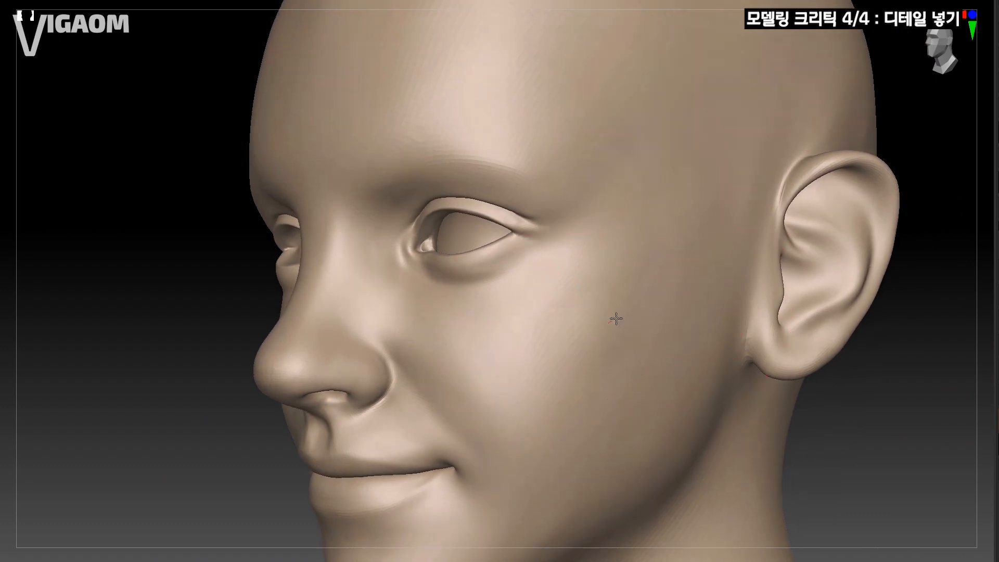
right_drag(661, 293, 595, 311)
key(s)
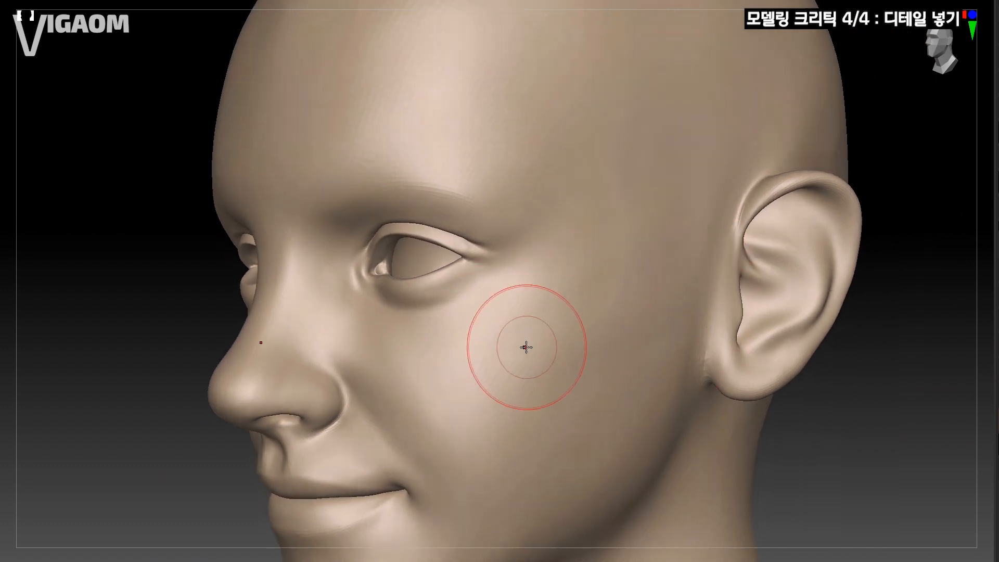
mouse_move(491, 360)
right_down()
mouse_move(618, 283)
mouse_move(577, 307)
mouse_move(587, 297)
mouse_move(592, 315)
right_up()
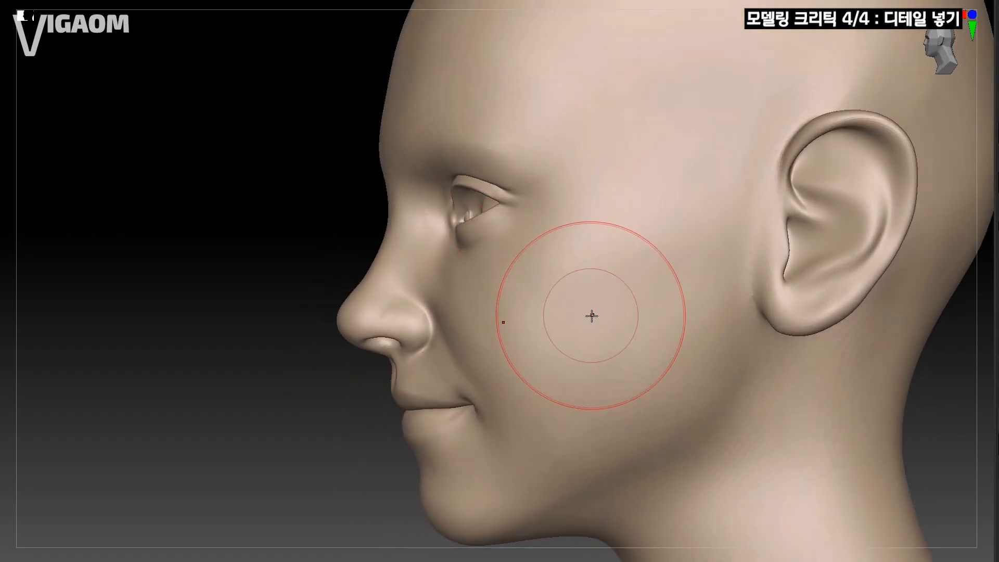
Step: Smooth the forehead surface above the outer brow
mouse_move(644, 388)
right_down()
mouse_move(630, 368)
mouse_move(640, 399)
mouse_move(593, 313)
mouse_move(577, 334)
mouse_move(569, 323)
mouse_move(555, 348)
mouse_move(537, 333)
right_up()
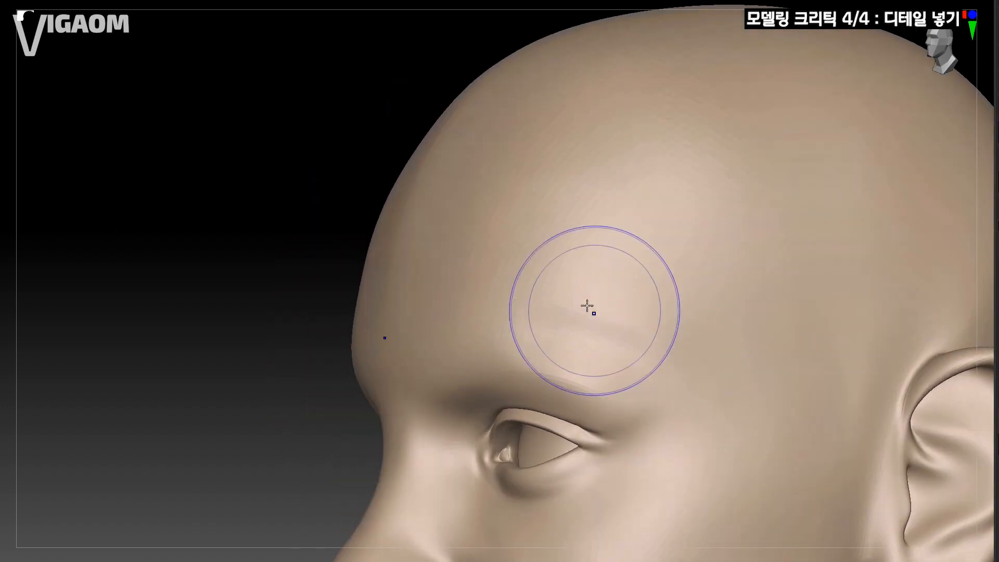
mouse_move(587, 307)
right_down()
mouse_move(609, 307)
mouse_move(615, 332)
mouse_move(518, 350)
mouse_move(596, 299)
mouse_move(538, 323)
mouse_move(552, 296)
right_up()
alt+right_drag(512, 189, 513, 251)
mouse_move(531, 327)
ctrl+right_down()
mouse_move(545, 327)
mouse_move(537, 333)
mouse_move(509, 312)
mouse_move(591, 279)
mouse_move(557, 297)
ctrl+right_up()
mouse_move(602, 266)
right_down()
mouse_move(587, 239)
mouse_move(517, 261)
right_up()
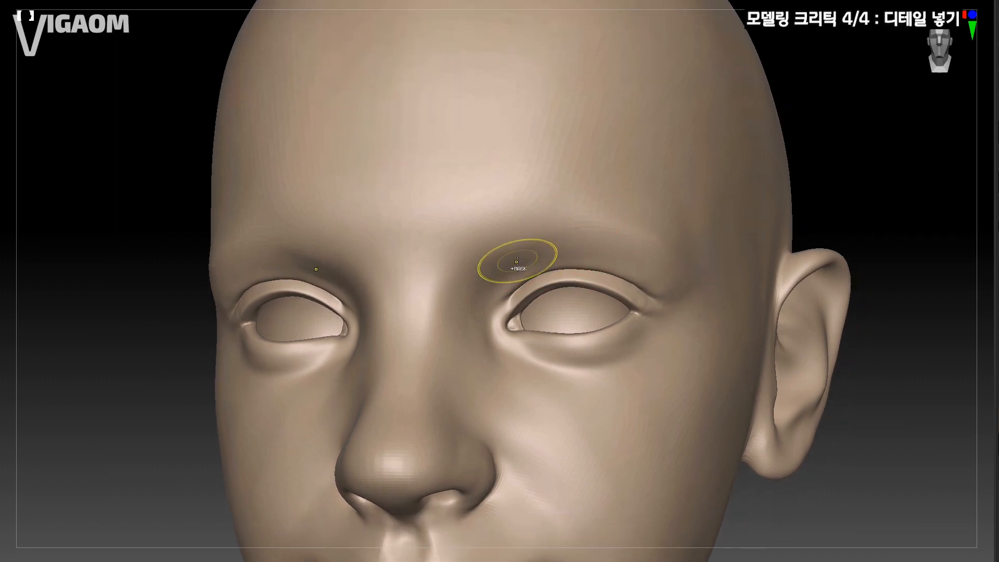
Step: Mask a ring around both eye sockets to demonstrate the brow area above and between them
mouse_move(506, 250)
ctrl+mouse_down()
mouse_move(473, 328)
mouse_move(520, 249)
mouse_move(609, 234)
mouse_move(686, 333)
mouse_move(526, 385)
mouse_move(495, 270)
mouse_move(661, 272)
ctrl+mouse_up()
ctrl+drag(647, 381, 486, 299)
alt+right_drag(587, 272, 590, 287)
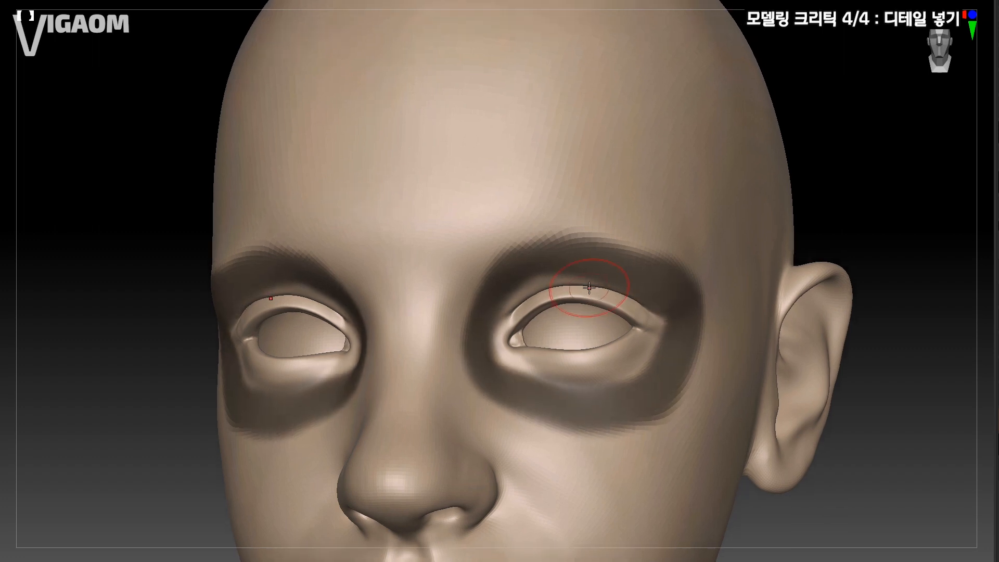
mouse_move(571, 327)
ctrl+mouse_down()
mouse_move(598, 333)
mouse_move(552, 323)
mouse_move(560, 307)
ctrl+mouse_up()
alt+right_drag(511, 248, 527, 307)
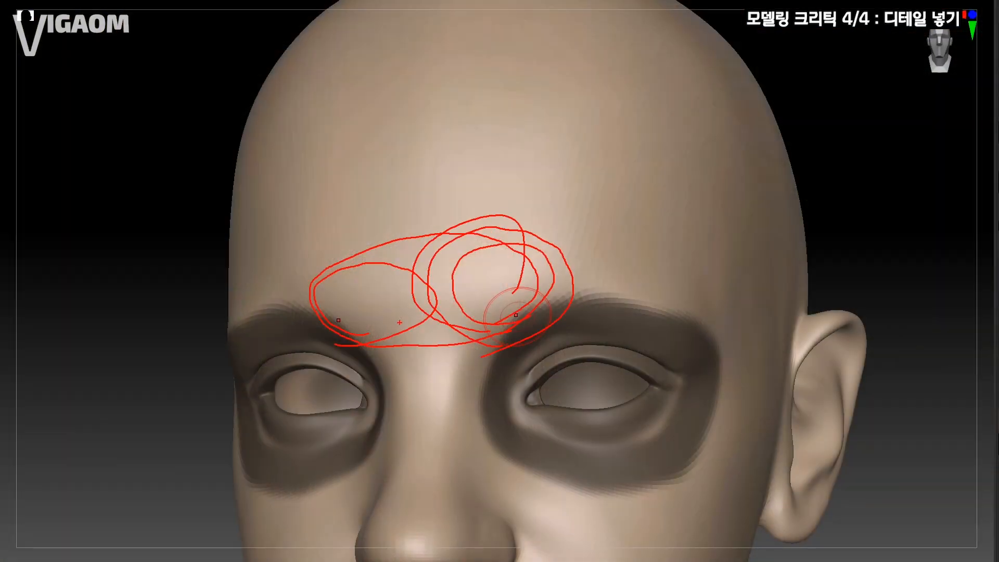
drag(554, 270, 614, 301)
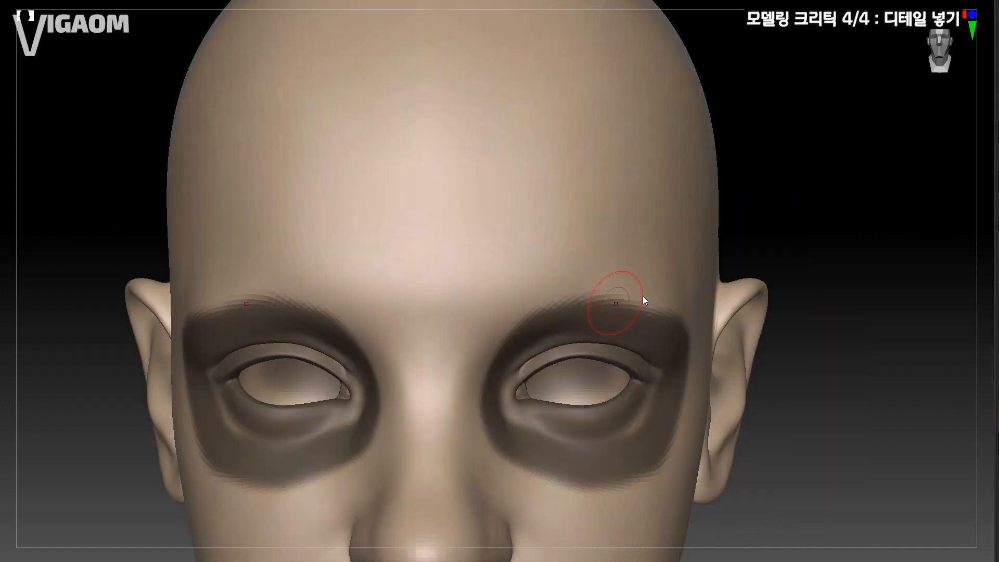
Step: Clear the eye socket mask and shape the central forehead above the brows with a large brush
mouse_move(550, 244)
alt+right_down()
mouse_move(572, 259)
mouse_move(530, 269)
mouse_move(490, 218)
mouse_move(470, 279)
alt+right_up()
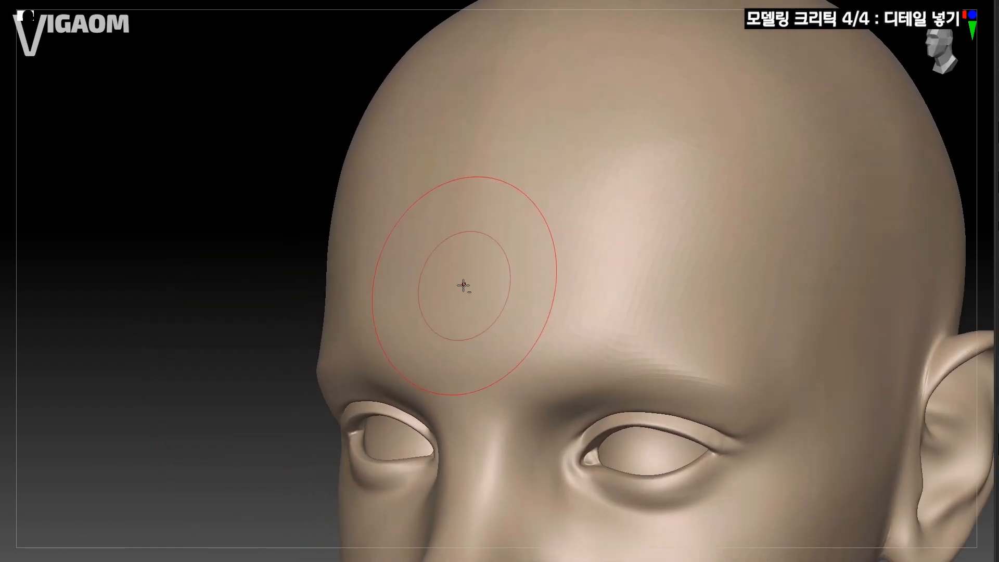
alt+right_drag(489, 209, 471, 214)
right_drag(423, 302, 400, 302)
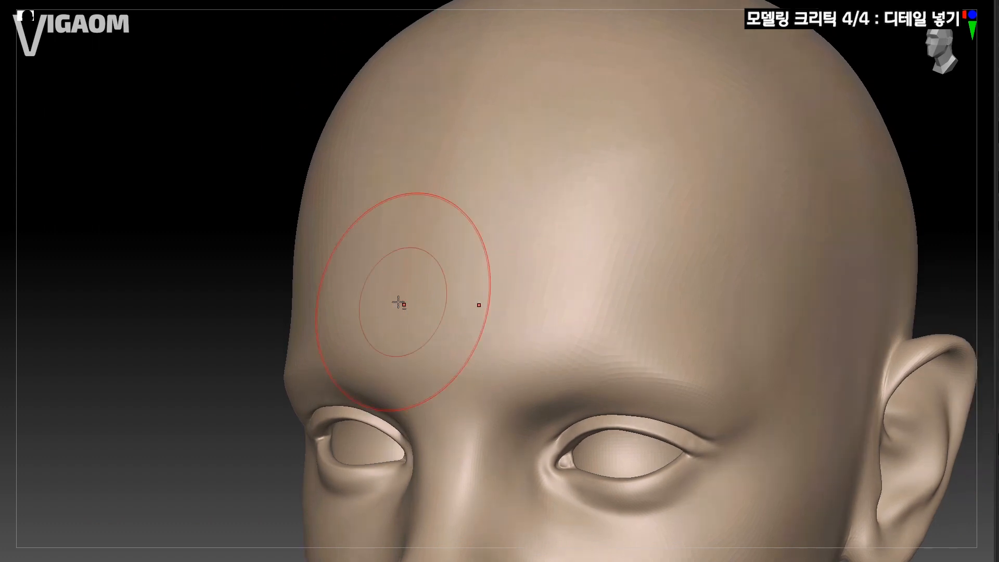
alt+right_drag(585, 281, 584, 304)
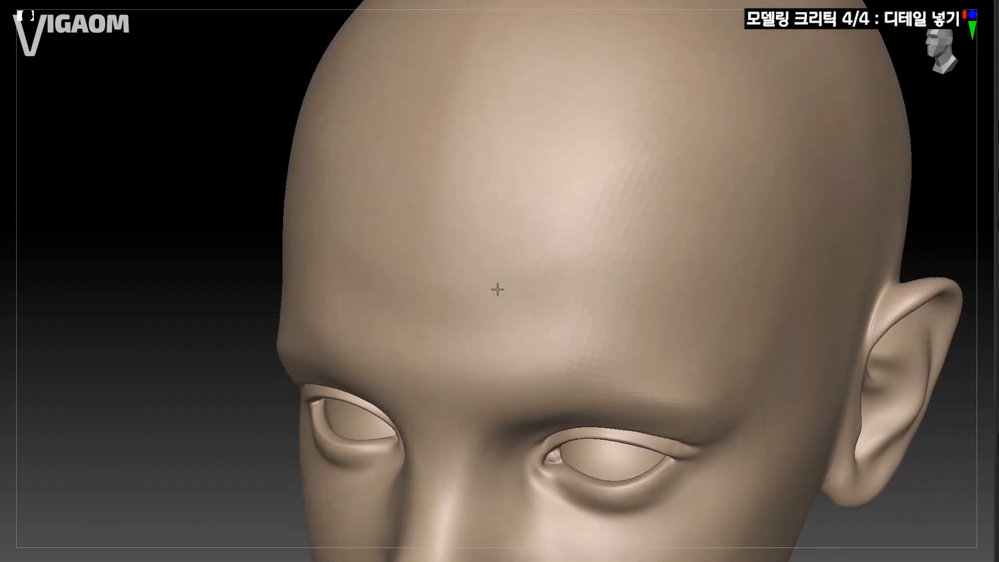
shift+right_drag(595, 234, 565, 241)
mouse_move(546, 350)
right_down()
mouse_move(592, 283)
mouse_move(585, 328)
mouse_move(510, 321)
mouse_move(513, 308)
mouse_move(566, 364)
mouse_move(512, 308)
mouse_move(424, 275)
right_up()
Step: Refine the transition from the inner brow into the nose bridge with a smaller brush, working from both three-quarter sides
key(s)
right_drag(376, 254, 523, 317)
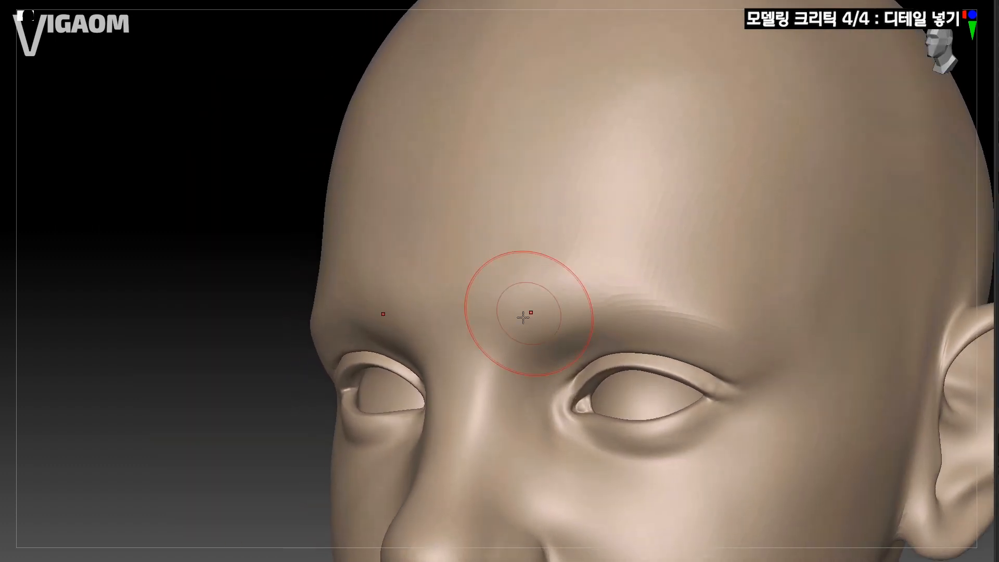
mouse_move(562, 229)
right_down()
mouse_move(466, 304)
mouse_move(490, 277)
mouse_move(516, 290)
right_up()
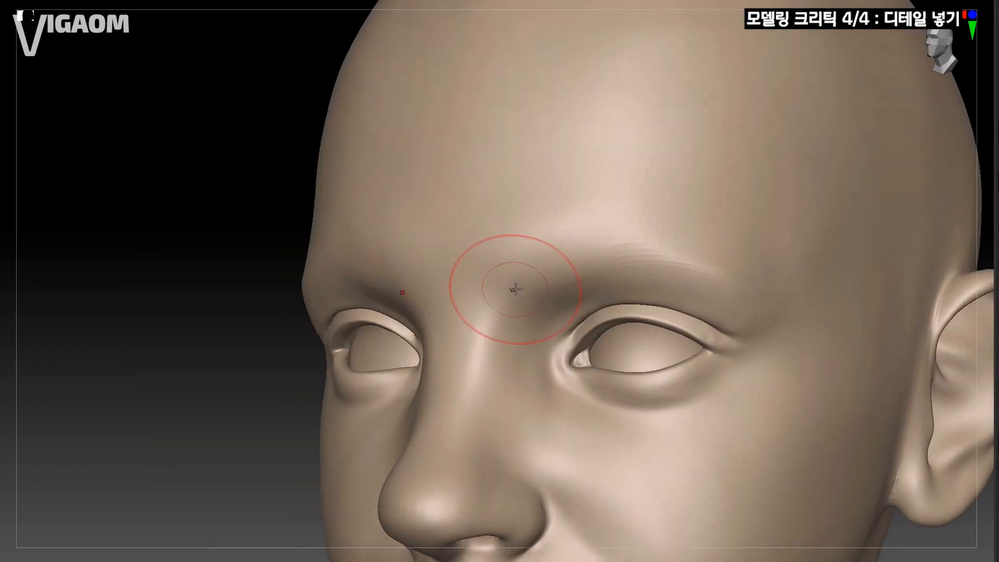
right_drag(508, 368, 511, 371)
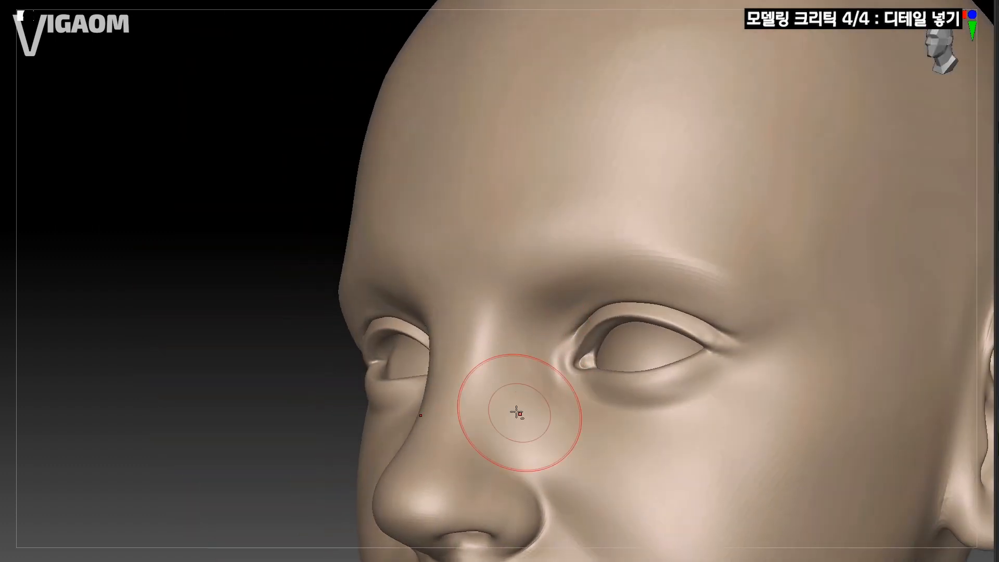
right_drag(516, 413, 473, 338)
mouse_move(452, 396)
right_down()
mouse_move(495, 323)
mouse_move(531, 300)
right_up()
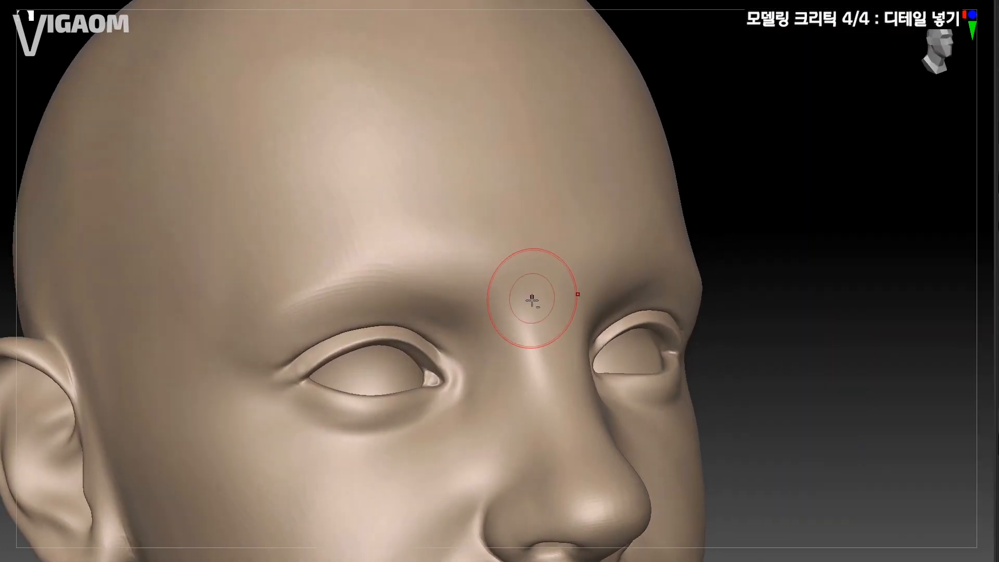
Step: Shape the outer brow ridge and its transition into the temple, adjusting the brush size
mouse_move(483, 348)
right_down()
mouse_move(439, 279)
mouse_move(544, 295)
mouse_move(483, 304)
mouse_move(551, 351)
right_up()
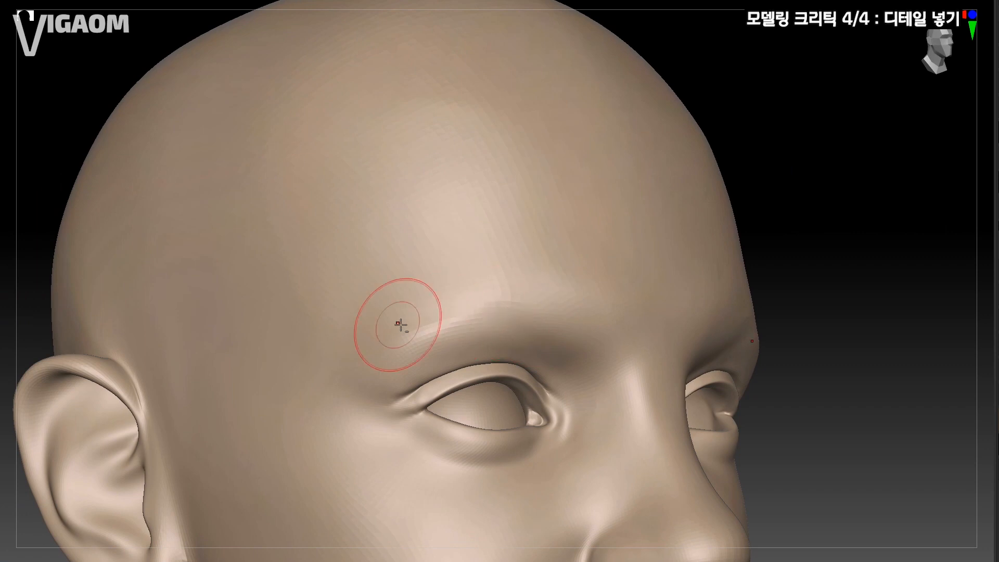
mouse_move(520, 319)
right_down()
mouse_move(400, 329)
mouse_move(542, 335)
right_up()
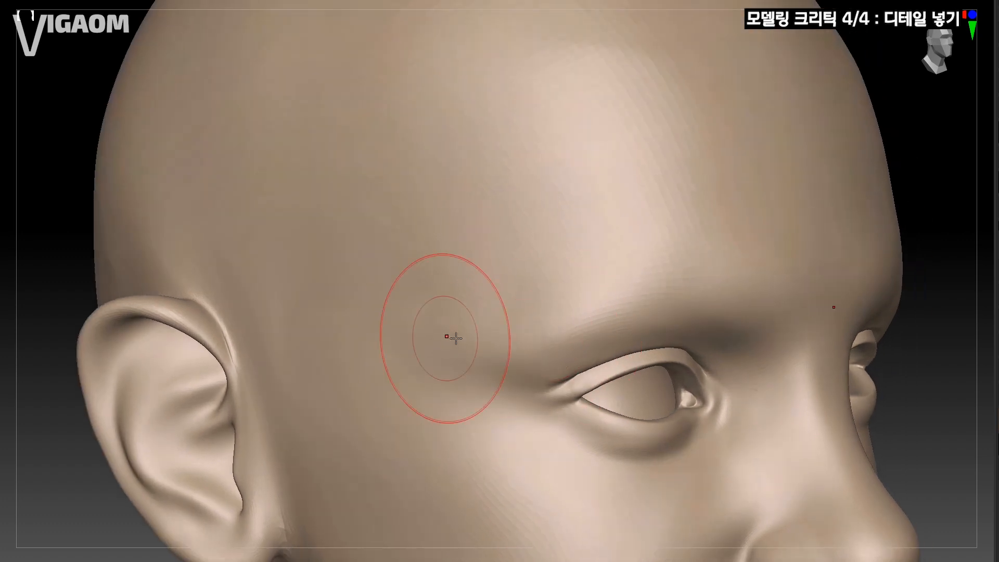
mouse_move(592, 287)
right_down()
mouse_move(577, 279)
mouse_move(422, 370)
mouse_move(471, 353)
mouse_move(380, 333)
right_up()
key(s)
mouse_move(723, 281)
right_down()
mouse_move(647, 273)
mouse_move(568, 286)
right_up()
key(s)
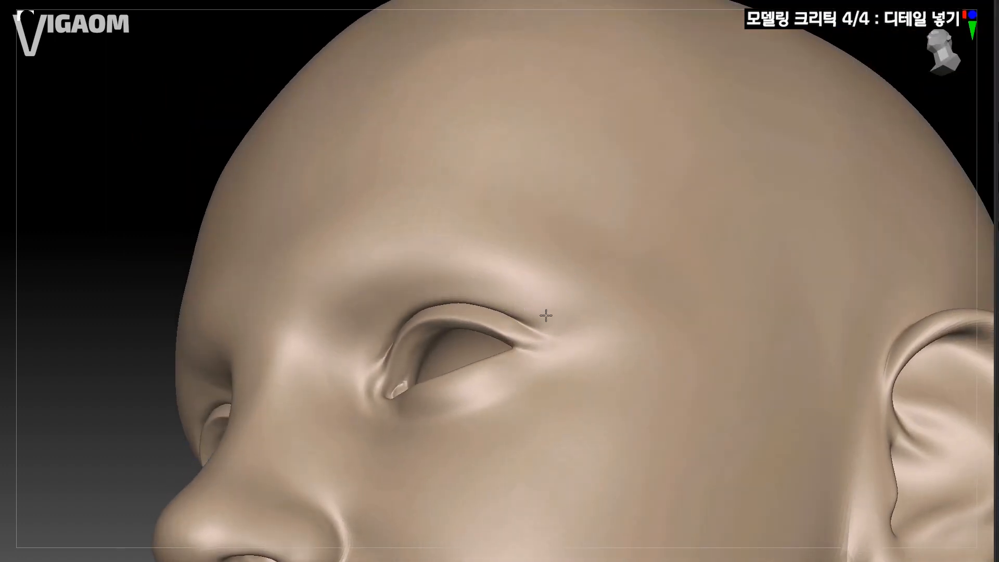
Step: Refine the brow bone and the hollow above the upper eyelid from front, side and low views
right_drag(572, 320, 562, 316)
right_drag(618, 332, 668, 306)
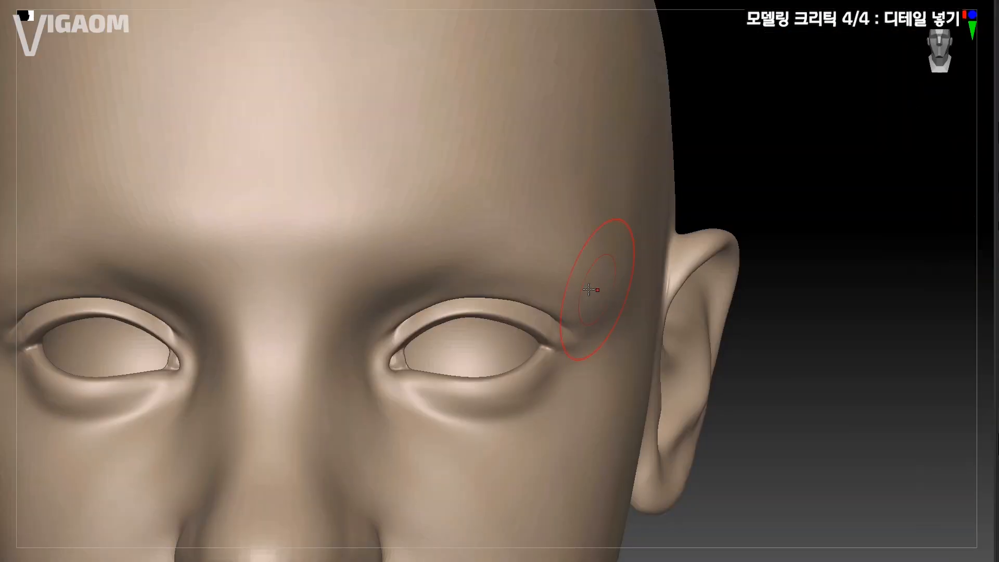
mouse_move(594, 288)
right_down()
mouse_move(542, 262)
mouse_move(536, 283)
mouse_move(507, 297)
mouse_move(442, 282)
right_up()
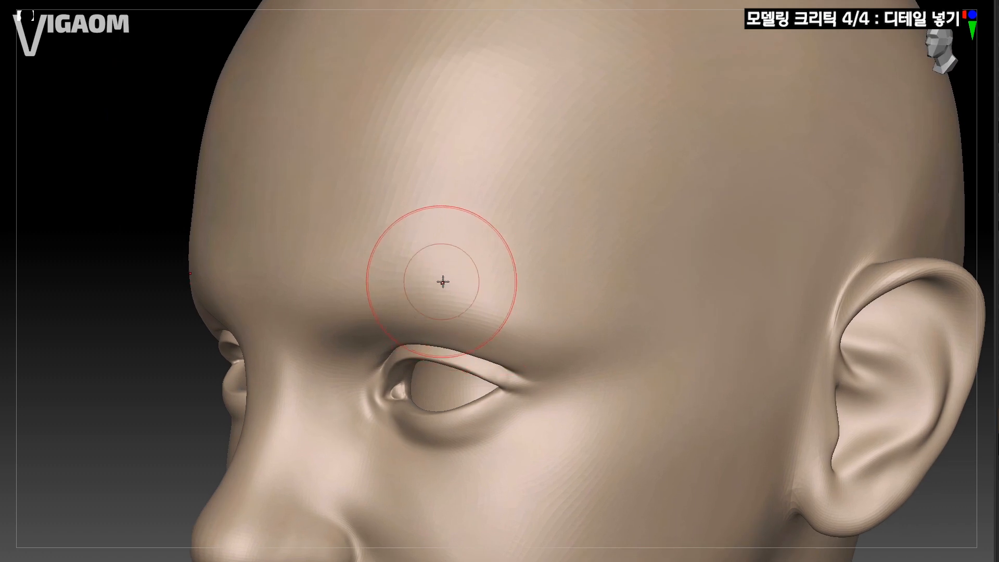
mouse_move(515, 295)
right_down()
mouse_move(569, 304)
mouse_move(497, 339)
mouse_move(598, 328)
mouse_move(409, 345)
right_up()
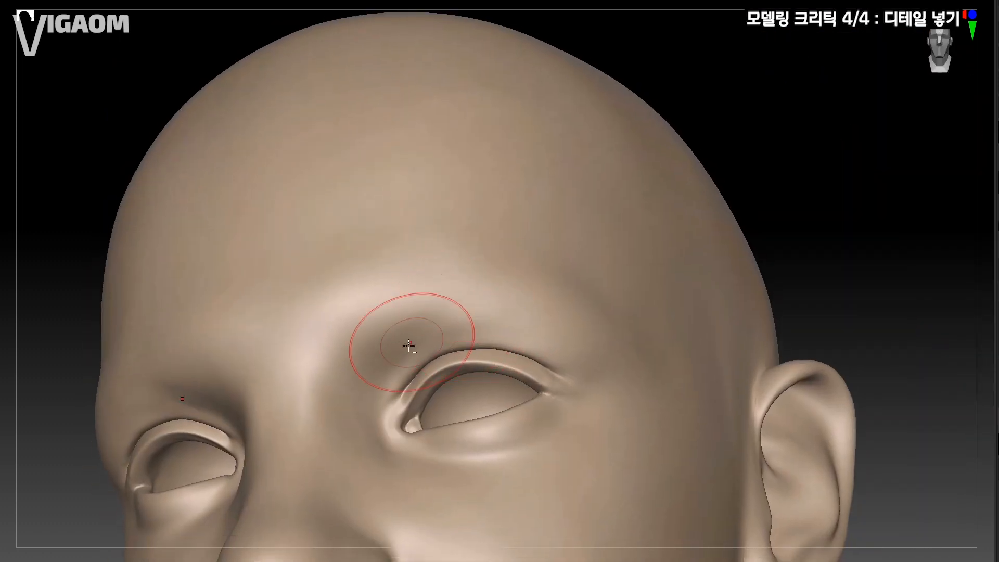
right_drag(458, 276, 417, 338)
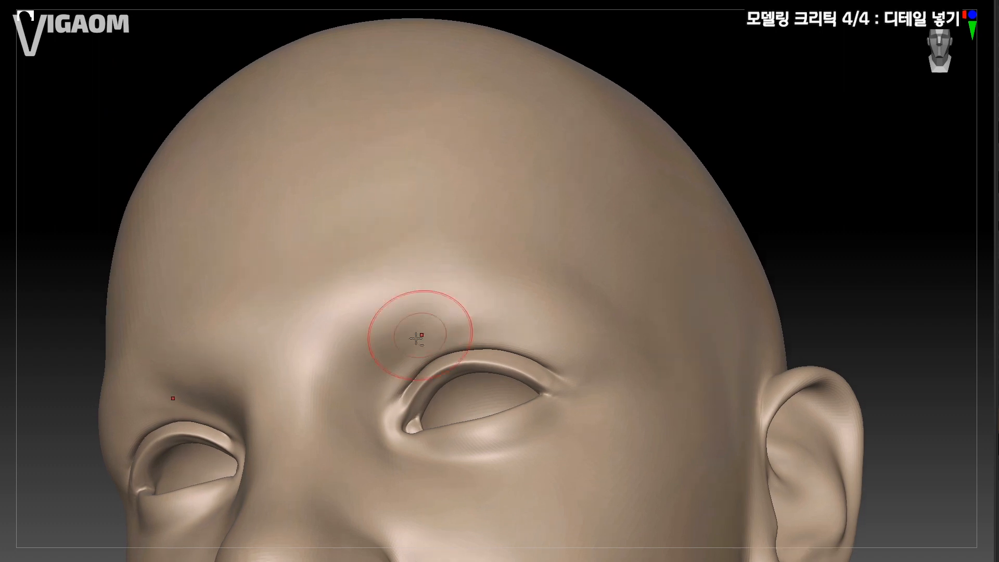
mouse_move(519, 296)
ctrl+right_down()
mouse_move(613, 264)
mouse_move(591, 321)
mouse_move(580, 317)
mouse_move(593, 298)
ctrl+right_up()
key(s)
Step: Shape and smooth the side of the forehead and skull toward the temple with a larger brush
mouse_move(624, 254)
right_down()
mouse_move(504, 298)
mouse_move(484, 288)
mouse_move(372, 203)
mouse_move(419, 111)
mouse_move(524, 240)
mouse_move(520, 292)
mouse_move(480, 373)
right_up()
drag(487, 329, 563, 255)
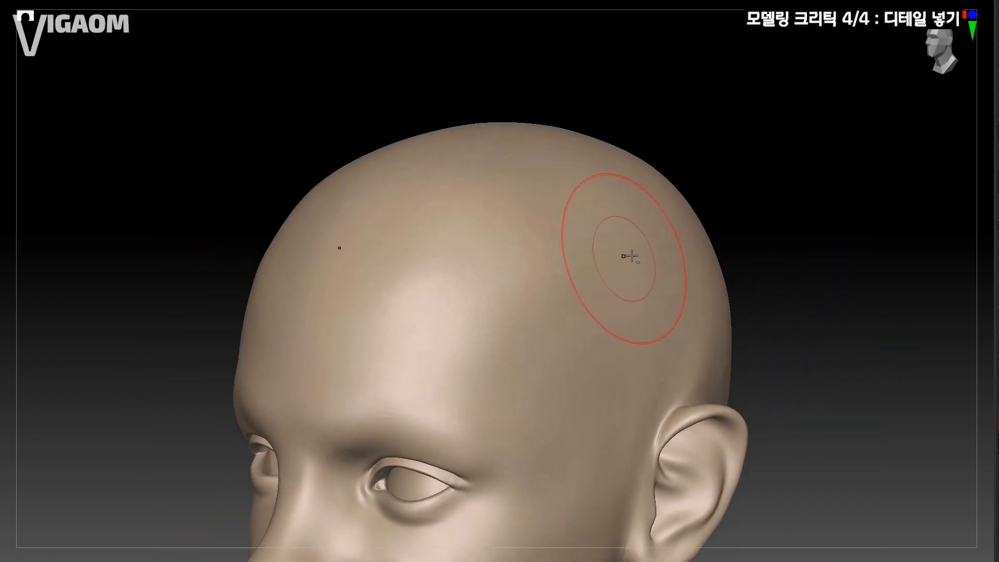
mouse_move(631, 258)
shift+right_down()
mouse_move(657, 205)
mouse_move(644, 279)
mouse_move(620, 282)
shift+right_up()
mouse_move(619, 283)
alt+right_down()
mouse_move(562, 285)
mouse_move(501, 381)
alt+right_up()
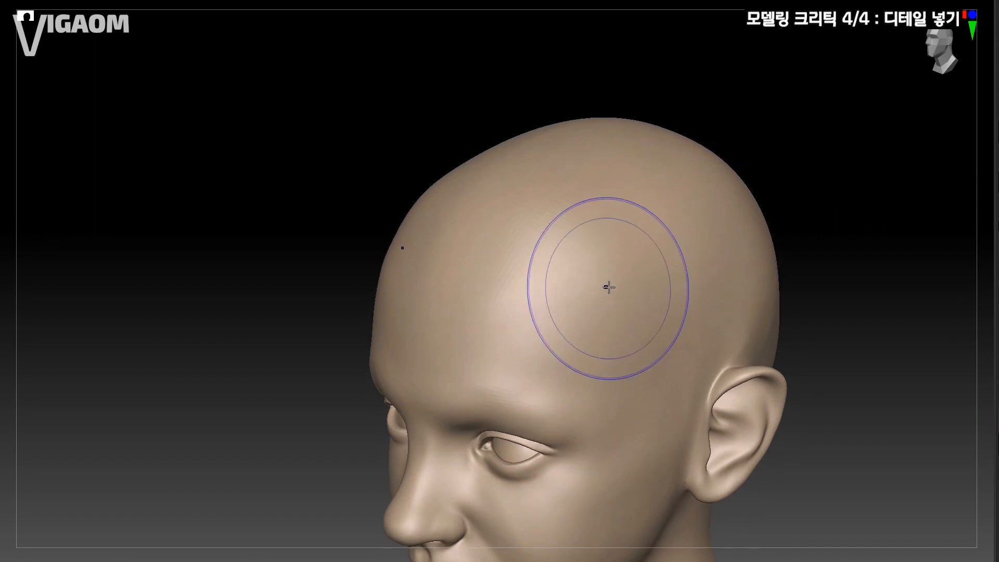
mouse_move(606, 286)
right_down()
mouse_move(506, 364)
mouse_move(511, 345)
mouse_move(479, 346)
right_up()
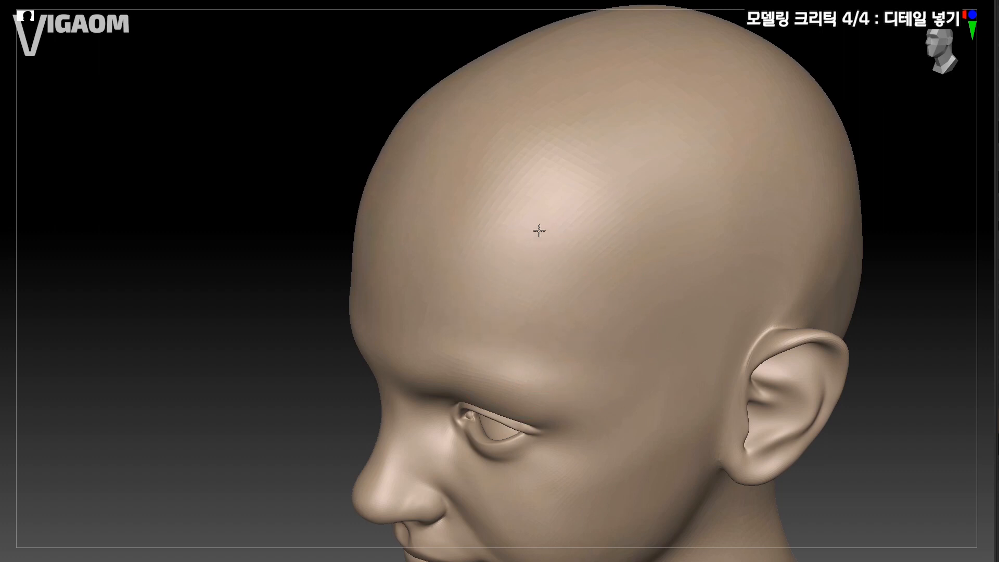
mouse_move(539, 231)
right_down()
mouse_move(585, 261)
mouse_move(547, 285)
right_up()
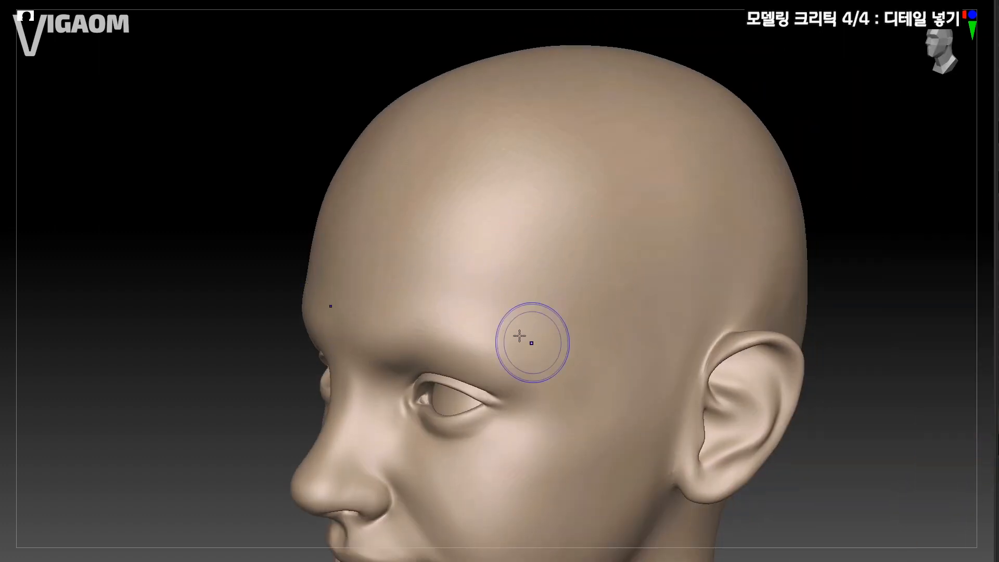
mouse_move(519, 336)
right_down()
mouse_move(567, 348)
mouse_move(558, 331)
mouse_move(508, 343)
right_up()
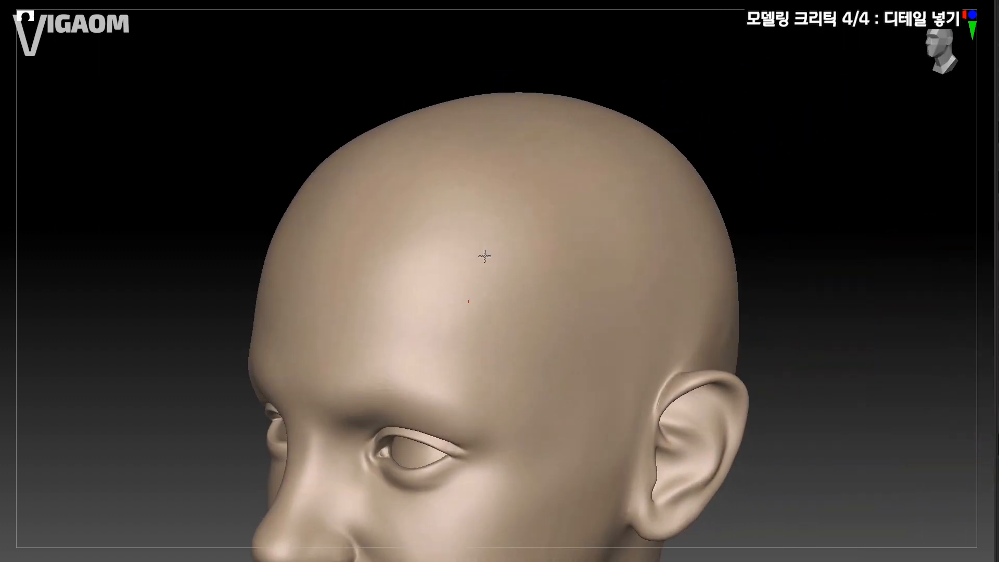
mouse_move(544, 312)
right_down()
mouse_move(531, 281)
mouse_move(486, 328)
mouse_move(547, 326)
right_up()
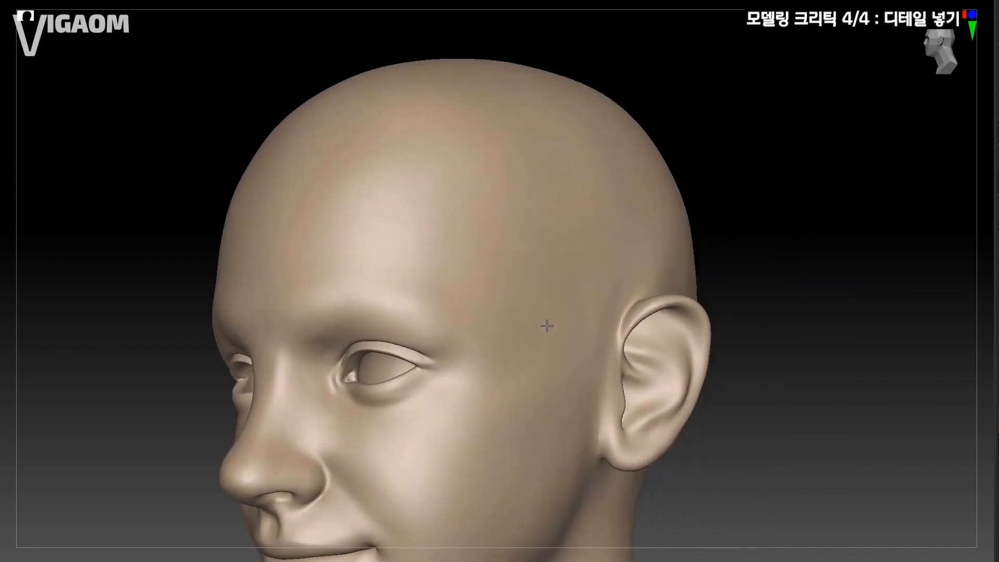
Step: Review the cheek and jaw from three-quarter views and mark the facial flow lines running from eye and nose toward the chin
mouse_move(486, 338)
right_down()
mouse_move(493, 328)
mouse_move(529, 337)
mouse_move(515, 300)
mouse_move(468, 335)
right_up()
right_drag(509, 464, 532, 274)
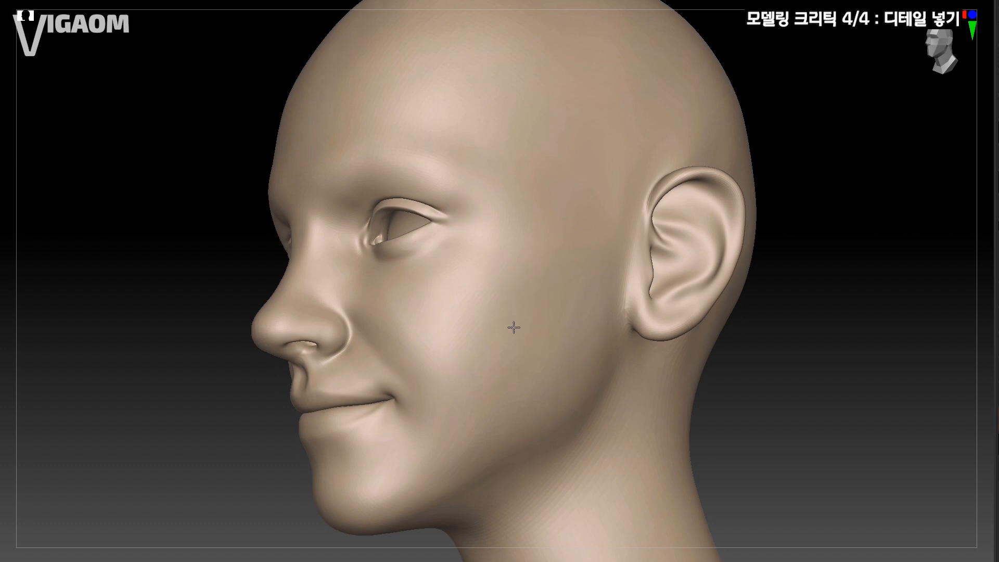
right_drag(514, 327, 479, 330)
alt+right_drag(486, 380, 490, 334)
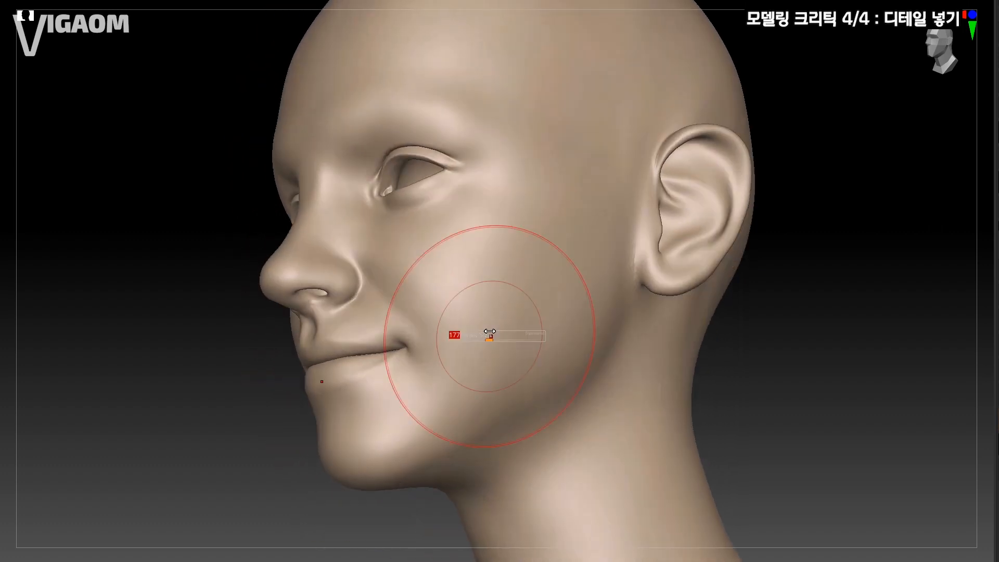
mouse_move(460, 382)
right_down()
mouse_move(541, 318)
mouse_move(504, 267)
mouse_move(502, 234)
right_up()
right_drag(502, 234, 570, 228)
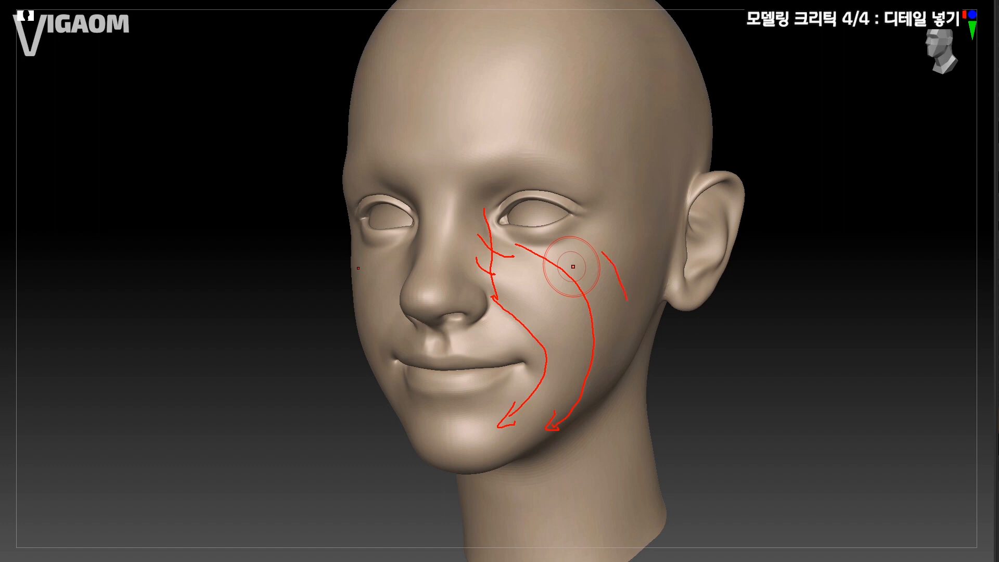
key(Escape)
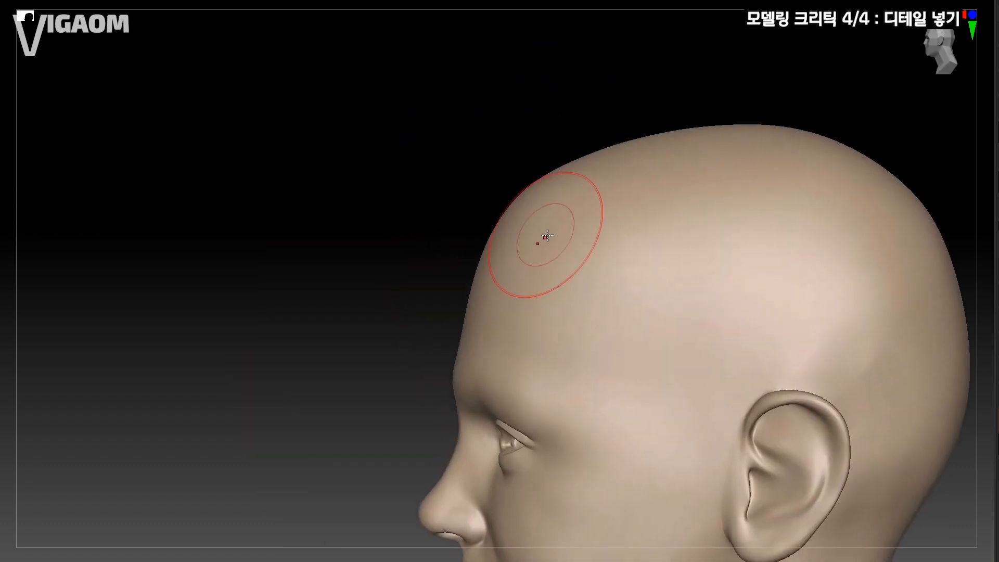
Step: Round and smooth the upper forehead around the hairline, then show the hair, eyebrows and eyes again
drag(542, 232, 474, 250)
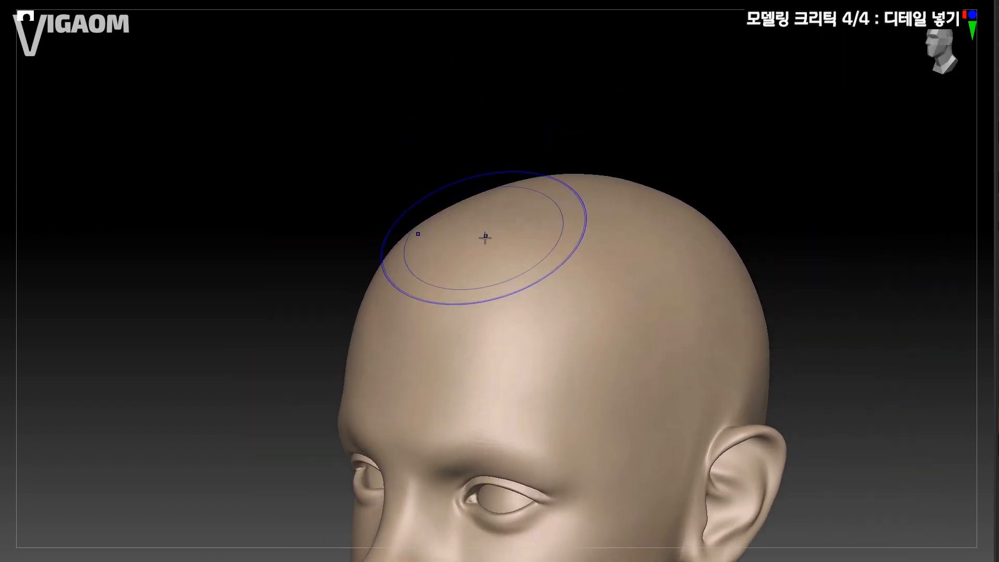
key(s)
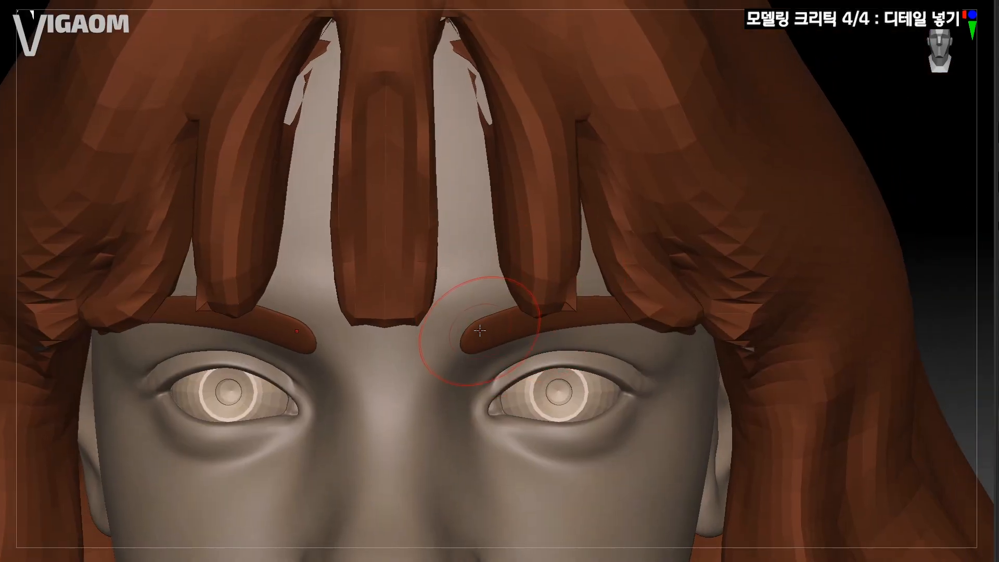
Step: Reshape the eyebrows so their tails extend further down toward the temples beneath the fringe
alt+right_drag(480, 330, 503, 299)
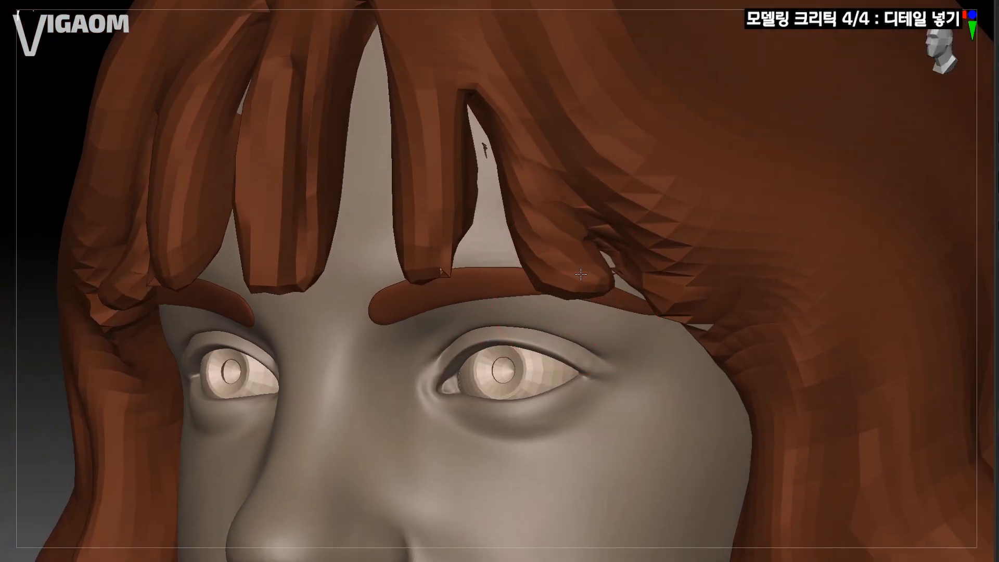
key(w)
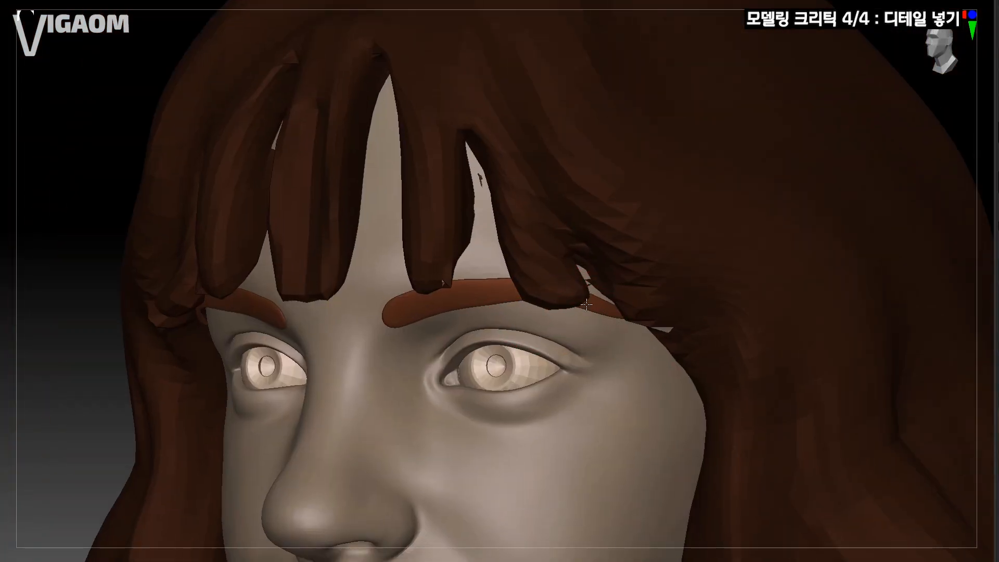
right_drag(587, 304, 472, 282)
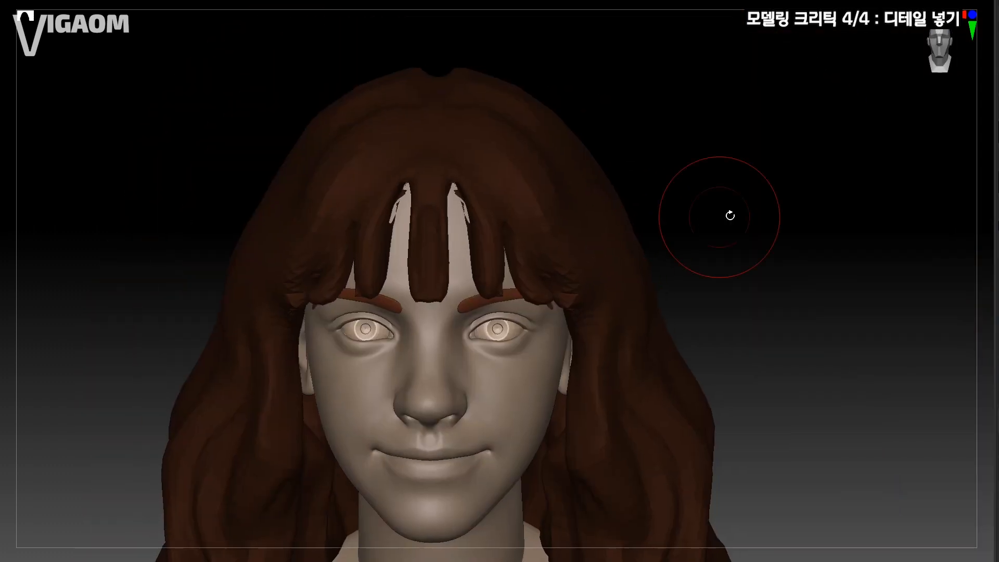
right_drag(729, 216, 283, 444)
right_drag(562, 290, 503, 273)
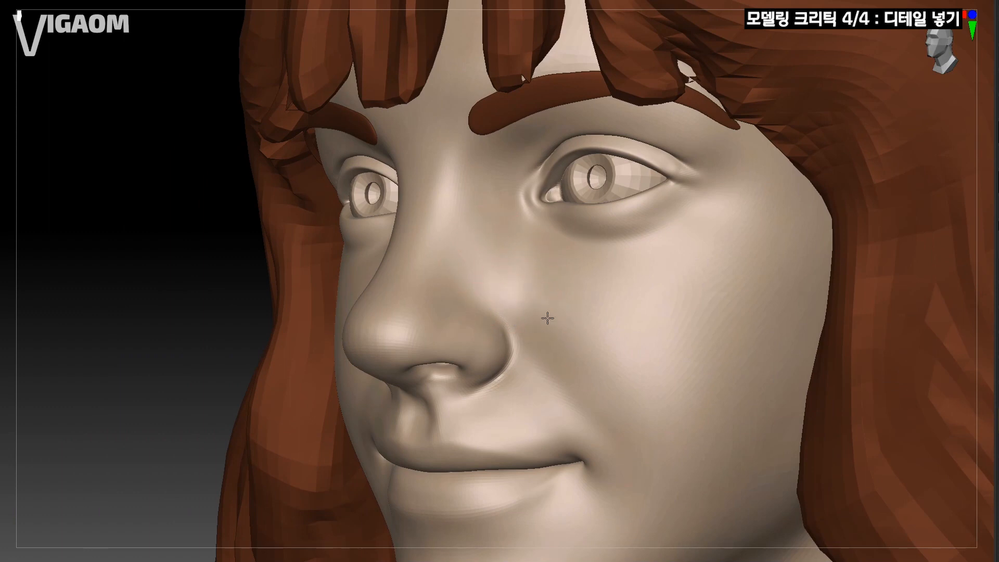
Step: Soften the cheek and the transition beside the nose and mouth from three-quarter views
mouse_move(547, 318)
right_down()
mouse_move(542, 327)
mouse_move(486, 309)
right_up()
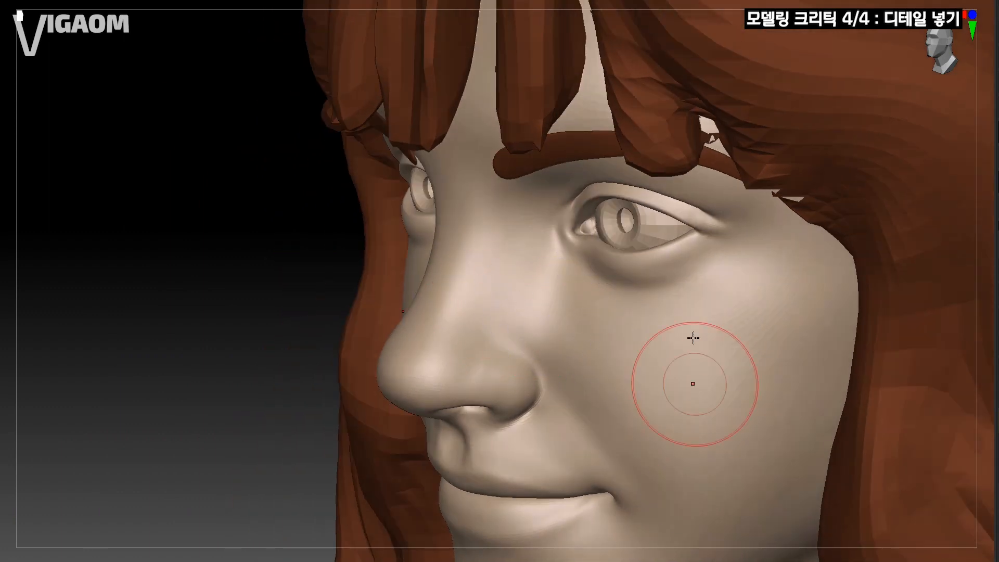
right_drag(693, 338, 609, 325)
mouse_move(144, 540)
right_down()
mouse_move(622, 275)
mouse_move(591, 330)
mouse_move(598, 319)
mouse_move(570, 327)
mouse_move(573, 312)
mouse_move(553, 308)
right_up()
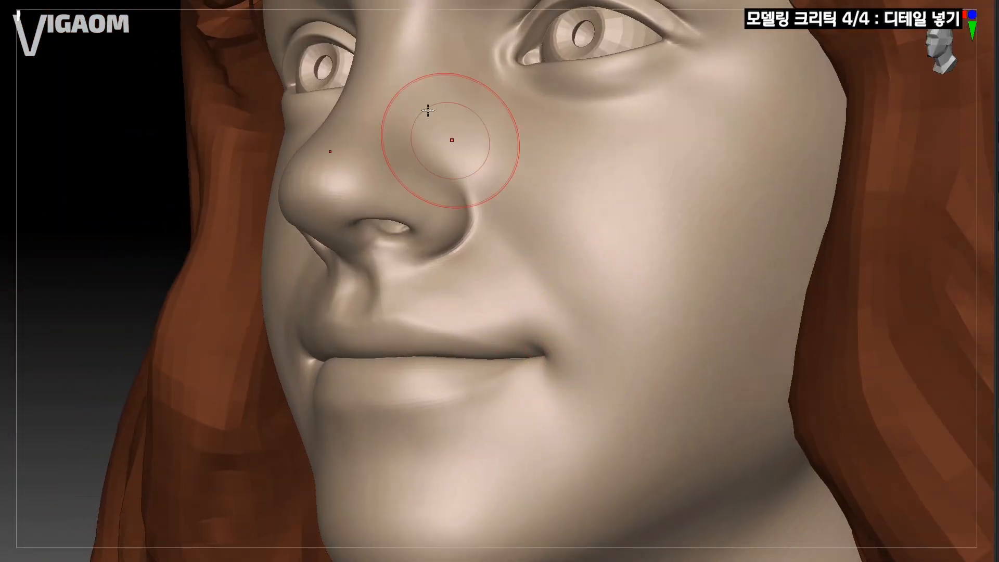
mouse_move(529, 290)
right_down()
mouse_move(552, 283)
mouse_move(577, 336)
mouse_move(593, 333)
mouse_move(577, 330)
mouse_move(548, 273)
mouse_move(585, 302)
mouse_move(592, 327)
mouse_move(643, 309)
mouse_move(631, 335)
mouse_move(489, 313)
mouse_move(598, 354)
right_up()
alt+right_drag(434, 305, 478, 264)
Step: Refine the mouth corner and the cheek fold just above it with a resized brush
key(s)
drag(440, 299, 435, 299)
alt+right_drag(435, 298, 458, 284)
key(s)
drag(453, 291, 450, 290)
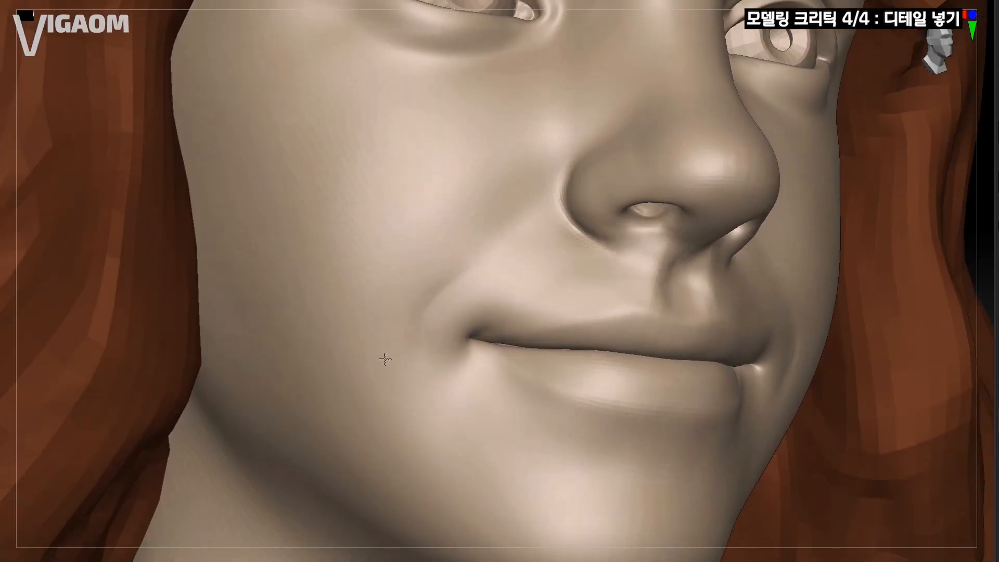
right_drag(427, 354, 446, 363)
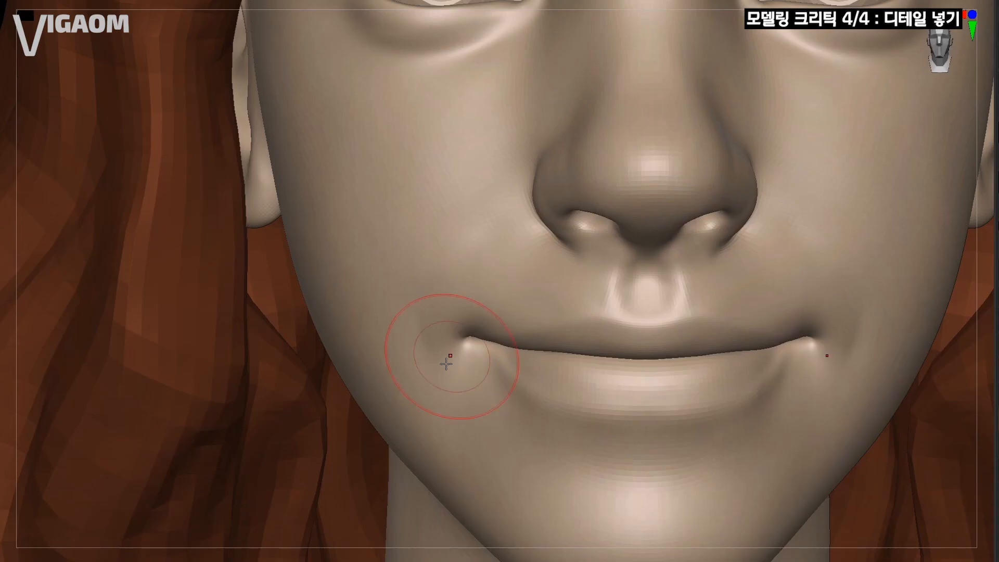
Step: Shape the soft area beneath the mouth corners and along the sides of the lower lip
alt+right_drag(431, 303, 450, 269)
alt+right_drag(468, 316, 475, 272)
key(s)
drag(475, 272, 483, 272)
mouse_move(483, 272)
right_down()
mouse_move(453, 270)
mouse_move(493, 222)
mouse_move(450, 232)
mouse_move(462, 254)
mouse_move(539, 304)
right_up()
key(s)
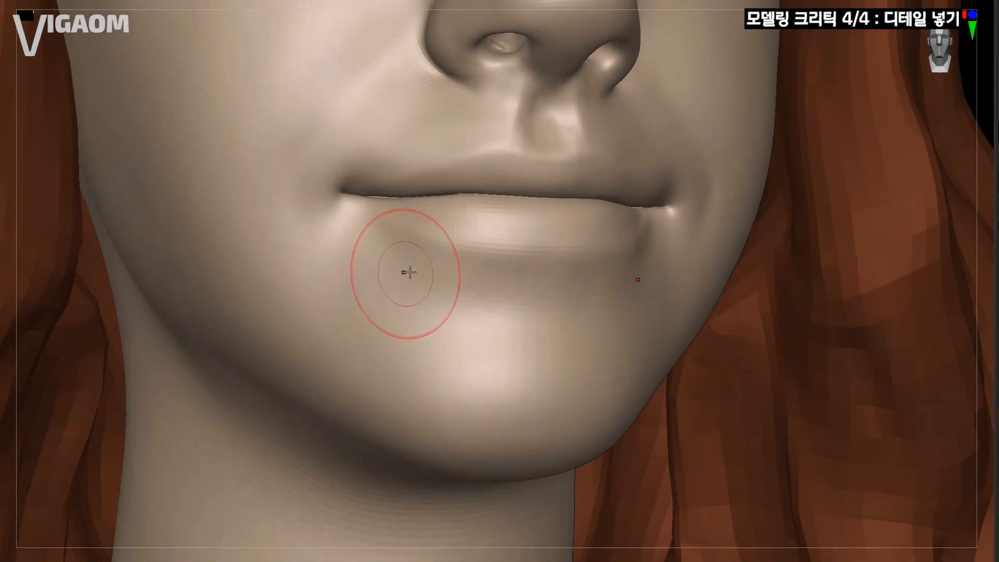
mouse_move(411, 272)
right_down()
mouse_move(393, 216)
mouse_move(366, 226)
right_up()
right_drag(405, 281, 531, 283)
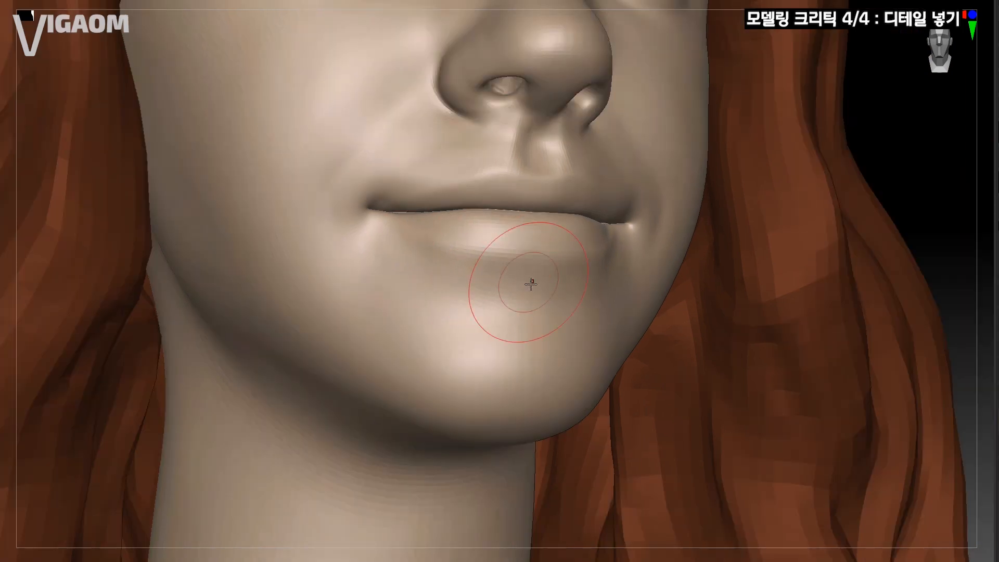
right_drag(407, 273, 349, 295)
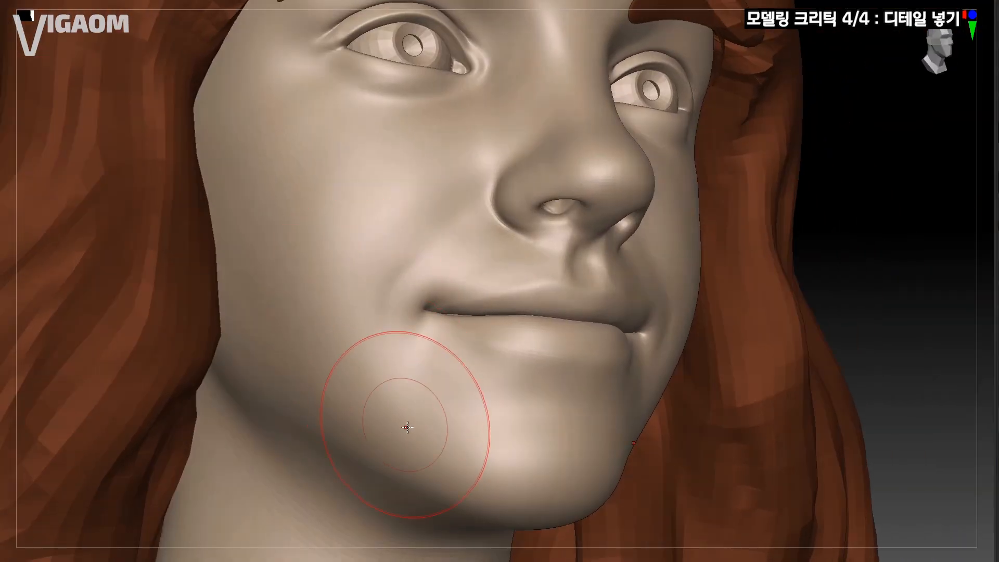
Step: Smooth the transition from the mouth corner and lower cheek into the chin and jaw
right_drag(407, 427, 275, 257)
right_drag(344, 348, 395, 260)
mouse_move(549, 242)
right_down()
mouse_move(504, 247)
mouse_move(526, 286)
mouse_move(493, 313)
mouse_move(430, 291)
right_up()
key(s)
Step: Blend the side of the nose above the nostril wing into the front of the cheek
right_drag(467, 391, 413, 274)
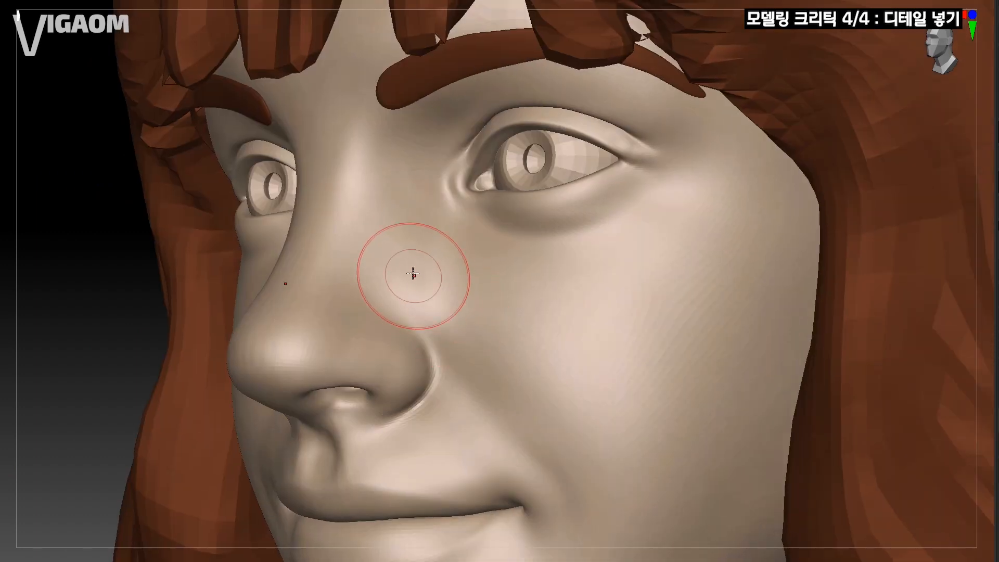
mouse_move(482, 342)
right_down()
mouse_move(477, 292)
mouse_move(424, 311)
right_up()
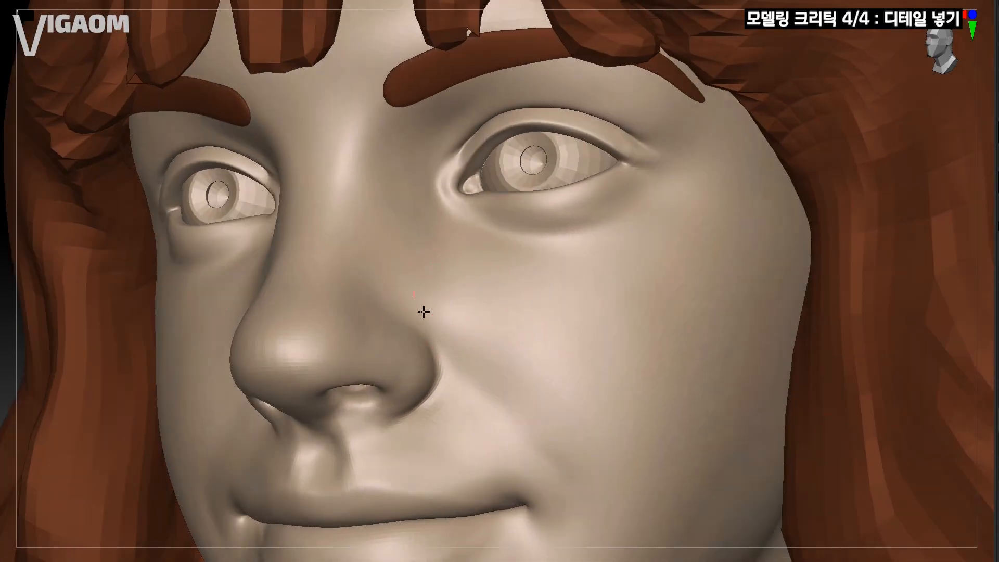
shift+right_drag(471, 333, 475, 239)
mouse_move(383, 234)
alt+right_down()
mouse_move(473, 304)
mouse_move(493, 339)
alt+right_up()
alt+right_drag(458, 325, 457, 345)
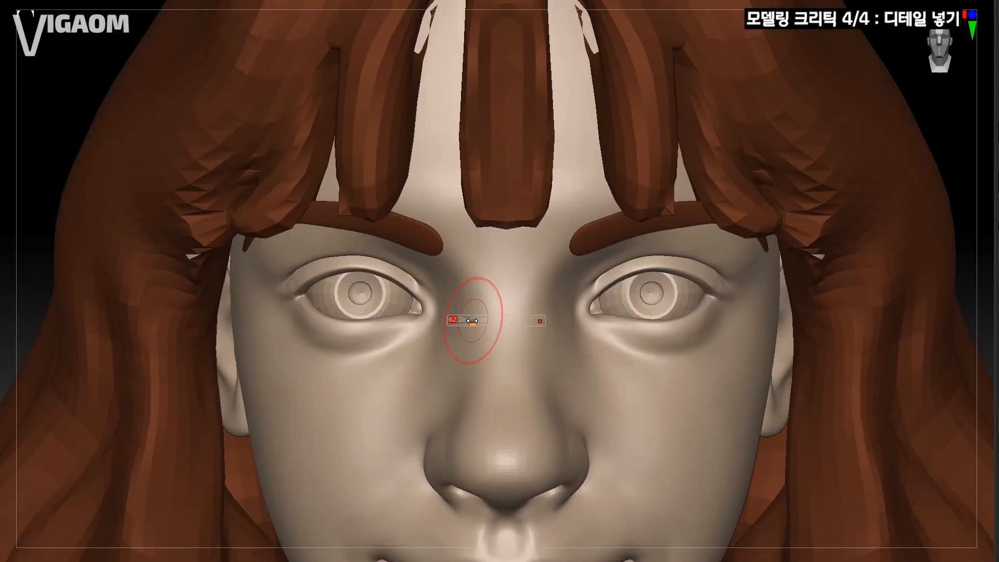
Step: Refine the plane between the nose bridge and the inner eye corner from front and three-quarter views
alt+right_drag(452, 299, 510, 313)
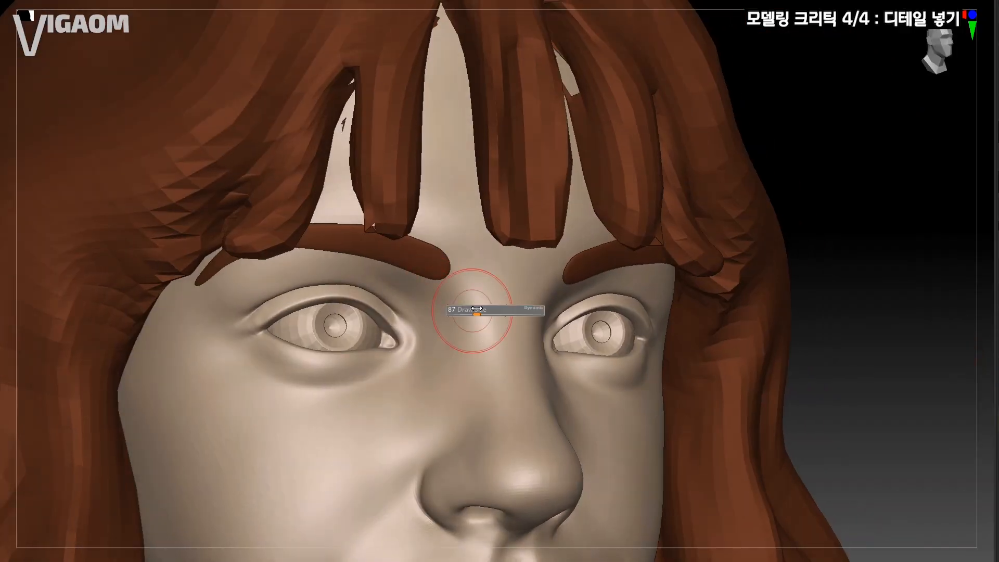
mouse_move(461, 370)
right_down()
mouse_move(467, 330)
mouse_move(443, 347)
right_up()
right_drag(427, 388, 441, 350)
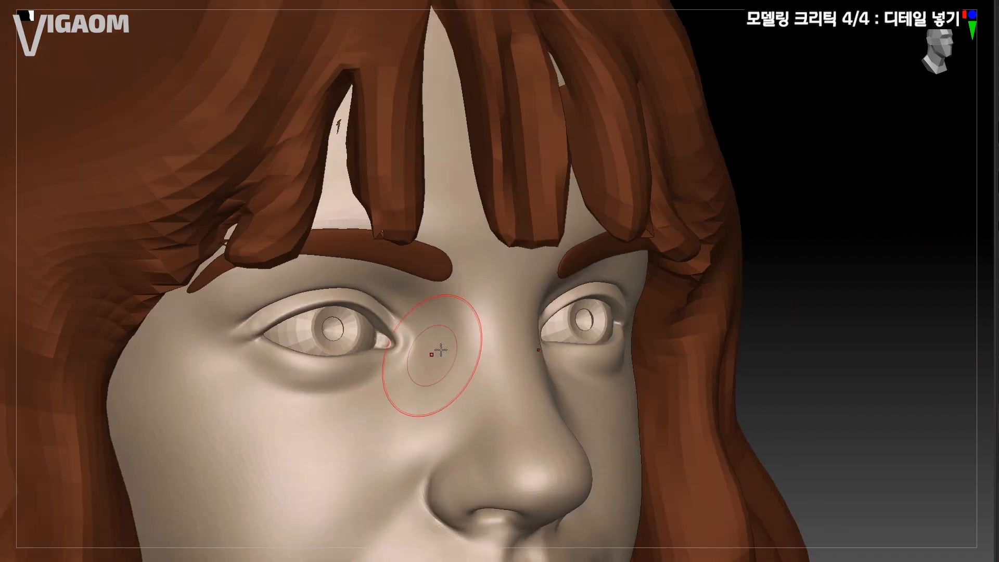
right_drag(420, 418, 457, 359)
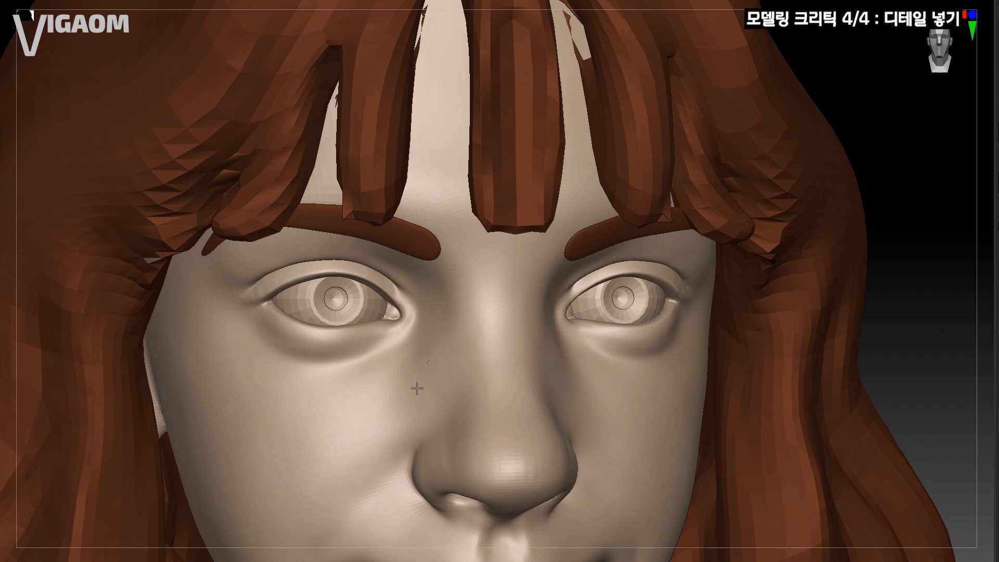
mouse_move(404, 397)
right_down()
mouse_move(485, 325)
mouse_move(438, 338)
right_up()
key(s)
Step: Review the whole bust, then shape the cheekbone and outer cheek with a larger brush
mouse_move(438, 338)
ctrl+right_down()
mouse_move(435, 292)
mouse_move(436, 365)
mouse_move(414, 340)
mouse_move(447, 312)
ctrl+right_up()
alt+right_drag(476, 242, 572, 224)
right_drag(572, 224, 627, 251)
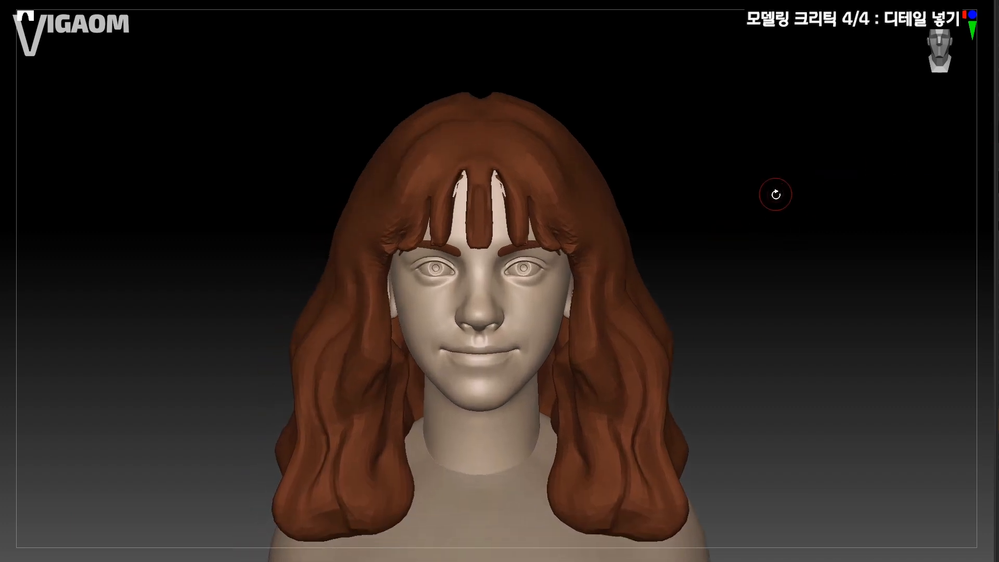
mouse_move(743, 213)
ctrl+right_down()
mouse_move(704, 283)
mouse_move(718, 196)
mouse_move(674, 283)
mouse_move(601, 329)
mouse_move(542, 296)
mouse_move(557, 298)
mouse_move(540, 307)
mouse_move(531, 338)
mouse_move(542, 297)
mouse_move(562, 306)
mouse_move(552, 313)
mouse_move(575, 314)
mouse_move(587, 339)
mouse_move(544, 354)
mouse_move(567, 364)
mouse_move(577, 391)
ctrl+right_up()
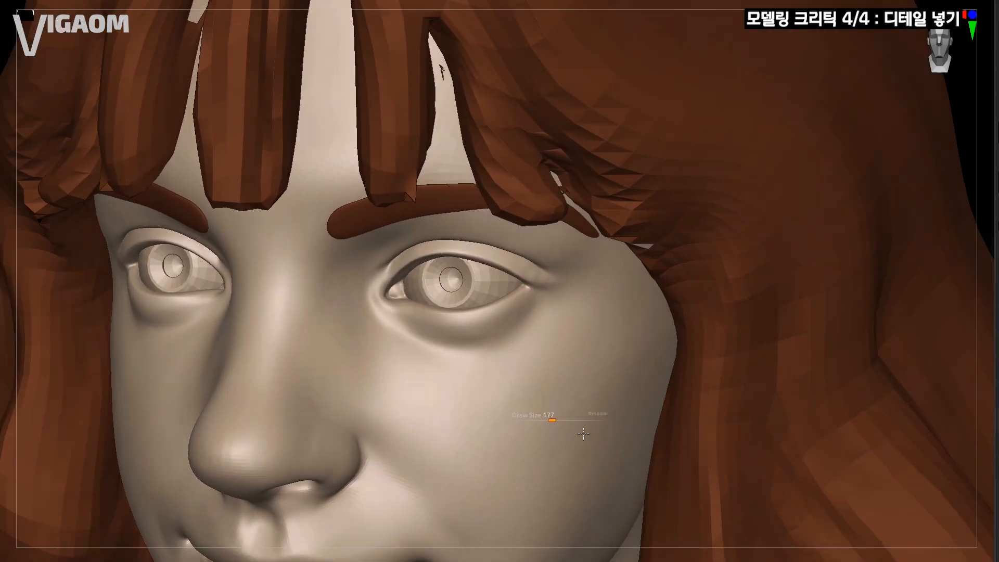
ctrl+right_drag(584, 430, 589, 315)
mouse_move(589, 316)
ctrl+right_down()
mouse_move(591, 344)
mouse_move(442, 365)
ctrl+right_up()
right_drag(535, 418, 543, 353)
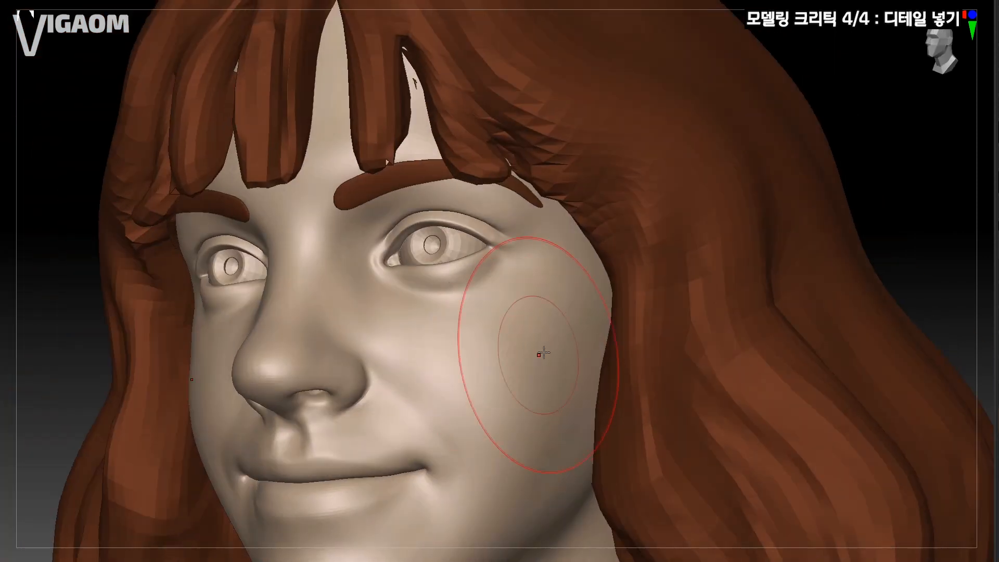
right_drag(492, 331, 552, 322)
ctrl+right_drag(552, 323, 508, 272)
Step: Adjust the cheek and face outline from the front and opposite three-quarter view
alt+right_drag(406, 253, 511, 264)
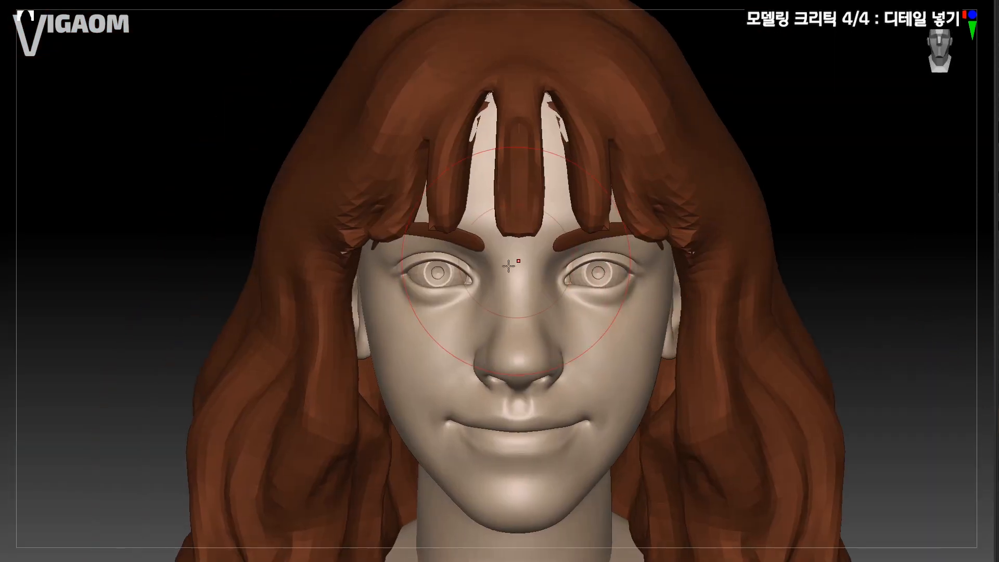
right_drag(359, 325, 432, 359)
right_drag(329, 378, 411, 398)
ctrl+right_drag(411, 398, 401, 319)
mouse_move(500, 324)
alt+right_down()
mouse_move(460, 303)
mouse_move(507, 320)
alt+right_up()
Step: Refine the crease above the nostril wing and the inner rim of the nostril from below
ctrl+right_drag(507, 320, 580, 286)
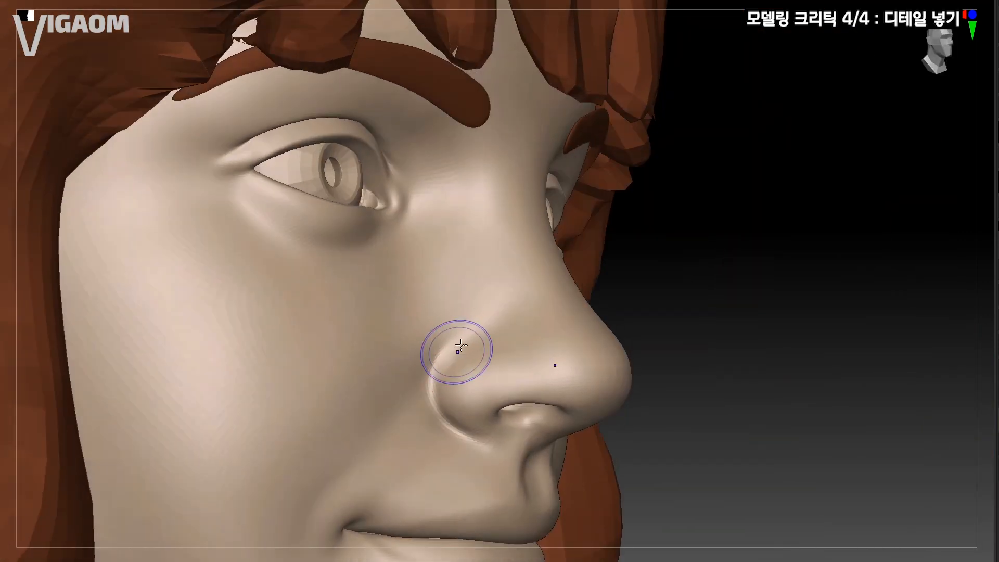
right_drag(443, 357, 490, 296)
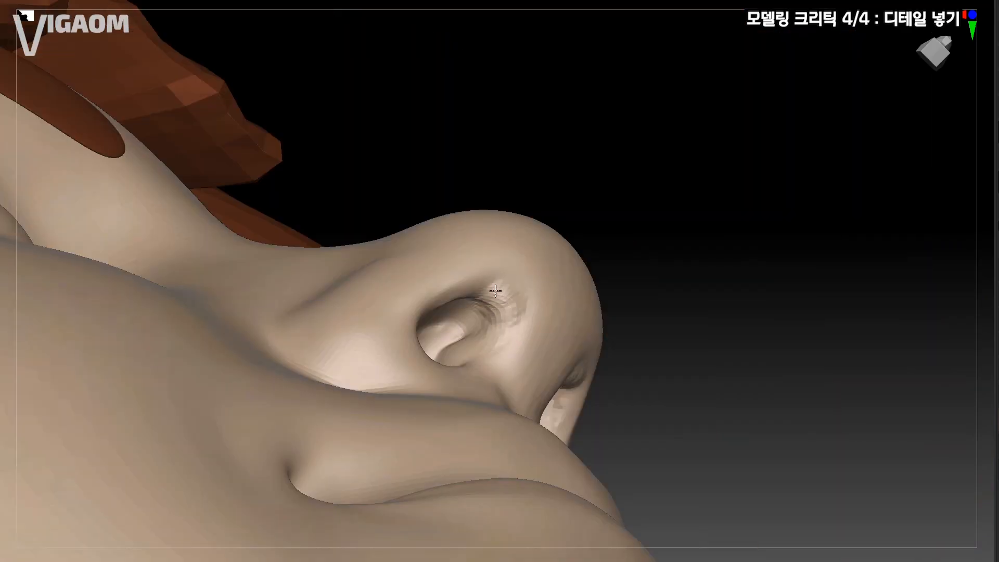
mouse_move(510, 277)
right_down()
mouse_move(448, 344)
mouse_move(499, 323)
mouse_move(551, 328)
mouse_move(517, 294)
mouse_move(546, 288)
mouse_move(515, 288)
mouse_move(536, 296)
mouse_move(508, 348)
mouse_move(560, 297)
mouse_move(618, 326)
mouse_move(571, 342)
mouse_move(614, 257)
mouse_move(591, 273)
right_up()
key(s)
key(s)
drag(591, 273, 581, 273)
Step: Adjust the far cheek silhouette from a three-quarter view with a large brush
mouse_move(580, 274)
right_down()
mouse_move(520, 292)
mouse_move(588, 281)
right_up()
mouse_move(588, 281)
ctrl+right_down()
mouse_move(676, 234)
mouse_move(682, 217)
mouse_move(707, 224)
ctrl+right_up()
ctrl+right_drag(708, 224, 697, 291)
ctrl+right_drag(569, 284, 578, 304)
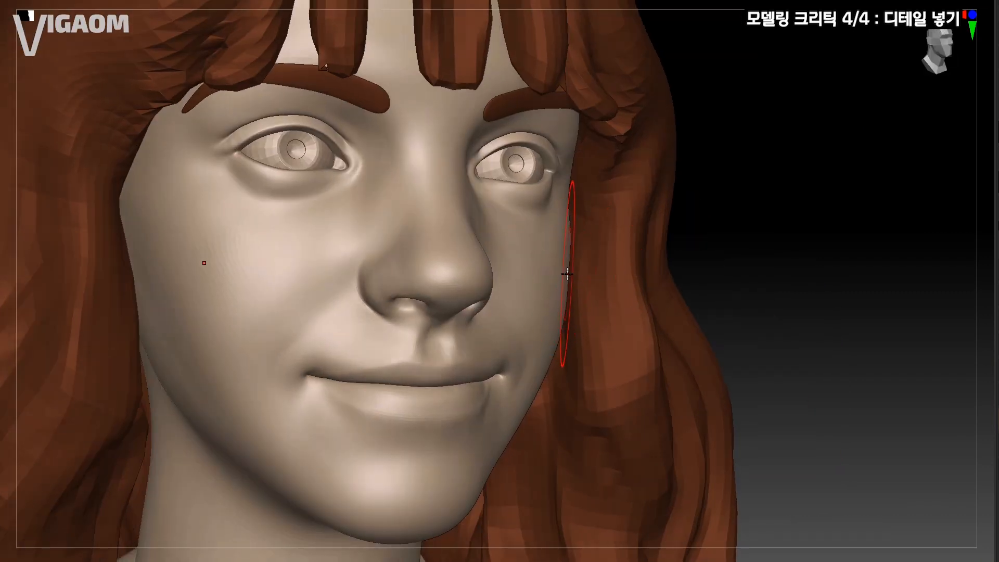
ctrl+right_drag(591, 264, 671, 336)
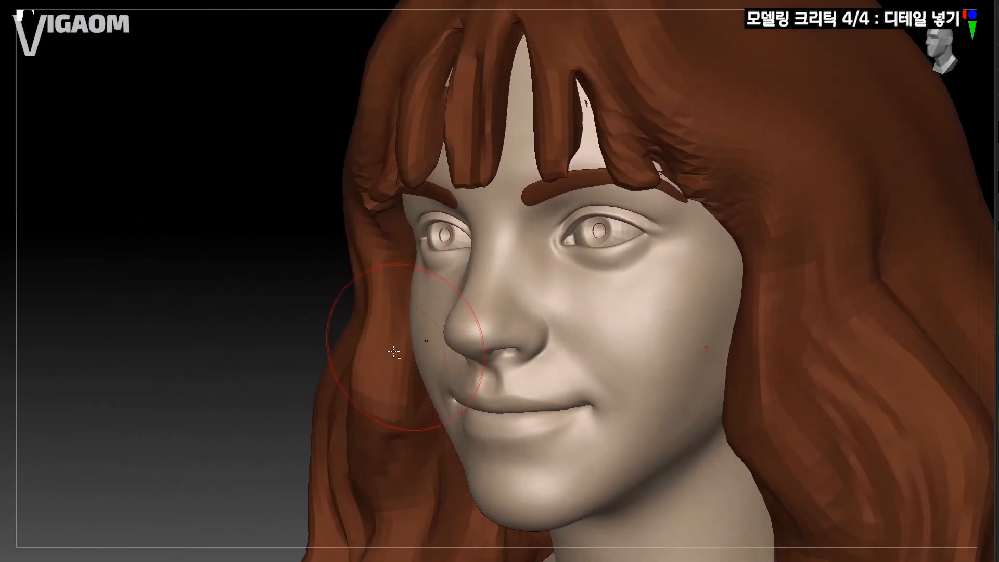
Step: Shape the side of the cheek and jaw from the opposite three-quarter and low views
alt+right_drag(416, 333, 484, 284)
right_drag(484, 284, 535, 283)
mouse_move(415, 319)
ctrl+right_down()
mouse_move(424, 341)
mouse_move(437, 315)
mouse_move(416, 296)
ctrl+right_up()
key(s)
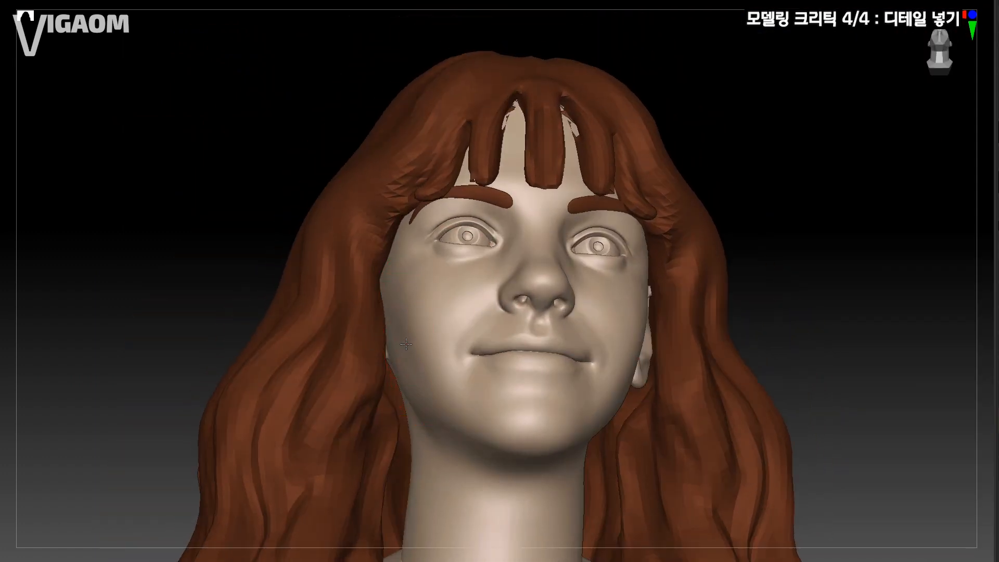
right_drag(410, 338, 385, 350)
Step: Examine the overall face proportions and the nose, mouth and chin profile from several angles
ctrl+right_drag(587, 321, 588, 291)
shift+right_drag(588, 291, 613, 260)
mouse_move(613, 260)
ctrl+right_down()
mouse_move(614, 229)
mouse_move(571, 313)
mouse_move(582, 299)
mouse_move(598, 306)
ctrl+right_up()
mouse_move(598, 306)
ctrl+right_down()
mouse_move(551, 295)
mouse_move(473, 350)
mouse_move(476, 333)
mouse_move(177, 557)
mouse_move(524, 330)
mouse_move(553, 285)
mouse_move(556, 333)
mouse_move(557, 266)
mouse_move(606, 228)
mouse_move(646, 229)
mouse_move(610, 228)
mouse_move(606, 255)
ctrl+right_up()
ctrl+right_drag(606, 255, 594, 278)
mouse_move(576, 317)
right_down()
mouse_move(619, 313)
mouse_move(564, 312)
right_up()
shift+right_drag(565, 311, 611, 298)
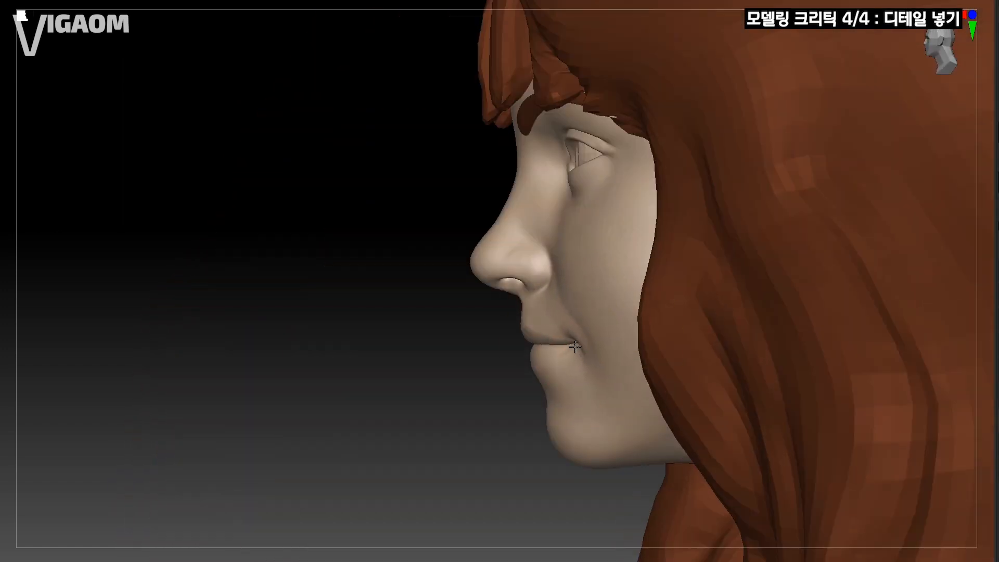
Step: Refine the mouth and chin contour and the underside of the jaw from profile and low views
ctrl+right_drag(572, 338, 568, 313)
right_drag(568, 312, 560, 338)
mouse_move(559, 338)
ctrl+right_down()
mouse_move(555, 364)
mouse_move(614, 319)
mouse_move(473, 392)
mouse_move(551, 305)
ctrl+right_up()
key(s)
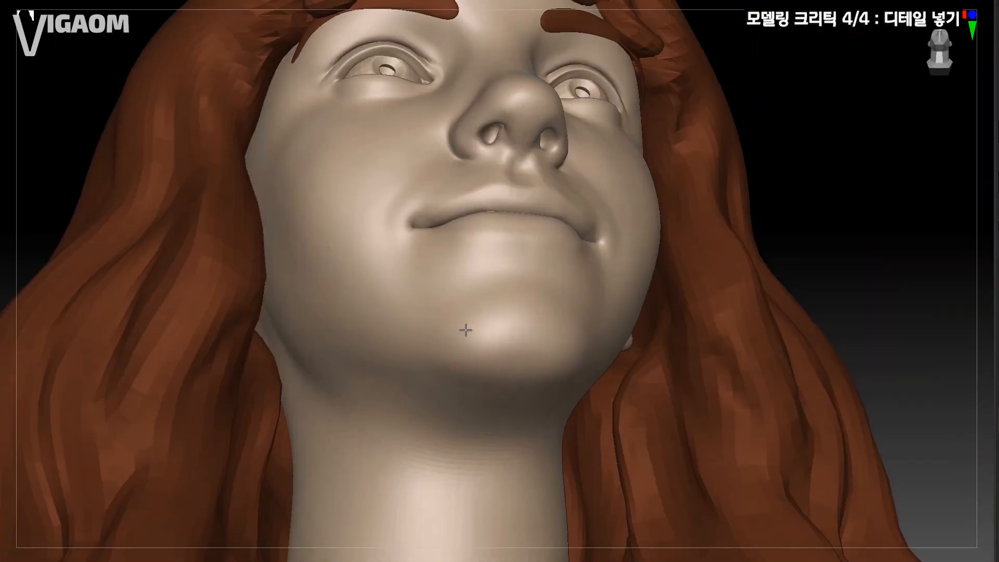
mouse_move(466, 330)
right_down()
mouse_move(557, 312)
mouse_move(640, 252)
mouse_move(468, 281)
mouse_move(561, 310)
mouse_move(647, 312)
mouse_move(598, 333)
mouse_move(614, 366)
mouse_move(562, 460)
right_up()
drag(563, 460, 599, 390)
mouse_move(598, 390)
right_down()
mouse_move(524, 279)
mouse_move(567, 359)
mouse_move(646, 333)
right_up()
Step: Shape the side of the neck near its base, then isolate the head without hair and shoulders
alt+drag(425, 406, 403, 460)
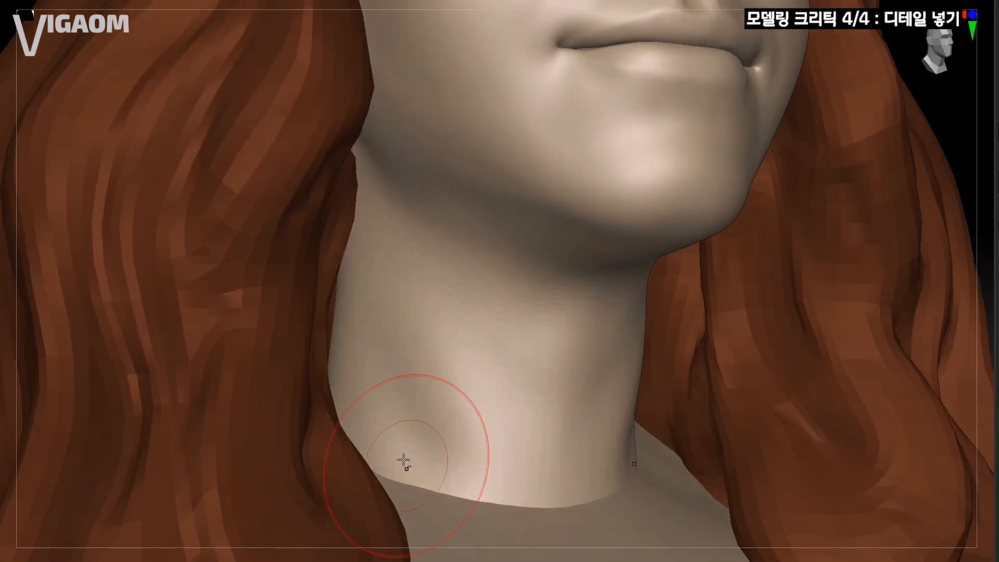
right_drag(403, 460, 519, 467)
right_drag(538, 322, 476, 327)
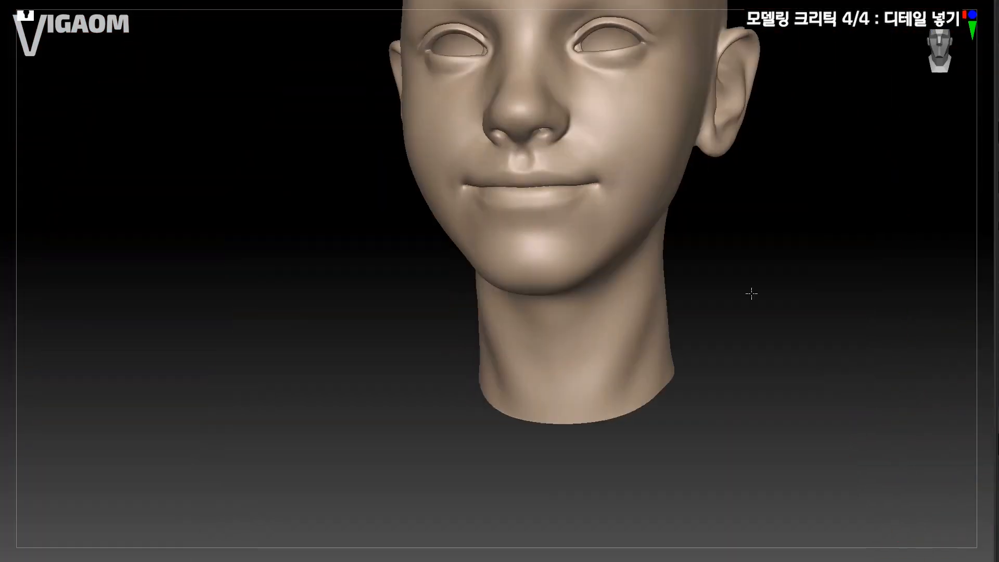
right_drag(752, 290, 659, 217)
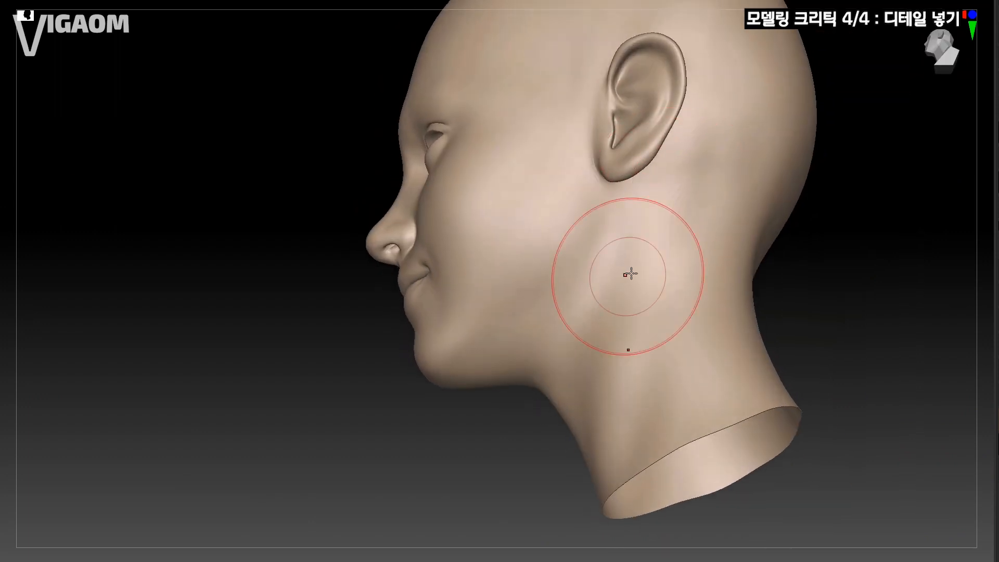
Step: Define the neck muscle running from behind the ear and jaw down to the front of the neck
mouse_move(632, 273)
right_down()
mouse_move(631, 223)
mouse_move(674, 254)
right_up()
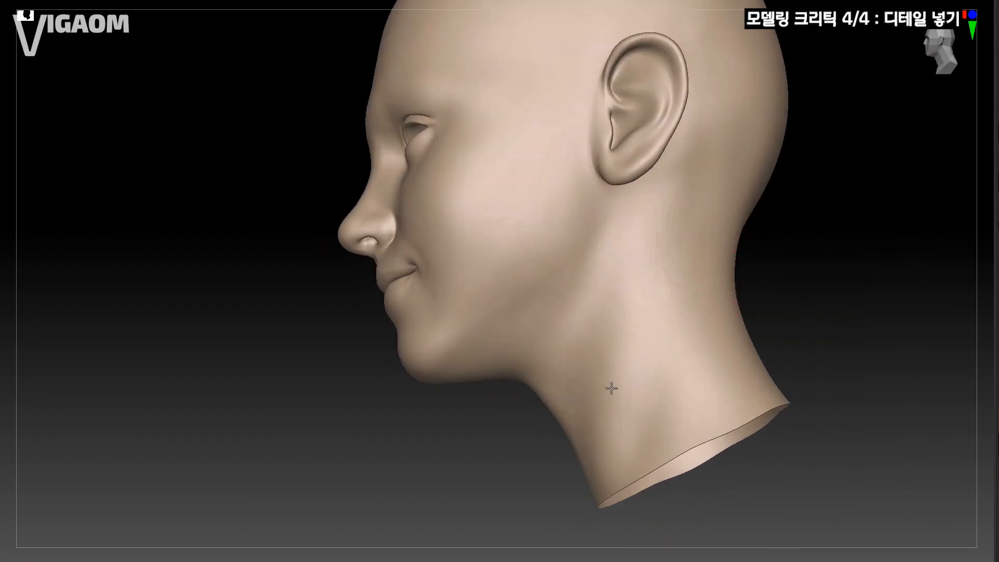
mouse_move(611, 389)
right_down()
mouse_move(615, 290)
mouse_move(575, 359)
mouse_move(642, 352)
mouse_move(544, 430)
mouse_move(580, 325)
mouse_move(660, 281)
mouse_move(604, 297)
mouse_move(576, 368)
mouse_move(608, 374)
right_up()
mouse_move(556, 461)
right_down()
mouse_move(517, 453)
mouse_move(528, 415)
mouse_move(504, 421)
mouse_move(535, 395)
mouse_move(494, 472)
right_up()
mouse_move(654, 297)
right_down()
mouse_move(649, 268)
mouse_move(671, 245)
mouse_move(631, 311)
mouse_move(635, 292)
mouse_move(649, 312)
mouse_move(660, 224)
mouse_move(743, 239)
mouse_move(708, 263)
right_up()
Step: Check the head's wireframe from behind, then smooth the upper back of the skull
key(shift+f)
mouse_move(723, 169)
right_down()
mouse_move(709, 252)
mouse_move(696, 230)
mouse_move(686, 281)
mouse_move(694, 234)
mouse_move(685, 386)
mouse_move(680, 225)
right_up()
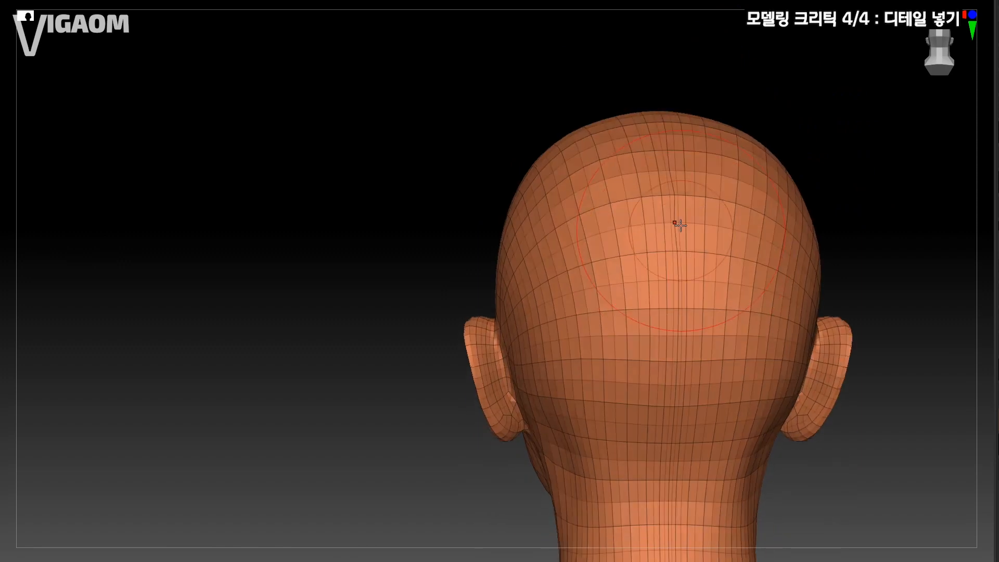
key(shift+f)
right_drag(658, 272, 252, 504)
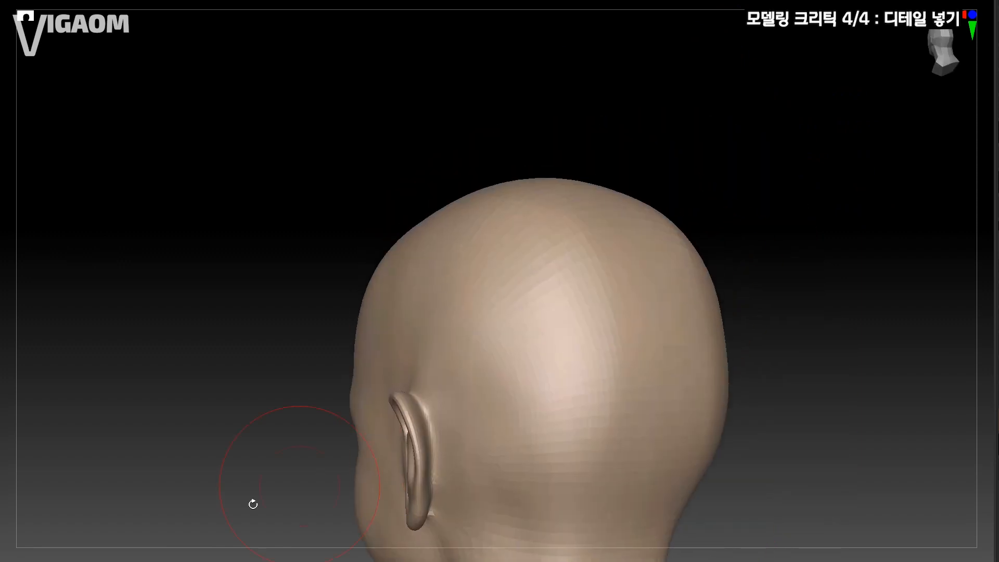
right_drag(635, 281, 672, 215)
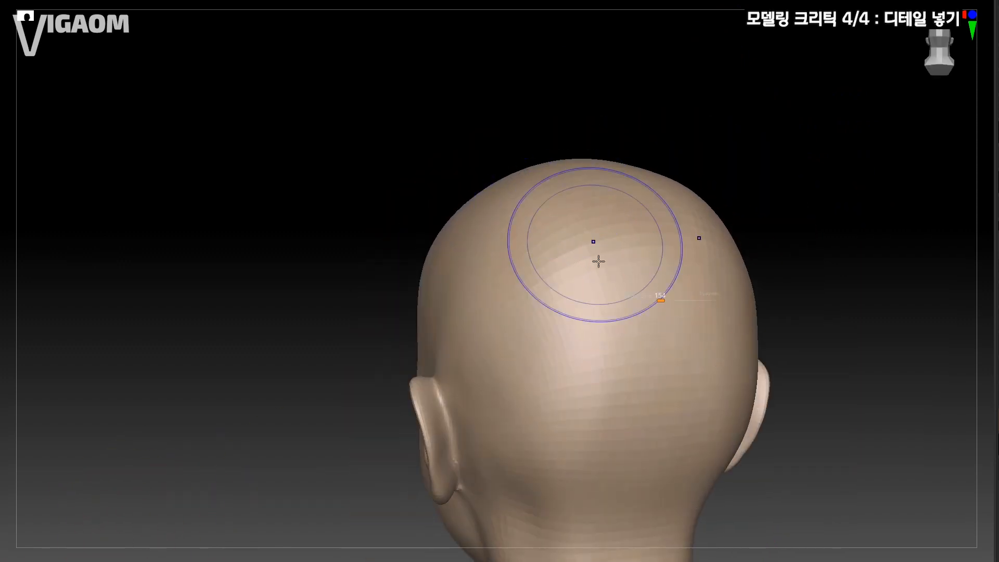
mouse_move(599, 261)
right_down()
mouse_move(635, 257)
mouse_move(642, 221)
mouse_move(654, 241)
right_up()
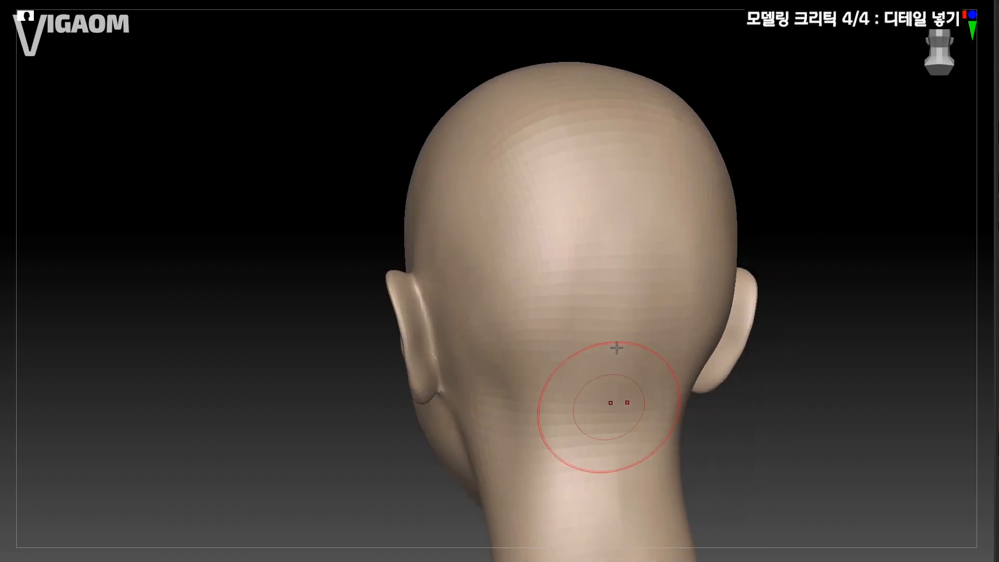
Step: Smooth the nape and the side of the neck below the base of the skull
right_drag(562, 324, 546, 377)
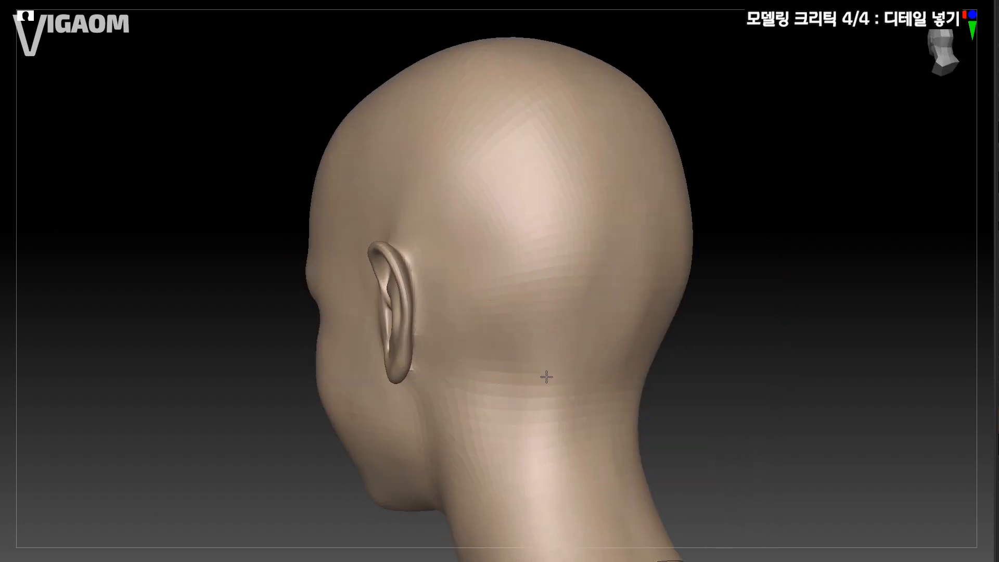
right_drag(513, 344, 575, 275)
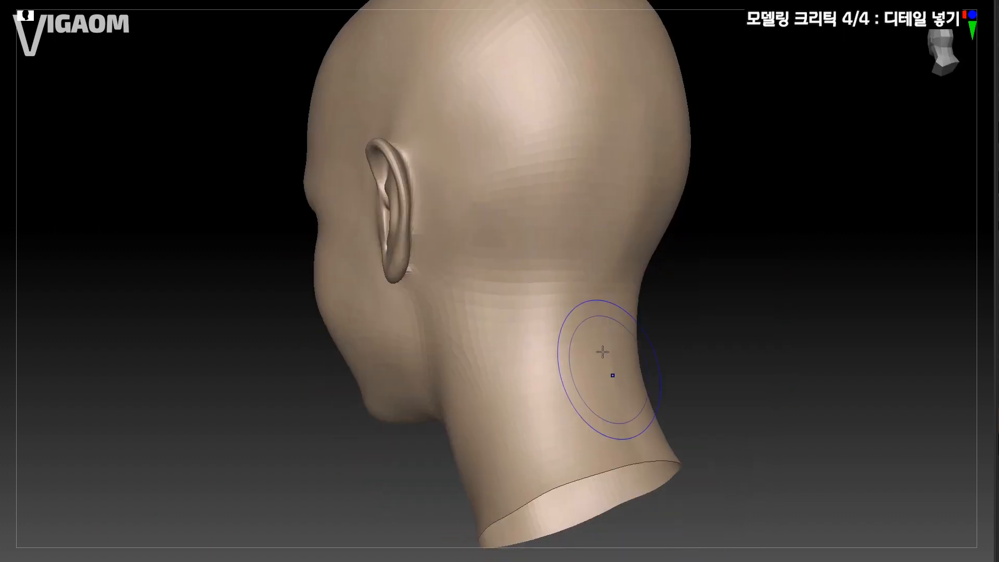
right_drag(603, 352, 580, 322)
right_drag(590, 409, 517, 268)
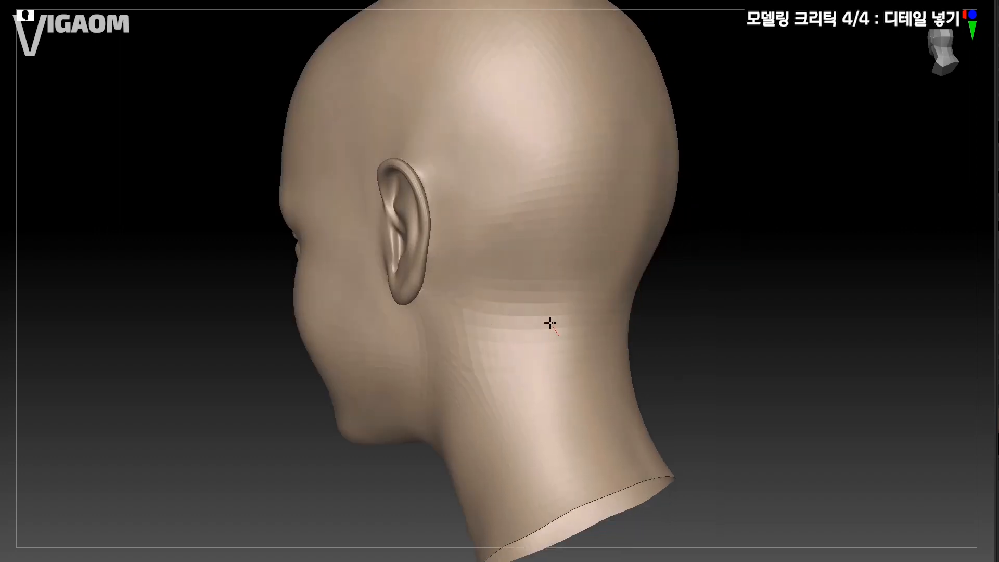
right_drag(544, 388, 537, 397)
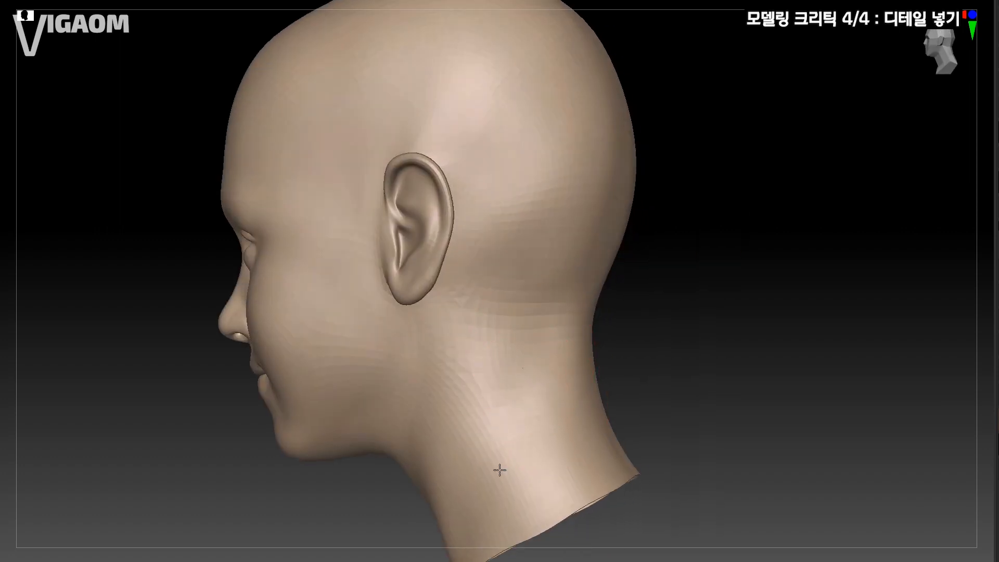
mouse_move(538, 443)
right_down()
mouse_move(515, 432)
mouse_move(515, 336)
mouse_move(526, 334)
mouse_move(479, 312)
mouse_move(484, 296)
mouse_move(538, 298)
mouse_move(520, 352)
mouse_move(524, 431)
mouse_move(528, 379)
mouse_move(579, 352)
right_up()
Step: Adjust the brush size and refine the back of the skull behind the ear
key(s)
right_drag(629, 280, 552, 346)
right_drag(584, 313, 468, 269)
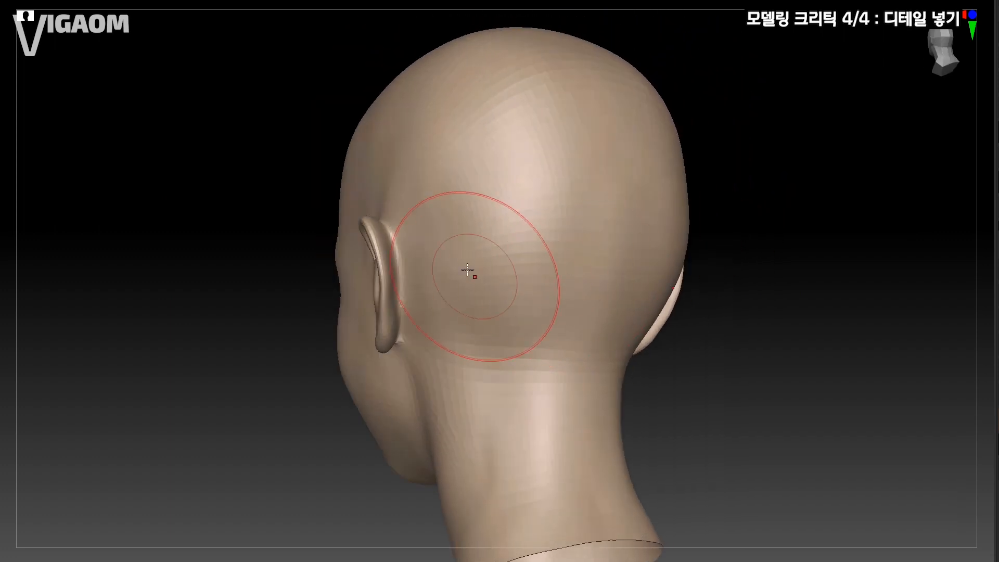
mouse_move(592, 247)
right_down()
mouse_move(585, 319)
mouse_move(546, 385)
mouse_move(544, 355)
mouse_move(515, 439)
mouse_move(582, 255)
mouse_move(586, 324)
mouse_move(551, 348)
right_up()
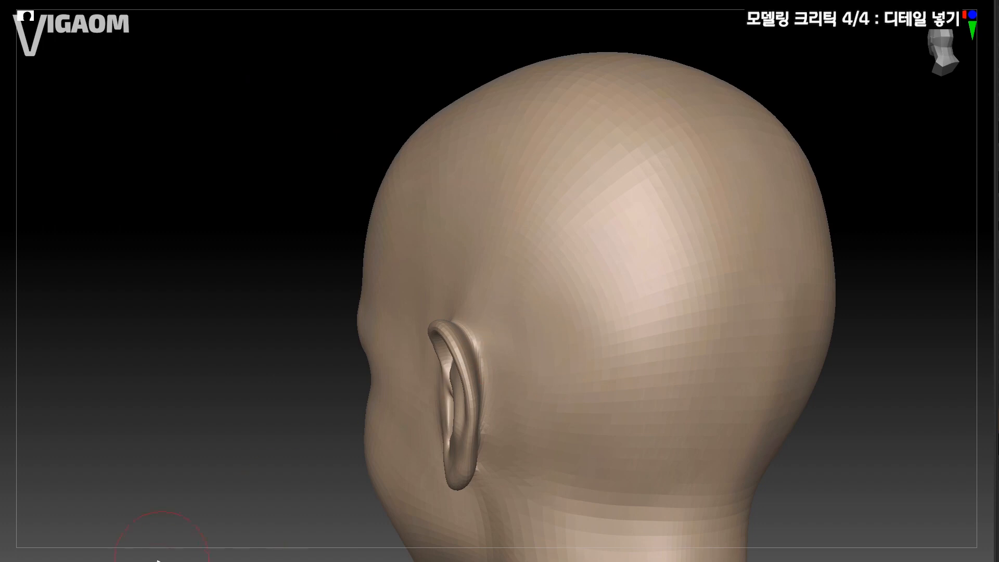
Step: Show the head mesh's wireframe and lower the mesh by three subdivision levels
mouse_move(474, 340)
right_down()
mouse_move(526, 319)
mouse_move(469, 303)
right_up()
mouse_move(517, 275)
right_down()
mouse_move(531, 290)
mouse_move(489, 346)
right_up()
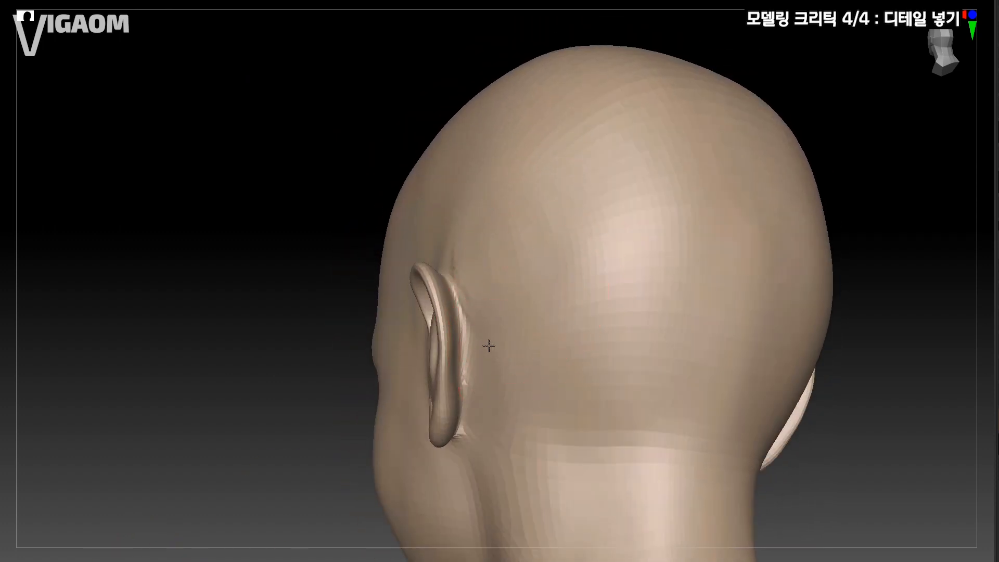
mouse_move(510, 418)
right_down()
mouse_move(575, 328)
mouse_move(539, 296)
mouse_move(573, 348)
mouse_move(551, 258)
mouse_move(476, 319)
mouse_move(529, 286)
mouse_move(546, 292)
mouse_move(531, 279)
right_up()
key(shift+f)
key(shift+d)
key(shift+d)
key(shift+d)
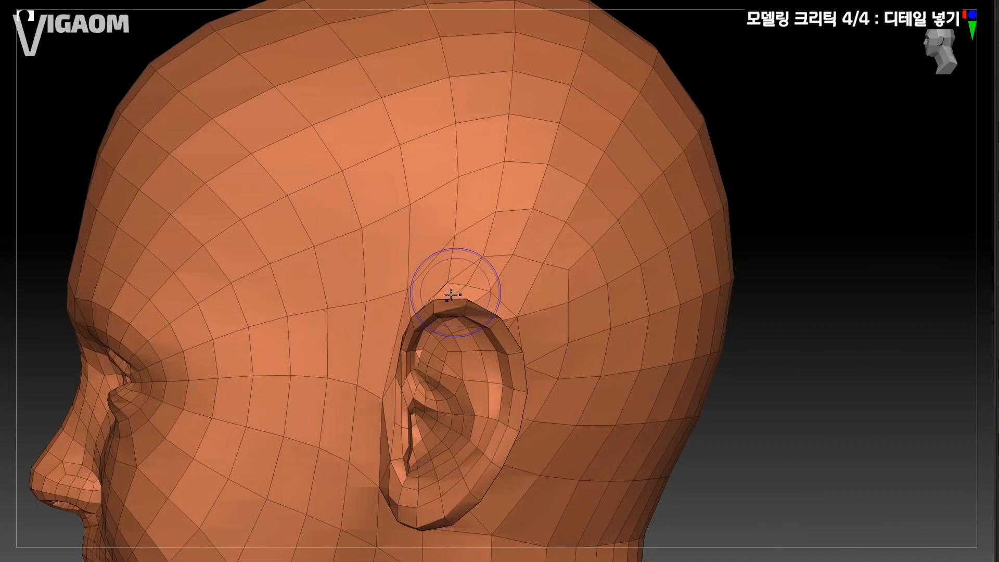
Step: Reposition the low-resolution vertices where the upper front of the ear joins the side of the head
key(s)
click(440, 295)
mouse_move(440, 293)
right_down()
mouse_move(513, 289)
mouse_move(518, 278)
mouse_move(455, 270)
mouse_move(444, 304)
mouse_move(466, 297)
mouse_move(458, 281)
mouse_move(468, 301)
mouse_move(458, 326)
mouse_move(432, 282)
right_up()
key(s)
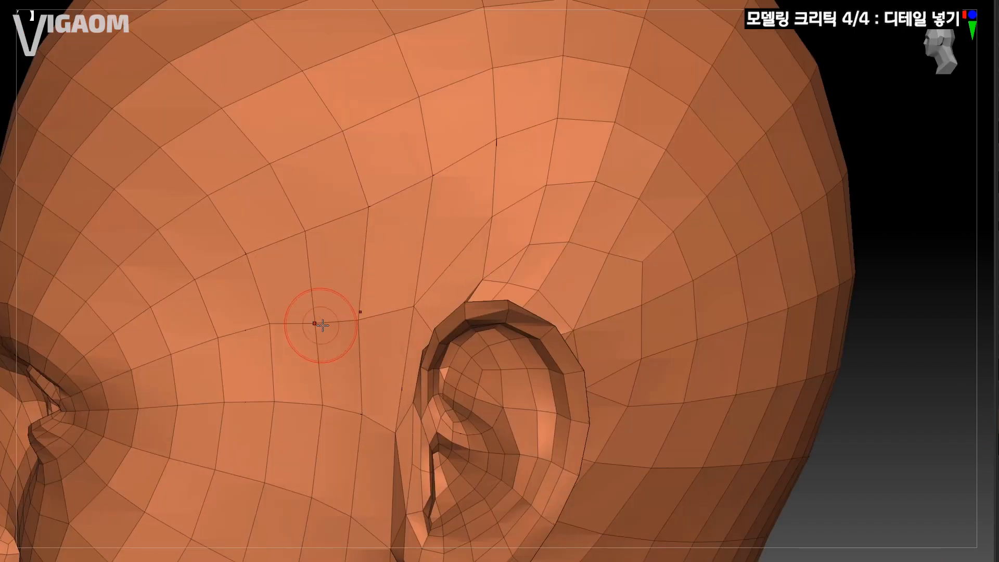
mouse_move(323, 326)
right_down()
mouse_move(339, 312)
mouse_move(408, 326)
mouse_move(457, 305)
mouse_move(460, 315)
mouse_move(464, 293)
mouse_move(468, 314)
mouse_move(466, 275)
right_up()
key(s)
right_drag(428, 341, 478, 282)
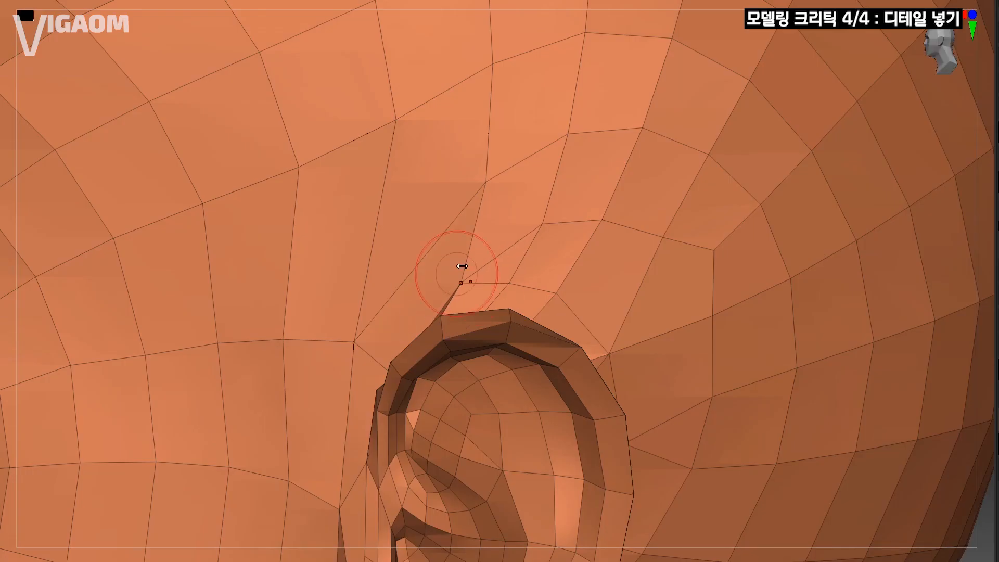
right_drag(443, 223, 458, 295)
mouse_move(461, 294)
right_down()
mouse_move(451, 341)
mouse_move(473, 318)
mouse_move(473, 279)
mouse_move(473, 312)
mouse_move(443, 313)
right_up()
Step: Raise the head mesh by two subdivision levels and hide the wireframe
key(d)
key(d)
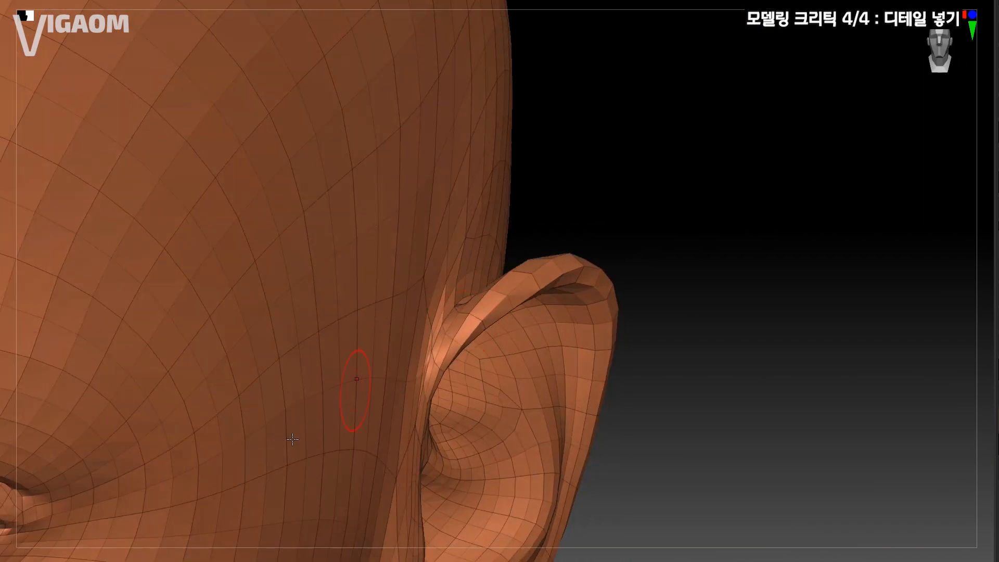
key(shift+f)
right_drag(482, 282, 492, 259)
mouse_move(468, 305)
right_down()
mouse_move(517, 258)
mouse_move(491, 255)
mouse_move(499, 286)
mouse_move(477, 296)
mouse_move(502, 303)
mouse_move(494, 259)
mouse_move(453, 318)
right_up()
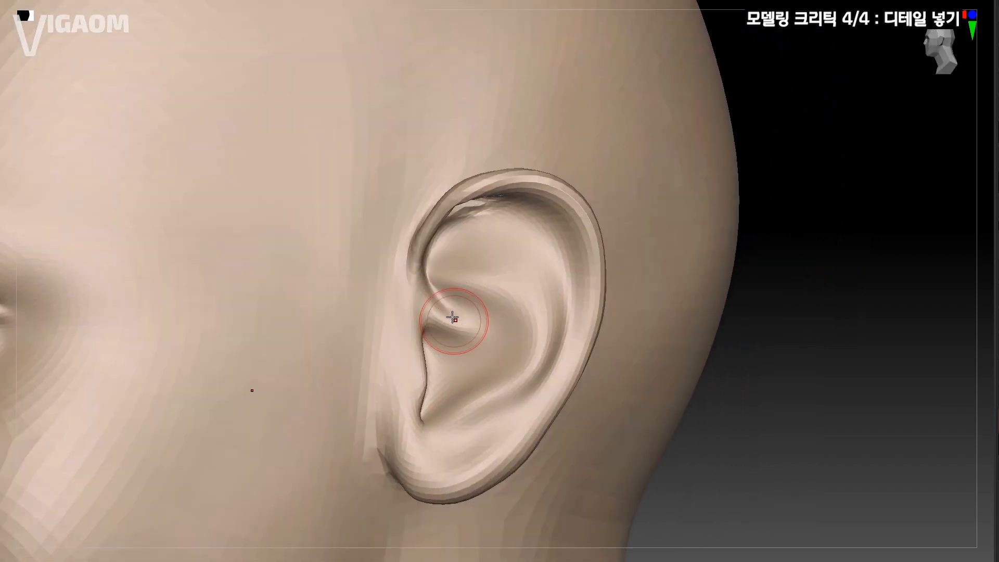
Step: Sculpt the helix crus as a diagonal ridge running into the concha and carve the hollow beneath it
mouse_move(422, 267)
right_down()
mouse_move(475, 292)
mouse_move(486, 330)
mouse_move(452, 348)
mouse_move(473, 345)
right_up()
drag(475, 345, 466, 352)
mouse_move(466, 352)
right_down()
mouse_move(440, 356)
mouse_move(423, 330)
mouse_move(255, 436)
right_up()
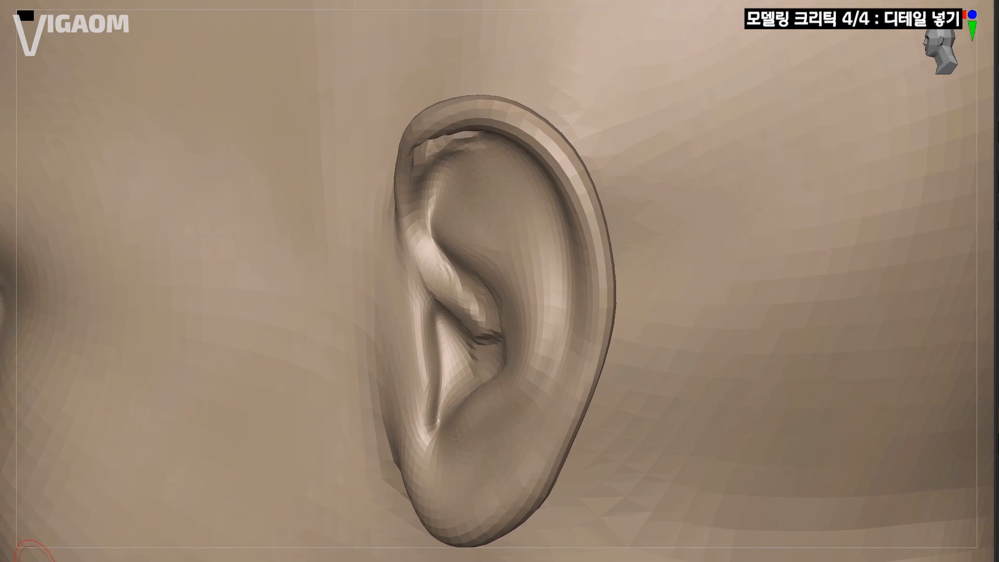
right_drag(428, 354, 445, 354)
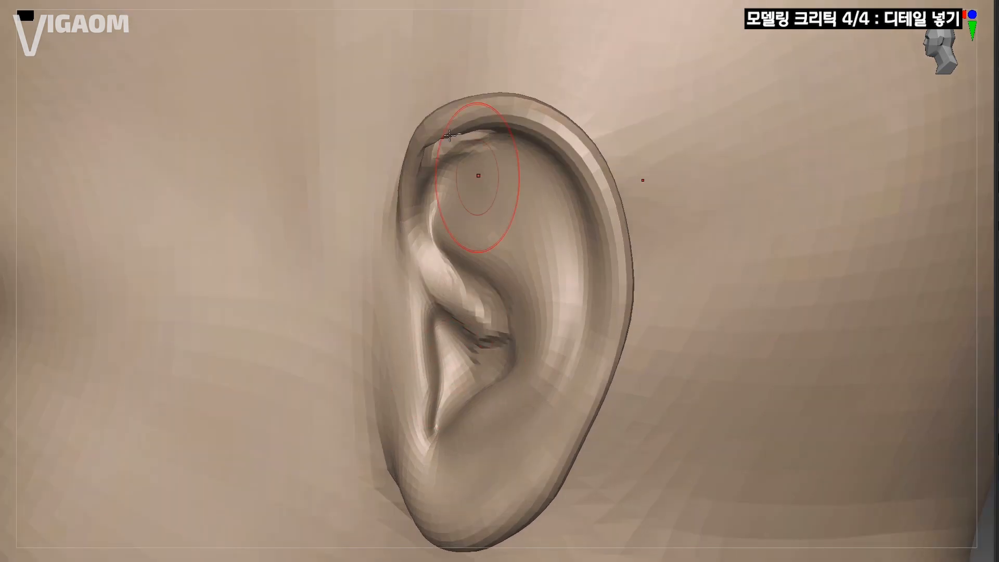
right_drag(463, 306, 472, 299)
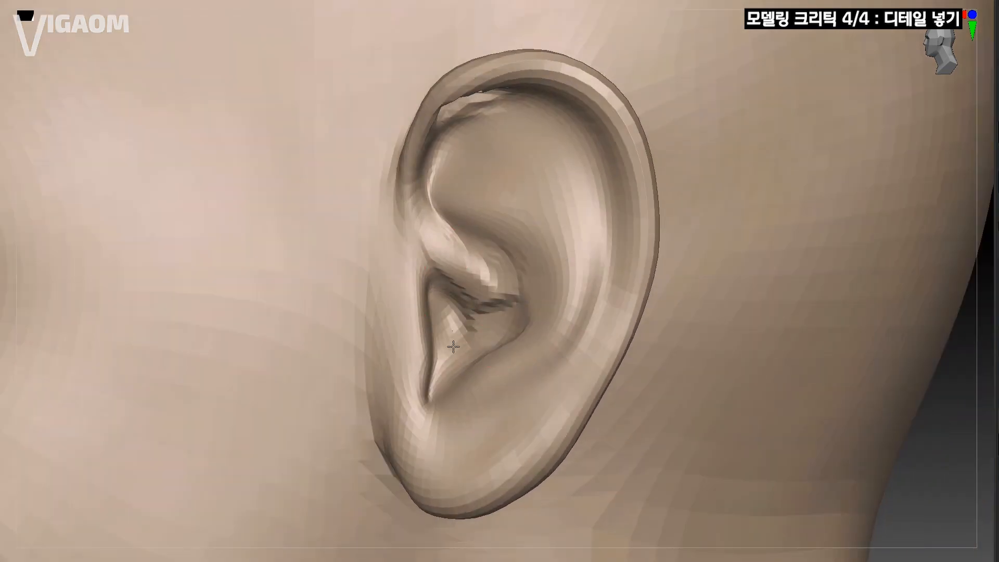
Step: Deepen the ear canal hollow behind the tragus and broaden the helix crus above it
mouse_move(453, 346)
right_down()
mouse_move(517, 289)
mouse_move(488, 269)
right_up()
right_drag(469, 338, 485, 340)
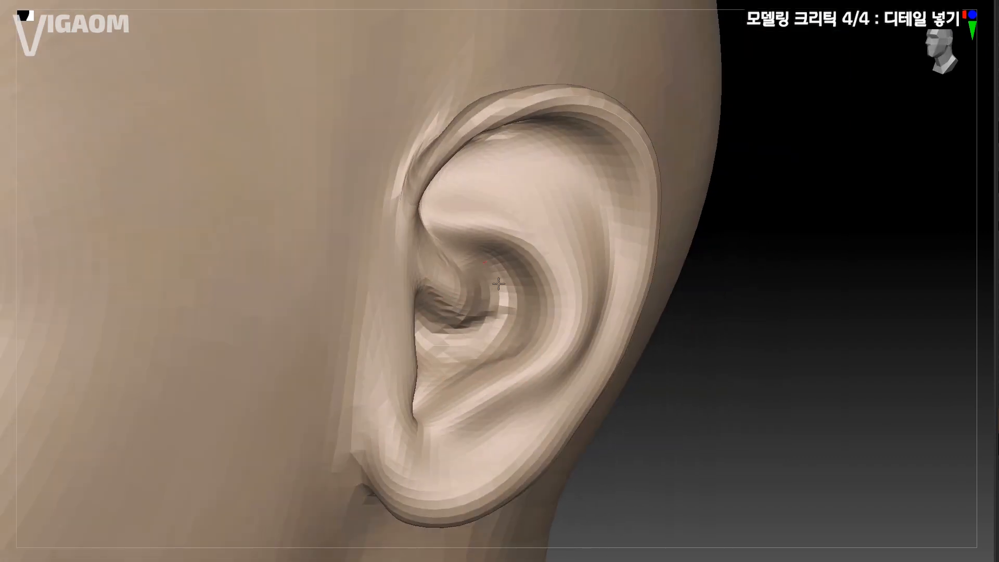
right_drag(498, 283, 440, 212)
right_drag(444, 259, 471, 251)
mouse_move(493, 327)
right_down()
mouse_move(444, 283)
mouse_move(423, 244)
right_up()
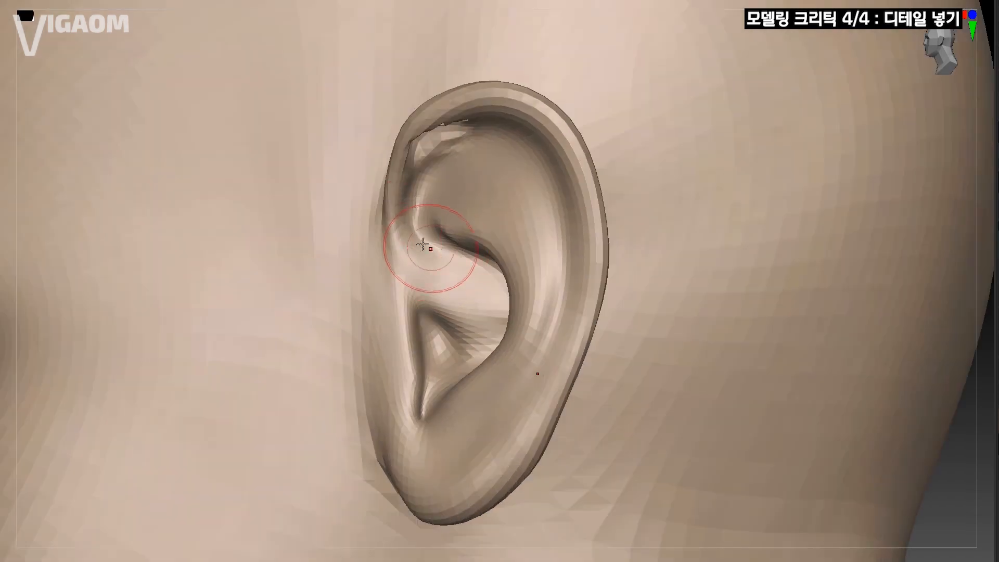
Step: Carve the groove under the upper helix rim and blend the rim's front end into the helix crus
mouse_move(488, 327)
right_down()
mouse_move(453, 292)
mouse_move(488, 320)
mouse_move(526, 270)
mouse_move(508, 312)
mouse_move(486, 296)
mouse_move(484, 234)
right_up()
key(s)
mouse_move(421, 269)
right_down()
mouse_move(432, 265)
mouse_move(414, 311)
right_up()
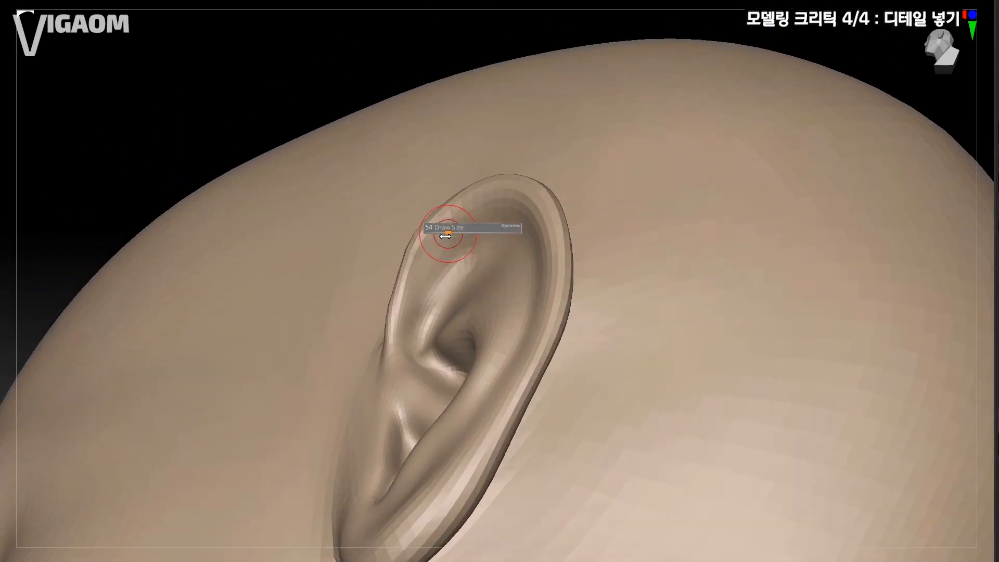
mouse_move(445, 236)
right_down()
mouse_move(439, 260)
mouse_move(418, 275)
mouse_move(455, 229)
mouse_move(434, 230)
mouse_move(508, 223)
mouse_move(424, 252)
mouse_move(422, 227)
mouse_move(447, 219)
right_up()
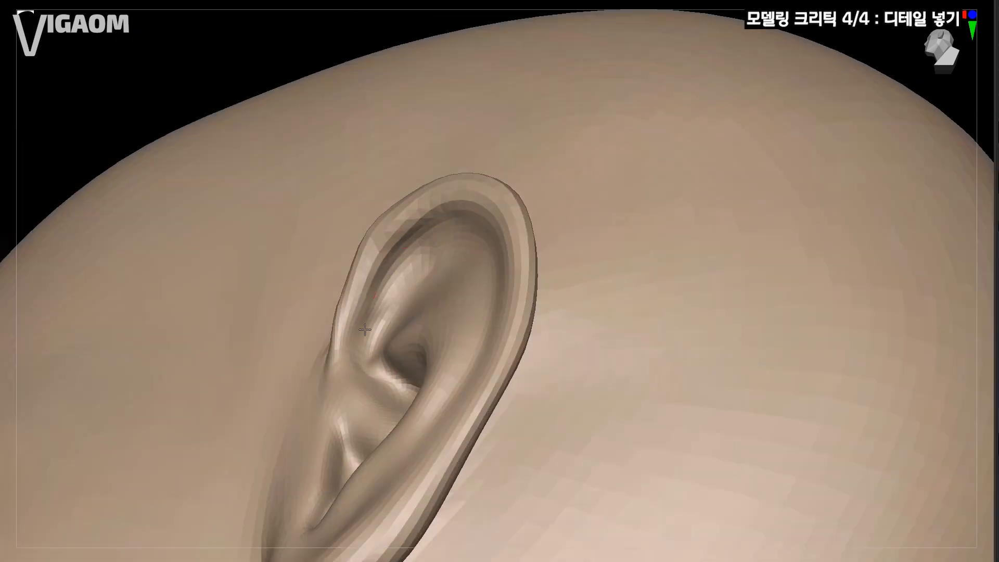
key(s)
mouse_move(365, 330)
right_down()
mouse_move(426, 229)
mouse_move(394, 275)
mouse_move(395, 333)
right_up()
mouse_move(396, 333)
ctrl+right_down()
mouse_move(379, 296)
mouse_move(406, 367)
mouse_move(390, 311)
mouse_move(417, 285)
mouse_move(432, 352)
mouse_move(364, 339)
mouse_move(390, 361)
mouse_move(373, 391)
mouse_move(394, 368)
mouse_move(401, 416)
mouse_move(448, 357)
mouse_move(437, 314)
mouse_move(453, 333)
mouse_move(493, 328)
mouse_move(437, 392)
mouse_move(426, 297)
mouse_move(411, 269)
ctrl+right_up()
mouse_move(402, 331)
right_down()
mouse_move(424, 227)
mouse_move(414, 255)
right_up()
mouse_move(378, 311)
right_down()
mouse_move(402, 272)
mouse_move(396, 284)
right_up()
key(s)
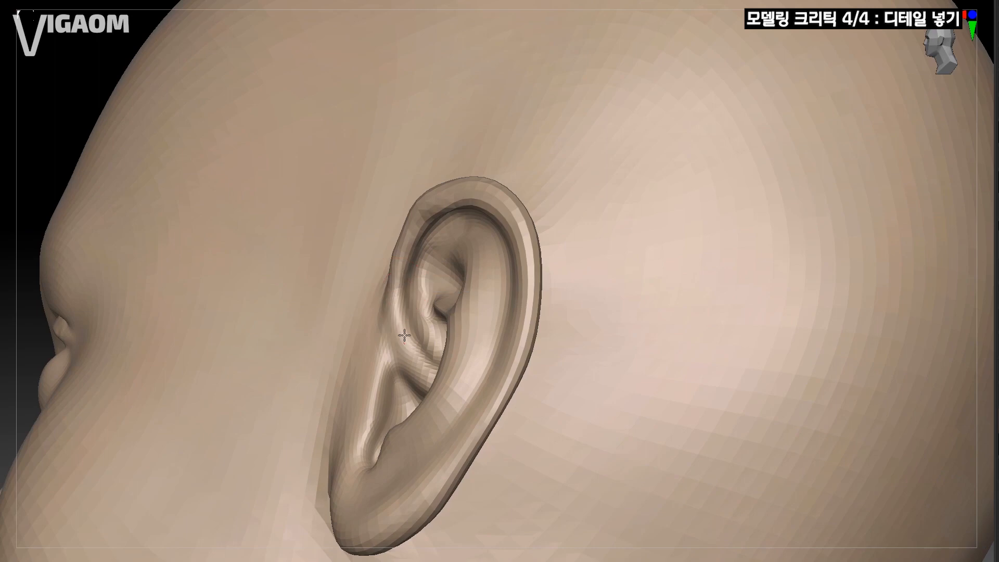
Step: Refine the upper front curve of the helix and the way it attaches to the head, checking from above
right_drag(405, 336, 408, 266)
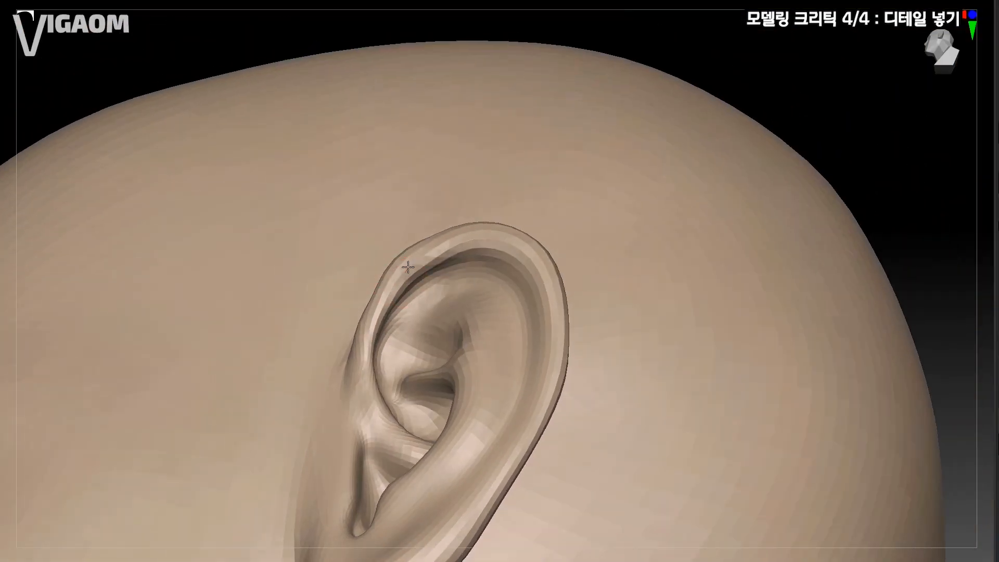
right_drag(380, 302, 442, 259)
right_drag(351, 326, 357, 342)
right_drag(371, 302, 377, 338)
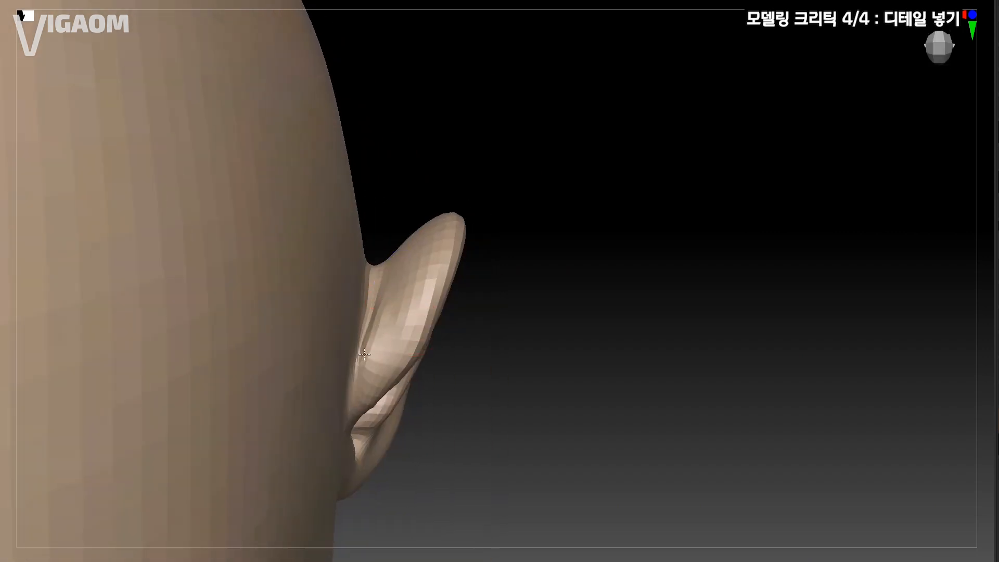
right_drag(422, 294, 393, 283)
alt+right_drag(403, 340, 350, 284)
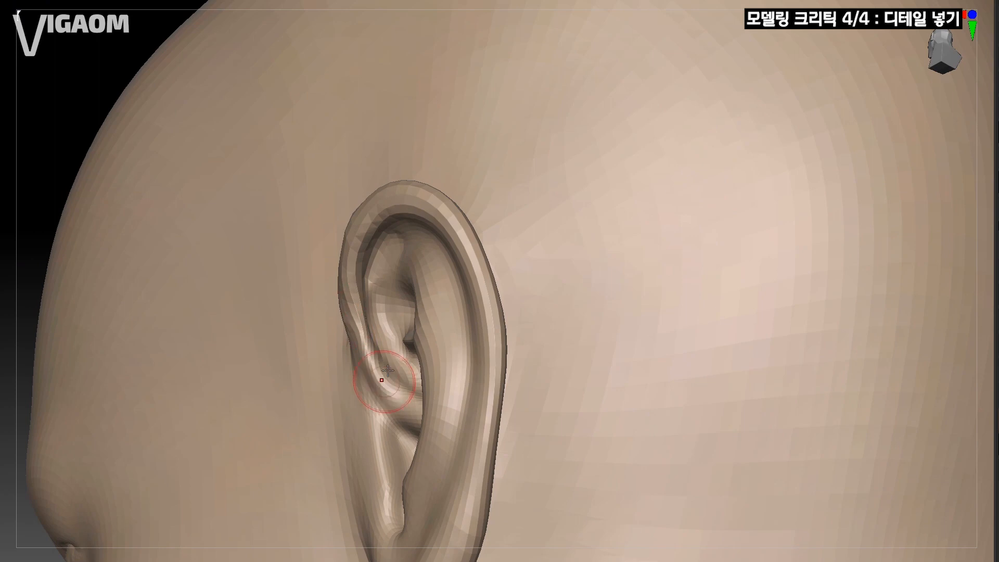
Step: Define the tragus, the notch below it and the antitragus above the earlobe
mouse_move(387, 370)
right_down()
mouse_move(434, 359)
mouse_move(388, 372)
mouse_move(338, 336)
mouse_move(312, 344)
mouse_move(373, 308)
mouse_move(352, 290)
mouse_move(390, 296)
mouse_move(347, 342)
right_up()
mouse_move(360, 380)
right_down()
mouse_move(339, 398)
mouse_move(290, 341)
mouse_move(304, 334)
mouse_move(323, 358)
mouse_move(301, 353)
mouse_move(297, 374)
mouse_move(290, 339)
mouse_move(276, 364)
mouse_move(280, 383)
right_up()
mouse_move(173, 561)
right_down()
mouse_move(338, 371)
mouse_move(330, 390)
mouse_move(347, 421)
mouse_move(176, 513)
right_up()
mouse_move(63, 549)
ctrl+right_down()
mouse_move(364, 376)
mouse_move(350, 380)
mouse_move(292, 289)
mouse_move(351, 391)
mouse_move(380, 366)
mouse_move(375, 334)
mouse_move(264, 421)
mouse_move(294, 250)
mouse_move(285, 288)
ctrl+right_up()
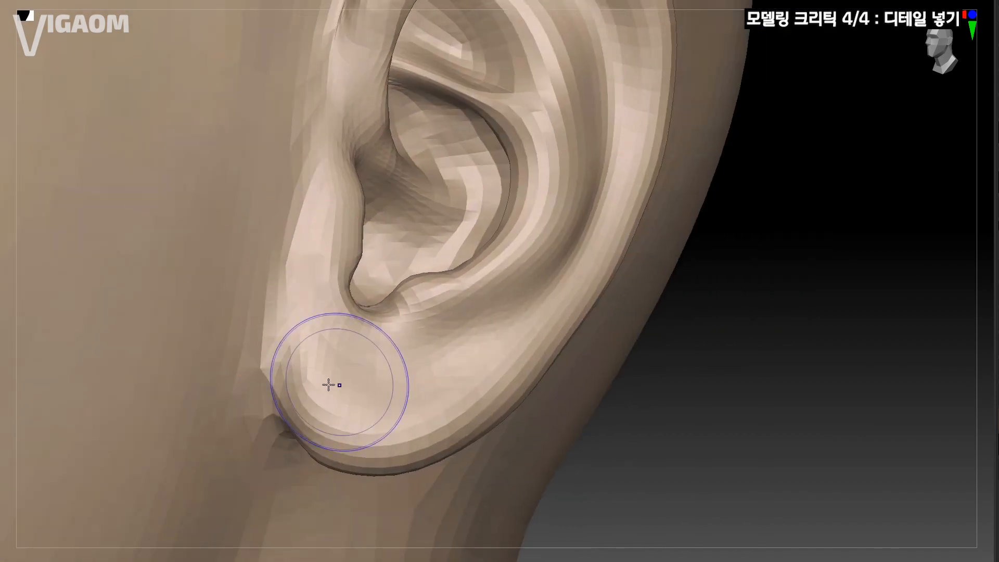
Step: Shape the back of the ear, separating the helix rim from the concha's rounded back surface
mouse_move(329, 385)
right_down()
mouse_move(424, 330)
mouse_move(116, 469)
mouse_move(460, 230)
mouse_move(385, 248)
mouse_move(499, 283)
mouse_move(344, 230)
mouse_move(446, 245)
mouse_move(354, 256)
mouse_move(361, 272)
mouse_move(473, 241)
mouse_move(192, 342)
mouse_move(391, 167)
mouse_move(419, 290)
mouse_move(366, 359)
mouse_move(272, 393)
mouse_move(364, 330)
mouse_move(245, 341)
mouse_move(444, 317)
mouse_move(426, 272)
mouse_move(413, 357)
mouse_move(470, 239)
mouse_move(474, 218)
mouse_move(426, 314)
mouse_move(459, 214)
mouse_move(442, 270)
mouse_move(473, 210)
right_up()
mouse_move(416, 324)
right_down()
mouse_move(470, 276)
mouse_move(435, 263)
mouse_move(467, 251)
mouse_move(495, 283)
mouse_move(486, 276)
mouse_move(464, 317)
mouse_move(495, 249)
right_up()
mouse_move(473, 306)
right_down()
mouse_move(457, 312)
mouse_move(462, 287)
mouse_move(510, 224)
mouse_move(456, 261)
right_up()
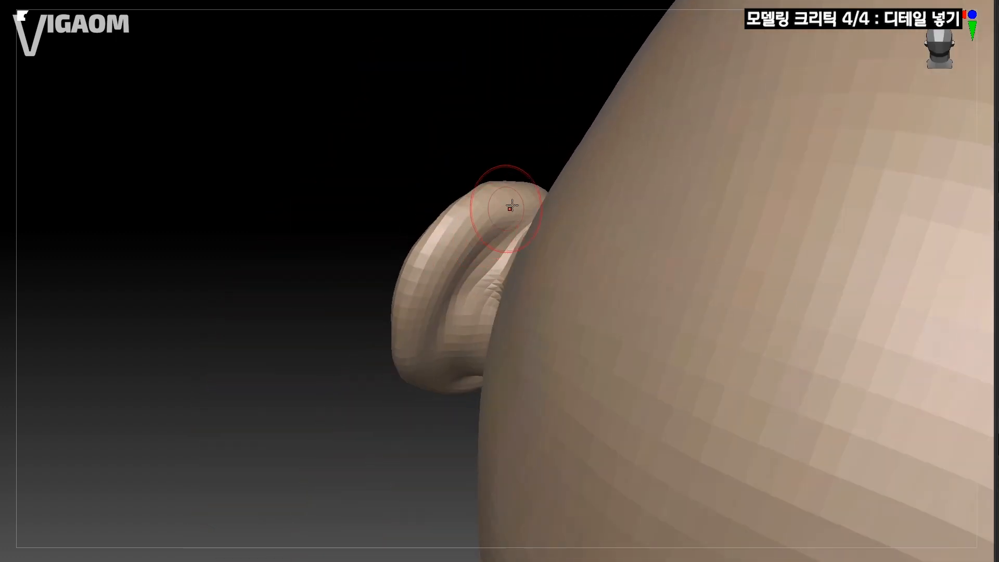
mouse_move(402, 351)
right_down()
mouse_move(466, 281)
mouse_move(466, 290)
mouse_move(470, 257)
right_up()
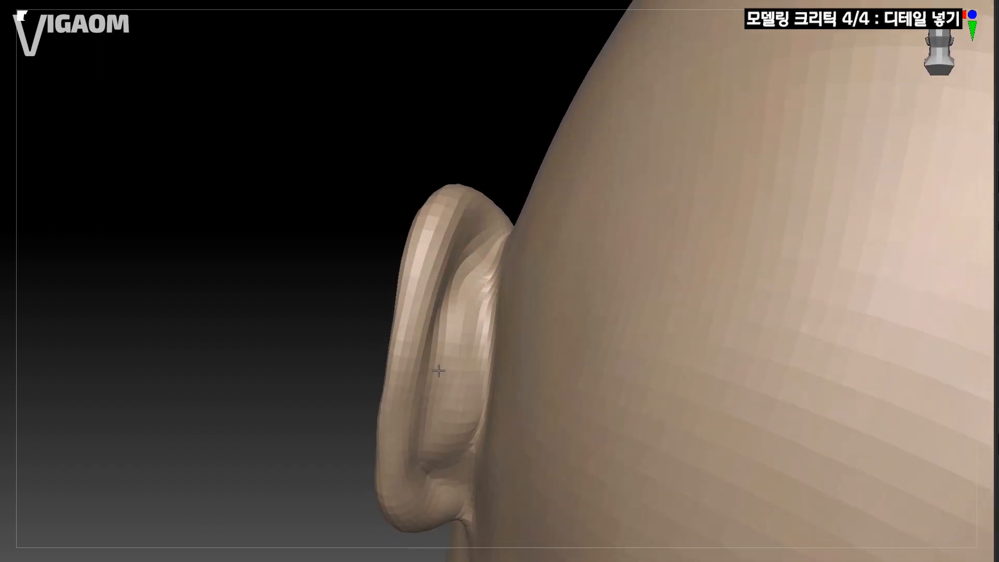
mouse_move(439, 370)
right_down()
mouse_move(479, 252)
mouse_move(494, 244)
mouse_move(477, 315)
mouse_move(489, 292)
right_up()
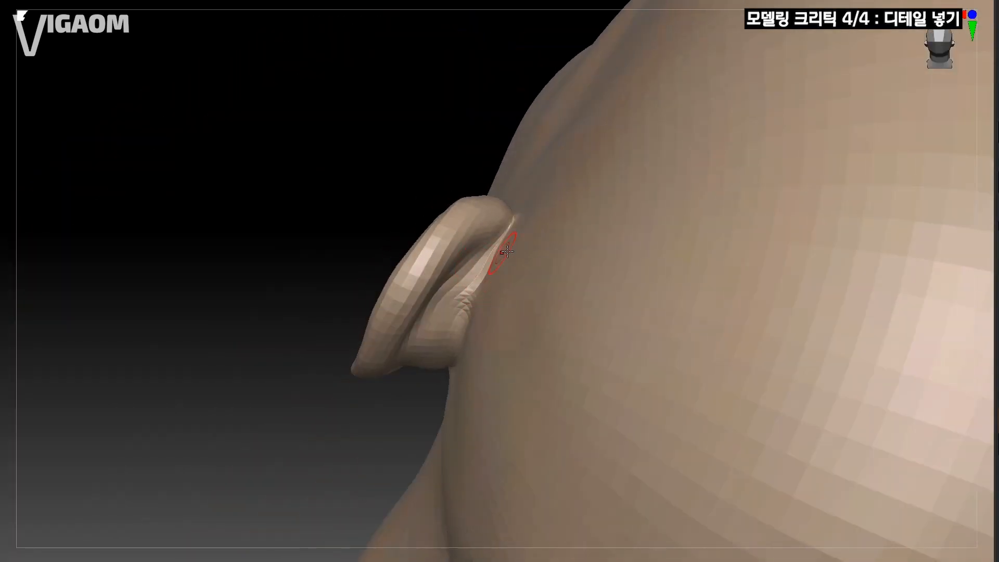
mouse_move(504, 252)
right_down()
mouse_move(471, 293)
mouse_move(470, 256)
mouse_move(543, 299)
mouse_move(490, 203)
mouse_move(493, 216)
mouse_move(473, 230)
right_up()
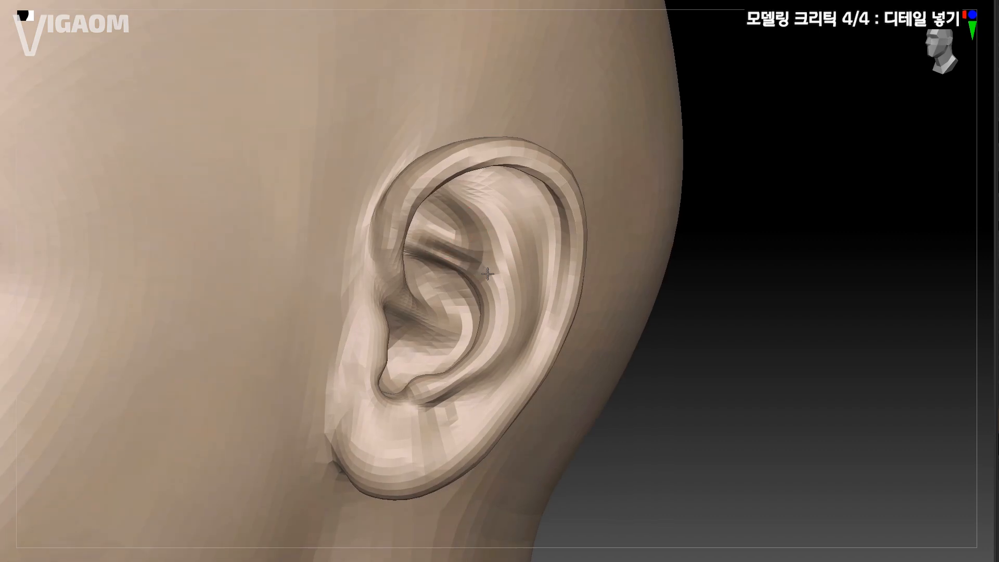
Step: Mask the concha wall along the antihelix, shape the matching bulge behind the ear, and clear the mask
mouse_move(504, 320)
mouse_down()
mouse_move(456, 379)
mouse_move(448, 271)
mouse_up()
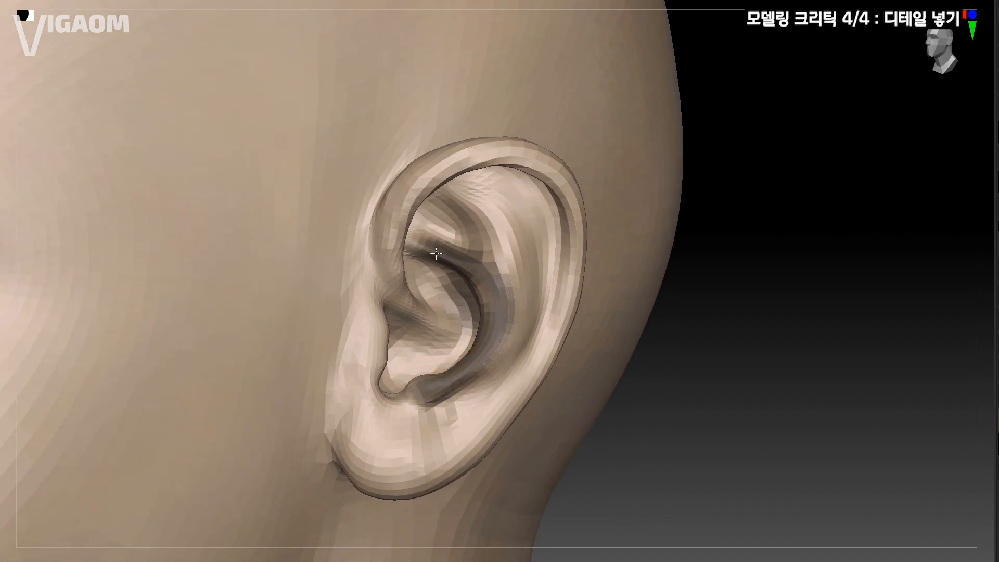
right_drag(515, 265, 473, 246)
mouse_move(565, 284)
right_down()
mouse_move(530, 286)
mouse_move(627, 296)
right_up()
right_drag(525, 246, 500, 243)
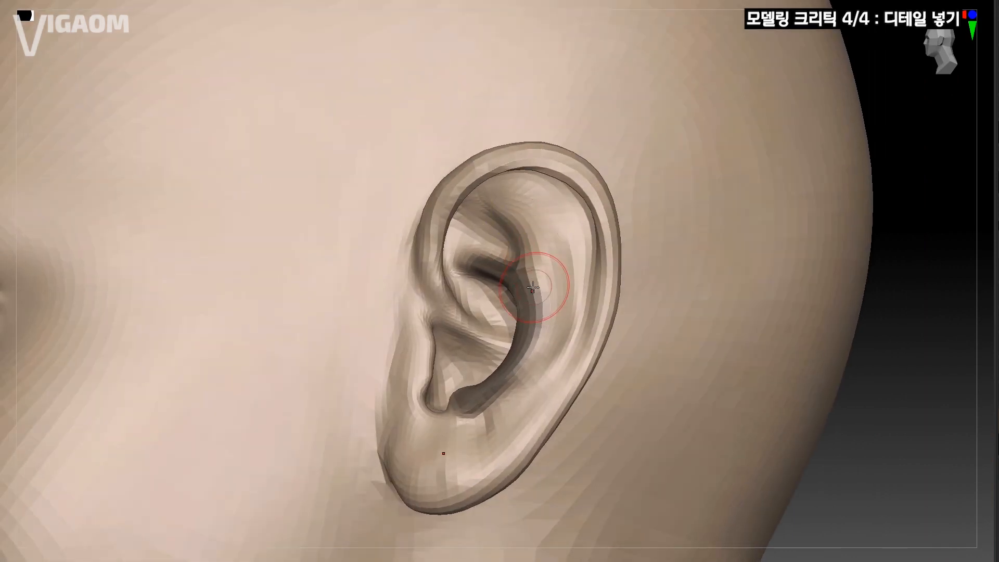
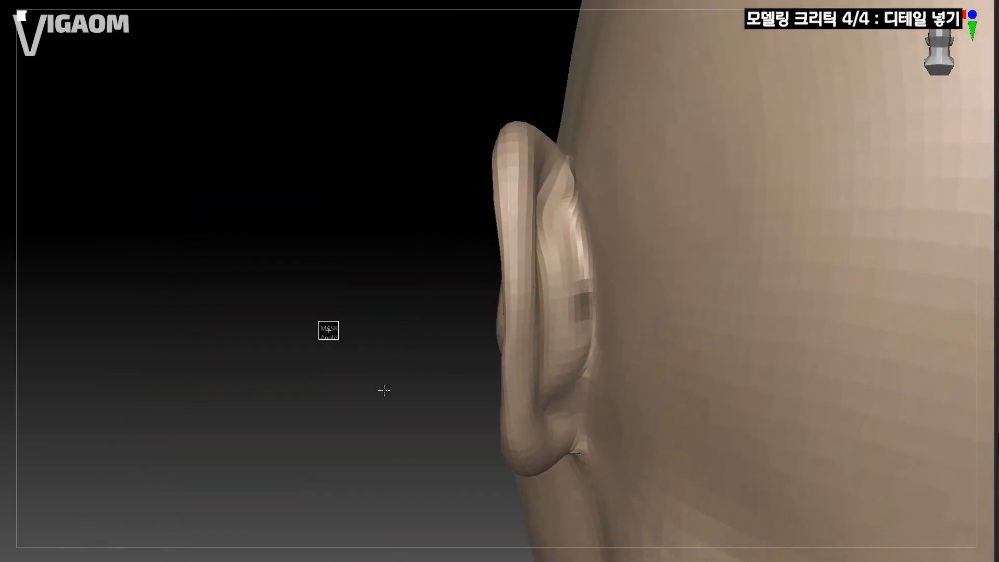
ctrl+drag(318, 321, 384, 391)
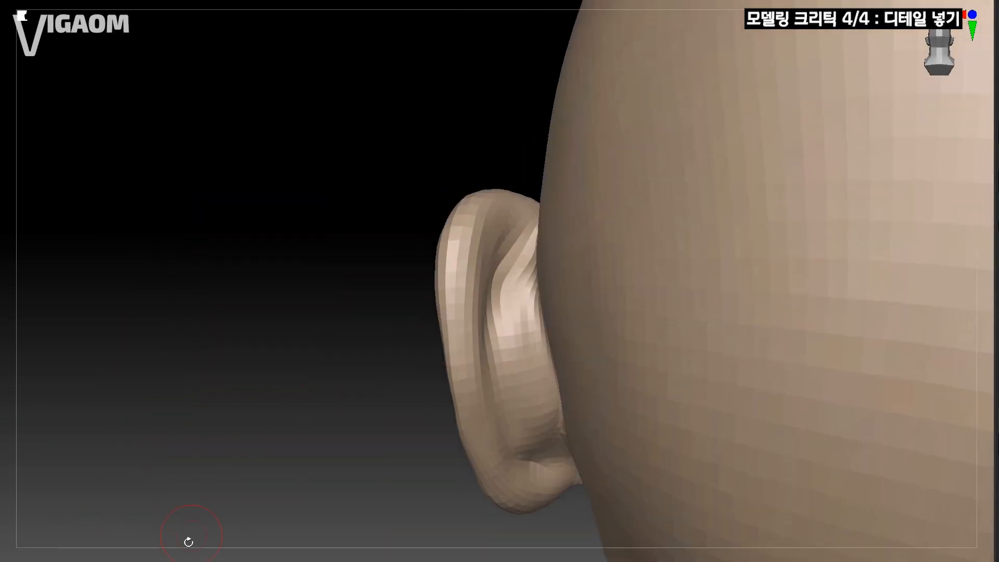
Step: Refine the concha's bulge behind the ear and the crease where it meets the head
mouse_move(187, 539)
mouse_down()
mouse_move(496, 287)
mouse_move(447, 282)
mouse_up()
right_drag(419, 328, 463, 224)
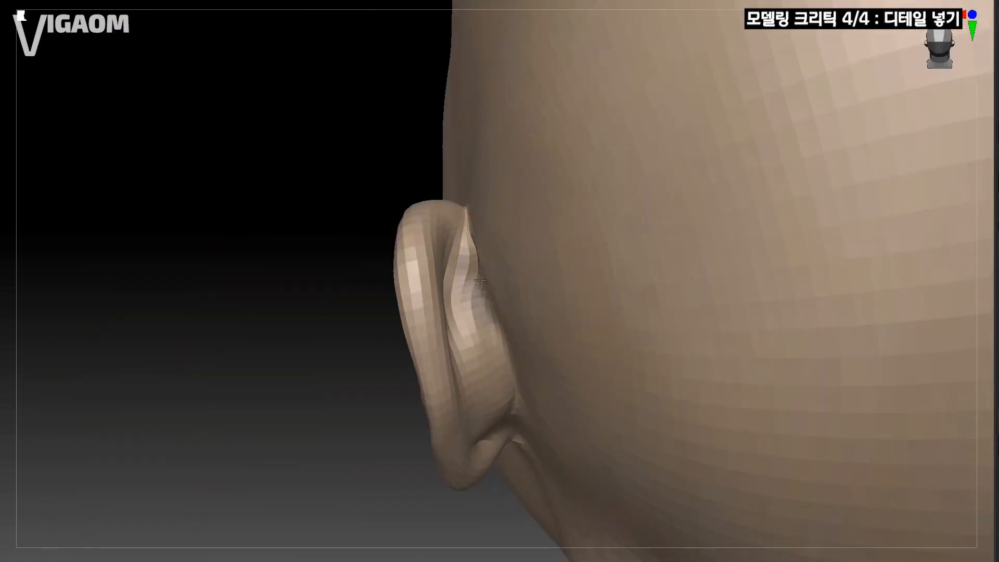
right_drag(412, 245, 470, 226)
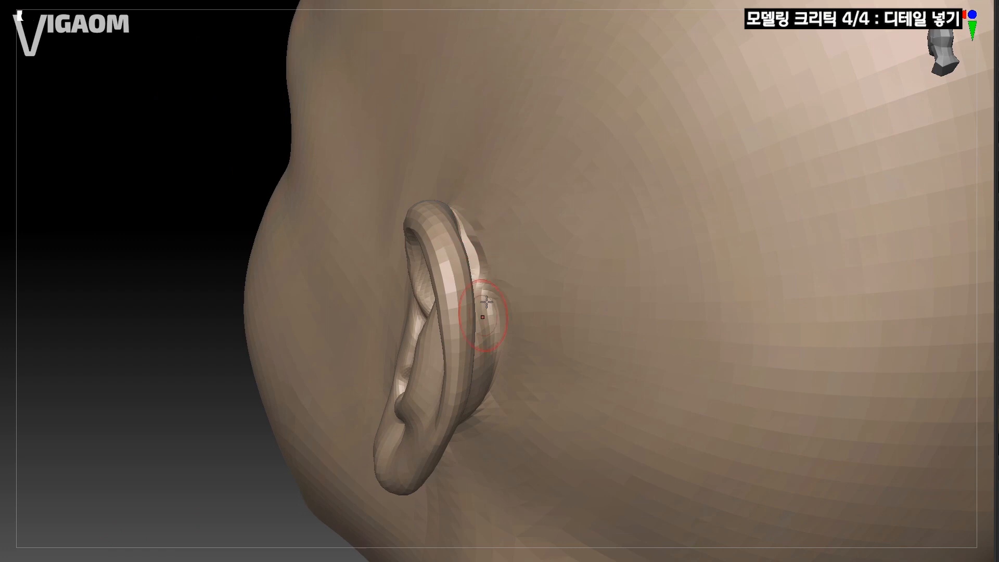
right_drag(487, 302, 494, 311)
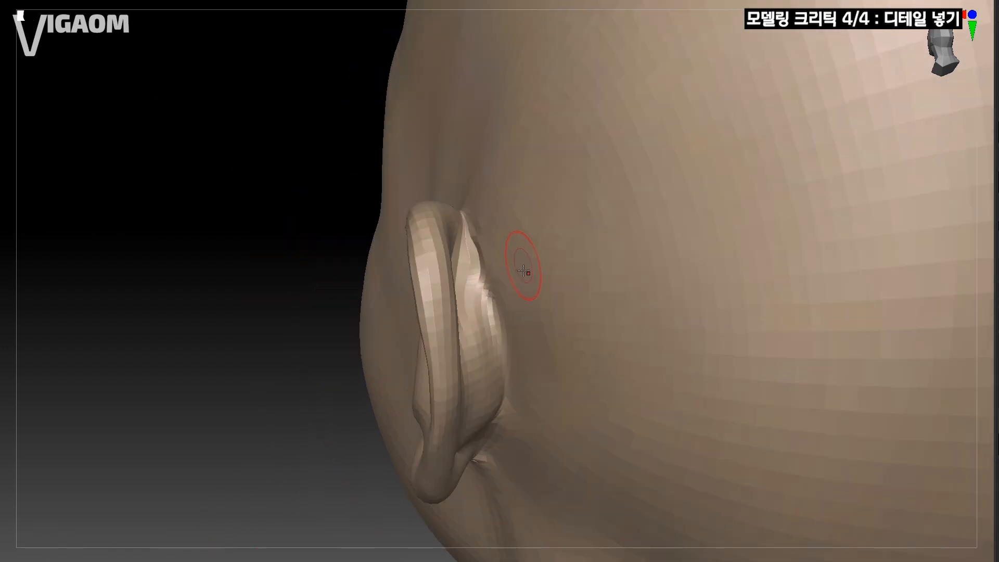
mouse_move(490, 314)
right_down()
mouse_move(484, 341)
mouse_move(463, 290)
mouse_move(461, 299)
mouse_move(470, 261)
mouse_move(479, 268)
right_up()
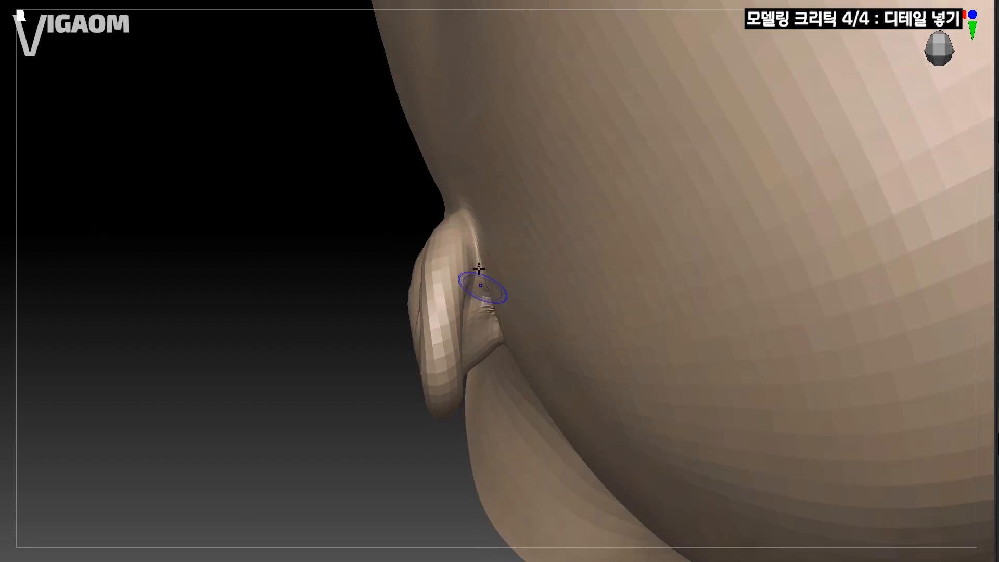
Step: Rework the upper attachment behind the ear and hollow the area behind the earlobe
right_drag(461, 233, 473, 258)
mouse_move(469, 212)
right_down()
mouse_move(476, 229)
mouse_move(487, 216)
mouse_move(494, 238)
mouse_move(503, 237)
right_up()
key(s)
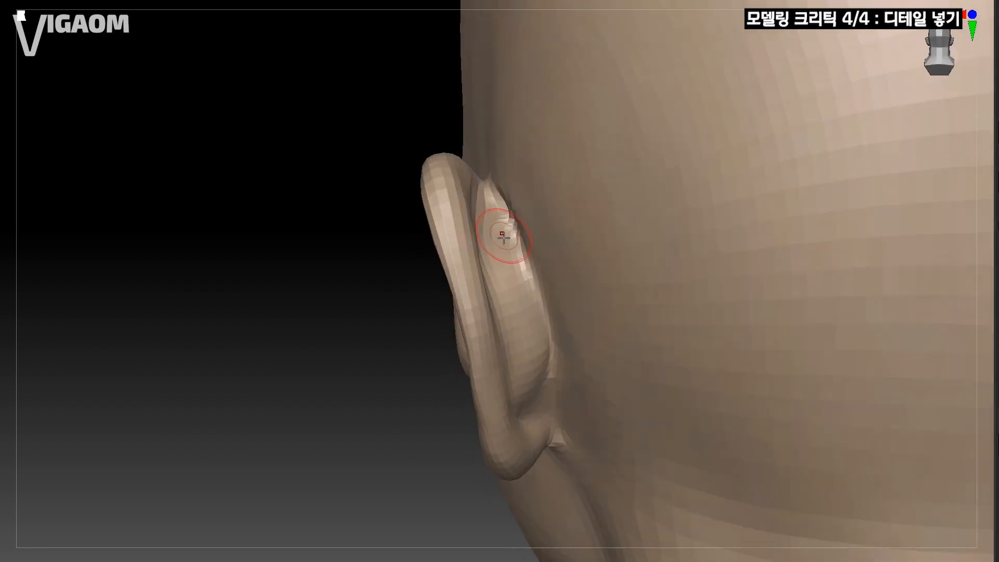
mouse_move(528, 298)
right_down()
mouse_move(513, 263)
mouse_move(535, 351)
mouse_move(517, 264)
right_up()
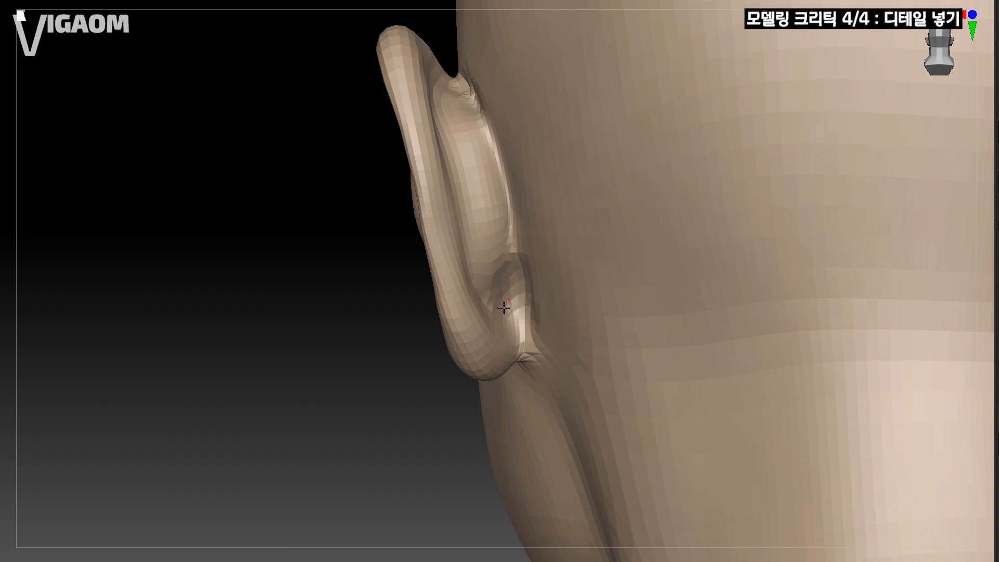
Step: Smooth the hollow behind the earlobe and blend the area behind the ear into the skull and neck
right_drag(504, 307, 530, 255)
right_drag(513, 307, 496, 293)
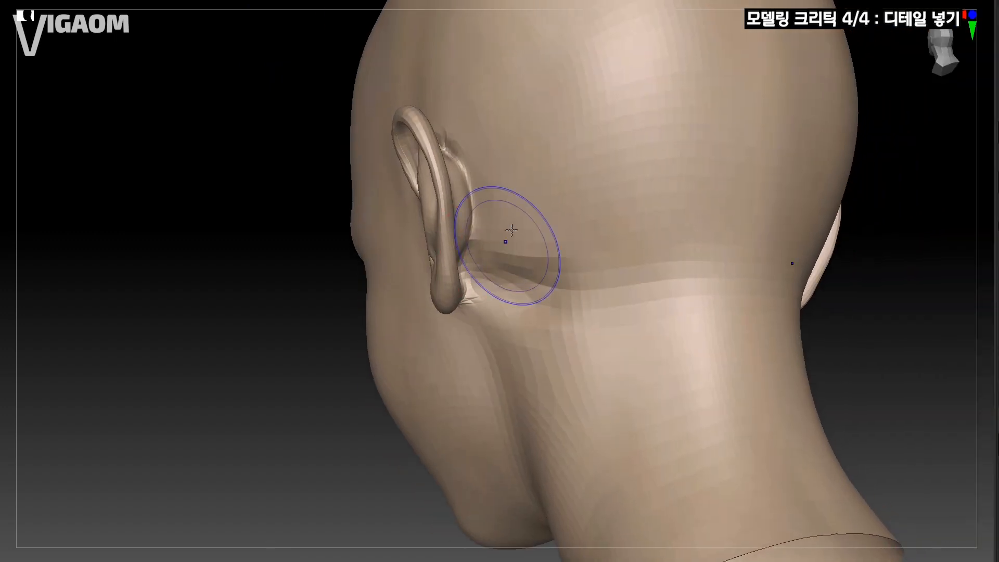
right_drag(557, 257, 502, 277)
drag(565, 246, 541, 257)
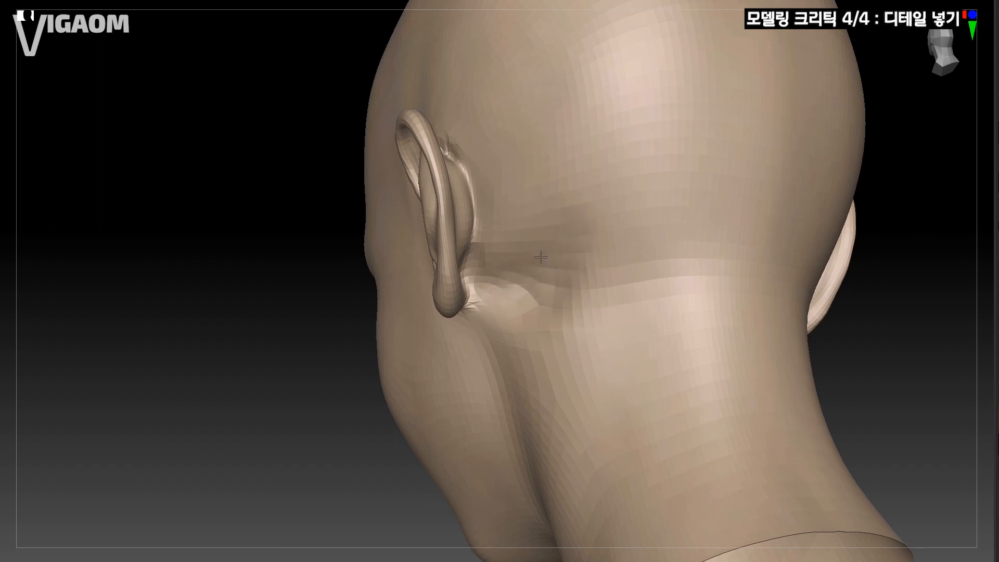
right_drag(562, 323, 551, 241)
right_drag(512, 243, 494, 233)
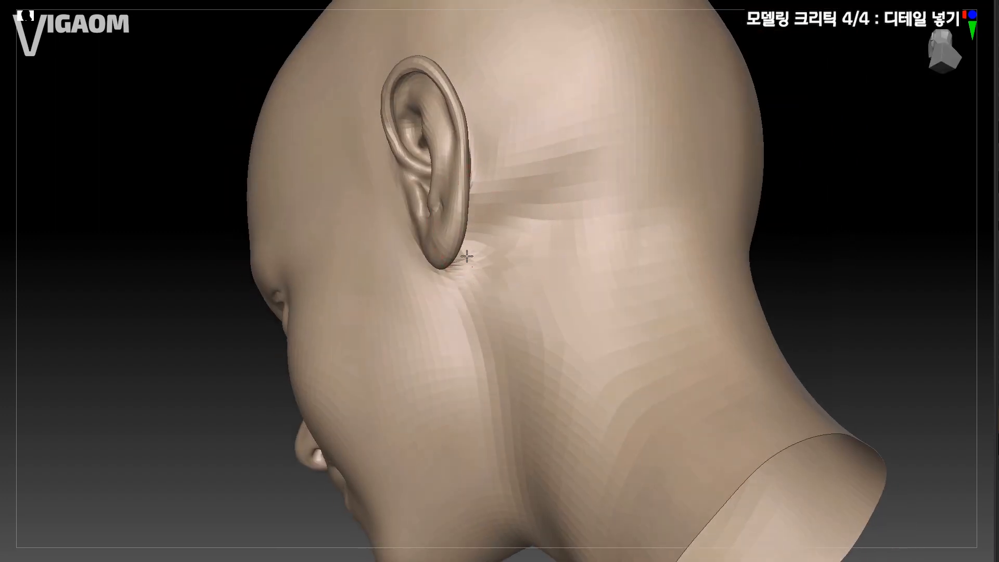
Step: Soften the ridge at the skull base and shape the neck muscle's attachment below and behind the ear
alt+drag(466, 256, 481, 307)
alt+right_drag(492, 249, 495, 226)
mouse_move(504, 370)
right_down()
mouse_move(482, 219)
mouse_move(516, 226)
mouse_move(529, 196)
mouse_move(471, 184)
right_up()
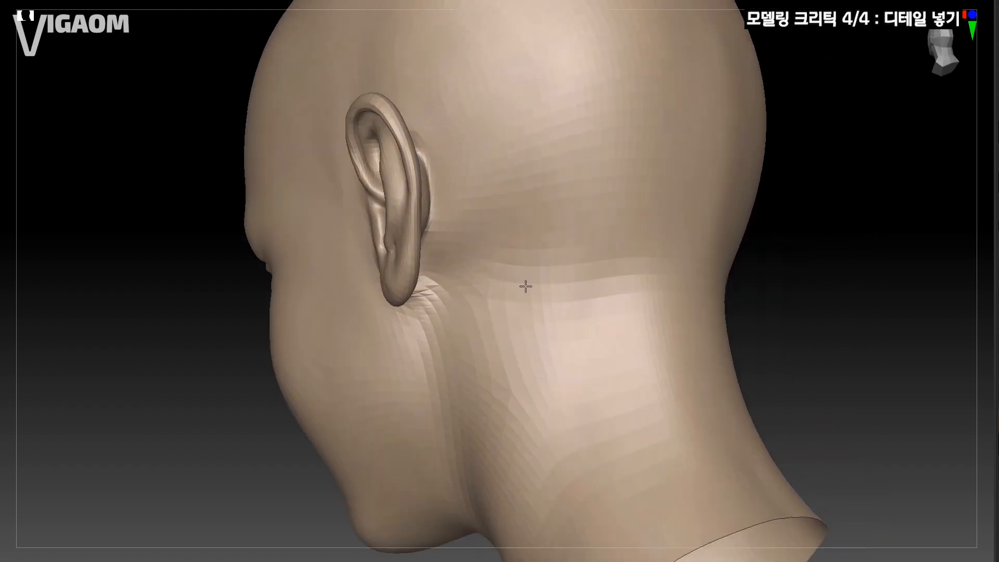
mouse_move(525, 287)
right_down()
mouse_move(508, 203)
mouse_move(502, 240)
mouse_move(468, 224)
mouse_move(508, 204)
mouse_move(486, 172)
mouse_move(472, 179)
mouse_move(536, 190)
right_up()
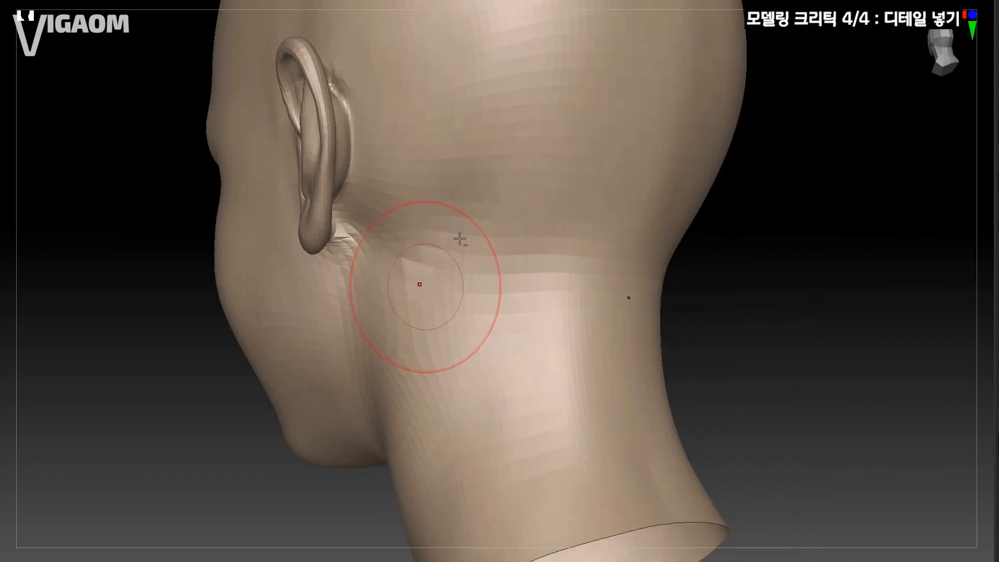
mouse_move(460, 238)
right_down()
mouse_move(493, 185)
mouse_move(476, 263)
right_up()
key(s)
mouse_move(507, 230)
right_down()
mouse_move(505, 178)
mouse_move(500, 203)
mouse_move(521, 208)
mouse_move(498, 250)
mouse_move(542, 154)
mouse_move(566, 211)
right_up()
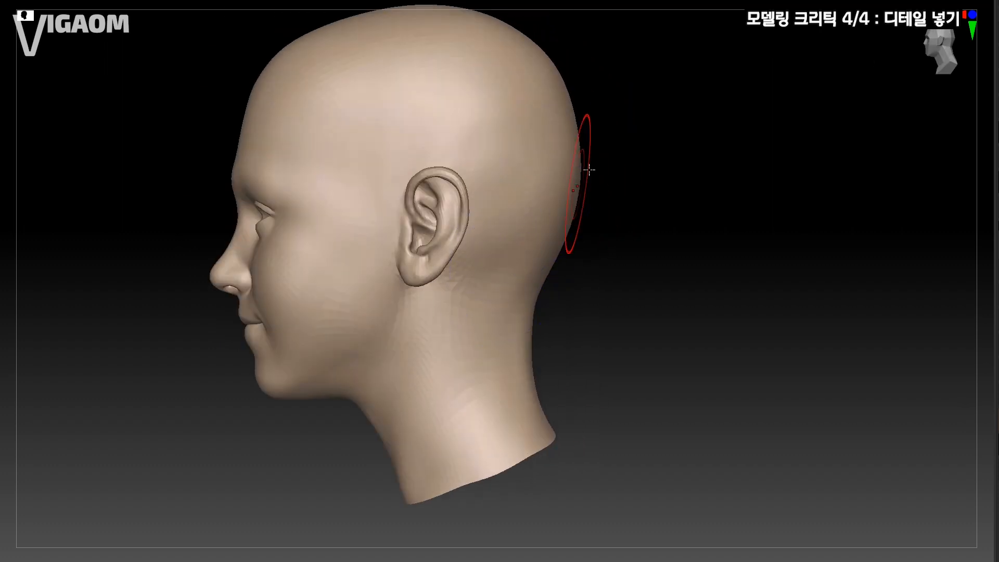
Step: Refine the ear's outline and lobe while checking it from the front and from below
right_drag(589, 170, 651, 191)
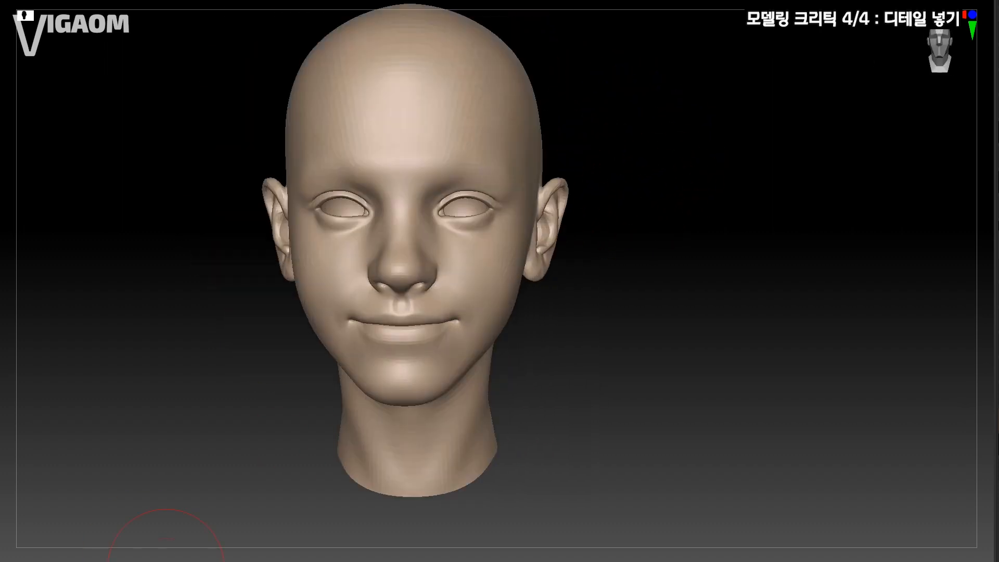
alt+right_drag(540, 259, 488, 333)
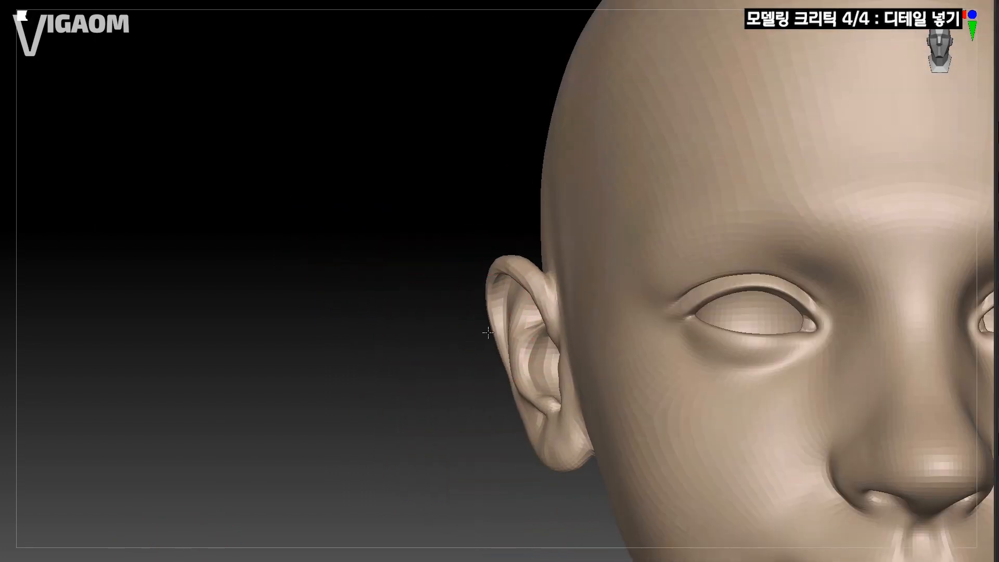
mouse_move(497, 283)
right_down()
mouse_move(494, 276)
mouse_move(509, 290)
mouse_move(491, 279)
mouse_move(500, 360)
mouse_move(522, 305)
mouse_move(543, 333)
mouse_move(530, 314)
right_up()
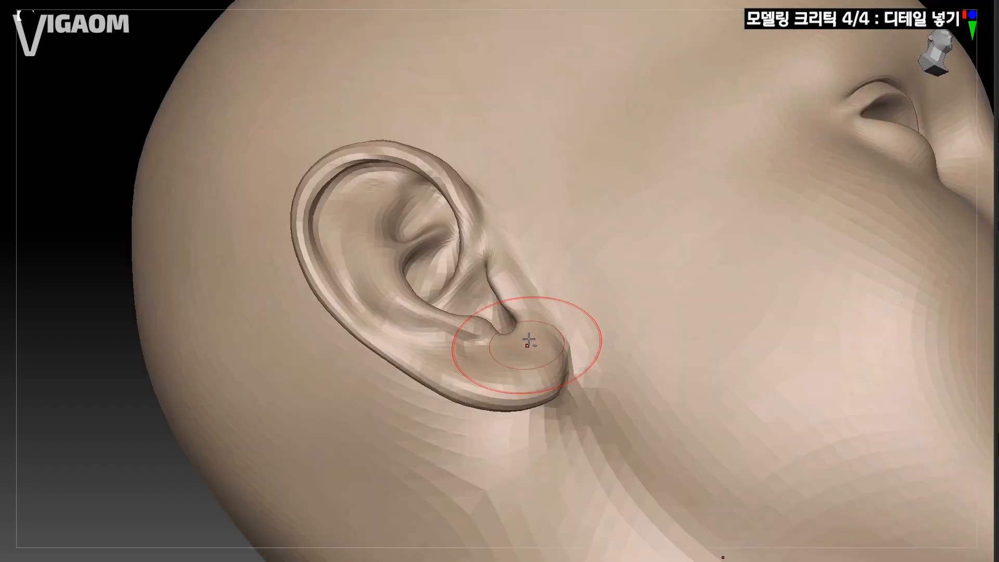
right_drag(529, 339, 349, 203)
ctrl+right_drag(349, 203, 359, 270)
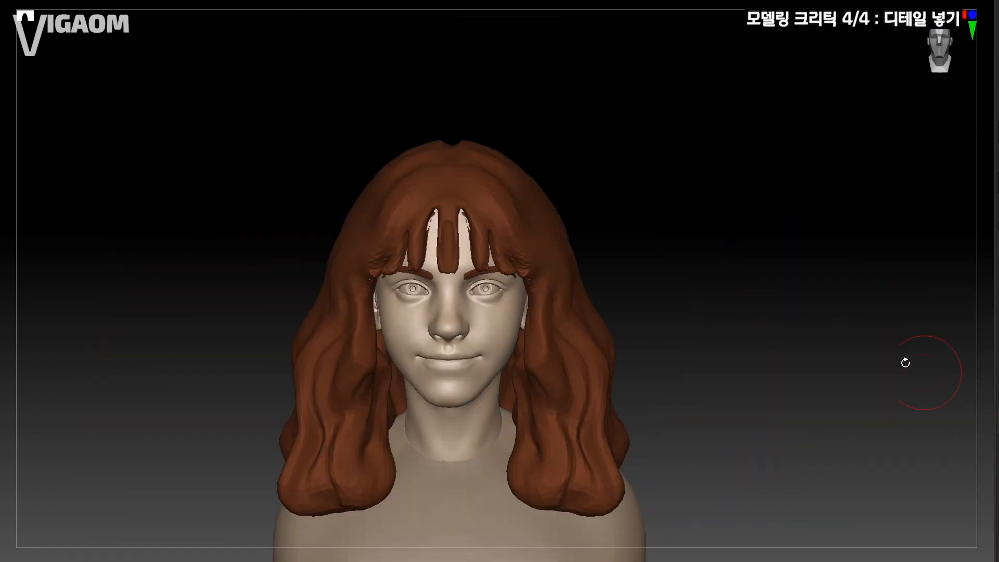
Step: Isolate the head, touch up the ear's antihelix and inner folds, and show the hair and body again
right_drag(904, 362, 627, 201)
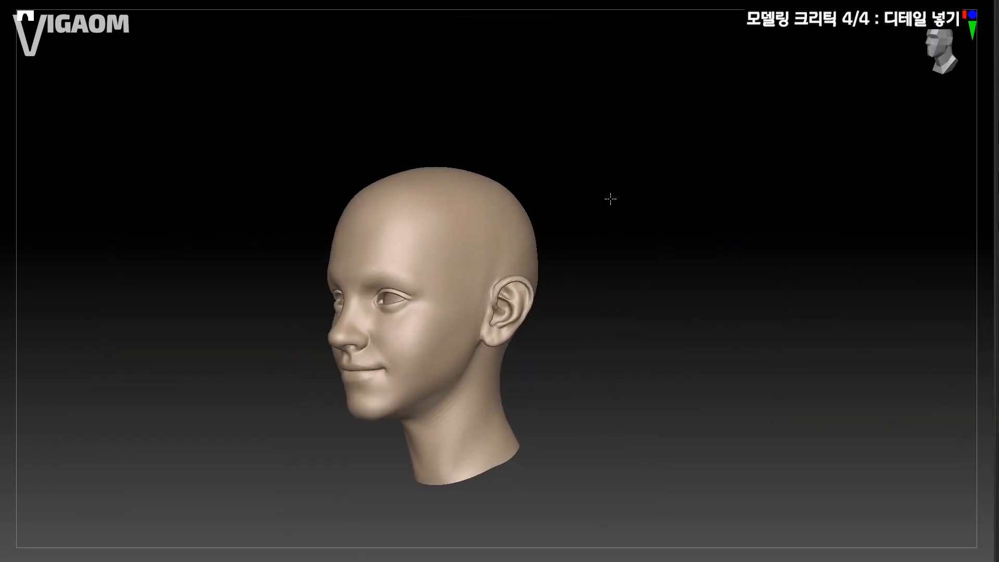
right_drag(609, 198, 583, 201)
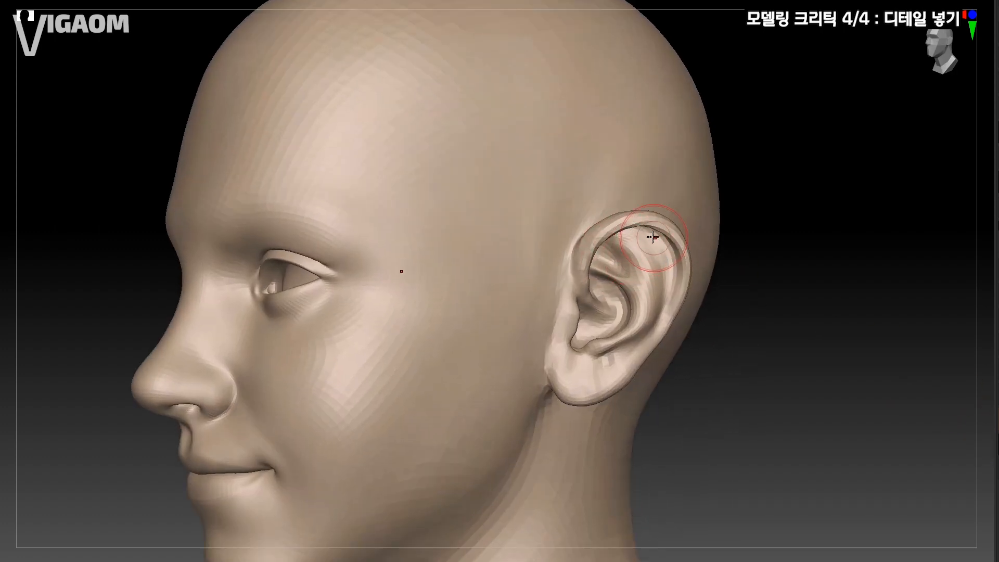
ctrl+right_drag(647, 257, 666, 285)
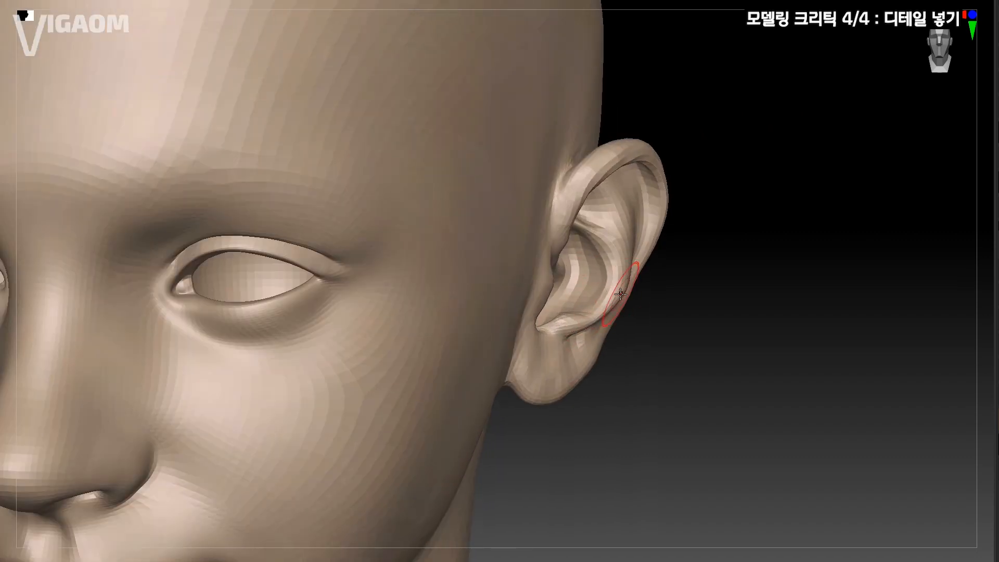
key(d)
drag(997, 444, 982, 428)
drag(750, 312, 854, 314)
drag(998, 444, 993, 426)
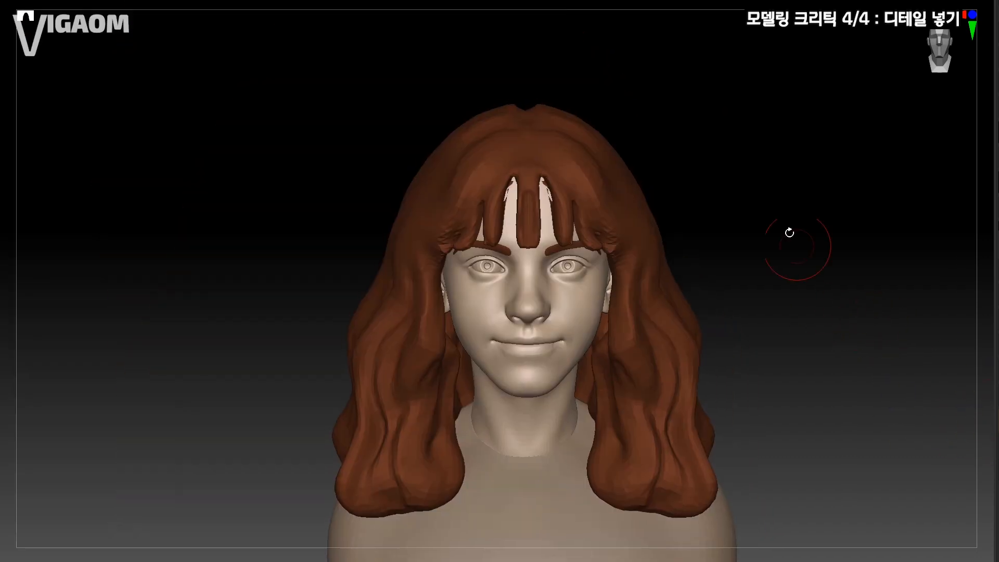
Step: Shape the inner corners of the eyes, defining the tear duct area where the lids meet
drag(787, 230, 728, 156)
mouse_move(544, 297)
right_down()
mouse_move(598, 320)
mouse_move(555, 299)
mouse_move(558, 318)
mouse_move(589, 262)
mouse_move(570, 272)
right_up()
mouse_move(415, 254)
right_down()
mouse_move(726, 195)
mouse_move(574, 253)
mouse_move(570, 279)
mouse_move(508, 314)
mouse_move(528, 390)
right_up()
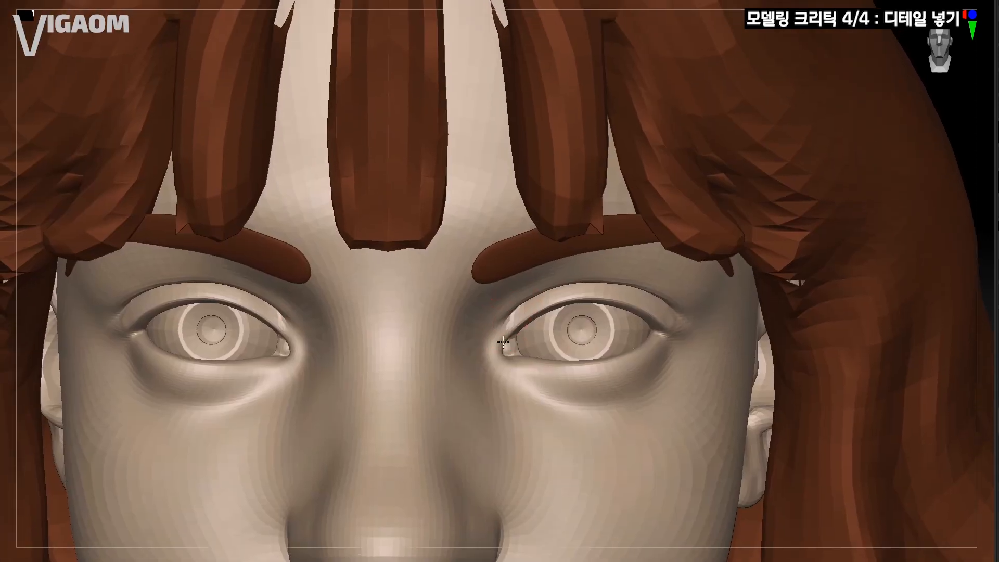
ctrl+right_drag(529, 350, 505, 364)
key(s)
mouse_move(514, 326)
right_down()
mouse_move(528, 317)
mouse_move(522, 294)
mouse_move(526, 323)
right_up()
key(s)
right_drag(526, 324, 512, 329)
drag(535, 342, 537, 346)
right_drag(539, 345, 529, 346)
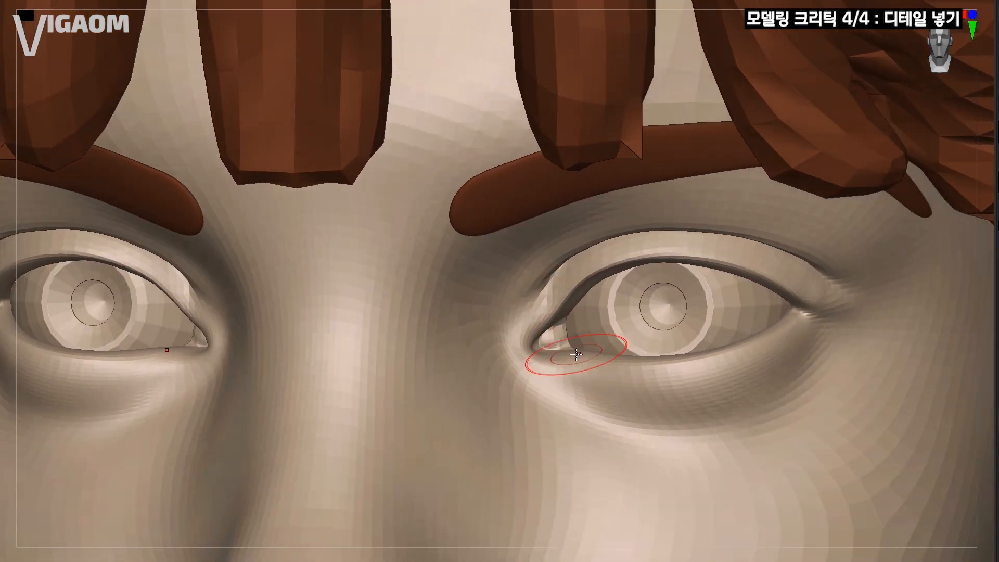
Step: Refine the lower eyelid near the inner corner and smooth its transition into the side of the nose
drag(577, 353, 578, 347)
mouse_move(594, 362)
right_down()
mouse_move(610, 345)
mouse_move(607, 309)
right_up()
alt+right_drag(520, 299, 568, 250)
right_drag(567, 250, 638, 260)
alt+right_drag(448, 291, 546, 276)
ctrl+right_drag(546, 276, 484, 327)
ctrl+right_drag(564, 297, 546, 229)
alt+right_drag(612, 255, 588, 235)
alt+right_drag(516, 243, 484, 262)
ctrl+right_drag(484, 263, 489, 284)
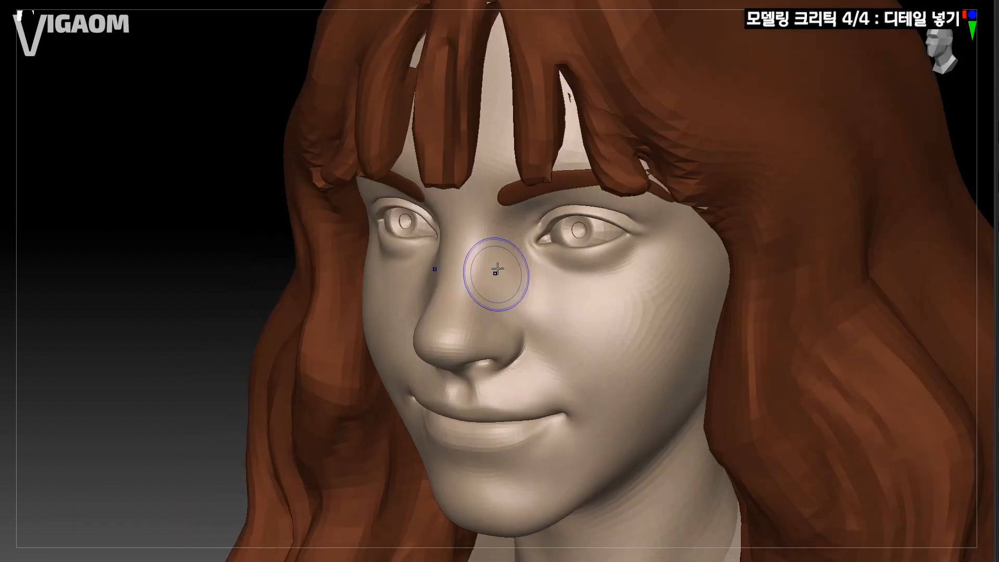
Step: Rework the nose bridge and its side planes, smoothing the surface down toward the nose tip
key(s)
mouse_move(552, 327)
right_down()
mouse_move(541, 288)
mouse_move(543, 300)
mouse_move(557, 281)
right_up()
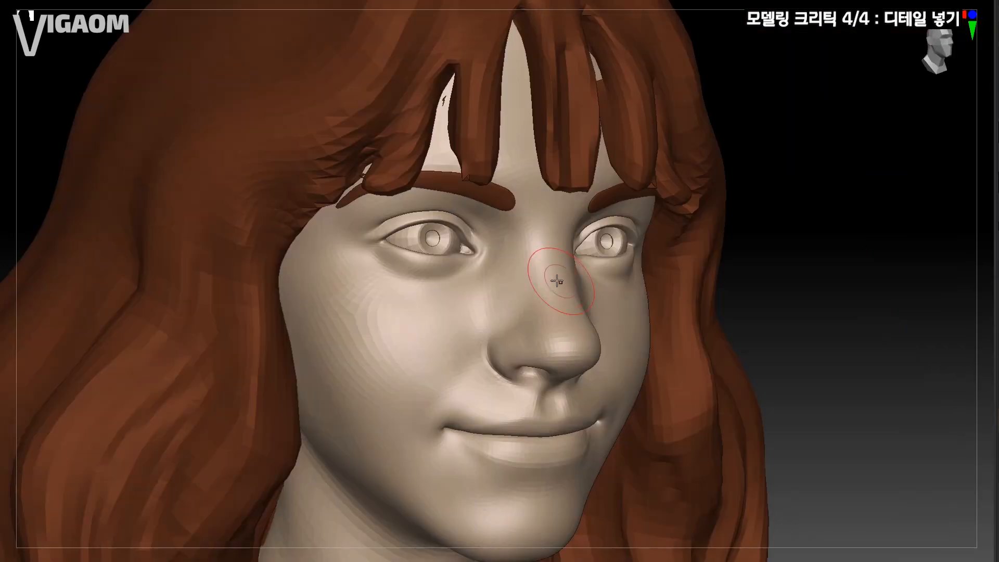
right_drag(480, 321, 493, 286)
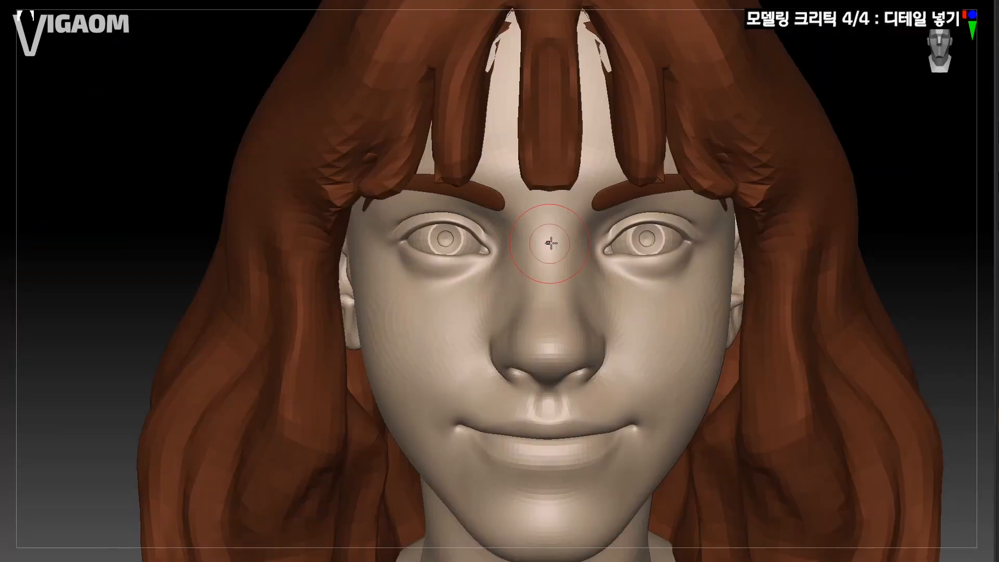
key(s)
mouse_move(580, 278)
right_down()
mouse_move(555, 302)
mouse_move(529, 269)
right_up()
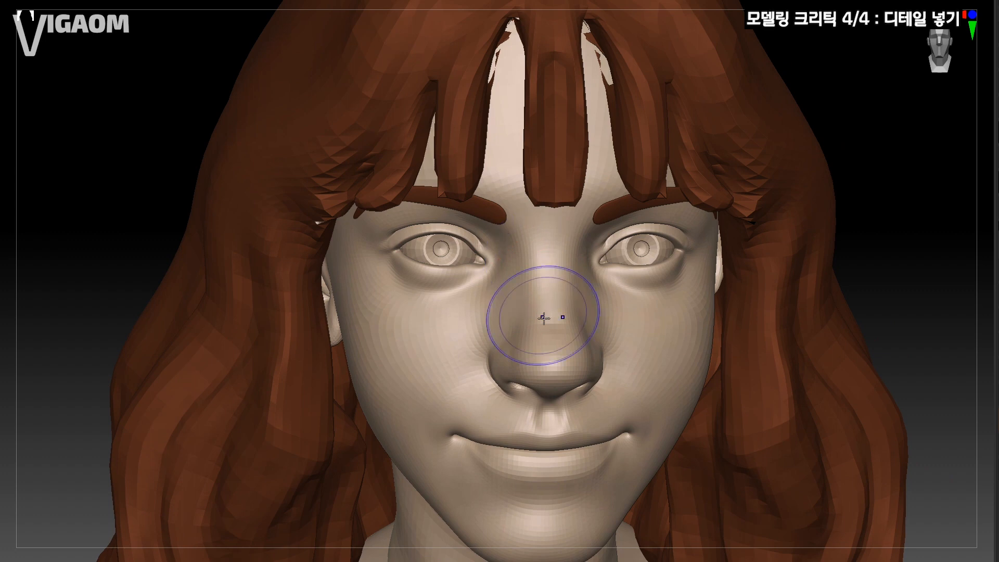
mouse_move(544, 327)
right_down()
mouse_move(535, 305)
mouse_move(486, 352)
mouse_move(465, 329)
mouse_move(509, 312)
mouse_move(487, 339)
mouse_move(715, 144)
mouse_move(586, 297)
mouse_move(511, 328)
mouse_move(455, 279)
mouse_move(460, 241)
mouse_move(473, 290)
mouse_move(534, 287)
mouse_move(469, 264)
mouse_move(468, 245)
mouse_move(358, 325)
right_up()
key(s)
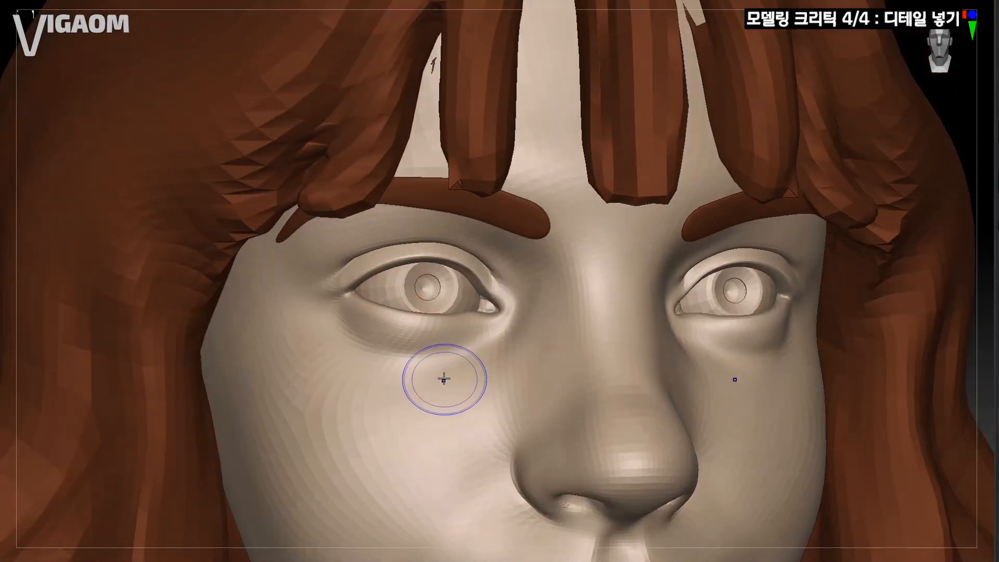
Step: Smooth the area under the eyes into the cheeks and the surface below the lower lip
right_drag(444, 378, 449, 347)
mouse_move(369, 375)
ctrl+right_down()
mouse_move(422, 312)
mouse_move(450, 353)
mouse_move(444, 416)
mouse_move(529, 295)
mouse_move(524, 273)
mouse_move(584, 275)
mouse_move(575, 267)
ctrl+right_up()
mouse_move(641, 285)
right_down()
mouse_move(538, 292)
mouse_move(627, 292)
right_up()
mouse_move(627, 291)
ctrl+right_down()
mouse_move(517, 372)
mouse_move(541, 391)
ctrl+right_up()
mouse_move(541, 390)
alt+right_down()
mouse_move(555, 338)
mouse_move(458, 363)
mouse_move(474, 367)
alt+right_up()
key(s)
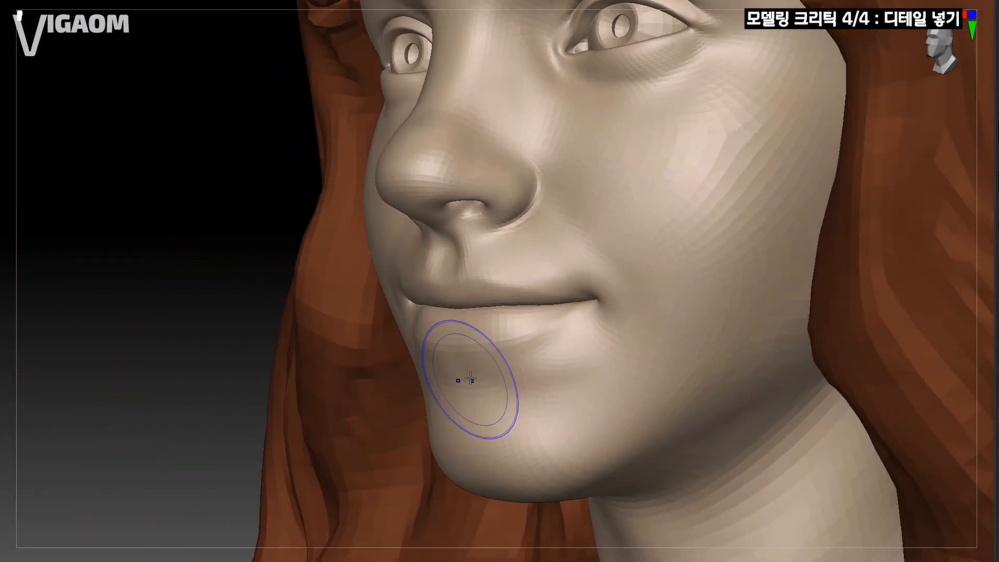
Step: Shape the chin and the area beneath the lower lip, blending it toward the jaw and mouth corners
right_drag(599, 365, 607, 326)
key(s)
drag(608, 325, 629, 326)
right_drag(629, 326, 643, 315)
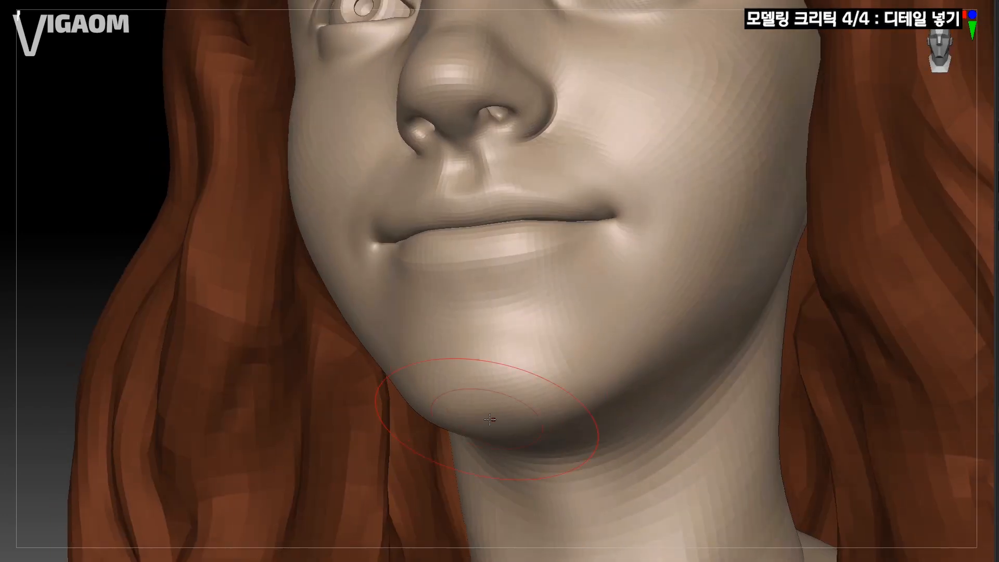
right_drag(495, 416, 562, 406)
right_drag(634, 339, 583, 359)
mouse_move(583, 359)
ctrl+right_down()
mouse_move(609, 327)
mouse_move(600, 353)
mouse_move(584, 301)
mouse_move(540, 257)
ctrl+right_up()
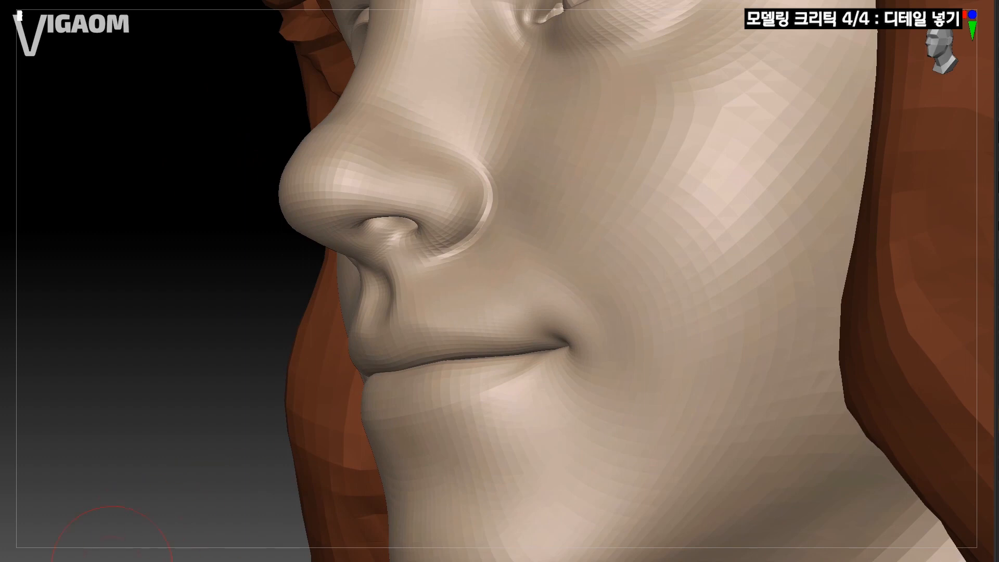
Step: Soften the mouth corners and the fold between the nose wing, upper lip and cheek
drag(105, 556, 137, 550)
mouse_move(532, 255)
right_down()
mouse_move(572, 300)
mouse_move(584, 234)
mouse_move(596, 236)
mouse_move(494, 247)
mouse_move(502, 265)
mouse_move(584, 239)
mouse_move(536, 260)
mouse_move(578, 235)
right_up()
right_drag(388, 310, 488, 266)
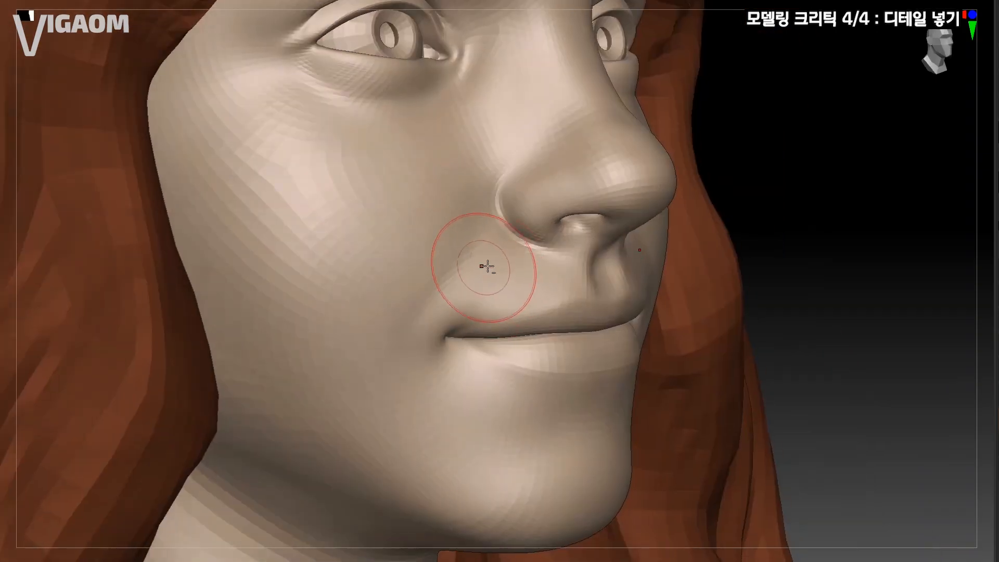
mouse_move(425, 312)
right_down()
mouse_move(442, 261)
mouse_move(466, 291)
right_up()
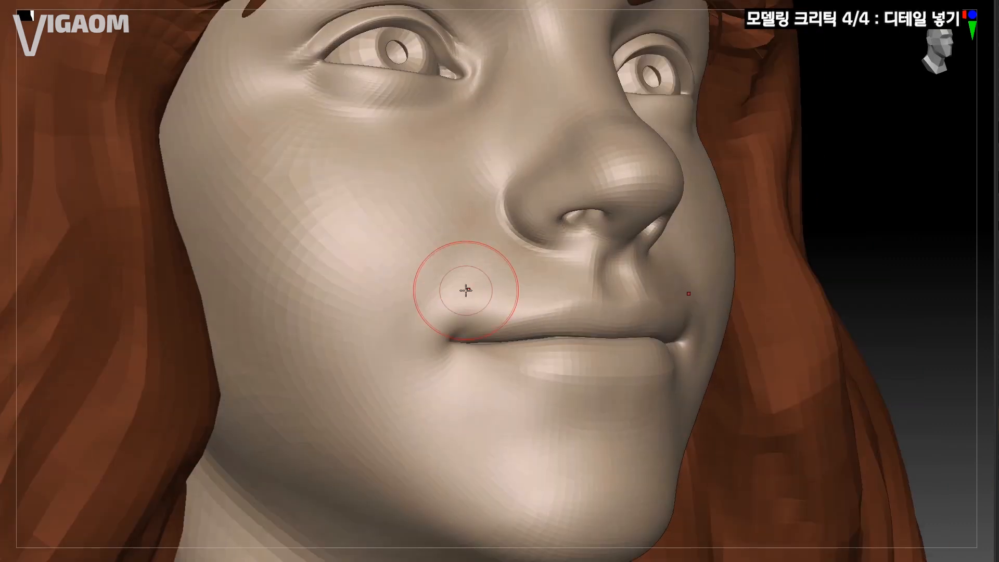
mouse_move(168, 555)
right_down()
mouse_move(589, 232)
mouse_move(560, 357)
right_up()
mouse_move(494, 284)
mouse_down()
mouse_move(571, 323)
mouse_move(566, 305)
mouse_up()
right_drag(565, 305, 705, 292)
ctrl+right_drag(704, 291, 605, 208)
ctrl+right_drag(604, 208, 647, 249)
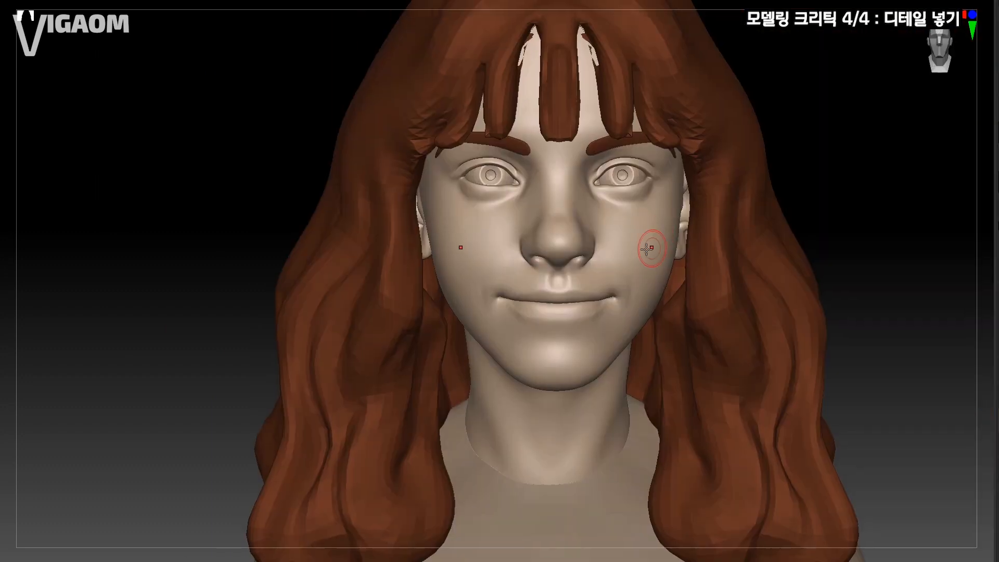
Step: Mask the face except the lower lip and the area below it, adjust that region, and clear the mask
right_drag(660, 287, 635, 312)
ctrl+right_drag(635, 313, 607, 302)
key(w)
mouse_move(607, 301)
ctrl+mouse_down()
mouse_move(573, 260)
mouse_move(598, 338)
ctrl+mouse_up()
key(q)
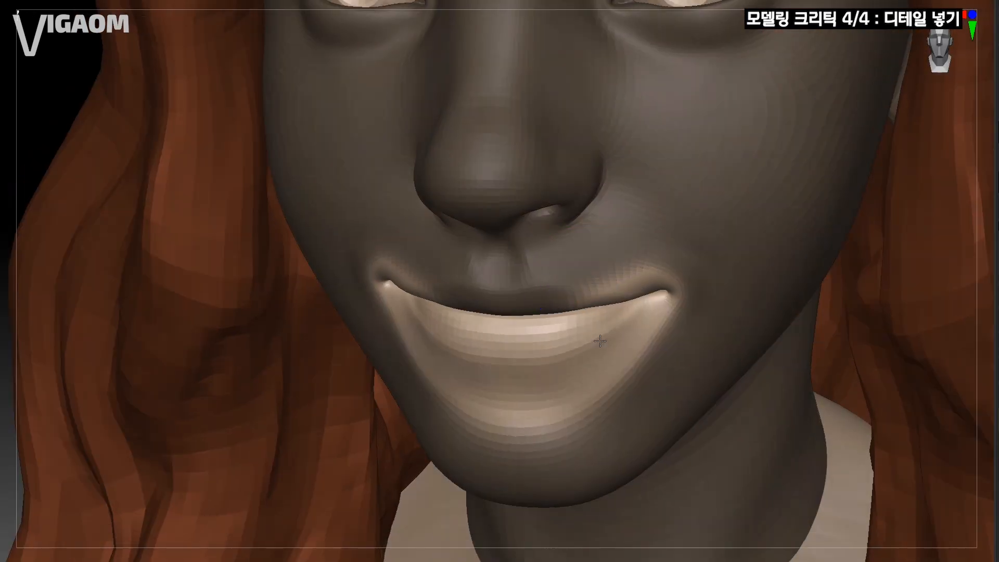
key(w)
mouse_move(598, 339)
ctrl+right_down()
mouse_move(387, 282)
mouse_move(613, 261)
mouse_move(591, 346)
mouse_move(729, 261)
ctrl+right_up()
key(q)
key(s)
ctrl+drag(780, 229, 812, 261)
shift+right_drag(812, 260, 770, 243)
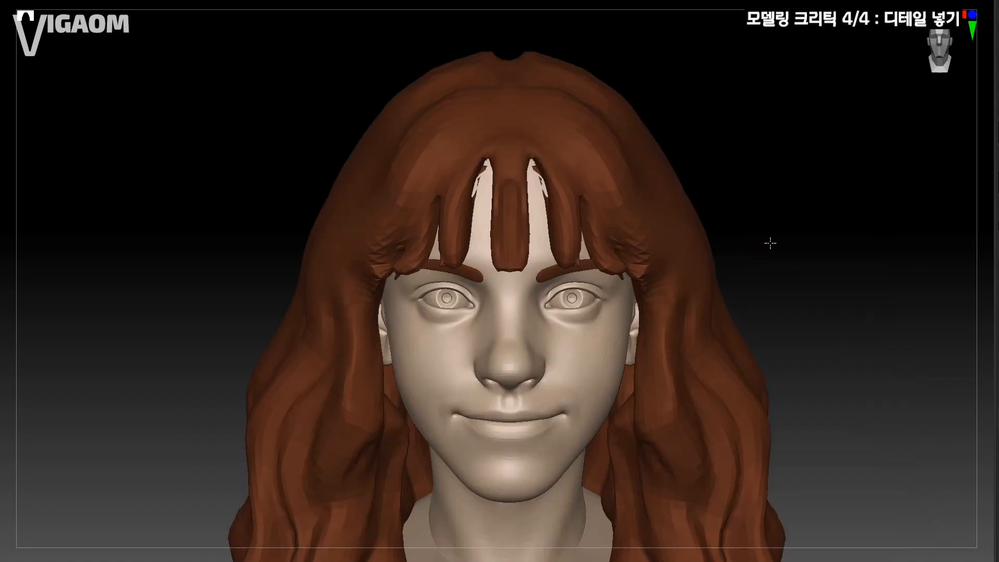
Step: Fine-tune the facial contour and the visible ears from the front with the hair shown
right_drag(402, 348, 364, 323)
mouse_move(365, 322)
ctrl+right_down()
mouse_move(473, 265)
mouse_move(520, 350)
mouse_move(453, 281)
mouse_move(475, 311)
mouse_move(469, 250)
mouse_move(510, 260)
ctrl+right_up()
mouse_move(510, 260)
ctrl+right_down()
mouse_move(479, 296)
mouse_move(473, 349)
mouse_move(489, 292)
ctrl+right_up()
mouse_move(489, 291)
right_down()
mouse_move(568, 315)
mouse_move(645, 302)
right_up()
mouse_move(646, 302)
ctrl+right_down()
mouse_move(598, 271)
mouse_move(608, 333)
mouse_move(510, 350)
mouse_move(517, 303)
mouse_move(619, 256)
ctrl+right_up()
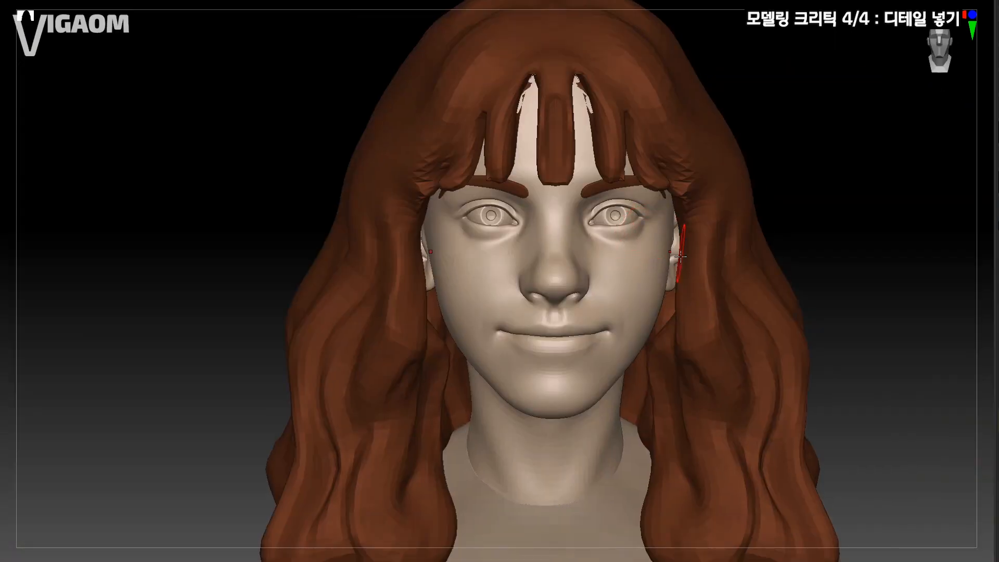
mouse_move(680, 257)
ctrl+right_down()
mouse_move(651, 241)
mouse_move(620, 255)
mouse_move(564, 230)
mouse_move(586, 333)
mouse_move(584, 310)
mouse_move(844, 164)
mouse_move(854, 145)
ctrl+right_up()
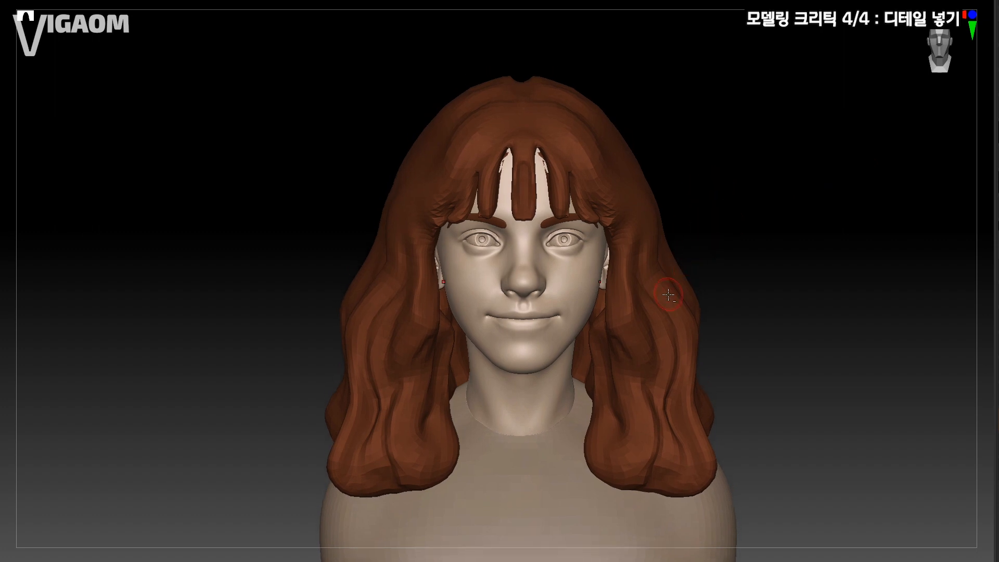
Step: Build up wavy strands across the side of the hair behind the face with the ClayBuildup brush
right_drag(668, 295, 685, 198)
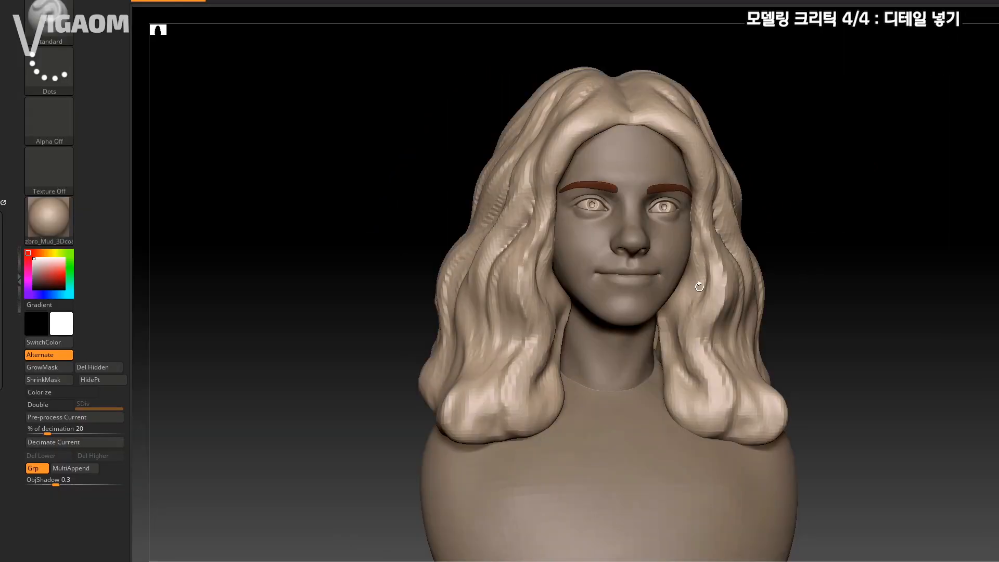
ctrl+right_drag(573, 364, 585, 406)
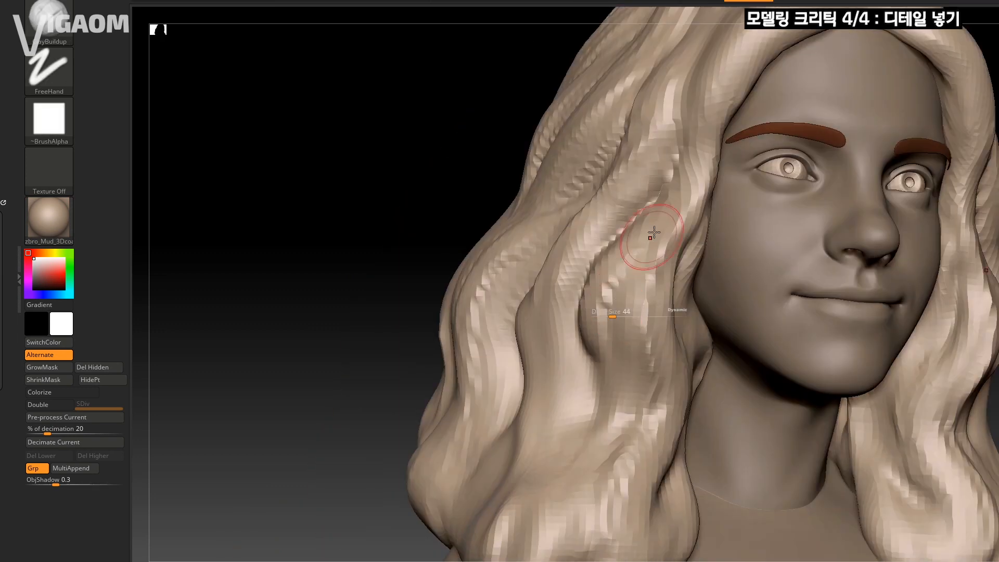
mouse_move(654, 232)
right_down()
mouse_move(641, 333)
mouse_move(576, 234)
right_up()
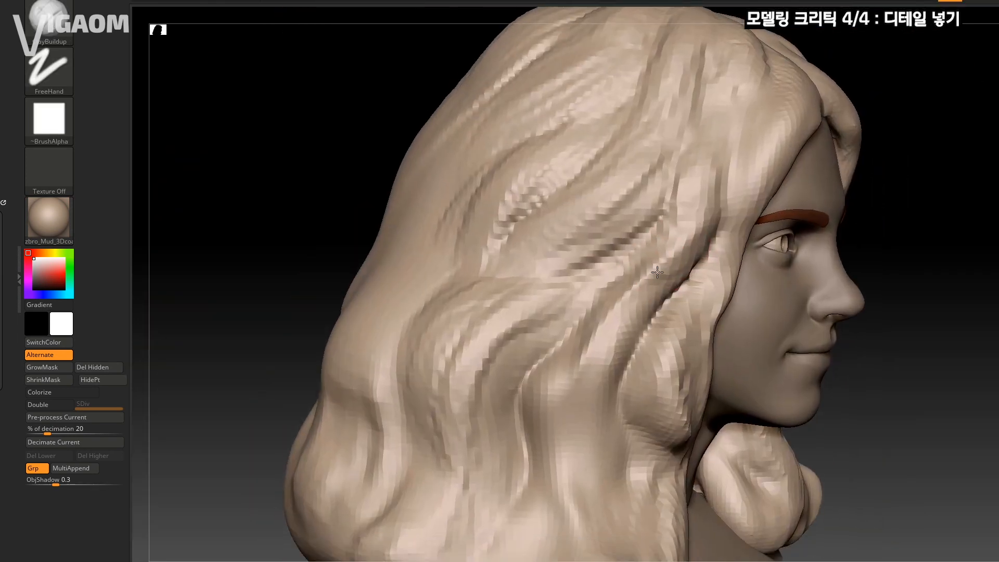
drag(657, 272, 624, 283)
mouse_move(624, 283)
right_down()
mouse_move(558, 323)
mouse_move(609, 398)
mouse_move(571, 419)
mouse_move(536, 326)
right_up()
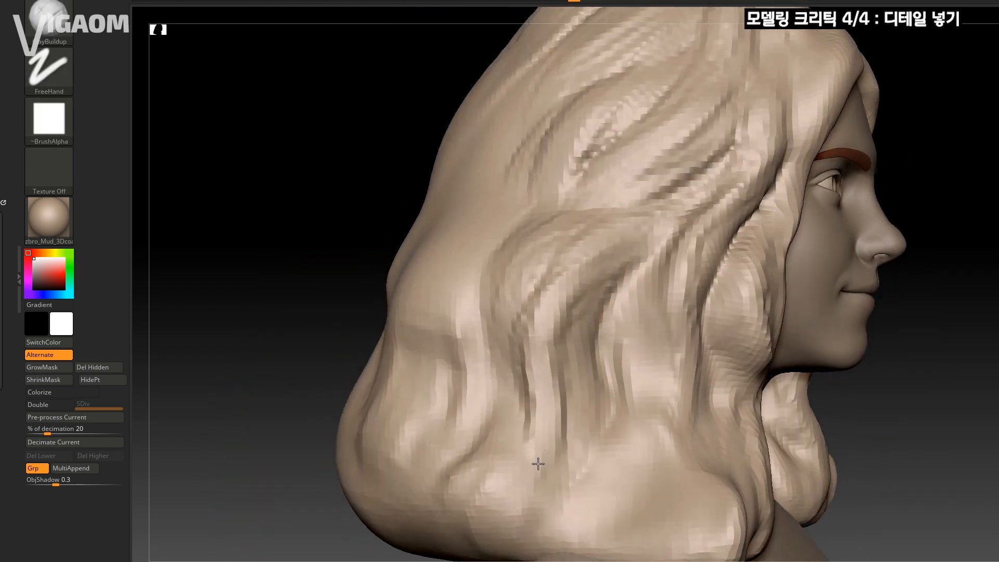
mouse_move(538, 464)
right_down()
mouse_move(587, 248)
mouse_move(541, 341)
right_up()
Step: Carve grooves between the wavy strands on the side of the hair with the DamStandard brush
key(b)
key(d)
key(s)
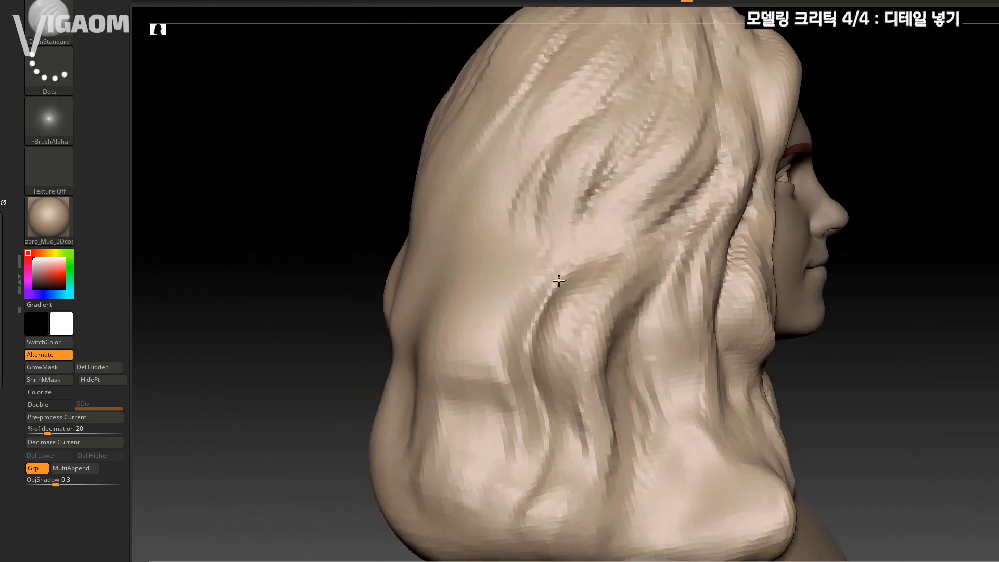
right_drag(559, 281, 643, 253)
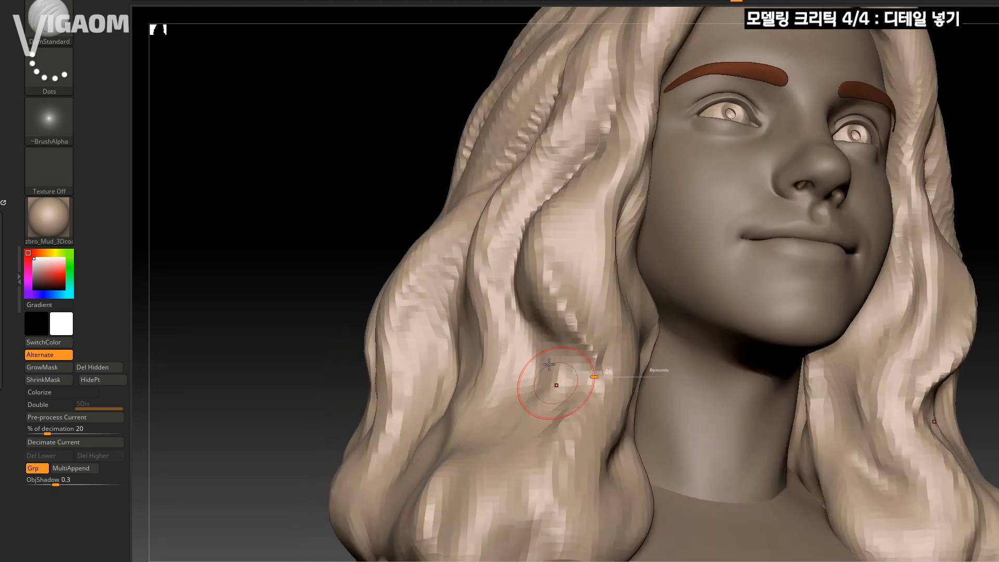
mouse_move(549, 364)
right_down()
mouse_move(595, 370)
mouse_move(535, 249)
right_up()
drag(536, 250, 588, 294)
Step: Add volume to the lock beside the cheek with the ClayBuildup brush
mouse_move(588, 294)
right_down()
mouse_move(533, 335)
mouse_move(422, 339)
mouse_move(507, 189)
right_up()
key(b)
key(c)
key(b)
drag(506, 190, 491, 220)
mouse_move(491, 221)
right_down()
mouse_move(518, 335)
mouse_move(486, 252)
mouse_move(533, 340)
right_up()
Step: Cut finer strand lines into the face-framing locks with the DamStandard brush
key(b)
key(d)
key(s)
key(s)
mouse_move(479, 281)
right_down()
mouse_move(509, 252)
mouse_move(526, 274)
right_up()
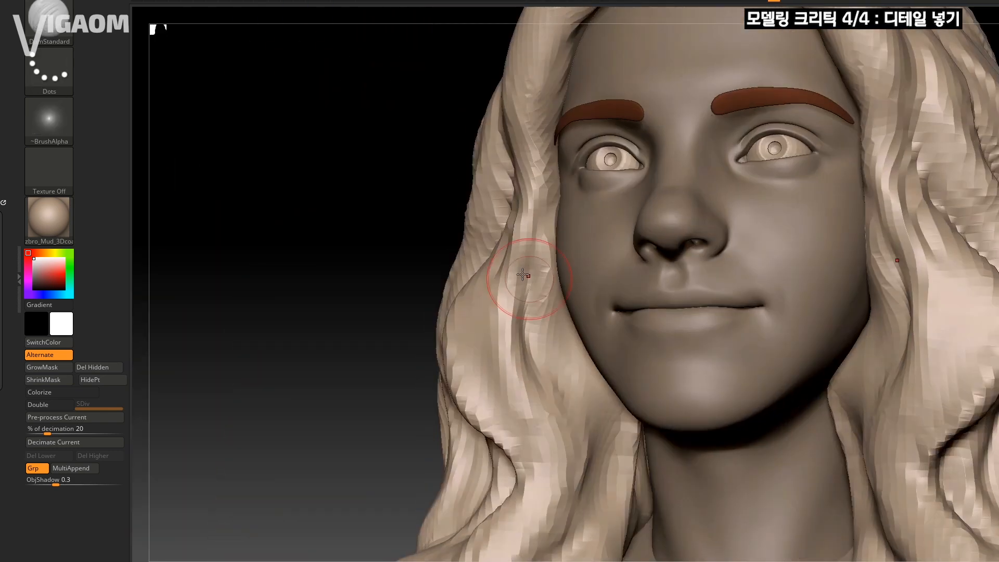
drag(526, 274, 513, 313)
mouse_move(512, 312)
right_down()
mouse_move(501, 252)
mouse_move(516, 351)
mouse_move(536, 254)
right_up()
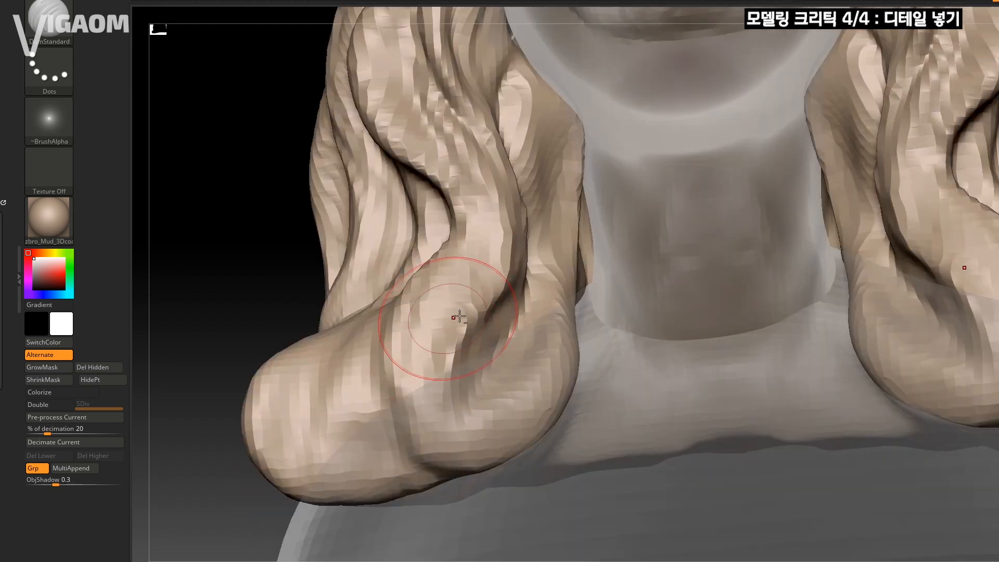
Step: Carve strand grooves on the lower side of the hair toward the back with the DamStandard brush
mouse_move(460, 316)
right_down()
mouse_move(463, 221)
mouse_move(525, 267)
mouse_move(559, 272)
mouse_move(517, 256)
mouse_move(563, 193)
mouse_move(576, 248)
right_up()
key(s)
key(s)
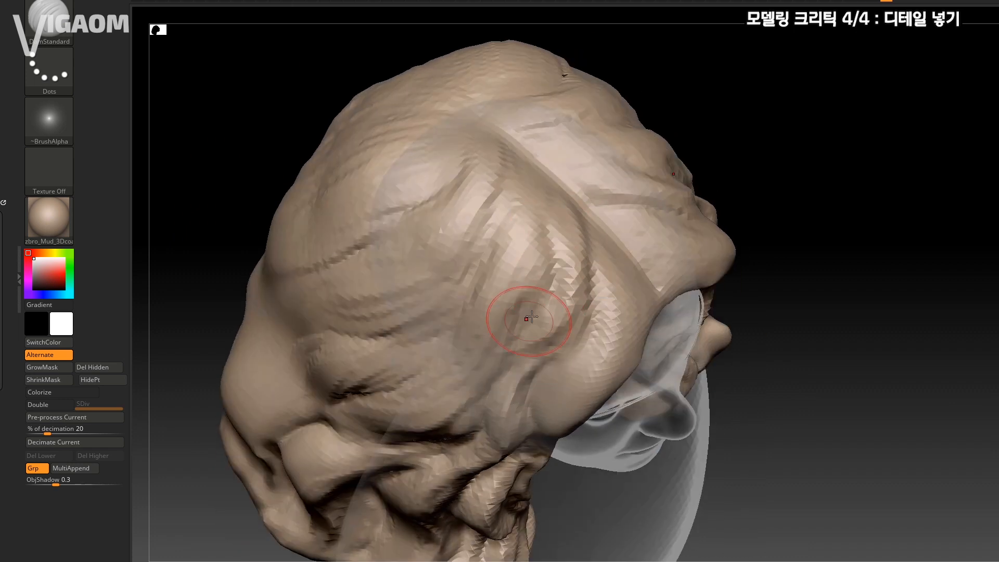
mouse_move(532, 317)
right_down()
mouse_move(546, 245)
mouse_move(502, 263)
mouse_move(424, 268)
mouse_move(536, 223)
mouse_move(568, 230)
right_up()
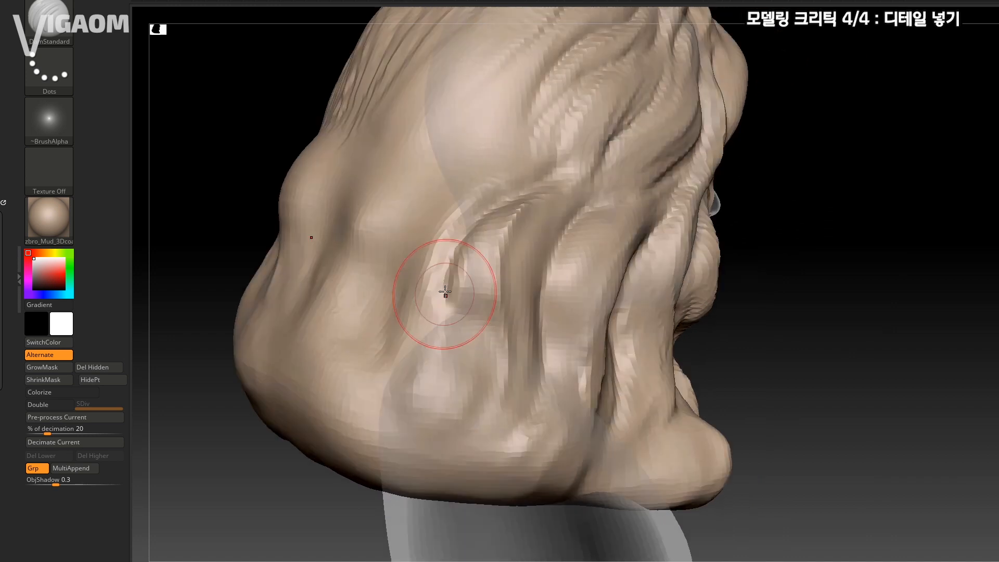
drag(445, 292, 418, 439)
Step: Build wavy ridges on the lower back side of the hair with the ClayBuildup brush and even out the surface
mouse_move(350, 473)
right_down()
mouse_move(326, 508)
mouse_move(341, 497)
right_up()
key(b)
key(c)
key(b)
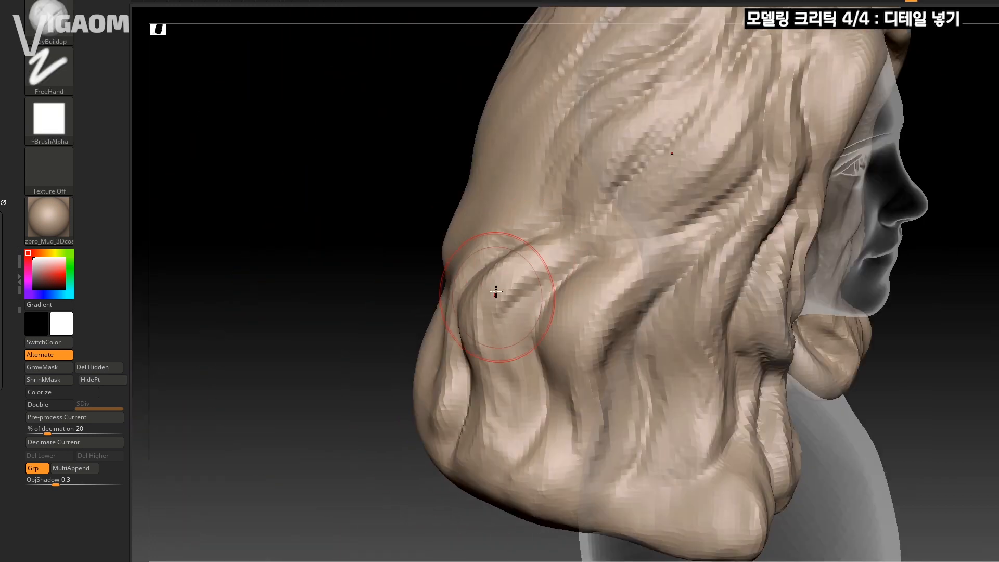
mouse_move(496, 293)
right_down()
mouse_move(458, 323)
mouse_move(481, 385)
right_up()
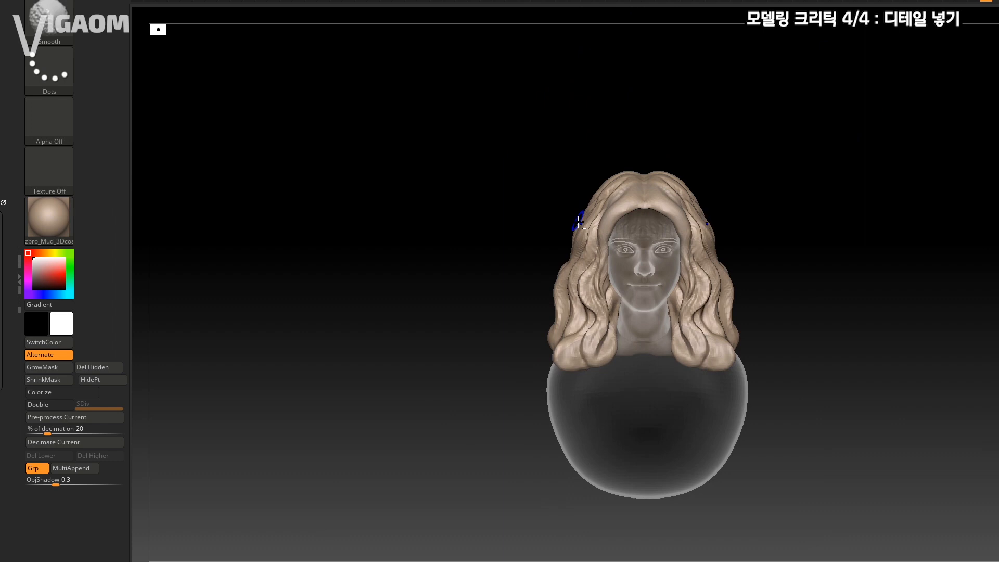
mouse_move(578, 222)
ctrl+right_down()
mouse_move(504, 220)
mouse_move(635, 223)
ctrl+right_up()
mouse_move(531, 302)
ctrl+right_down()
mouse_move(507, 323)
mouse_move(547, 283)
ctrl+right_up()
mouse_move(435, 398)
right_down()
mouse_move(458, 404)
mouse_move(396, 406)
right_up()
mouse_move(453, 360)
right_down()
mouse_move(482, 357)
mouse_move(486, 337)
mouse_move(488, 348)
right_up()
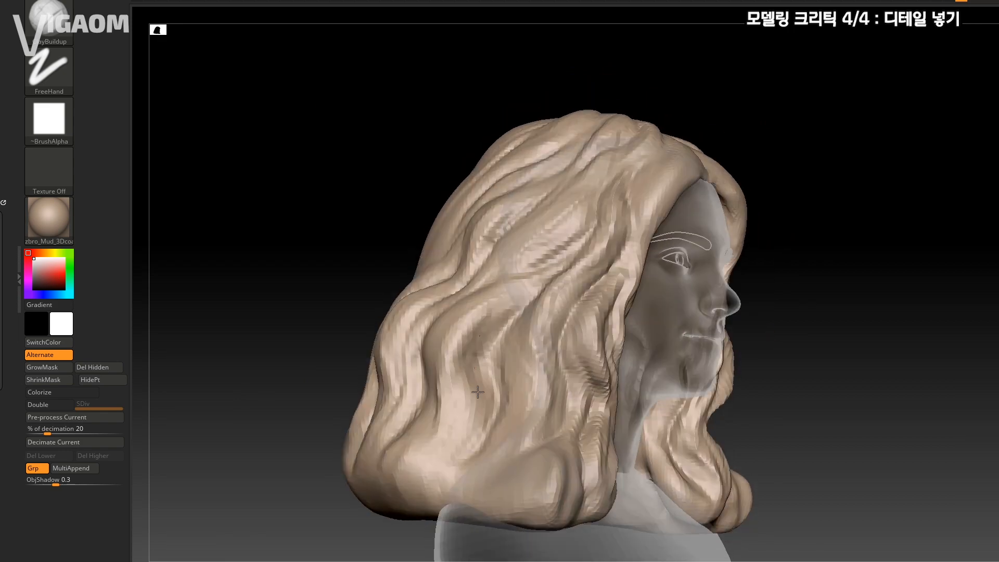
Step: Adjust the shape of the lower front locks with the Move brush
mouse_move(477, 391)
ctrl+right_down()
mouse_move(495, 357)
mouse_move(446, 328)
mouse_move(453, 379)
mouse_move(537, 295)
mouse_move(556, 348)
ctrl+right_up()
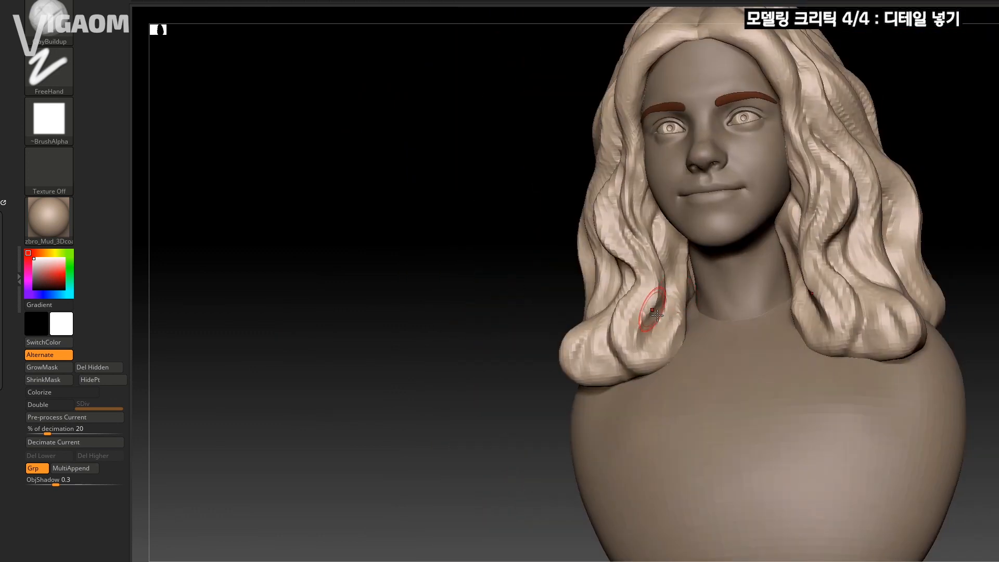
key(b)
key(m)
key(v)
mouse_move(657, 315)
ctrl+right_down()
mouse_move(640, 385)
mouse_move(404, 506)
mouse_move(702, 312)
mouse_move(680, 290)
mouse_move(702, 336)
mouse_move(641, 284)
mouse_move(614, 375)
mouse_move(673, 301)
mouse_move(607, 361)
mouse_move(588, 338)
mouse_move(625, 416)
mouse_move(619, 408)
mouse_move(646, 396)
ctrl+right_up()
Step: Build and carve separate strands in the lower front lock beside the neck with the ClayBuildup and DamStandard brushes
key(b)
key(c)
key(b)
key(b)
key(d)
key(s)
key(b)
key(c)
key(b)
drag(611, 354, 617, 396)
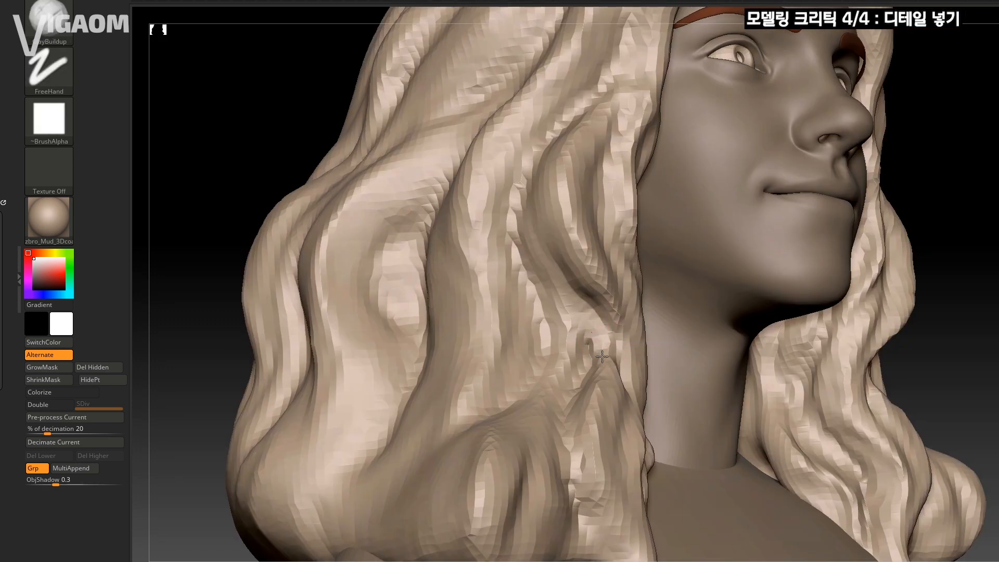
Step: Shape the inner front locks into wavy strands that taper to pointed tips above the chest
mouse_move(572, 442)
right_down()
mouse_move(603, 466)
mouse_move(676, 396)
mouse_move(781, 339)
mouse_move(874, 323)
mouse_move(797, 281)
right_up()
key(s)
mouse_move(796, 235)
right_down()
mouse_move(794, 245)
mouse_move(804, 167)
right_up()
key(s)
mouse_move(827, 286)
ctrl+right_down()
mouse_move(793, 242)
mouse_move(670, 240)
ctrl+right_up()
mouse_move(790, 298)
right_down()
mouse_move(767, 279)
mouse_move(773, 299)
mouse_move(757, 312)
right_up()
key(s)
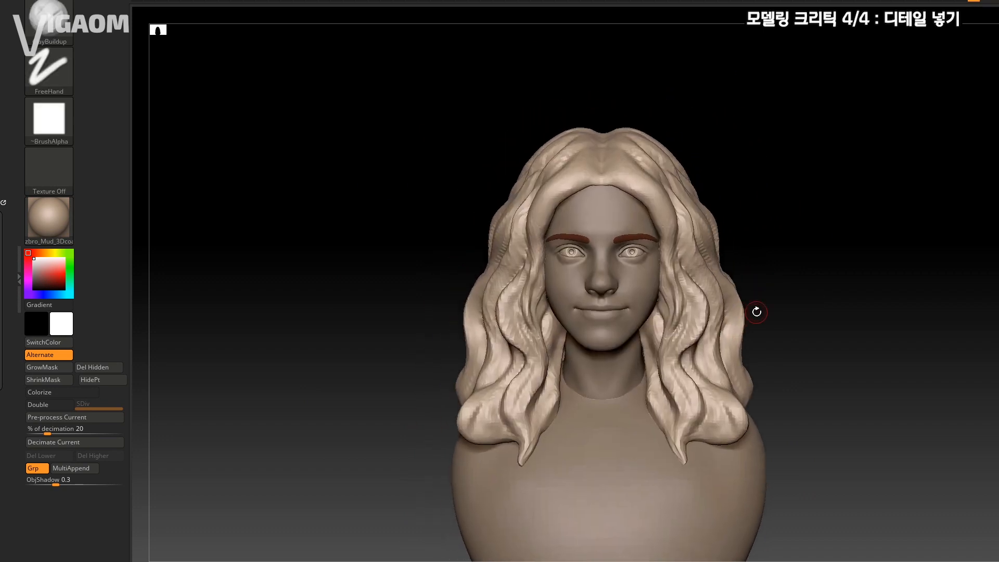
Step: Refine and smooth the wavy strands along both sides of the face, from the temples to the ends
ctrl+right_drag(696, 308, 702, 323)
key(s)
mouse_move(703, 323)
right_down()
mouse_move(735, 306)
mouse_move(721, 291)
right_up()
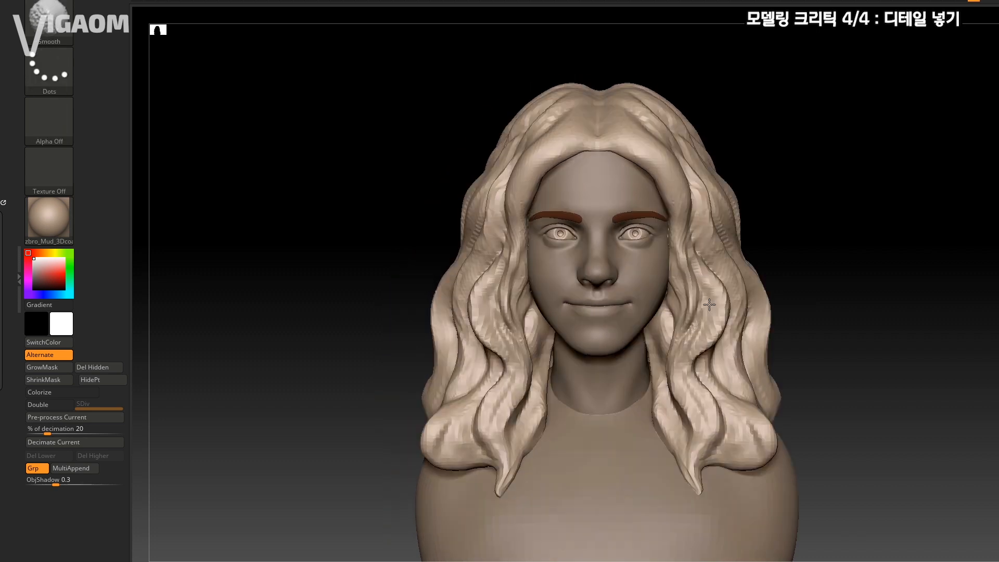
mouse_move(744, 209)
right_down()
mouse_move(680, 297)
mouse_move(689, 306)
mouse_move(614, 134)
mouse_move(673, 182)
right_up()
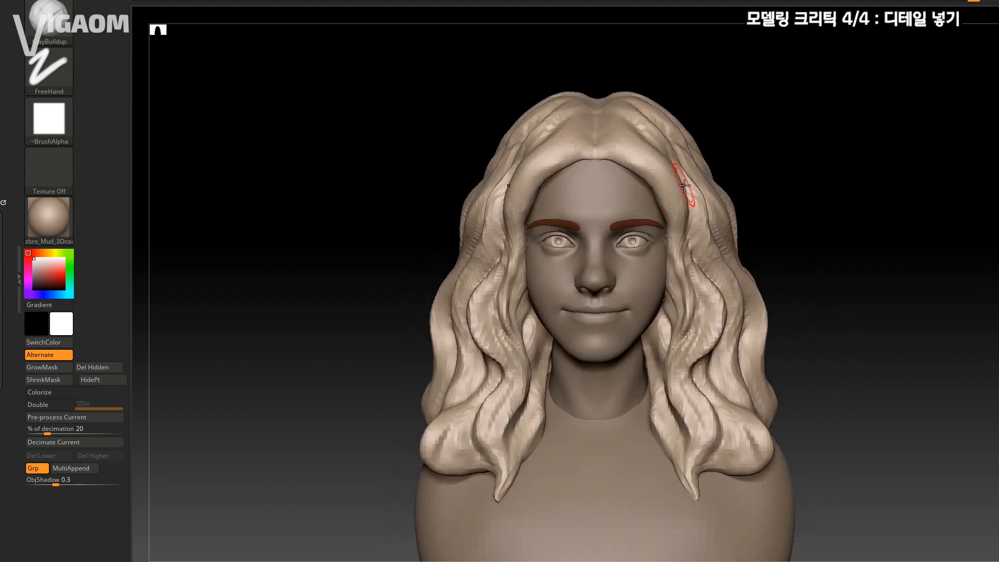
right_drag(666, 224, 614, 291)
ctrl+right_drag(615, 292, 714, 271)
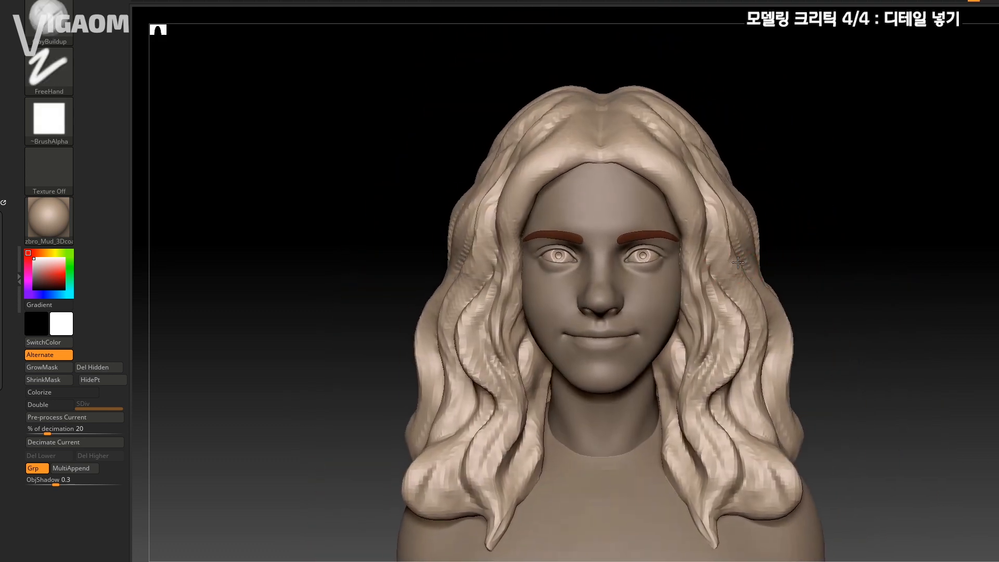
mouse_move(708, 264)
alt+right_down()
mouse_move(697, 254)
mouse_move(629, 351)
mouse_move(629, 256)
mouse_move(642, 242)
mouse_move(691, 268)
mouse_move(617, 279)
mouse_move(592, 306)
alt+right_up()
mouse_move(707, 252)
right_down()
mouse_move(627, 281)
mouse_move(729, 257)
mouse_move(646, 290)
mouse_move(635, 267)
mouse_move(595, 242)
mouse_move(582, 261)
mouse_move(598, 275)
right_up()
Step: Open the brush's Auto Masking options and sculpt out the inside of the isolated hair mesh to hollow it
click(169, 19)
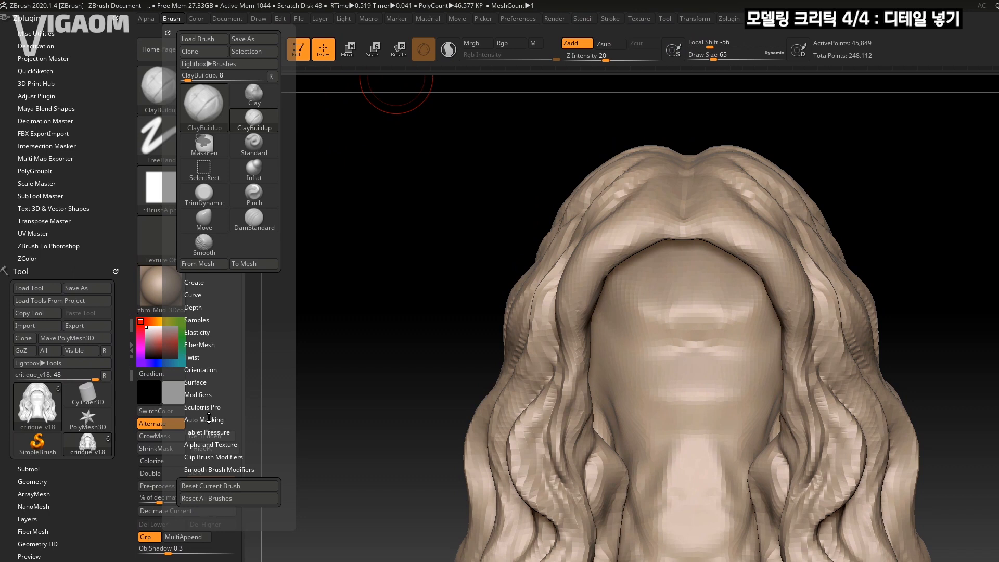
click(213, 423)
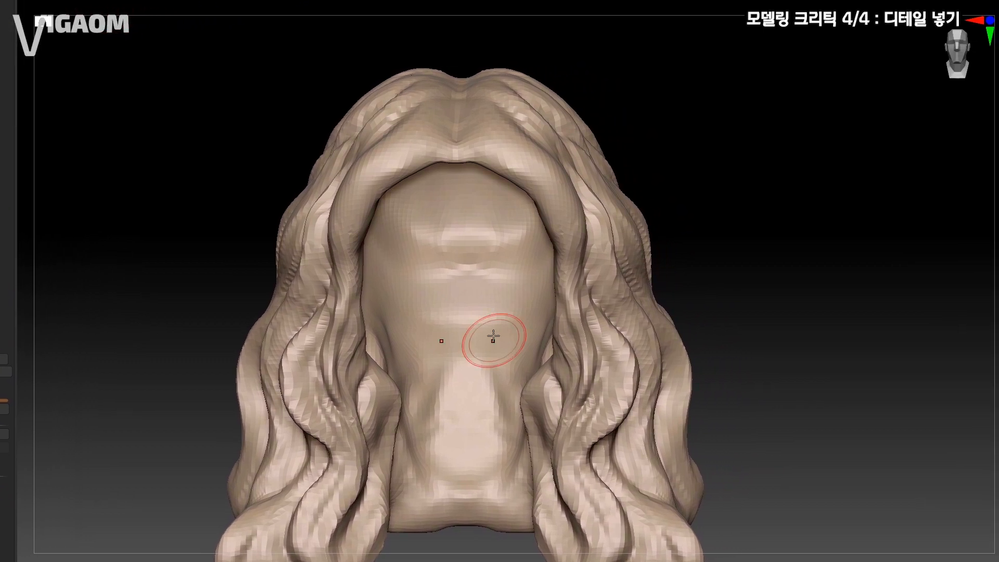
right_drag(519, 337, 488, 267)
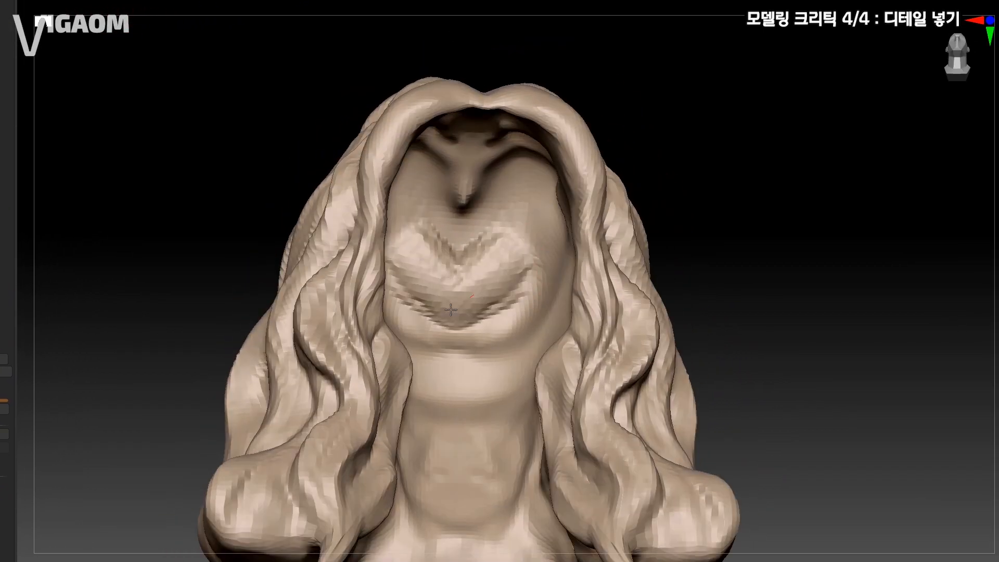
mouse_move(450, 310)
right_down()
mouse_move(397, 342)
mouse_move(421, 203)
mouse_move(416, 175)
mouse_move(406, 219)
mouse_move(411, 190)
right_up()
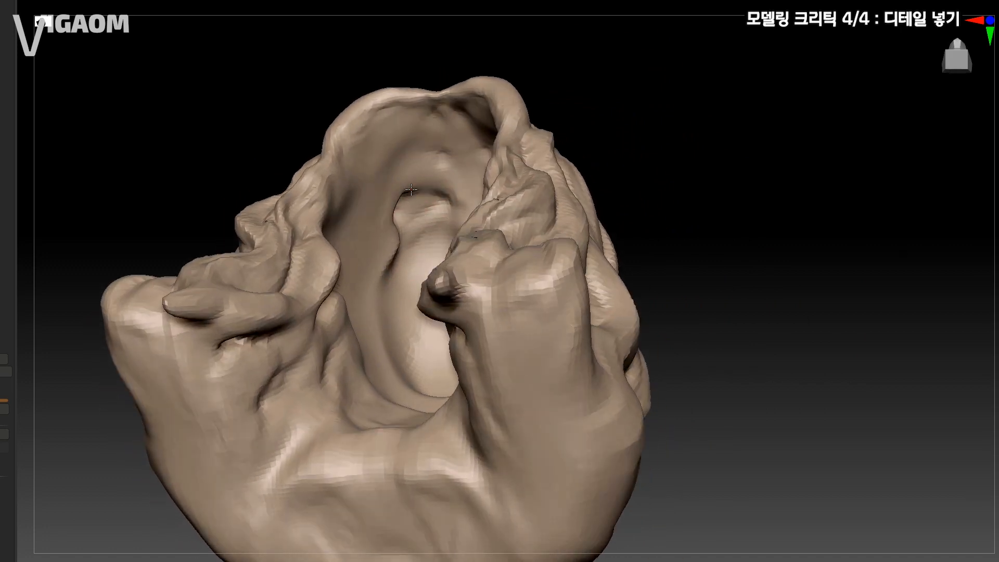
right_drag(453, 224, 405, 213)
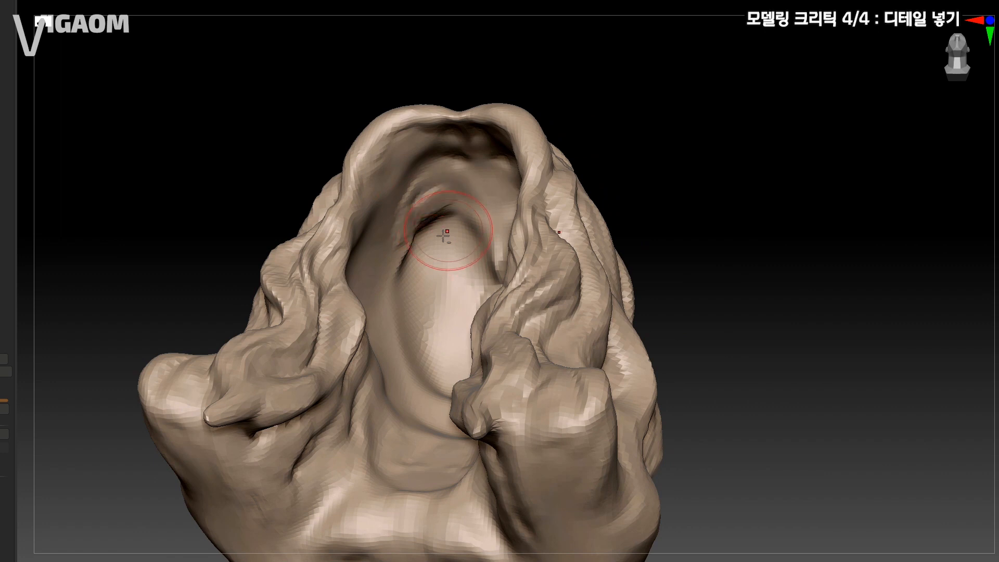
mouse_move(407, 222)
right_down()
mouse_move(455, 210)
mouse_move(505, 224)
right_up()
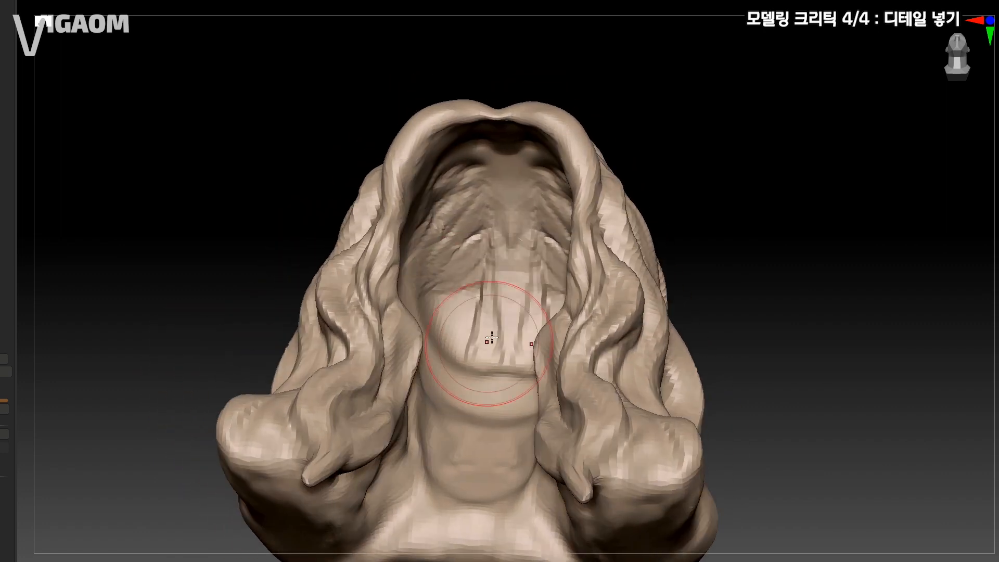
right_drag(491, 338, 493, 323)
right_drag(411, 317, 456, 244)
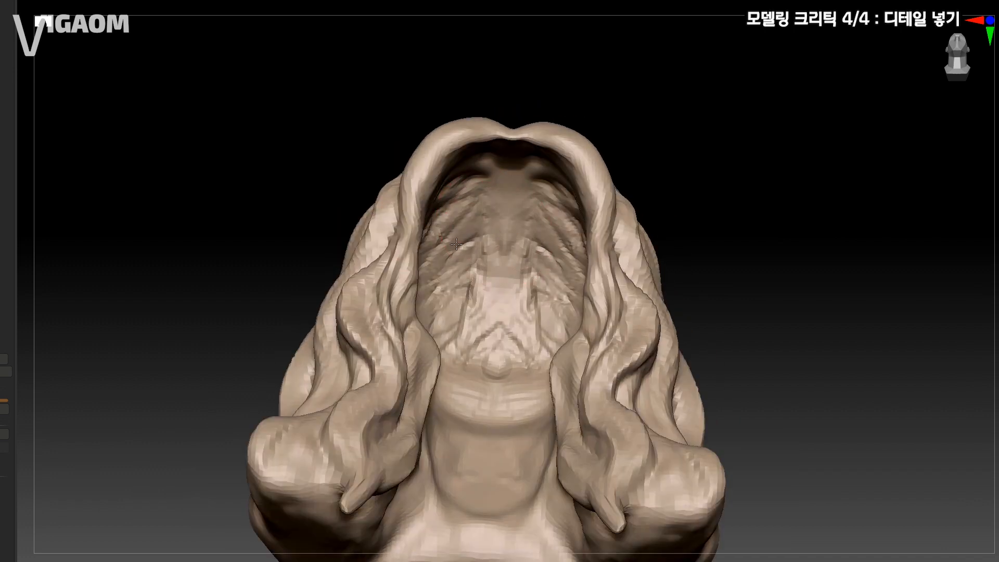
mouse_move(488, 282)
right_down()
mouse_move(487, 208)
mouse_move(466, 302)
right_up()
click(997, 435)
Step: Carve the centre parting of the hair from the hairline above the forehead up to the crown
alt+right_drag(693, 264, 602, 399)
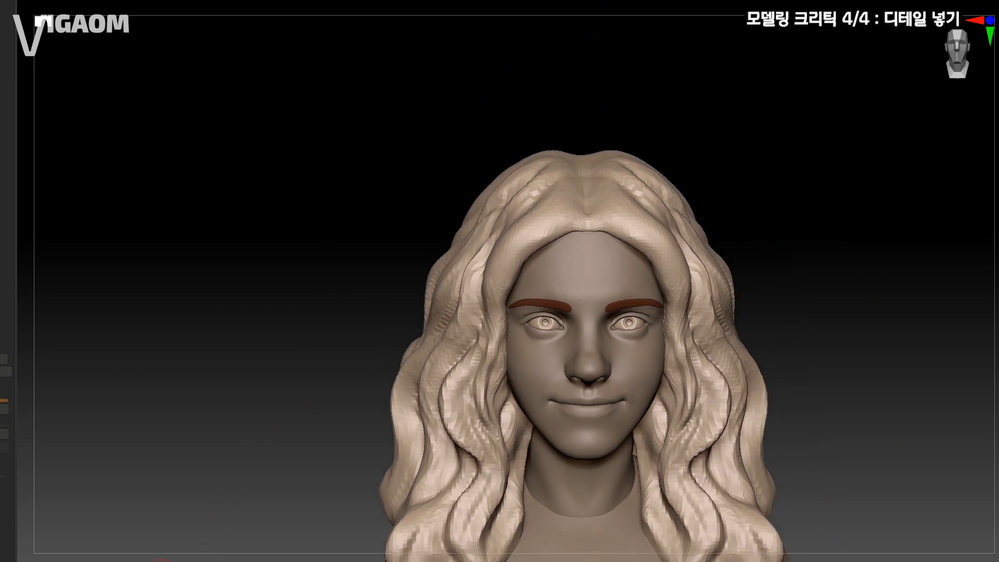
mouse_move(620, 198)
right_down()
mouse_move(614, 205)
mouse_move(596, 193)
right_up()
alt+right_drag(595, 193, 578, 247)
ctrl+right_drag(579, 247, 572, 268)
right_drag(571, 234, 558, 172)
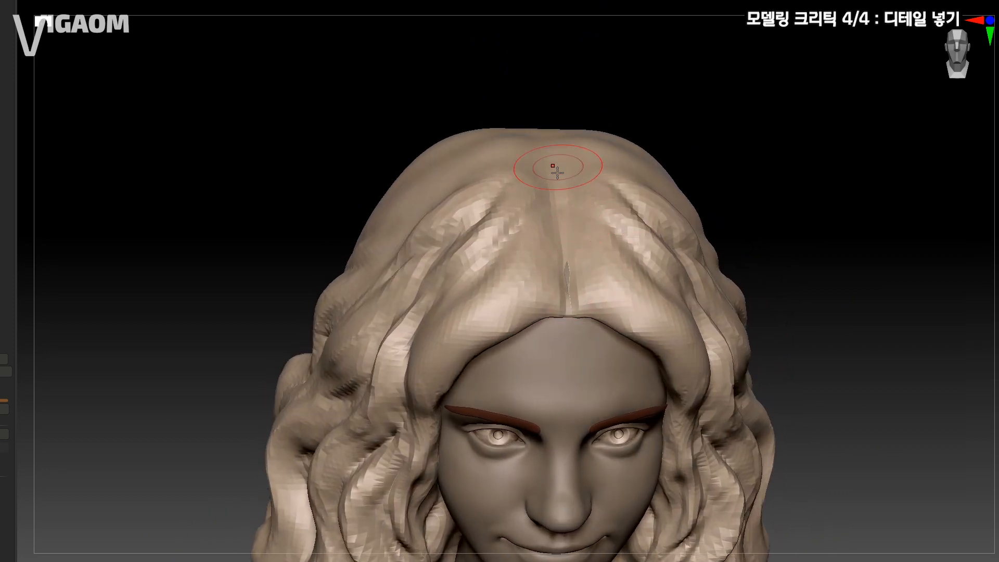
mouse_move(573, 291)
right_down()
mouse_move(559, 311)
mouse_move(525, 291)
right_up()
ctrl+right_drag(525, 292, 531, 266)
alt+right_drag(566, 294, 605, 207)
ctrl+right_drag(584, 264, 615, 214)
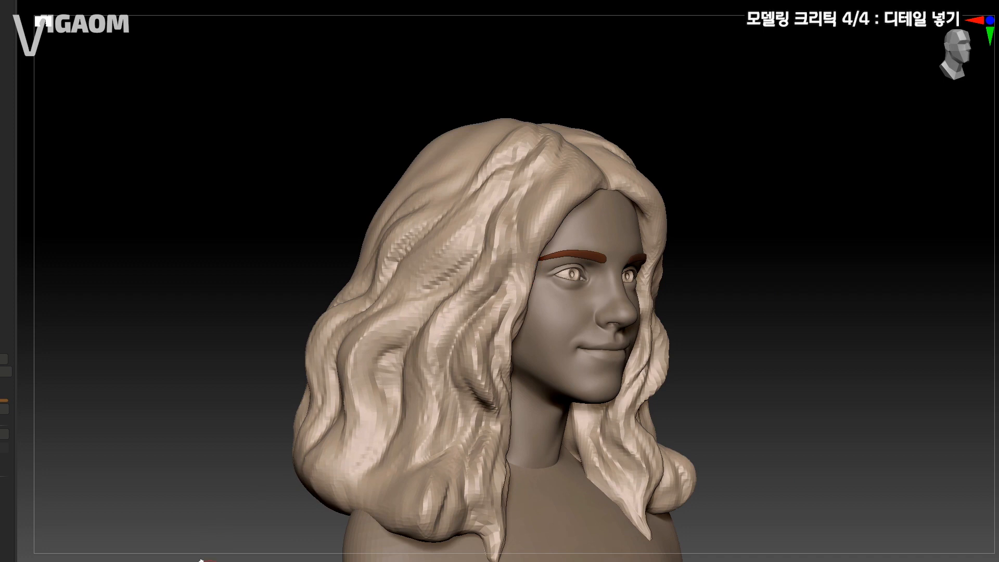
Step: Carve a wavy groove behind the existing strands on the bust's left side, extending the waves towards the back of the head
mouse_move(417, 297)
right_down()
mouse_move(495, 290)
mouse_move(444, 317)
mouse_move(424, 424)
mouse_move(480, 335)
mouse_move(606, 265)
mouse_move(601, 323)
mouse_move(542, 345)
mouse_move(573, 388)
mouse_move(571, 377)
right_up()
right_drag(572, 322, 549, 272)
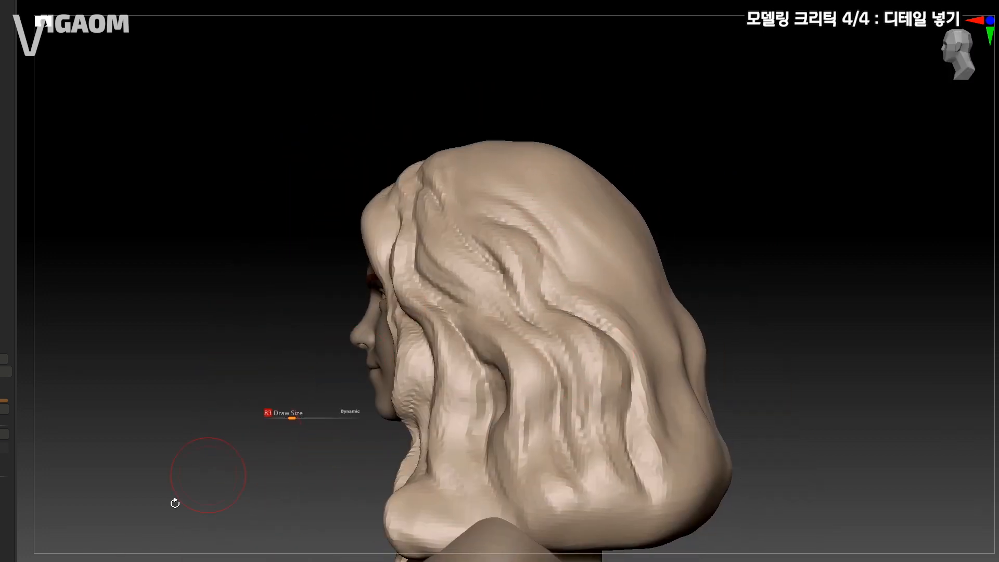
right_drag(602, 297, 326, 435)
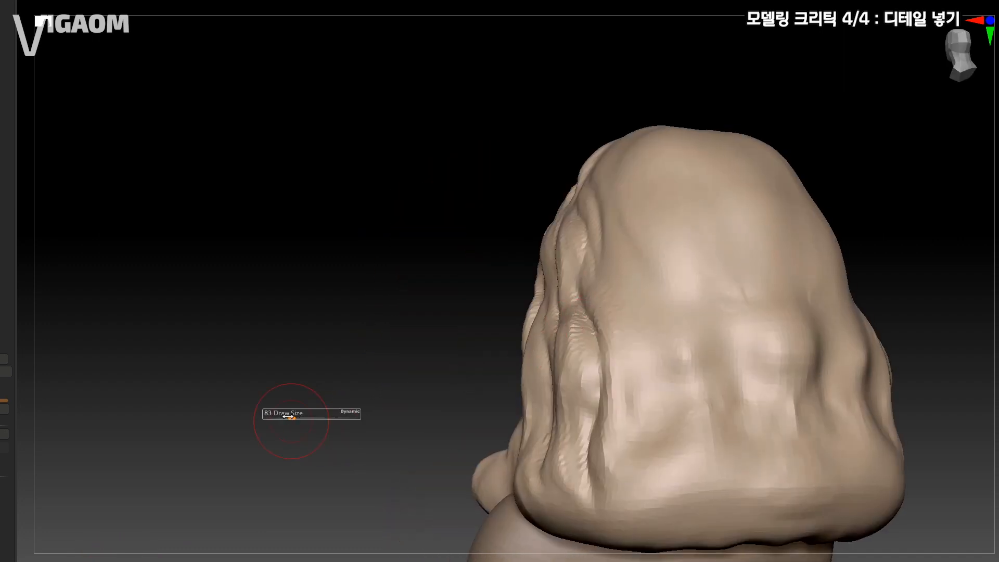
mouse_move(539, 309)
right_down()
mouse_move(585, 284)
mouse_move(582, 295)
mouse_move(569, 286)
mouse_move(541, 317)
mouse_move(557, 290)
mouse_move(493, 292)
mouse_move(473, 268)
right_up()
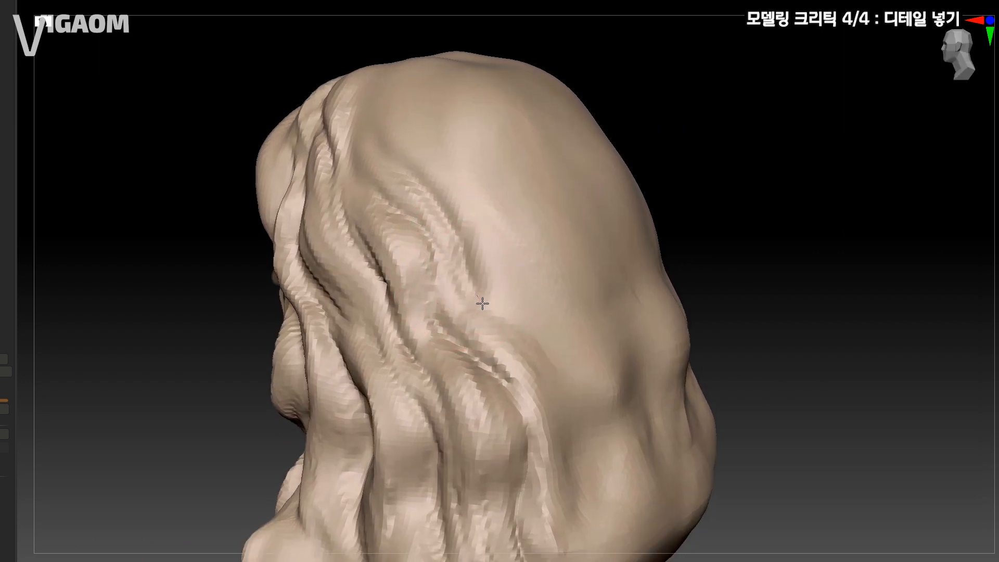
drag(548, 338, 579, 393)
right_drag(579, 393, 557, 379)
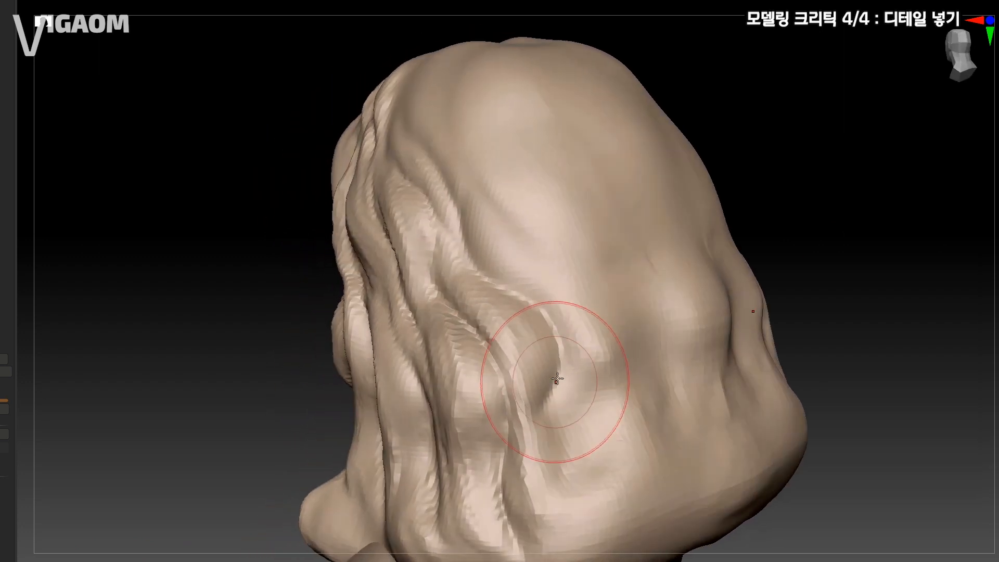
mouse_move(537, 486)
right_down()
mouse_move(542, 352)
mouse_move(520, 296)
mouse_move(483, 259)
mouse_move(459, 266)
right_up()
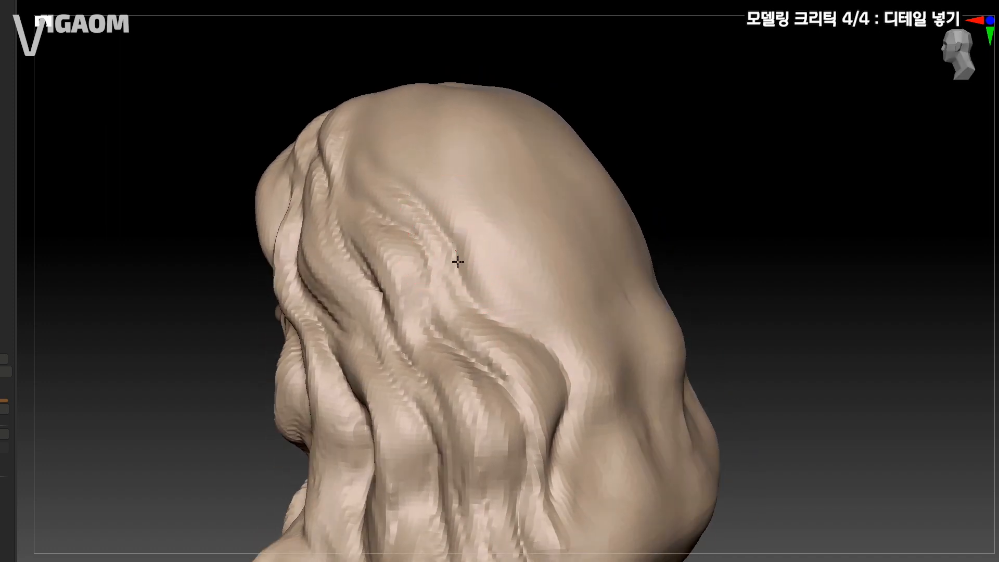
mouse_move(557, 386)
right_down()
mouse_move(519, 311)
mouse_move(435, 194)
right_up()
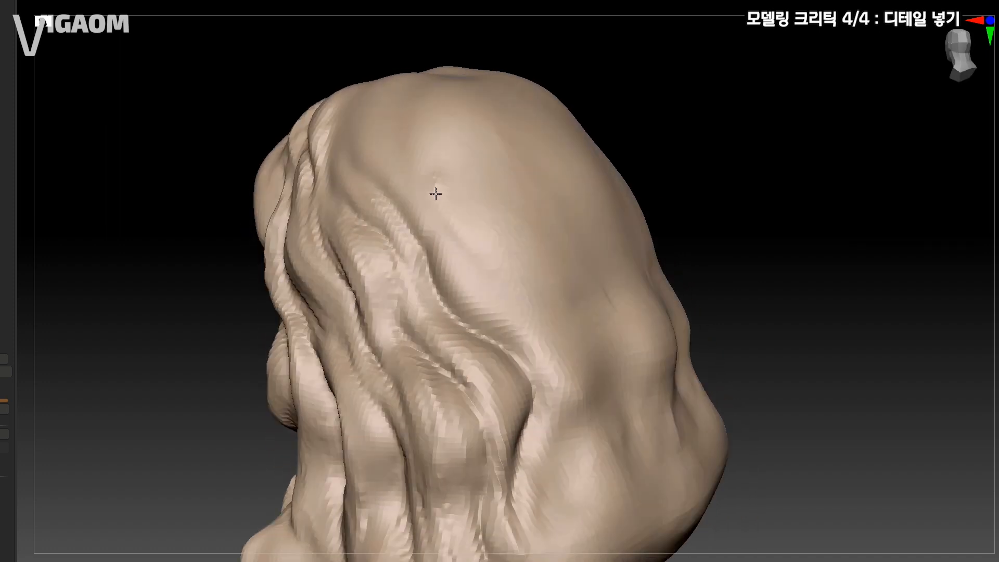
Step: Sculpt an S-shaped strand from the upper left back of the hair down to its lower edge
mouse_move(555, 340)
right_down()
mouse_move(533, 357)
mouse_move(551, 364)
right_up()
mouse_move(567, 491)
right_down()
mouse_move(556, 403)
mouse_move(524, 301)
mouse_move(480, 262)
right_up()
key(s)
right_drag(515, 326, 436, 255)
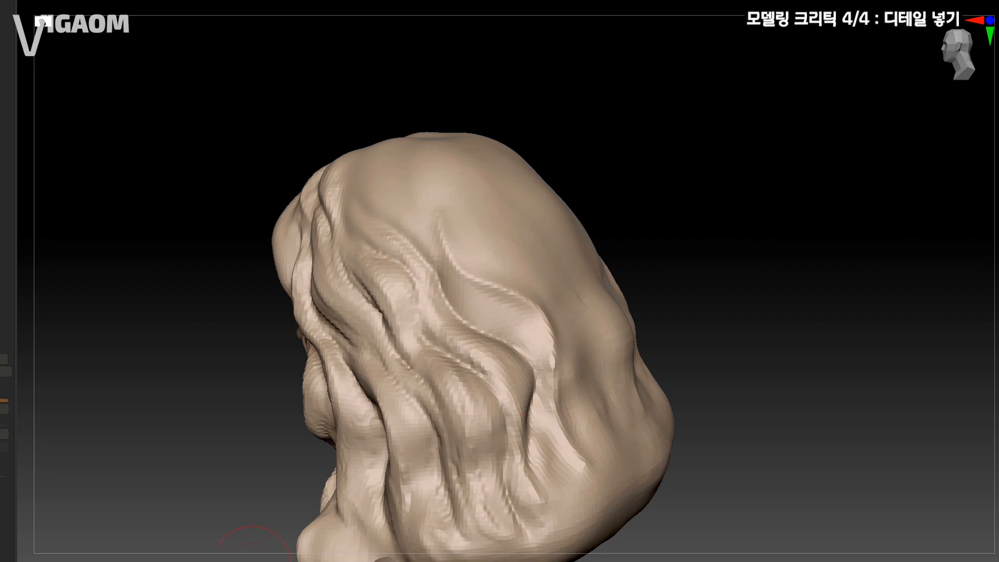
mouse_move(472, 266)
right_down()
mouse_move(494, 283)
mouse_move(486, 328)
mouse_move(496, 339)
mouse_move(526, 320)
mouse_move(522, 285)
mouse_move(465, 250)
right_up()
key(s)
mouse_move(534, 348)
right_down()
mouse_move(522, 374)
mouse_move(476, 345)
mouse_move(469, 378)
mouse_move(537, 373)
right_up()
alt+right_drag(537, 420, 537, 423)
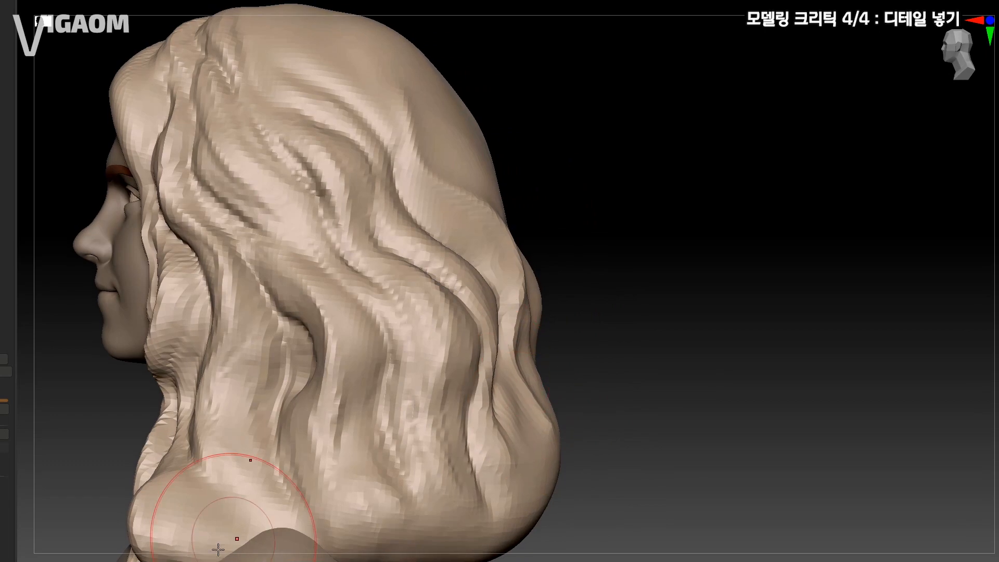
Step: Carve a deeper curving groove behind the S-shaped strand, running from near the crown to the lower back hair
right_drag(539, 359, 504, 344)
alt+right_drag(508, 387, 509, 420)
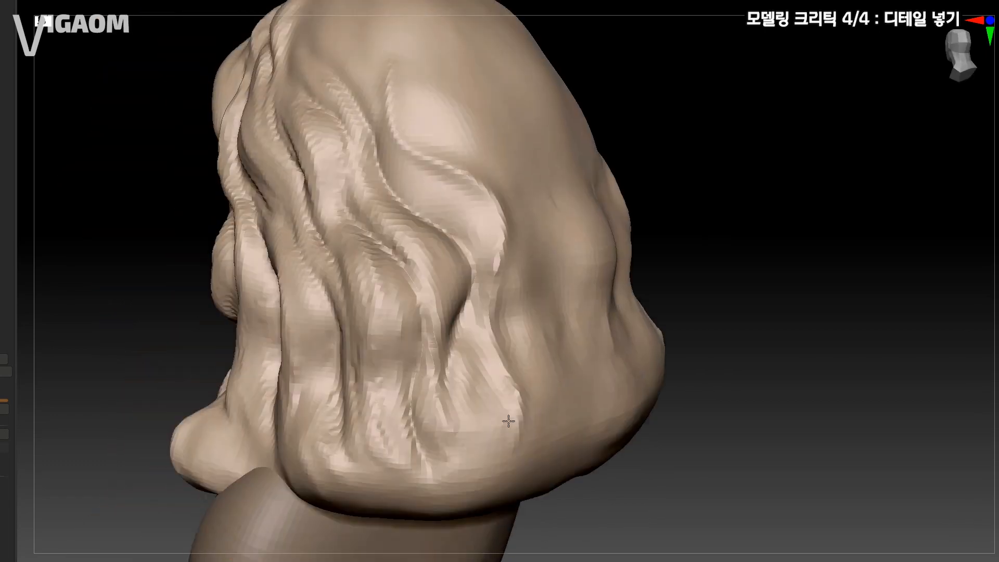
mouse_move(432, 153)
alt+right_down()
mouse_move(465, 367)
mouse_move(472, 261)
mouse_move(457, 269)
mouse_move(465, 283)
alt+right_up()
key(s)
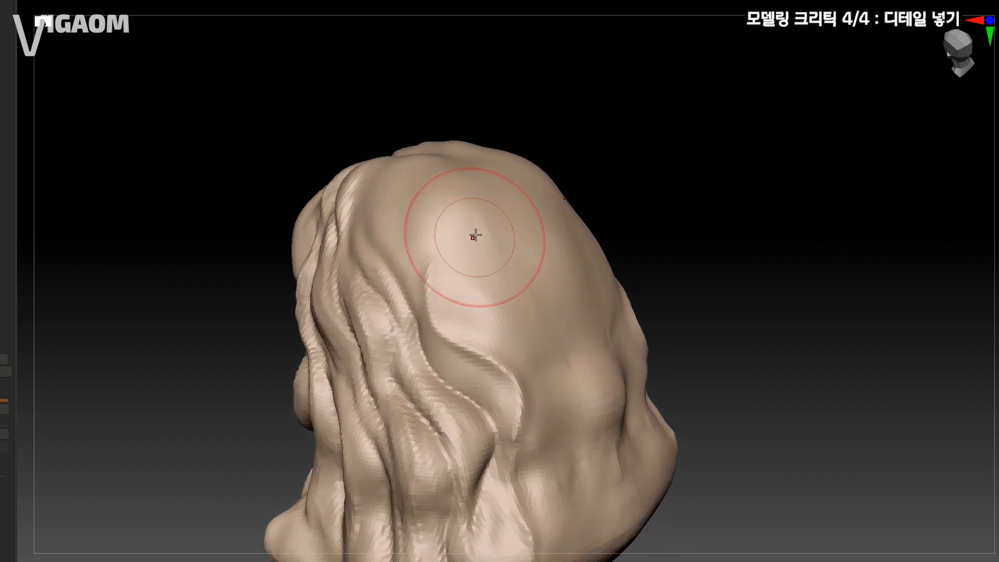
drag(470, 304, 471, 312)
mouse_move(473, 289)
alt+right_down()
mouse_move(471, 270)
mouse_move(444, 258)
mouse_move(482, 292)
mouse_move(505, 338)
mouse_move(479, 324)
alt+right_up()
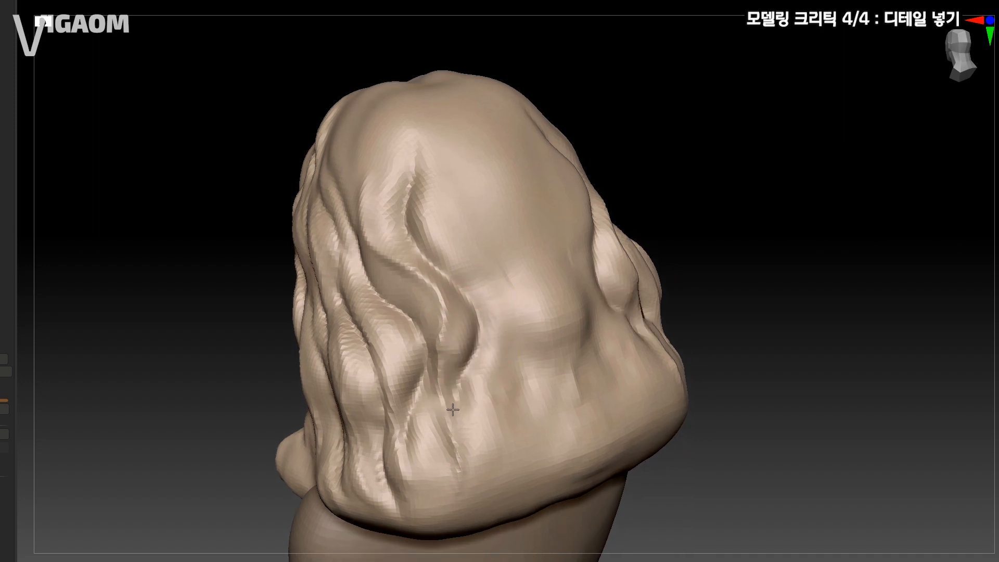
Step: Refine the edges and upper start of the S-shaped strand where the left side meets the back of the hair
mouse_move(471, 374)
right_down()
mouse_move(459, 323)
mouse_move(416, 273)
right_up()
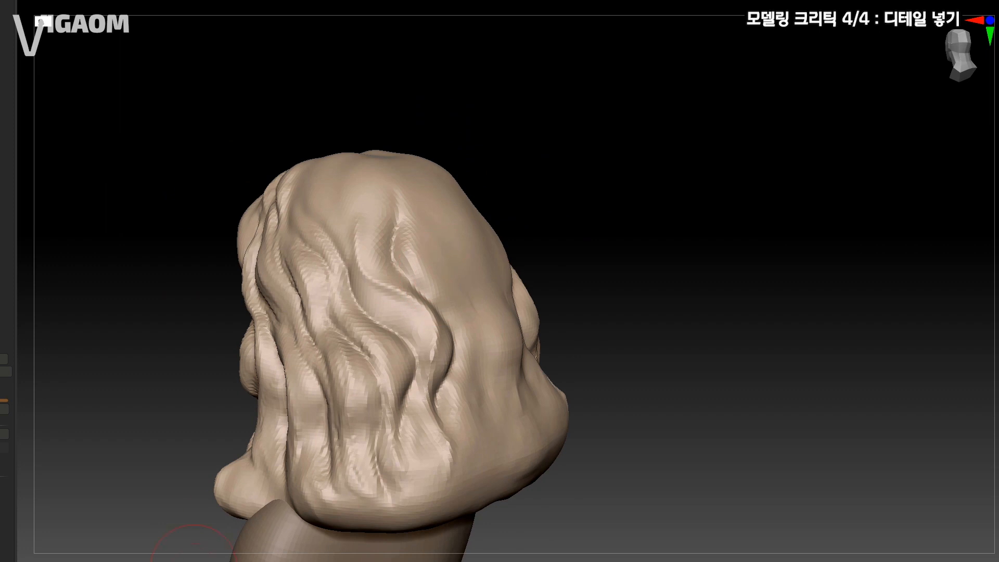
right_drag(196, 543, 469, 318)
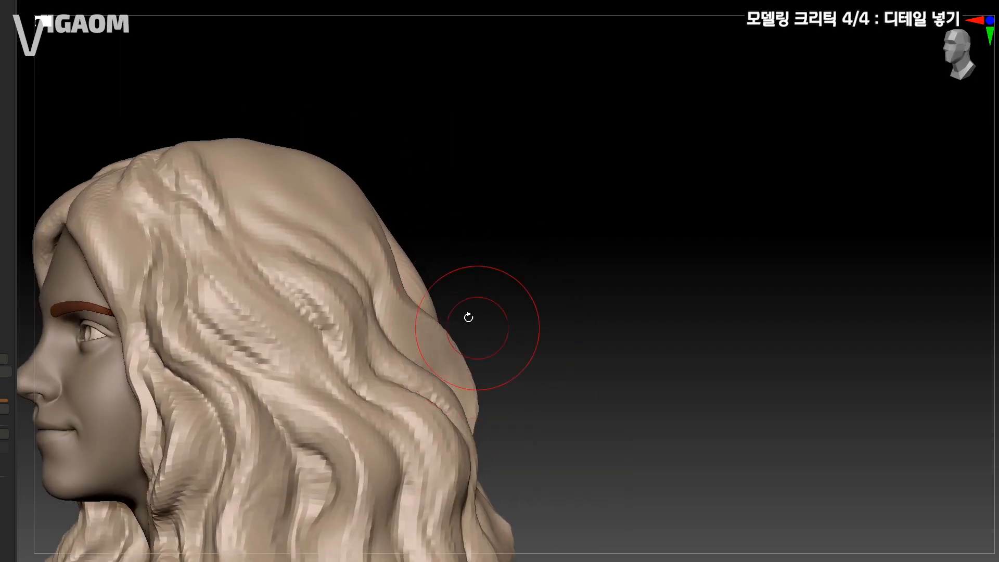
key(s)
mouse_move(398, 305)
right_down()
mouse_move(426, 304)
mouse_move(413, 288)
mouse_move(424, 261)
mouse_move(408, 268)
mouse_move(428, 343)
right_up()
key(s)
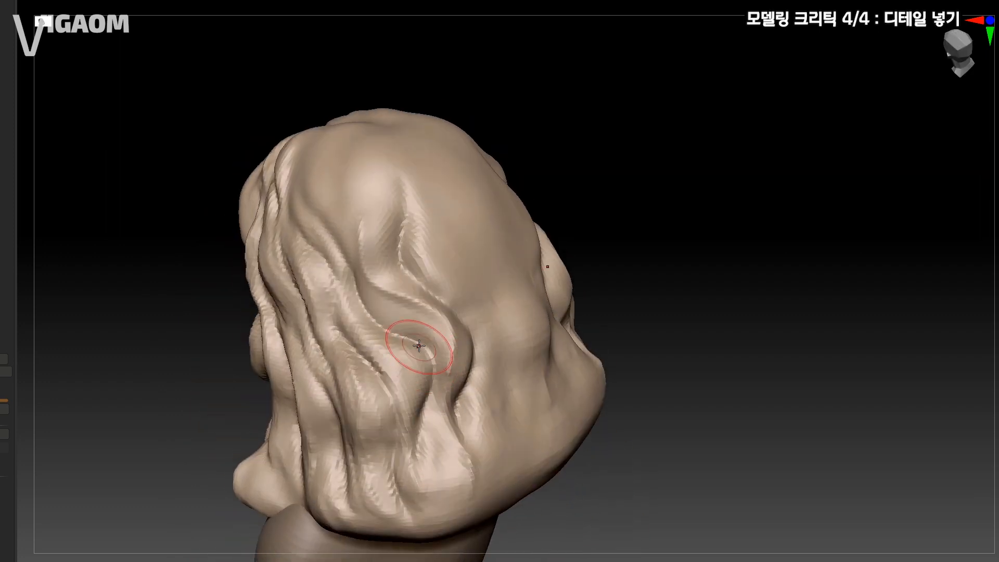
right_drag(432, 394, 423, 341)
mouse_move(398, 268)
mouse_down()
mouse_move(404, 315)
mouse_move(438, 339)
mouse_up()
mouse_move(437, 339)
right_down()
mouse_move(453, 345)
mouse_move(454, 392)
mouse_move(403, 398)
mouse_move(390, 368)
mouse_move(428, 287)
mouse_move(419, 234)
right_up()
key(s)
mouse_move(419, 234)
right_down()
mouse_move(393, 223)
mouse_move(375, 304)
mouse_move(358, 273)
right_up()
drag(379, 292, 386, 231)
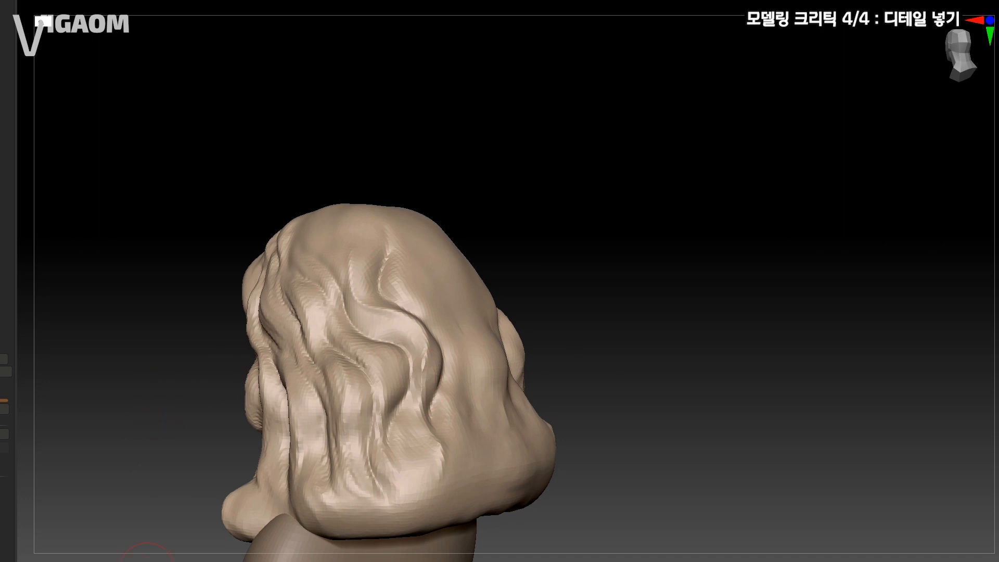
Step: Deepen the hollow beside the S-shaped strand below the crown and smooth its transition into the back hair
mouse_move(320, 402)
ctrl+right_down()
mouse_move(390, 323)
mouse_move(413, 395)
ctrl+right_up()
key(s)
drag(399, 370, 390, 370)
alt+right_drag(400, 370, 359, 275)
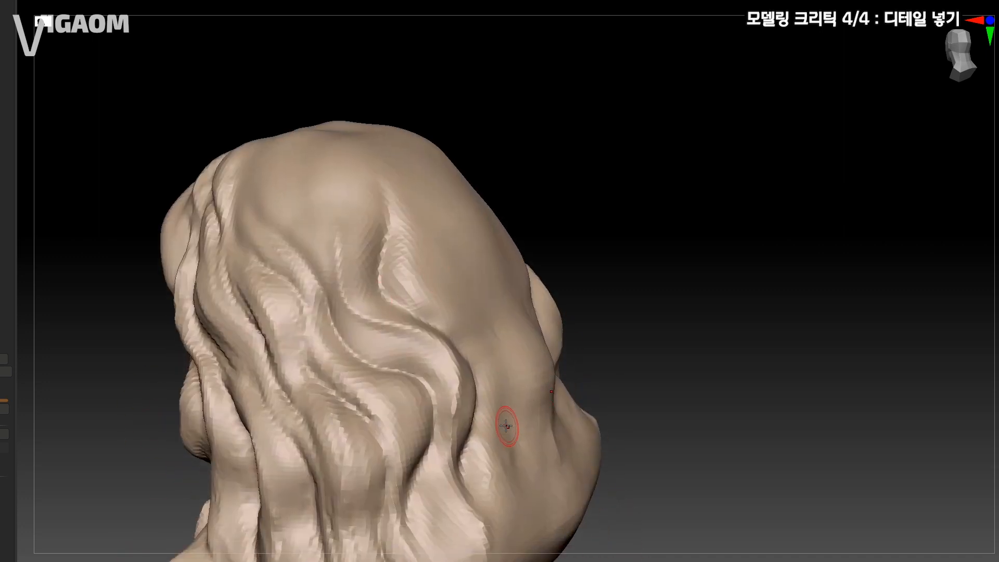
mouse_move(506, 426)
ctrl+right_down()
mouse_move(482, 424)
mouse_move(462, 368)
ctrl+right_up()
key(s)
mouse_move(383, 248)
alt+right_down()
mouse_move(417, 317)
mouse_move(411, 355)
alt+right_up()
right_drag(411, 355, 386, 375)
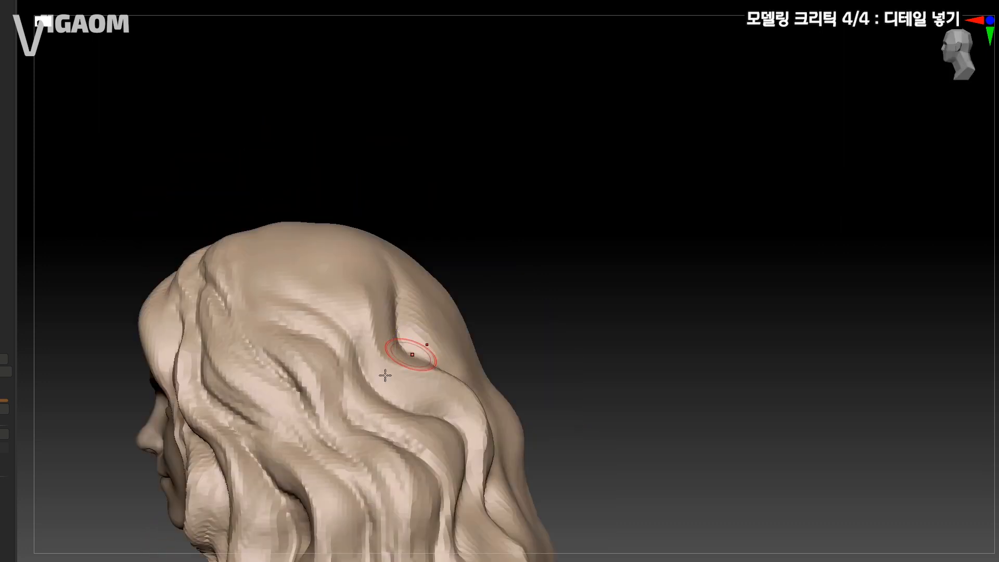
right_drag(151, 561, 119, 560)
Step: Carve several long wavy strands down the centre back of the hair, from below the crown towards the lower edge
alt+right_drag(439, 331, 443, 303)
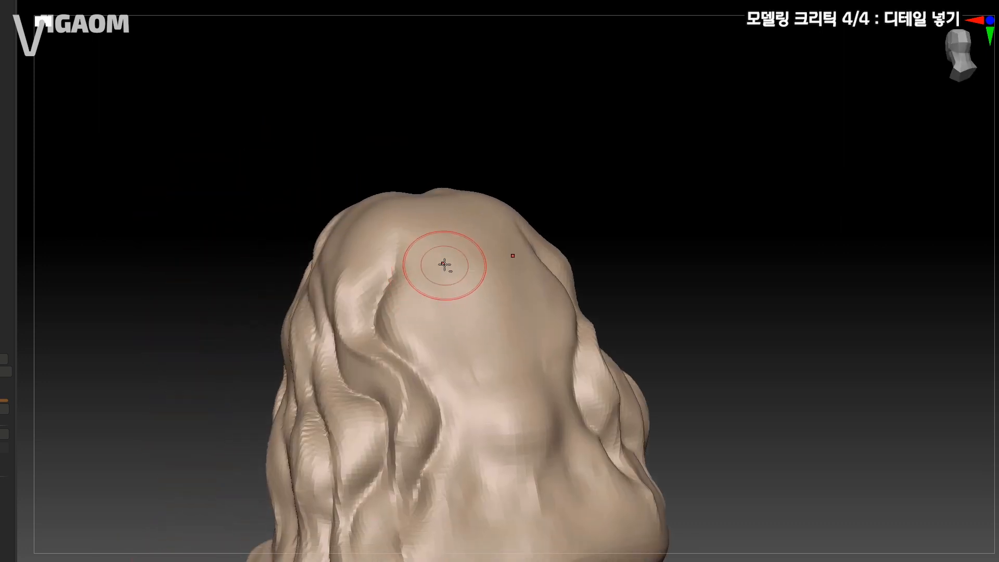
drag(461, 312, 476, 382)
mouse_move(472, 386)
alt+right_down()
mouse_move(475, 337)
mouse_move(469, 343)
alt+right_up()
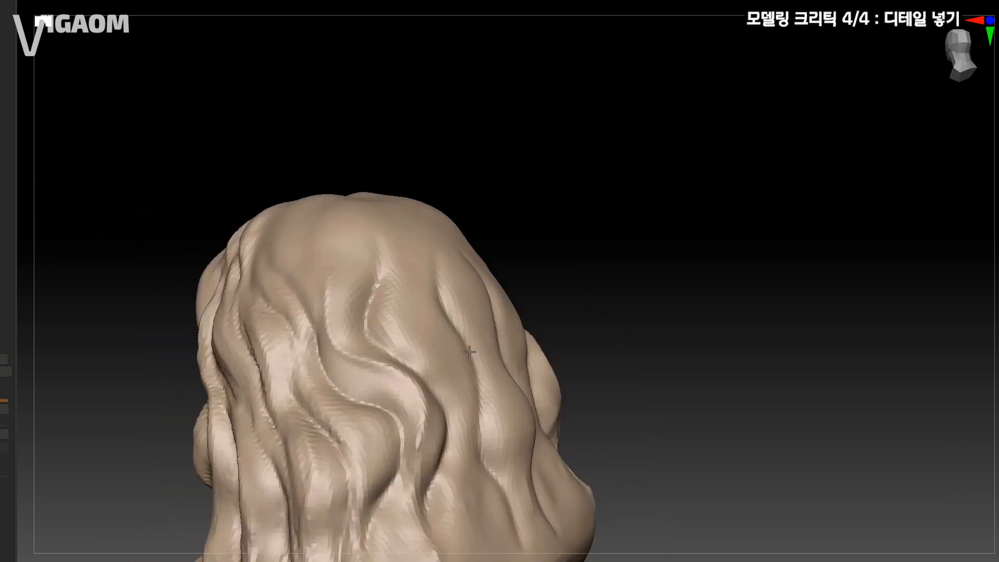
mouse_move(416, 260)
right_down()
mouse_move(424, 264)
mouse_move(399, 264)
right_up()
right_drag(451, 353, 380, 266)
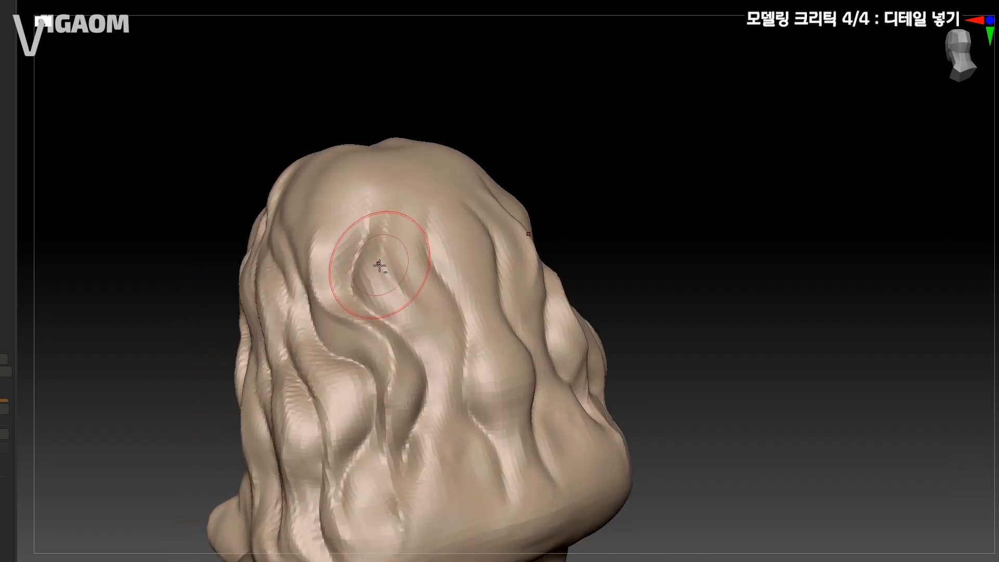
right_drag(450, 417, 437, 307)
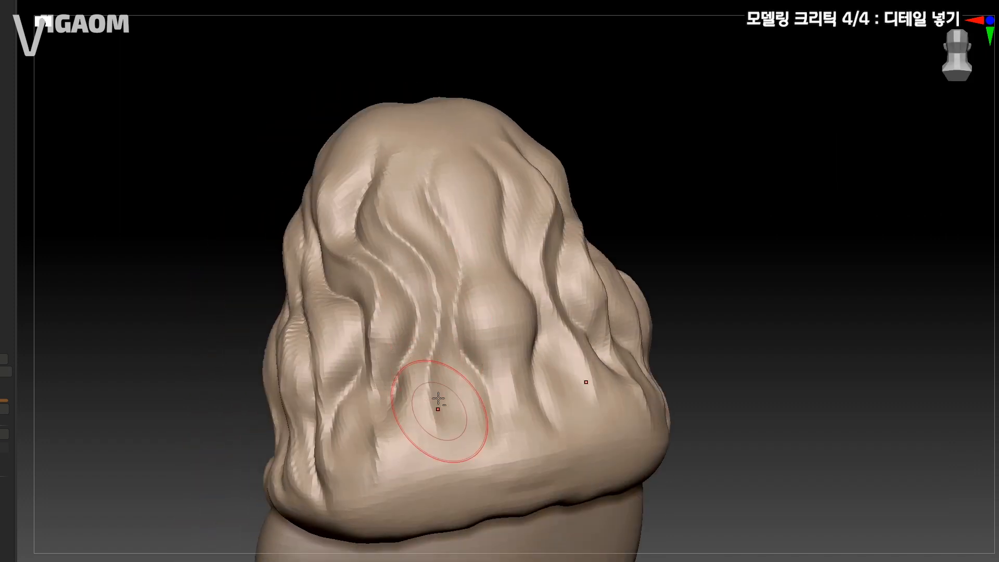
mouse_move(440, 401)
right_down()
mouse_move(457, 357)
mouse_move(441, 335)
right_up()
key(s)
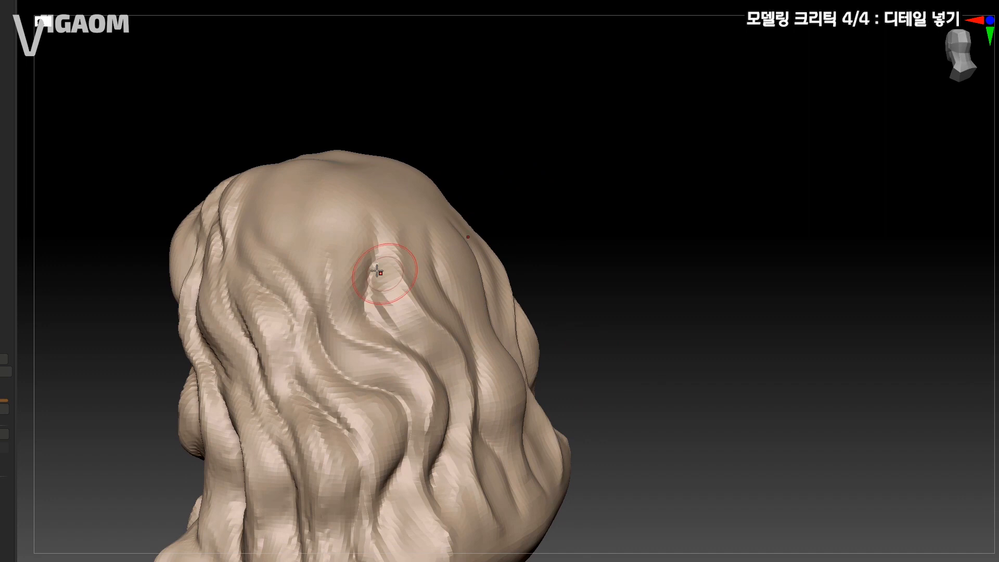
mouse_move(429, 300)
right_down()
mouse_move(451, 232)
mouse_move(464, 223)
mouse_move(449, 297)
mouse_move(397, 272)
mouse_move(398, 334)
mouse_move(363, 304)
mouse_move(359, 320)
mouse_move(434, 348)
mouse_move(441, 381)
right_up()
Step: Mask the wavy bands along the left side of the hair and clear the mask
right_drag(364, 307, 319, 284)
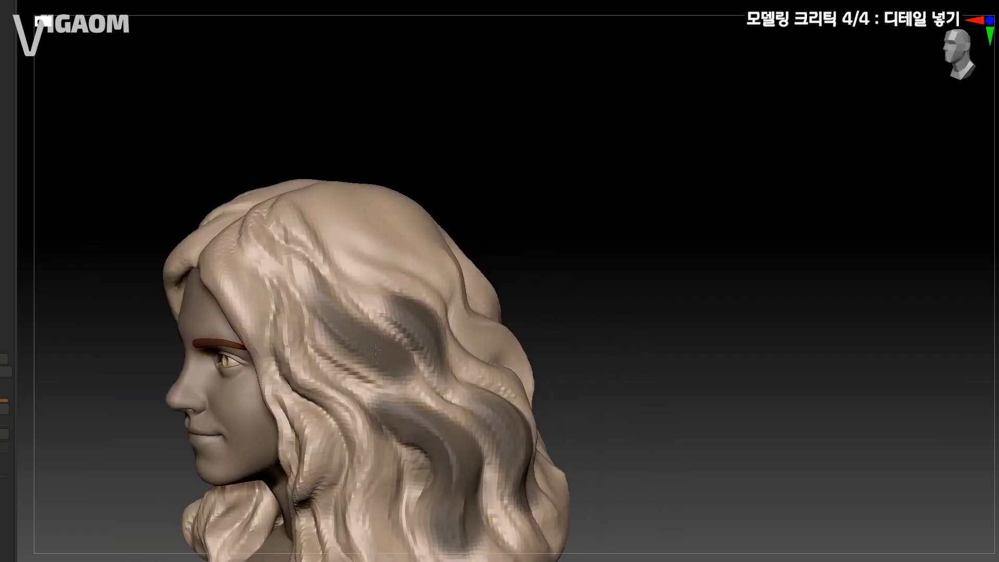
mouse_move(376, 350)
right_down()
mouse_move(395, 349)
mouse_move(381, 279)
right_up()
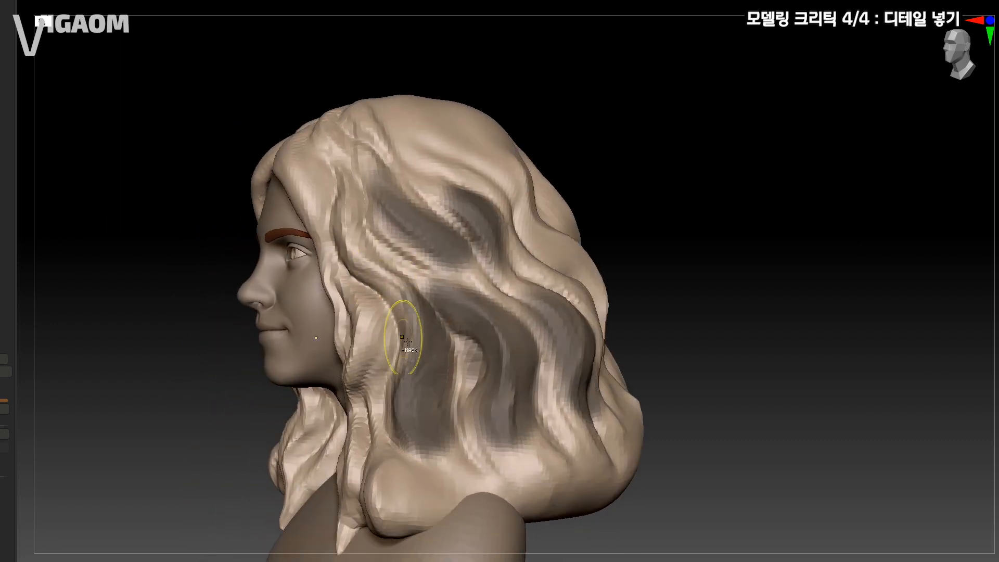
right_drag(407, 342, 372, 337)
ctrl+right_drag(401, 333, 436, 290)
ctrl+drag(550, 245, 726, 312)
right_drag(693, 306, 555, 289)
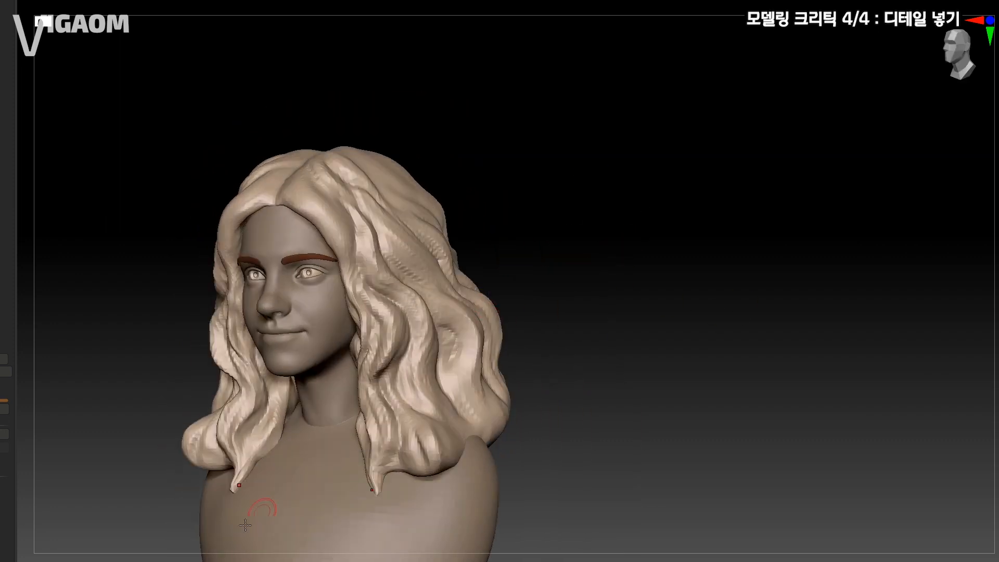
Step: Cut finer vertical grooves into the left side hair beside the cheek and jaw to split the wide strand
ctrl+right_drag(189, 561, 224, 541)
mouse_move(395, 291)
right_down()
mouse_move(499, 291)
mouse_move(429, 203)
mouse_move(424, 229)
mouse_move(498, 325)
right_up()
key(s)
alt+right_drag(535, 227, 502, 243)
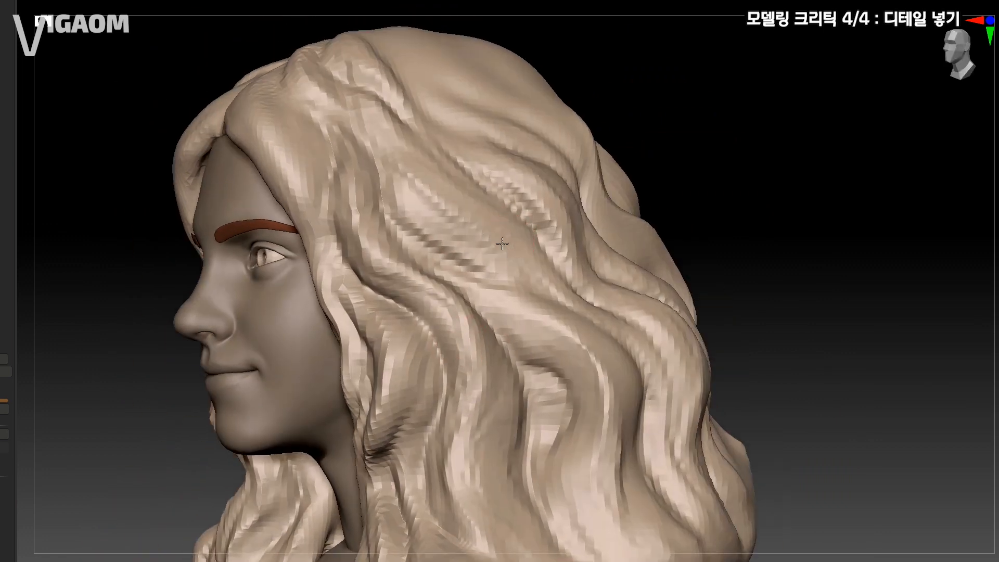
right_drag(398, 268, 499, 281)
right_drag(428, 294, 393, 296)
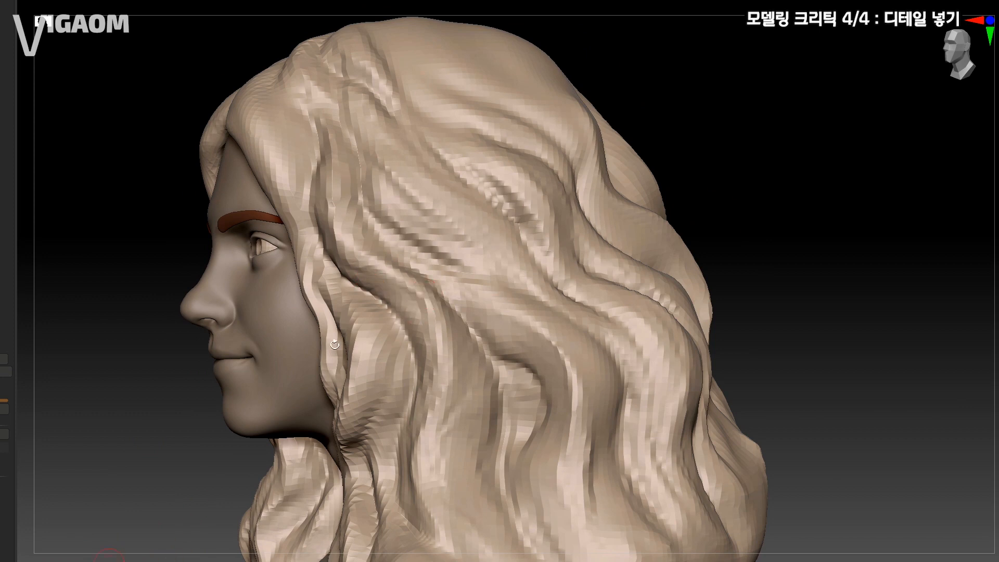
alt+right_drag(334, 344, 341, 363)
key(s)
mouse_move(341, 363)
ctrl+right_down()
mouse_move(379, 319)
mouse_move(401, 314)
mouse_move(353, 294)
mouse_move(446, 328)
mouse_move(408, 268)
mouse_move(422, 270)
mouse_move(388, 245)
ctrl+right_up()
right_drag(457, 308, 440, 279)
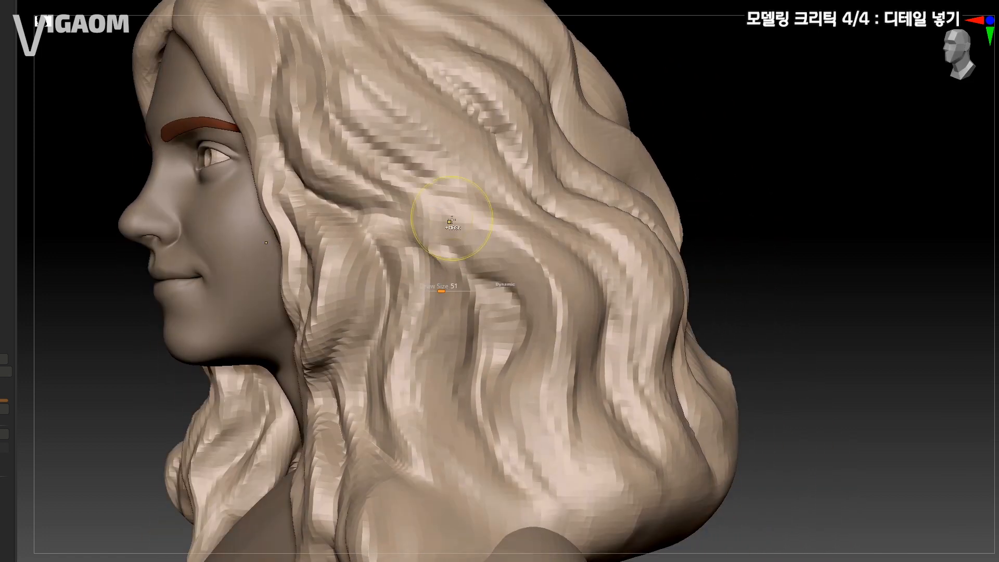
right_drag(426, 225, 410, 232)
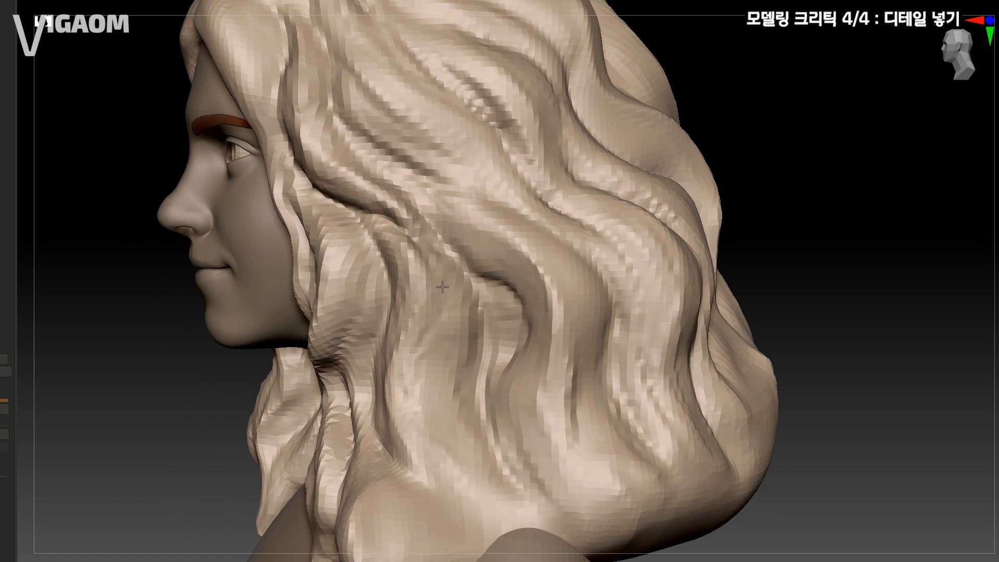
right_drag(445, 293, 433, 282)
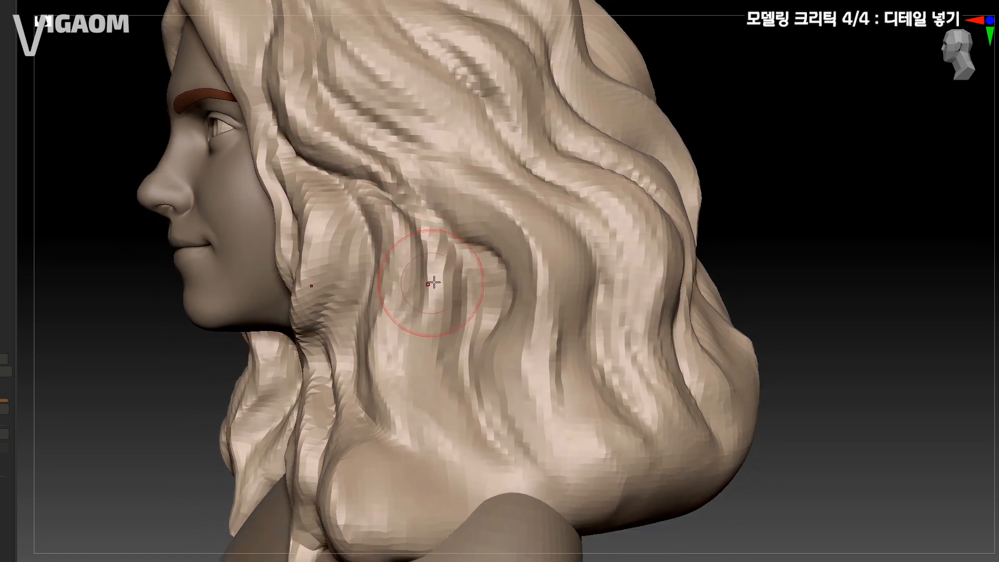
Step: Divide the lower left side hair into narrower wavy strands running down to the curl above the shoulder
mouse_move(398, 326)
right_down()
mouse_move(398, 307)
mouse_move(341, 271)
mouse_move(336, 245)
mouse_move(358, 226)
mouse_move(386, 237)
mouse_move(380, 246)
right_up()
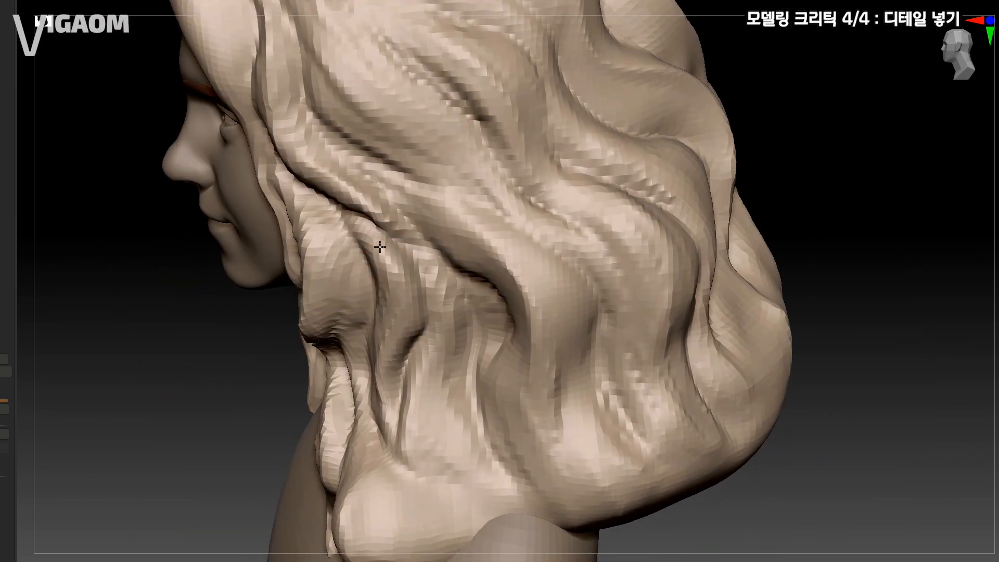
mouse_move(403, 282)
right_down()
mouse_move(413, 260)
mouse_move(400, 209)
right_up()
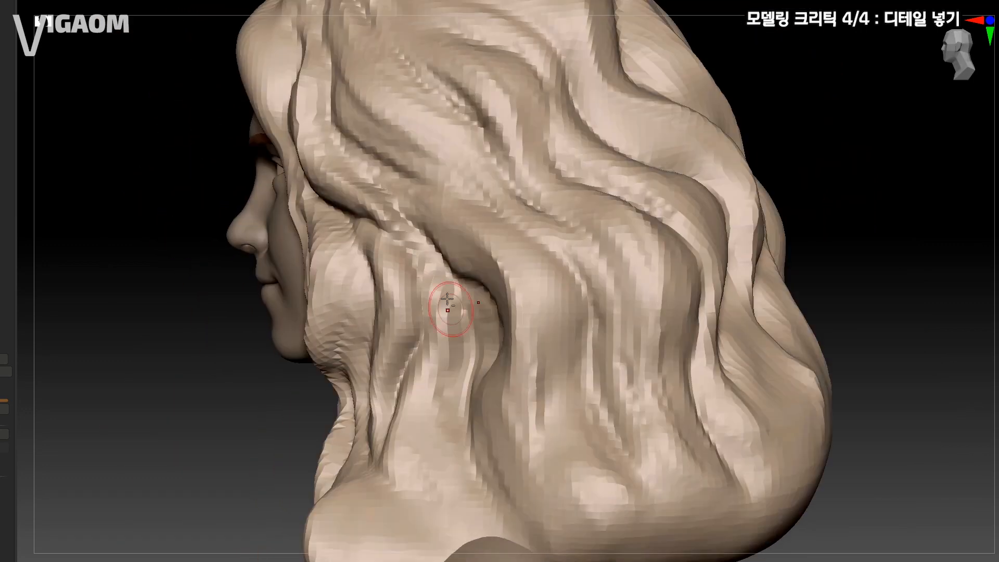
right_drag(447, 298, 442, 254)
alt+right_drag(440, 318, 390, 269)
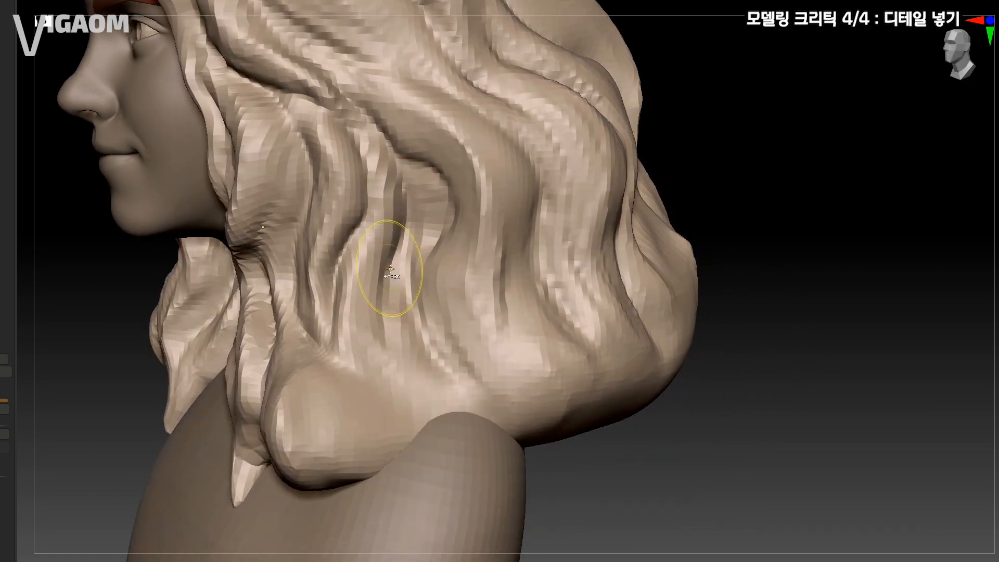
right_drag(413, 302, 364, 252)
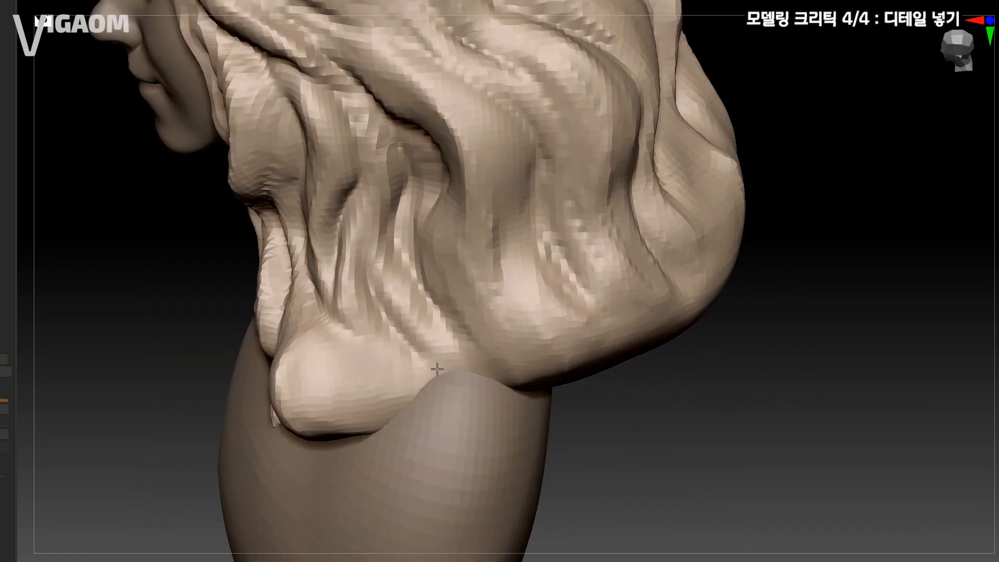
right_drag(472, 359, 487, 406)
Step: Refine the narrow strands and the rounded curl just above the left shoulder
alt+right_drag(365, 286, 403, 448)
ctrl+right_drag(461, 272, 453, 214)
mouse_move(416, 245)
right_down()
mouse_move(463, 286)
mouse_move(425, 241)
mouse_move(442, 177)
mouse_move(430, 201)
mouse_move(424, 177)
right_up()
mouse_move(424, 229)
right_down()
mouse_move(460, 252)
mouse_move(425, 275)
right_up()
key(s)
drag(424, 275, 433, 275)
Step: Mask the wavy bands on the bust's right side of the hair, from beside the temple down to the lower strands
ctrl+drag(466, 329, 333, 289)
ctrl+drag(467, 271, 364, 208)
right_drag(388, 291, 432, 304)
key(s)
mouse_move(460, 419)
ctrl+mouse_down()
mouse_move(359, 408)
mouse_move(291, 365)
ctrl+mouse_up()
mouse_move(431, 229)
right_down()
mouse_move(386, 239)
mouse_move(396, 245)
right_up()
key(s)
drag(420, 240, 410, 239)
alt+right_drag(432, 229, 457, 237)
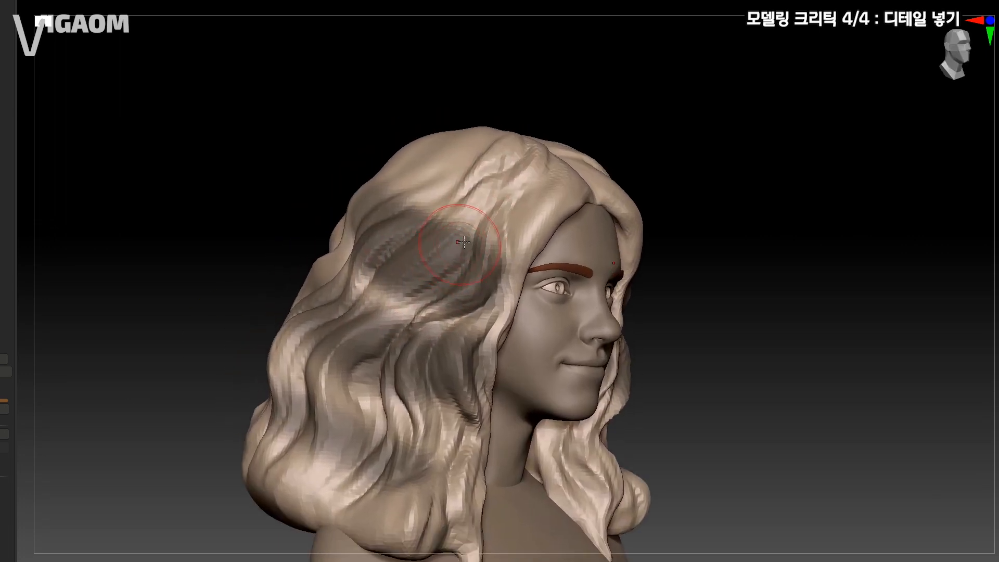
drag(347, 178, 401, 178)
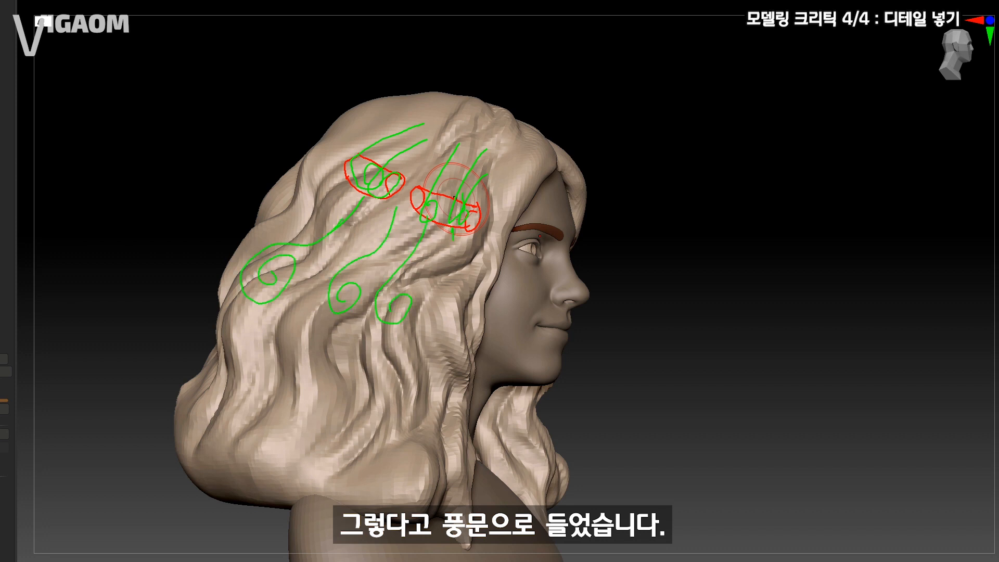
key(Escape)
mouse_move(521, 211)
right_down()
mouse_move(504, 204)
mouse_move(473, 223)
mouse_move(387, 229)
right_up()
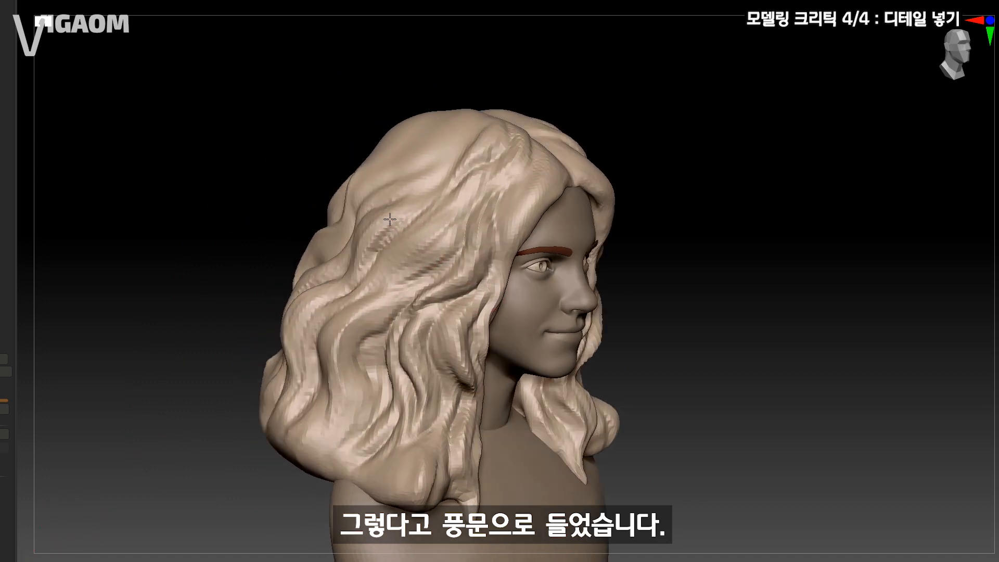
Step: Cut finer grooves into the broad wavy bands beside the temple on the bust's right side
right_drag(370, 192, 404, 207)
key(s)
drag(401, 211, 394, 212)
right_drag(394, 212, 368, 252)
drag(368, 252, 399, 274)
mouse_move(438, 262)
right_down()
mouse_move(453, 229)
mouse_move(394, 212)
mouse_move(443, 224)
right_up()
mouse_move(328, 281)
right_down()
mouse_move(351, 307)
mouse_move(341, 288)
right_up()
Step: Carve a groove down the long wave behind the cheek on the bust's right side
mouse_move(334, 293)
mouse_down()
mouse_move(324, 326)
mouse_move(346, 361)
mouse_up()
right_drag(397, 351, 359, 338)
mouse_move(359, 338)
ctrl+right_down()
mouse_move(379, 273)
mouse_move(359, 260)
ctrl+right_up()
alt+right_drag(427, 234, 389, 245)
key(s)
mouse_move(463, 227)
right_down()
mouse_move(415, 223)
mouse_move(467, 213)
mouse_move(473, 243)
mouse_move(451, 200)
right_up()
mouse_move(452, 200)
ctrl+right_down()
mouse_move(425, 272)
mouse_move(408, 230)
ctrl+right_up()
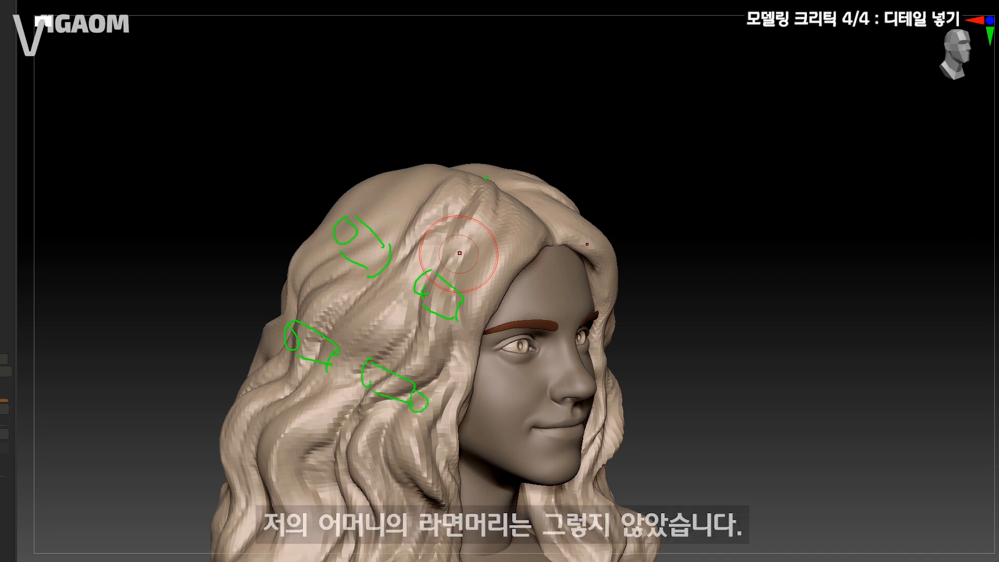
Step: Cut a long groove from the centre parting over the smooth crown towards the hair on the bust's right side
mouse_move(489, 239)
right_down()
mouse_move(465, 167)
mouse_move(457, 195)
right_up()
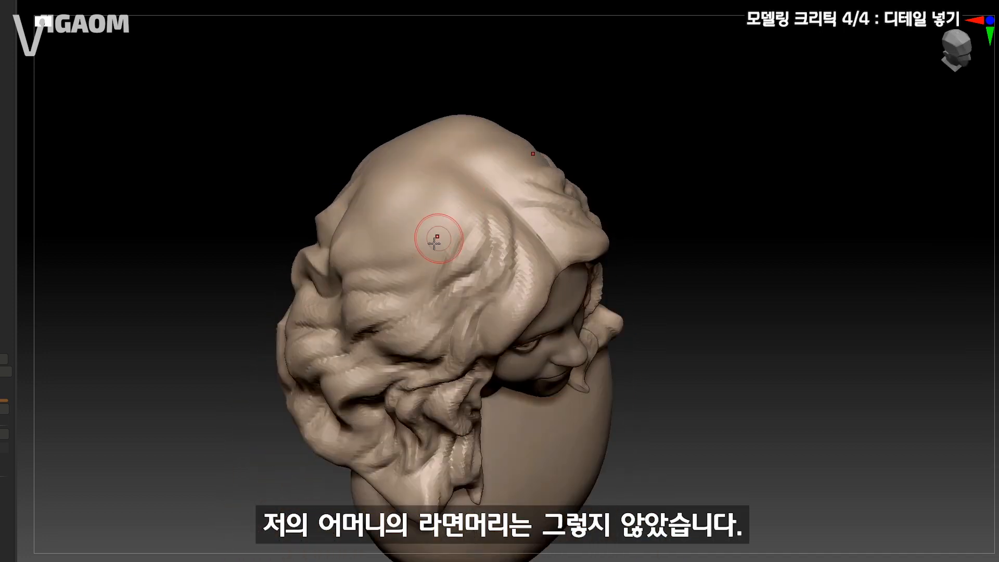
right_drag(437, 232, 424, 192)
right_drag(413, 227, 446, 218)
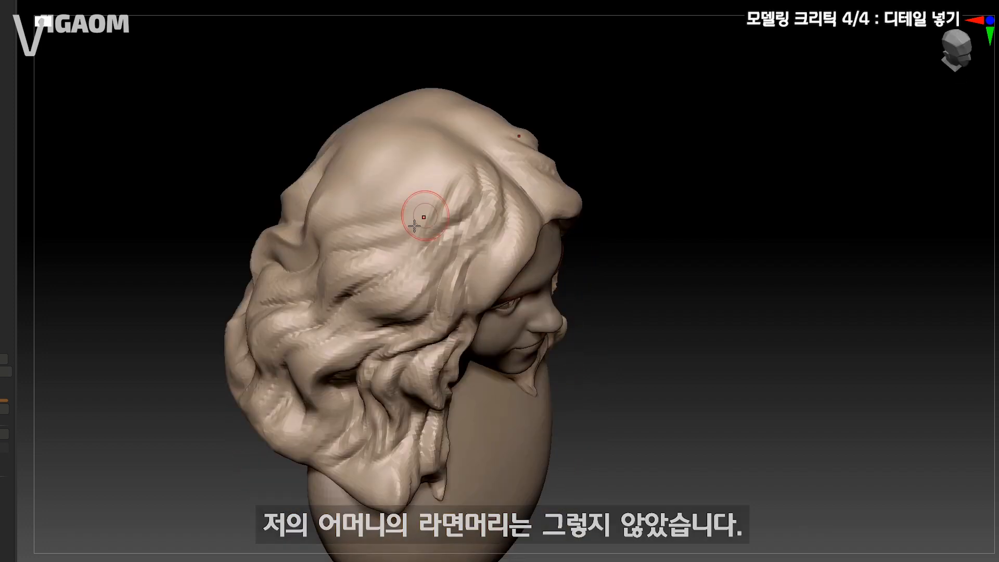
mouse_move(368, 195)
right_down()
mouse_move(441, 161)
mouse_move(485, 204)
mouse_move(448, 169)
right_up()
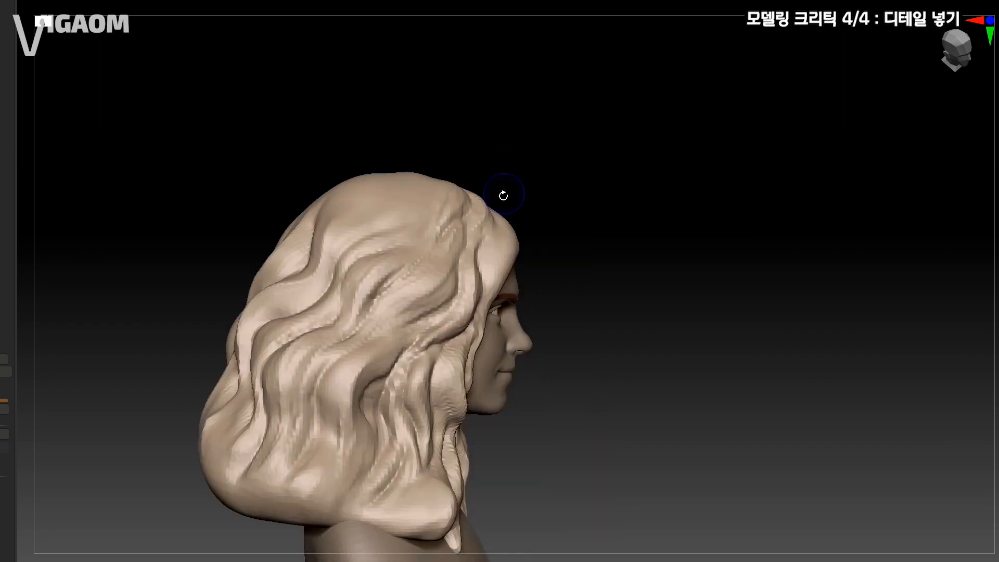
mouse_move(159, 561)
mouse_down()
mouse_move(78, 558)
mouse_move(86, 484)
mouse_move(146, 487)
mouse_up()
alt+right_drag(505, 179, 495, 278)
alt+right_drag(493, 195, 497, 307)
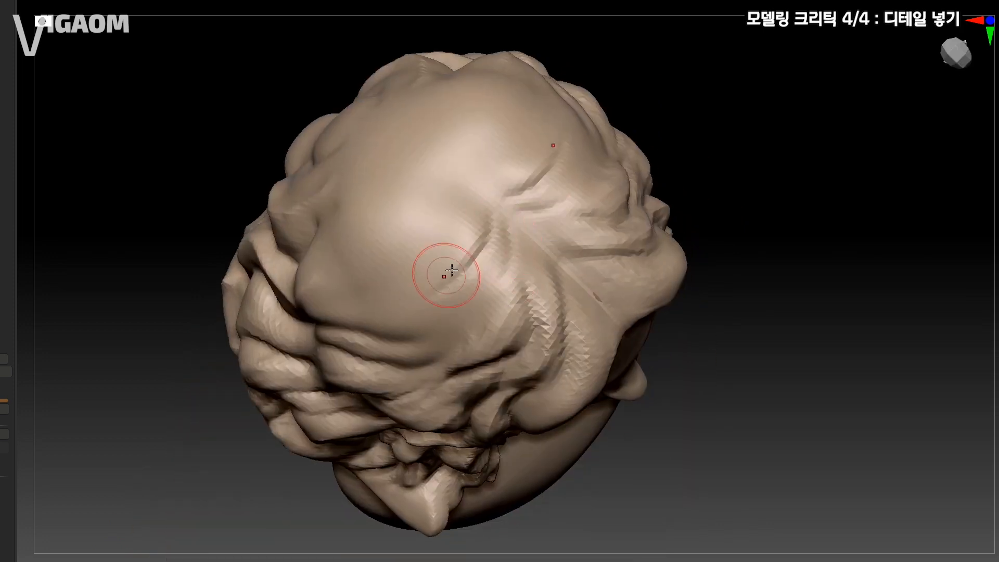
right_drag(446, 268, 378, 274)
drag(525, 240, 423, 310)
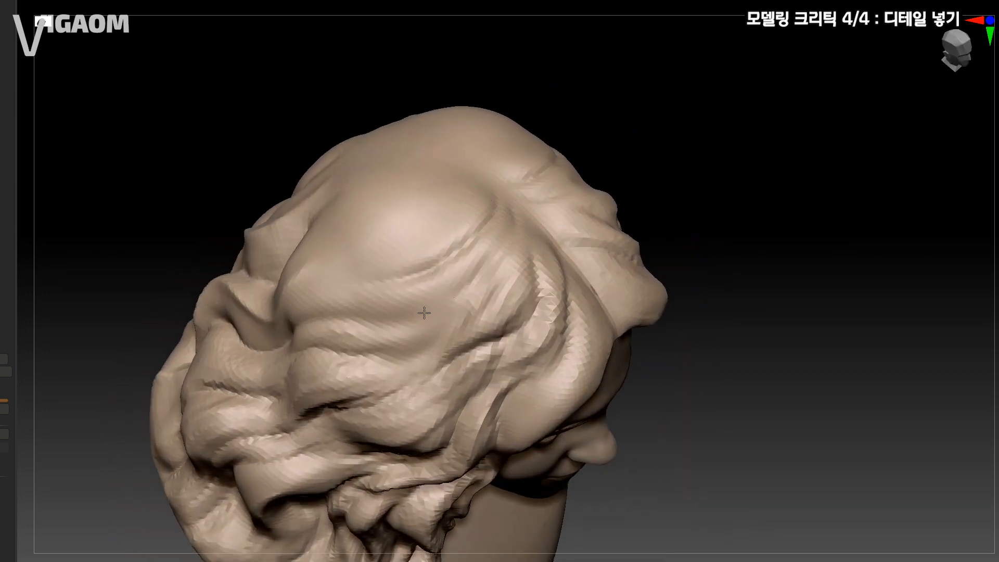
Step: Carve parallel grooves from the upper side of the crown down into the side waves
right_drag(447, 297, 416, 222)
alt+right_drag(448, 318, 465, 223)
drag(488, 281, 385, 348)
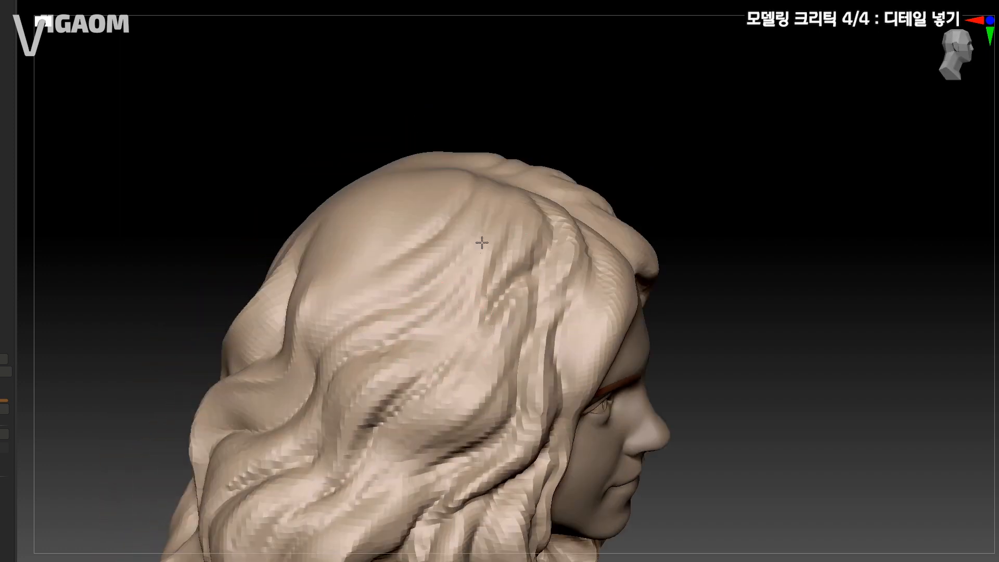
drag(486, 241, 451, 296)
ctrl+right_drag(412, 268, 468, 276)
mouse_move(469, 275)
right_down()
mouse_move(499, 313)
mouse_move(488, 272)
mouse_move(495, 318)
right_up()
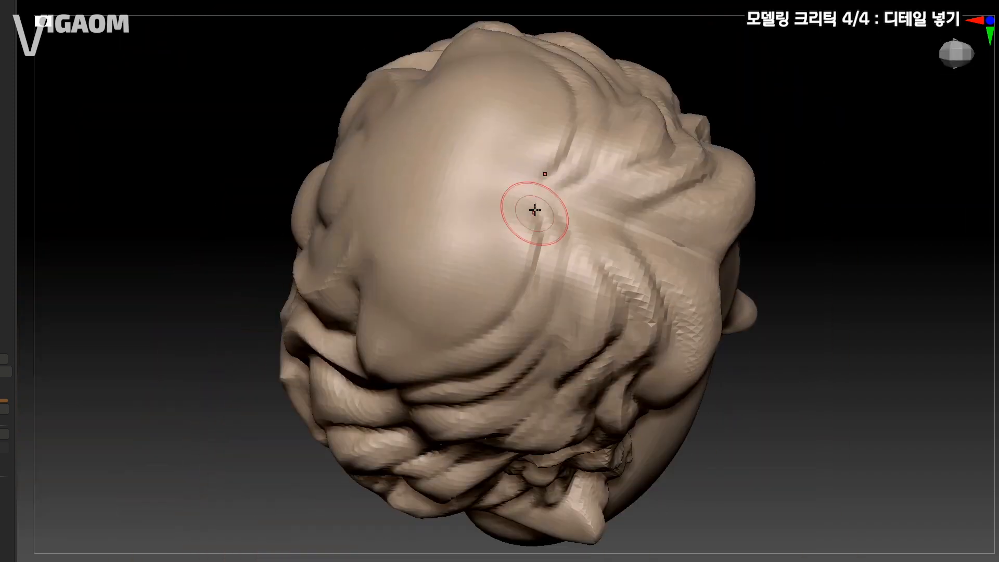
Step: Carve shallow strand grooves radiating from the parting across the smooth area of the crown
drag(536, 212, 600, 279)
mouse_move(600, 279)
right_down()
mouse_move(559, 216)
mouse_move(545, 225)
mouse_move(573, 259)
mouse_move(583, 224)
right_up()
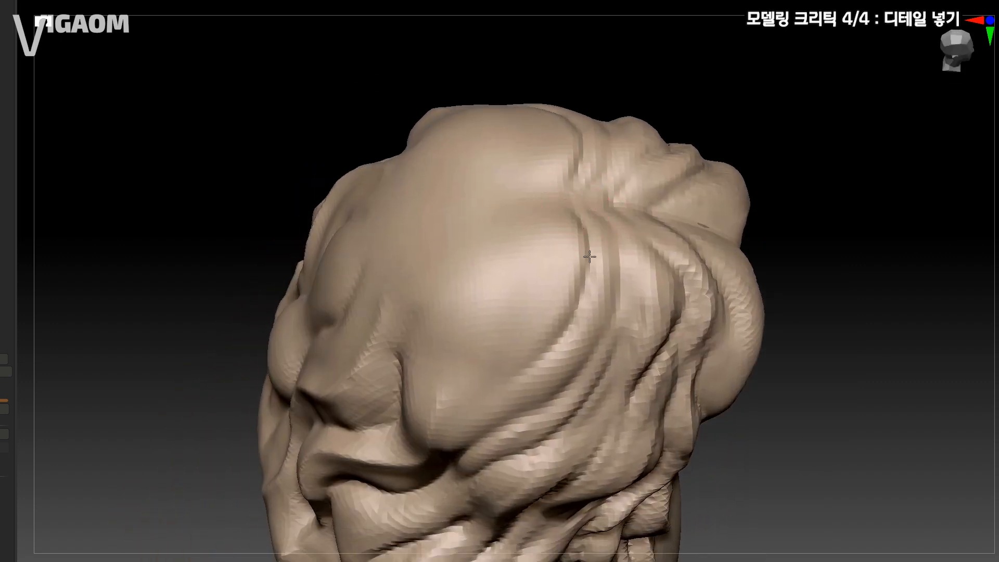
drag(530, 221, 492, 300)
drag(516, 221, 443, 291)
right_drag(379, 317, 442, 291)
Step: Smooth the fresh grooves on the crown and extend the centre parting line towards the back
key(s)
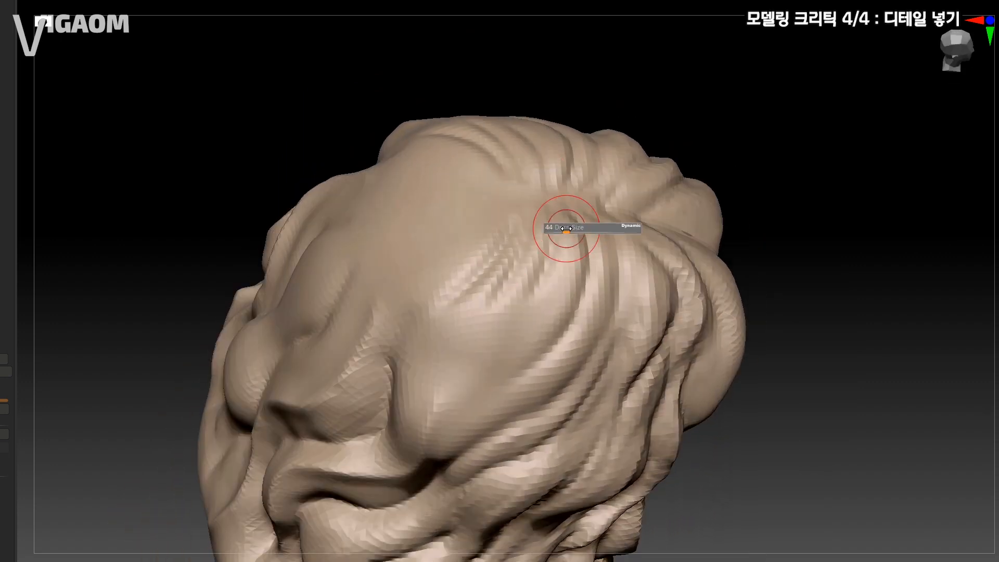
drag(565, 225, 562, 224)
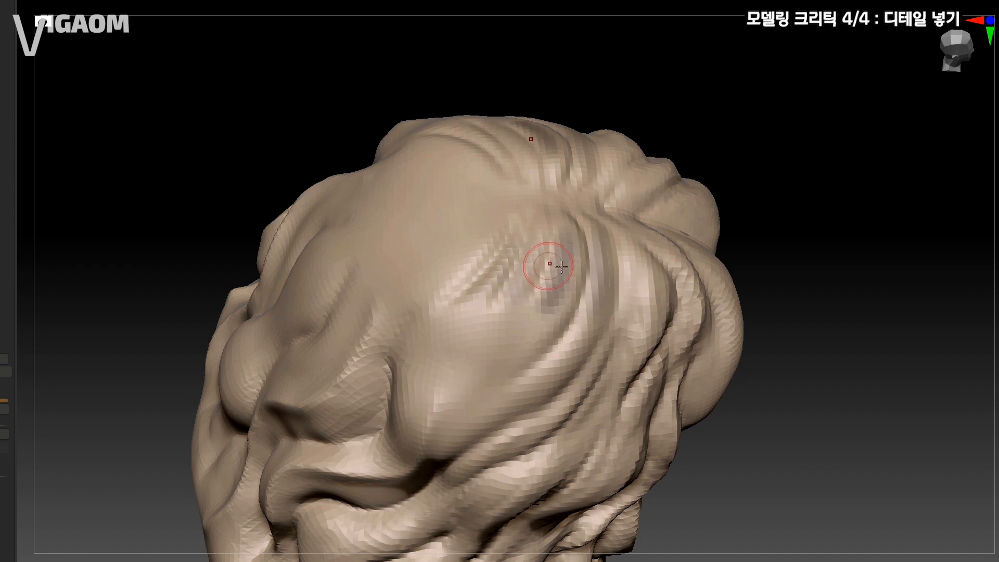
mouse_move(631, 60)
right_down()
mouse_move(608, 205)
mouse_move(533, 205)
mouse_move(568, 199)
right_up()
mouse_move(442, 195)
right_down()
mouse_move(587, 196)
mouse_move(553, 178)
mouse_move(579, 201)
mouse_move(562, 196)
mouse_move(572, 239)
right_up()
right_drag(498, 257, 475, 212)
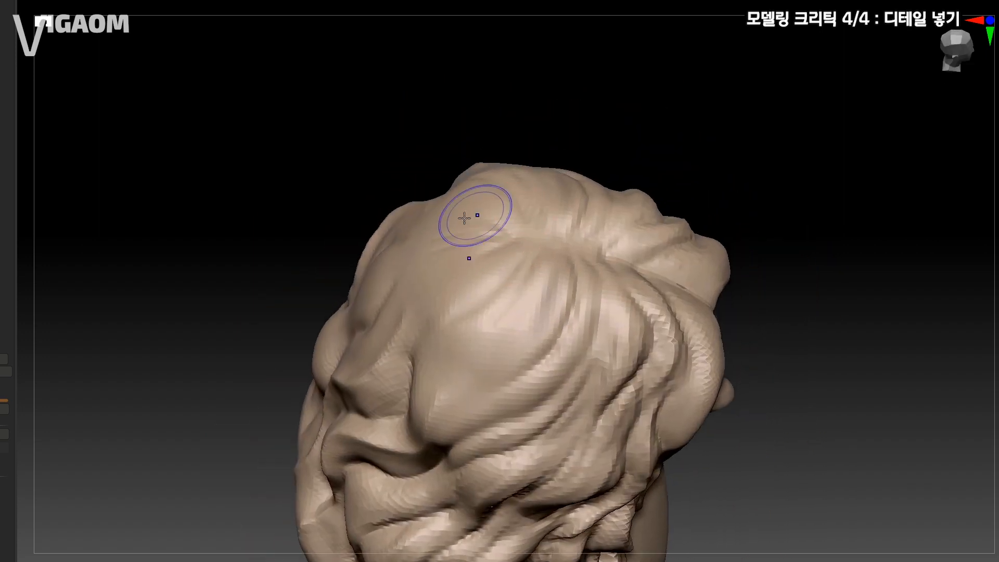
right_drag(613, 231, 607, 268)
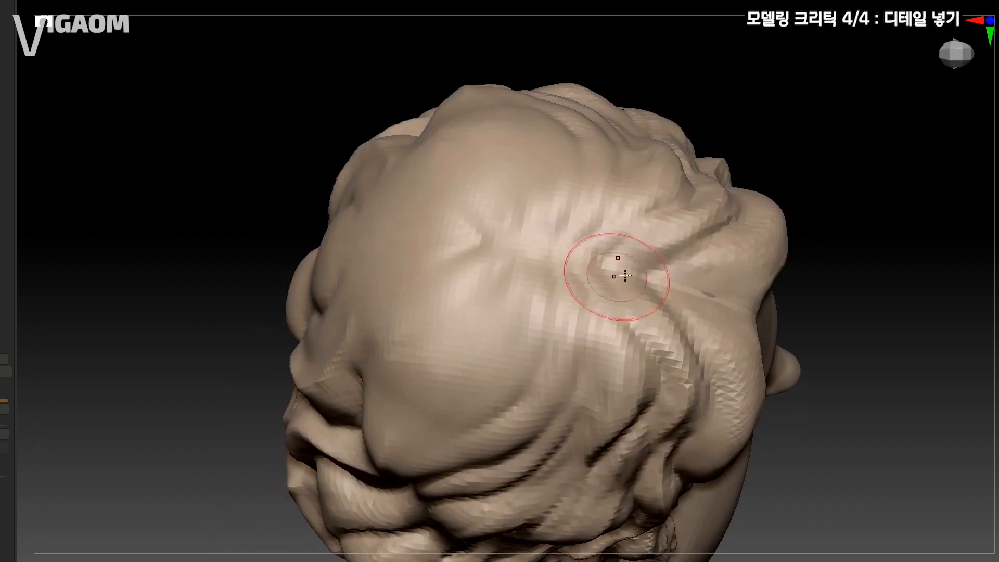
mouse_move(665, 285)
right_down()
mouse_move(656, 201)
mouse_move(588, 165)
mouse_move(587, 200)
mouse_move(555, 219)
right_up()
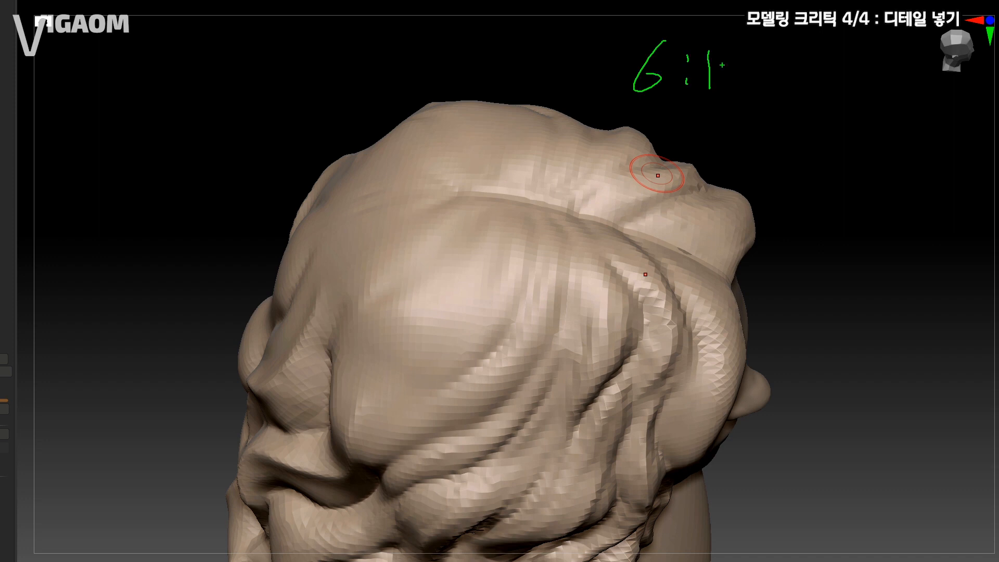
mouse_move(658, 103)
mouse_down()
mouse_move(606, 78)
mouse_move(736, 120)
mouse_up()
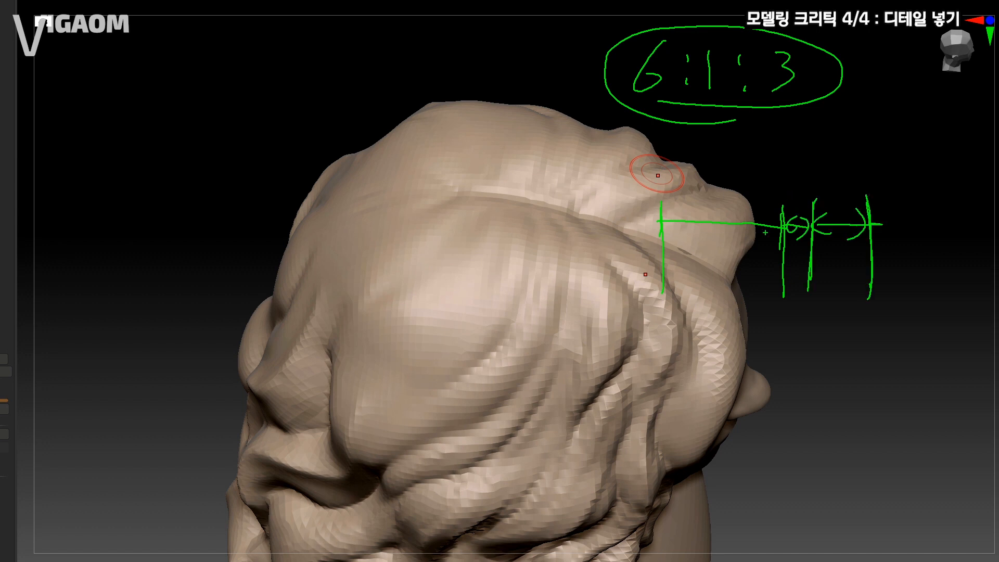
key(Escape)
Step: Cut two parallel grooves curving from the rear of the parting down the crown to form main strands
mouse_move(641, 266)
right_down()
mouse_move(665, 263)
mouse_move(639, 258)
right_up()
mouse_move(587, 193)
right_down()
mouse_move(569, 220)
mouse_move(579, 205)
right_up()
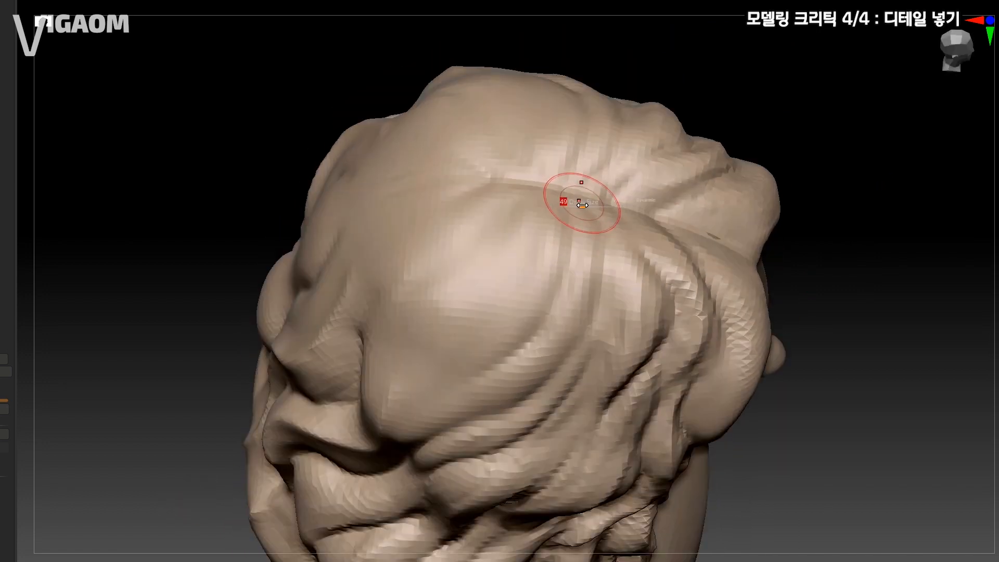
right_drag(589, 261, 598, 216)
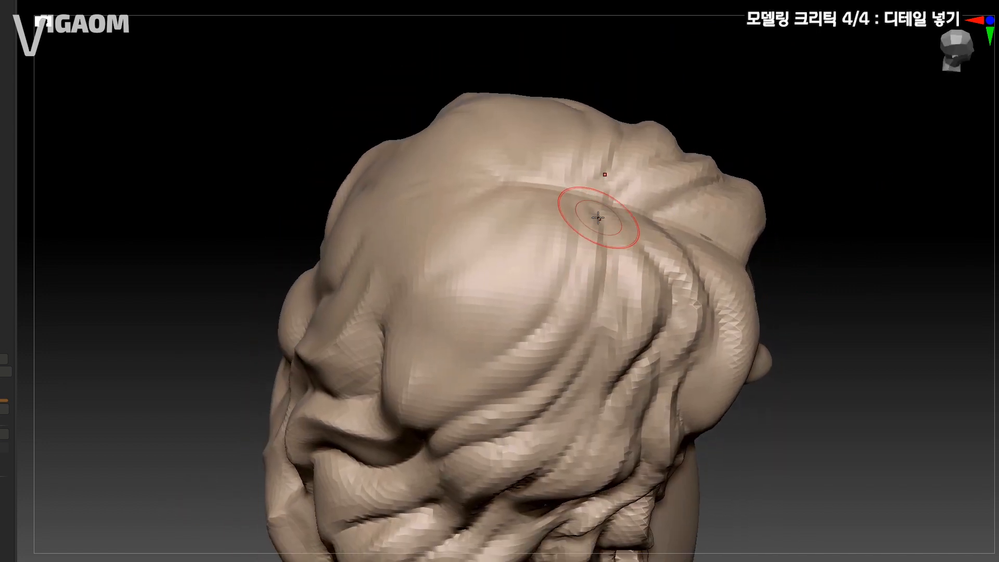
mouse_move(506, 357)
right_down()
mouse_move(591, 246)
mouse_move(569, 205)
right_up()
right_drag(524, 292, 567, 276)
drag(582, 224, 513, 330)
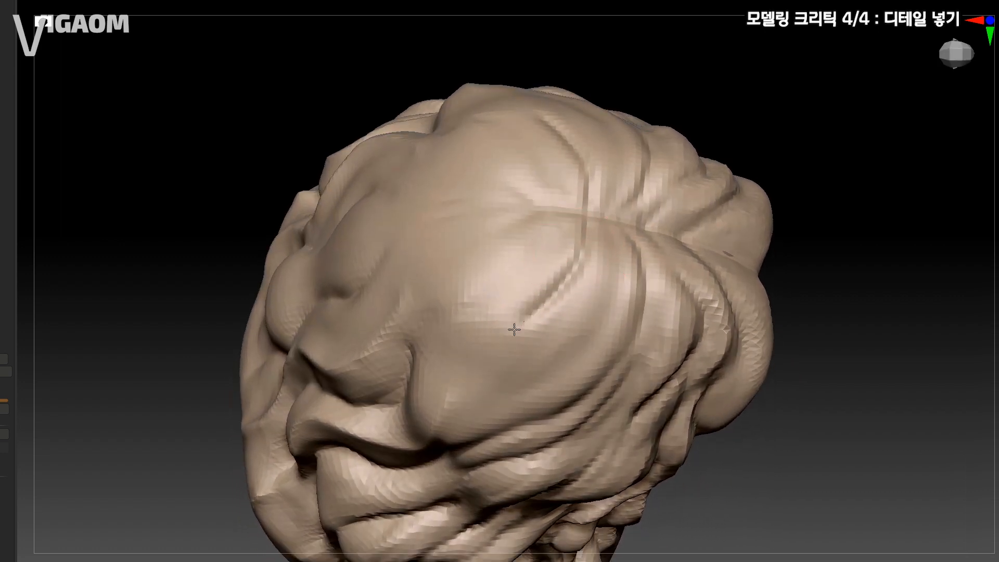
right_drag(514, 330, 590, 229)
mouse_move(591, 229)
mouse_down()
mouse_move(577, 270)
mouse_move(494, 343)
mouse_up()
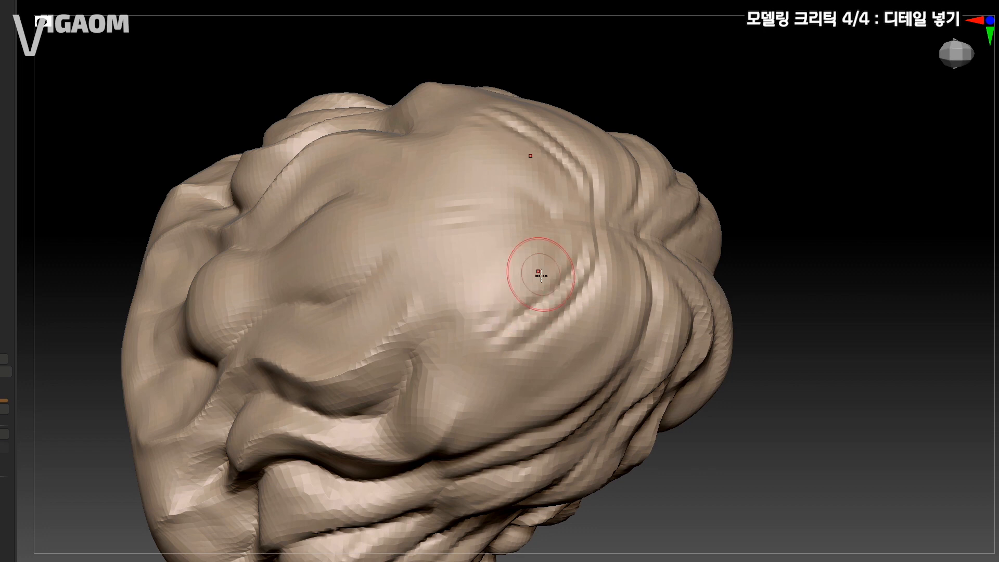
Step: Carve further grooves from the end of the parting towards the back of the head
right_drag(540, 274, 552, 264)
drag(573, 214, 494, 274)
right_drag(497, 271, 526, 259)
key(s)
mouse_move(525, 259)
mouse_down()
mouse_move(457, 292)
mouse_move(390, 296)
mouse_up()
Step: Add narrow strand grooves with uneven spacing between the main strands at the rear of the crown
mouse_move(417, 283)
right_down()
mouse_move(542, 249)
mouse_move(581, 258)
mouse_move(575, 231)
right_up()
key(s)
drag(548, 213, 426, 301)
drag(474, 240, 423, 268)
right_drag(545, 253, 526, 196)
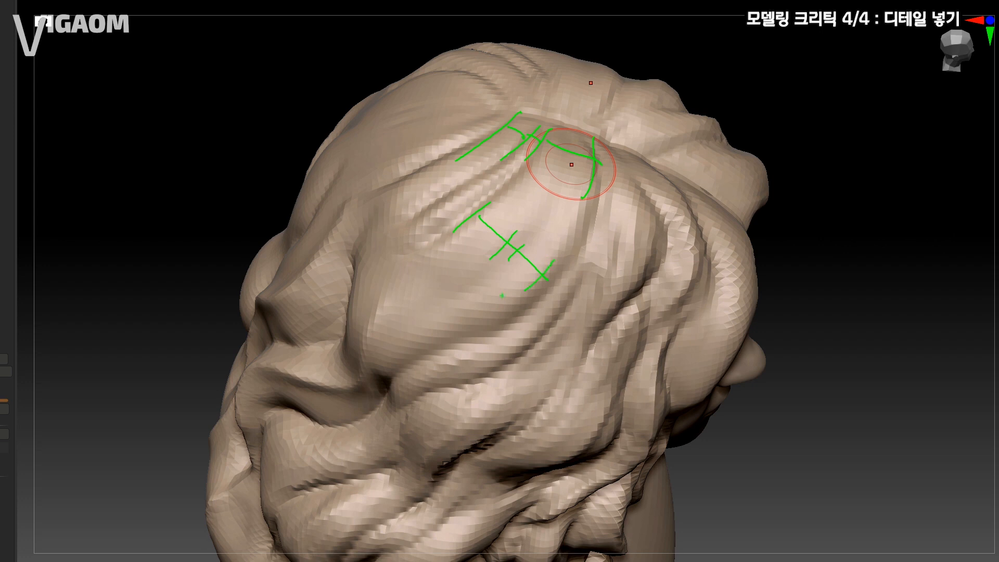
Step: Carve a groove from the upper crown down into the side waves to divide the broad strand there
key(Escape)
mouse_move(502, 256)
right_down()
mouse_move(542, 208)
mouse_move(529, 232)
right_up()
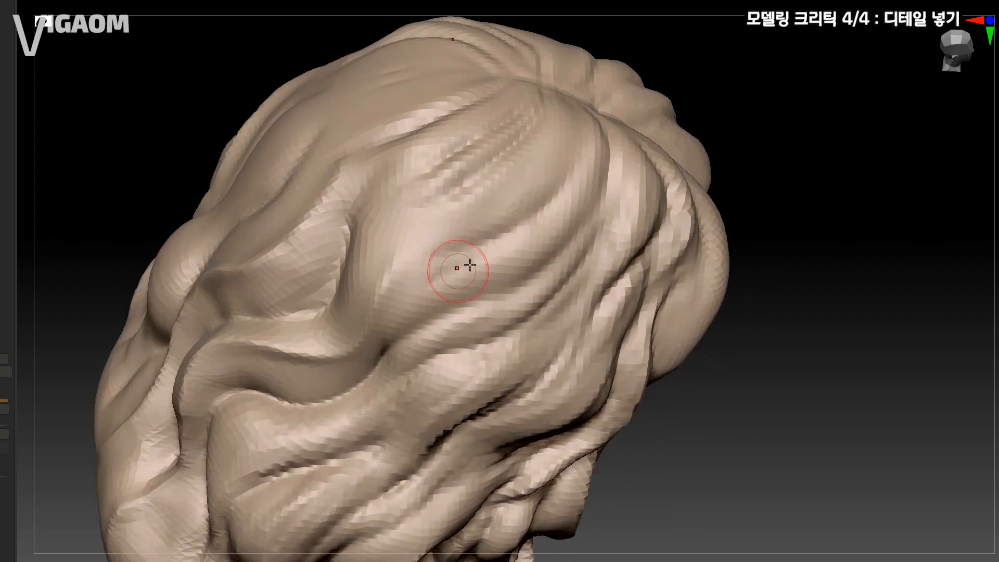
mouse_move(376, 351)
right_down()
mouse_move(482, 259)
mouse_move(490, 267)
right_up()
key(s)
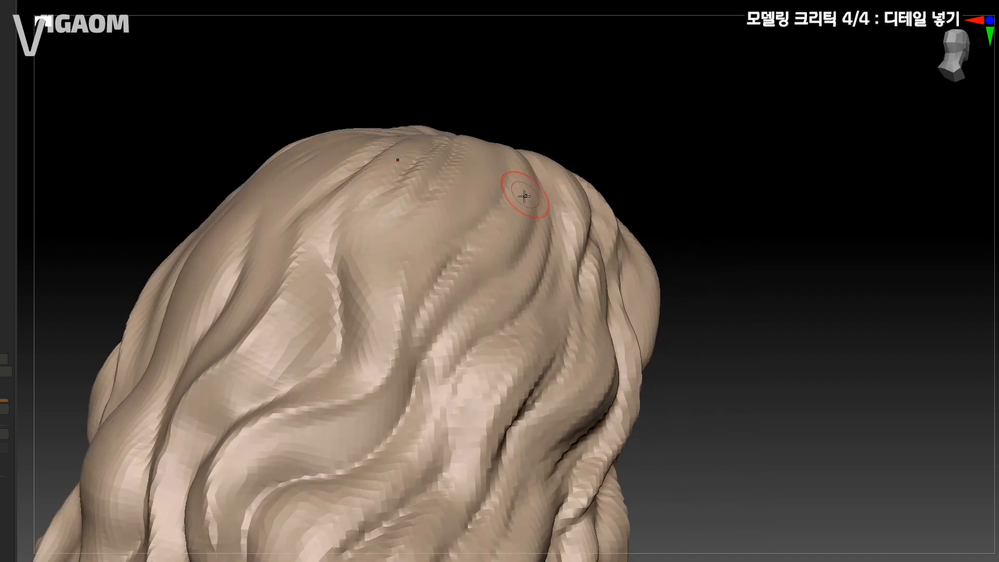
mouse_move(524, 194)
right_down()
mouse_move(521, 216)
mouse_move(446, 286)
mouse_move(529, 211)
right_up()
mouse_move(527, 203)
mouse_down()
mouse_move(482, 245)
mouse_move(471, 296)
mouse_up()
mouse_move(470, 296)
right_down()
mouse_move(493, 219)
mouse_move(519, 221)
mouse_move(475, 257)
mouse_move(467, 181)
mouse_move(570, 179)
mouse_move(553, 167)
mouse_move(553, 249)
mouse_move(544, 214)
mouse_move(529, 202)
right_up()
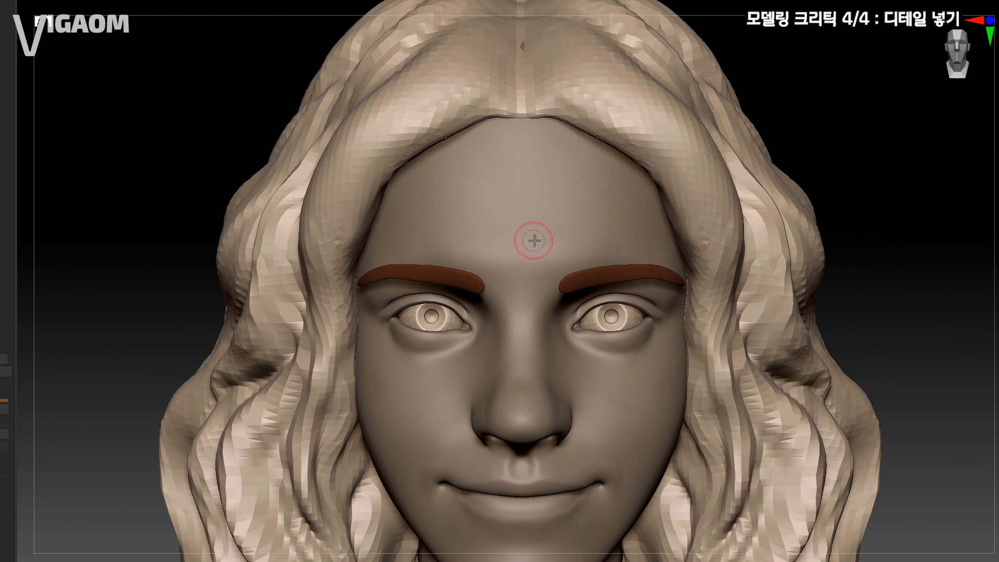
Step: Cut grooves from the front of the parting down through the hair above the temple on the bust's right side
key(ctrl)
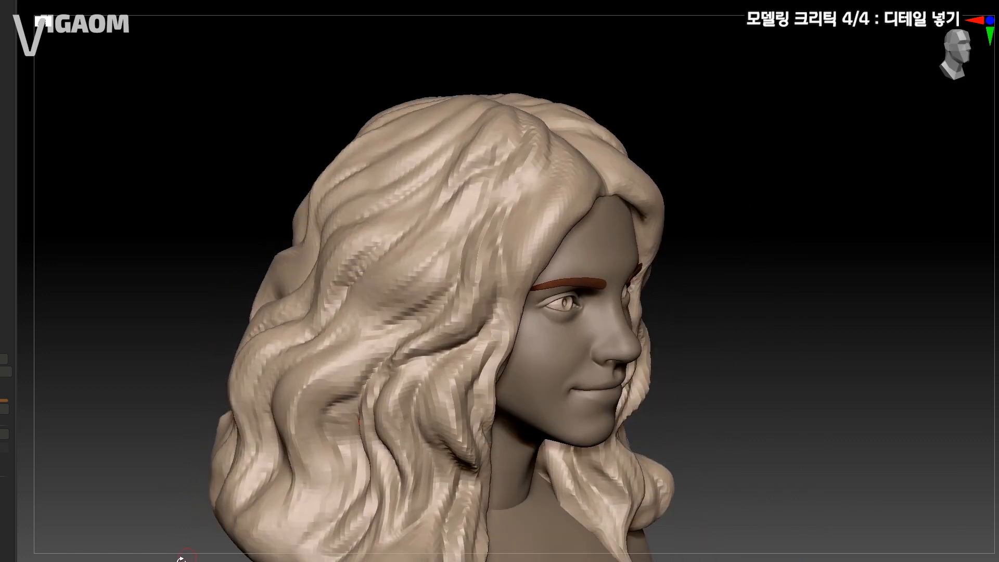
alt+right_drag(537, 215, 540, 259)
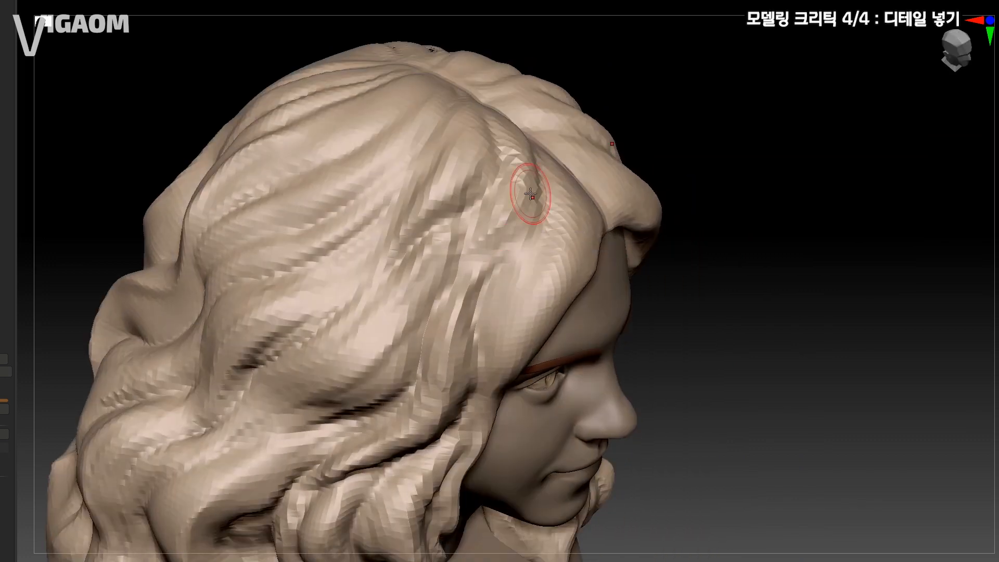
drag(529, 197, 464, 259)
drag(508, 231, 459, 273)
mouse_move(513, 239)
right_down()
mouse_move(551, 222)
mouse_move(539, 225)
right_up()
right_drag(484, 277, 535, 231)
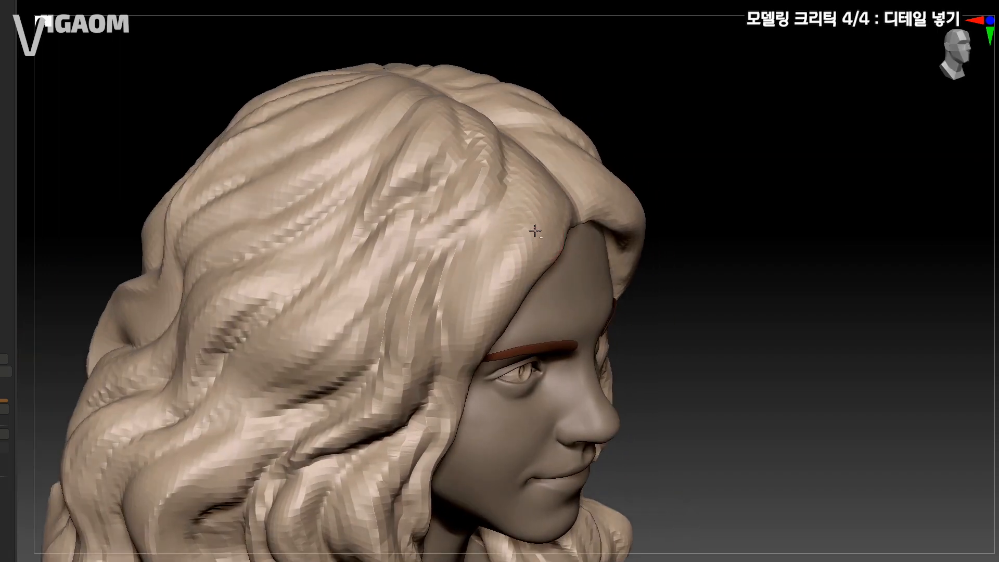
alt+drag(535, 231, 471, 306)
right_drag(533, 247, 513, 227)
Step: Carve strand grooves into the front roll of hair, running from the parting along the top of the forehead
mouse_move(603, 203)
right_down()
mouse_move(499, 197)
mouse_move(543, 217)
mouse_move(497, 243)
mouse_move(505, 255)
mouse_move(444, 310)
right_up()
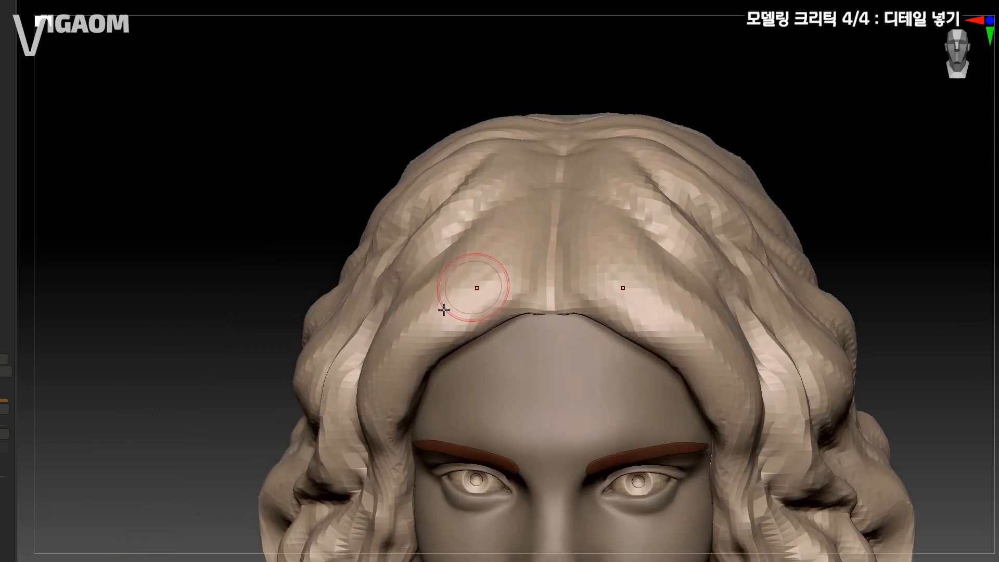
drag(125, 561, 141, 561)
key(s)
drag(496, 262, 415, 333)
key(s)
mouse_move(415, 333)
right_down()
mouse_move(477, 276)
mouse_move(458, 255)
right_up()
drag(497, 246, 382, 292)
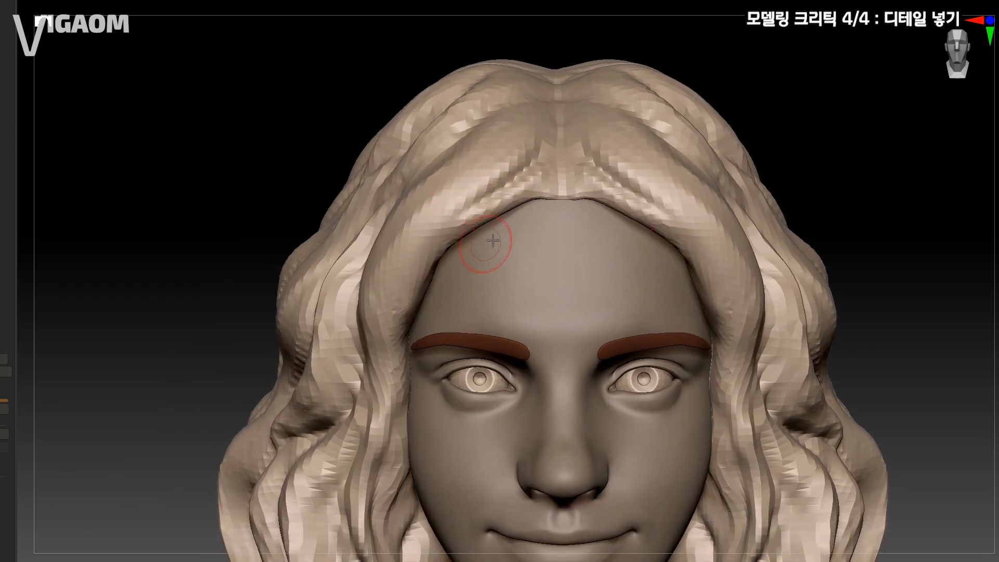
Step: Continue the front roll's grooves down along the hairline beside the temple
right_drag(486, 241, 448, 219)
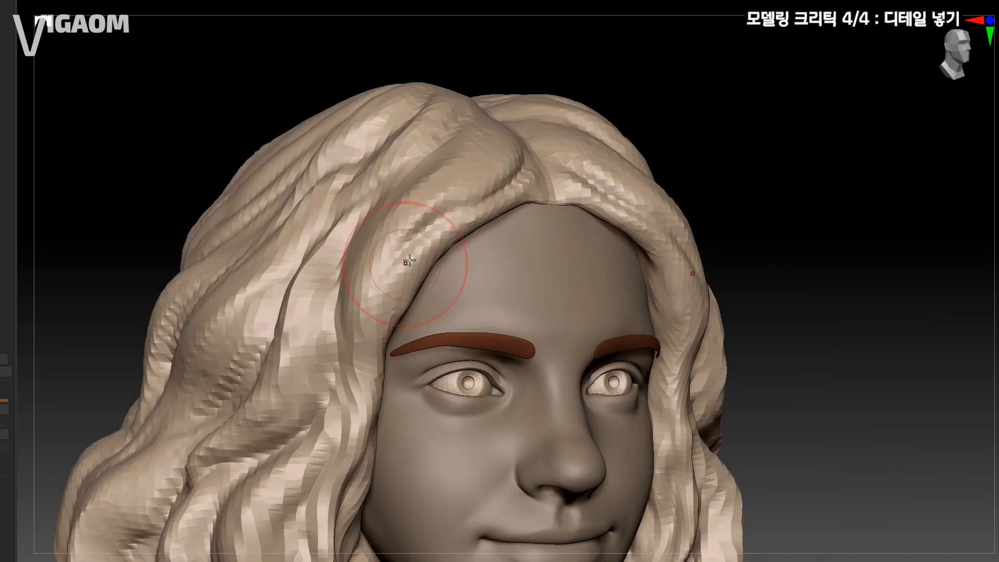
mouse_move(409, 260)
right_down()
mouse_move(376, 302)
mouse_move(401, 292)
mouse_move(385, 268)
mouse_move(418, 207)
right_up()
mouse_move(386, 276)
right_down()
mouse_move(429, 286)
mouse_move(430, 188)
right_up()
mouse_move(400, 343)
right_down()
mouse_move(453, 161)
mouse_move(497, 207)
mouse_move(423, 222)
mouse_move(406, 242)
right_up()
drag(404, 244, 357, 359)
mouse_move(357, 359)
ctrl+right_down()
mouse_move(342, 289)
mouse_move(397, 312)
mouse_move(396, 201)
mouse_move(390, 272)
mouse_move(494, 270)
ctrl+right_up()
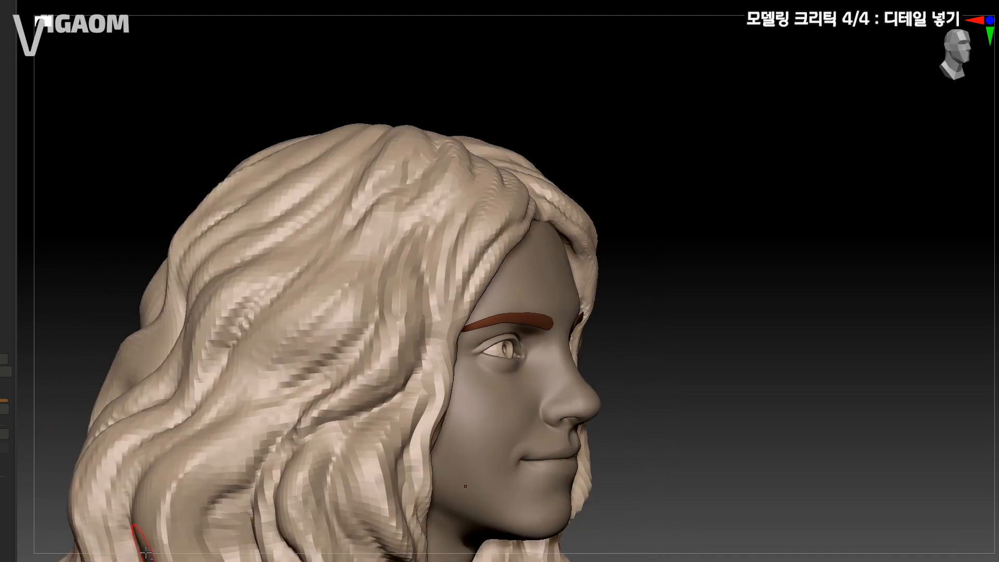
Step: Deepen the creases between the side waves level with the cheek, using a smaller brush
mouse_move(146, 552)
ctrl+right_down()
mouse_move(435, 238)
mouse_move(416, 312)
mouse_move(411, 257)
mouse_move(467, 228)
ctrl+right_up()
mouse_move(398, 261)
right_down()
mouse_move(395, 241)
mouse_move(379, 279)
mouse_move(360, 267)
mouse_move(392, 241)
mouse_move(398, 247)
right_up()
mouse_move(326, 330)
right_down()
mouse_move(439, 264)
mouse_move(426, 271)
mouse_move(447, 240)
right_up()
key(s)
key(s)
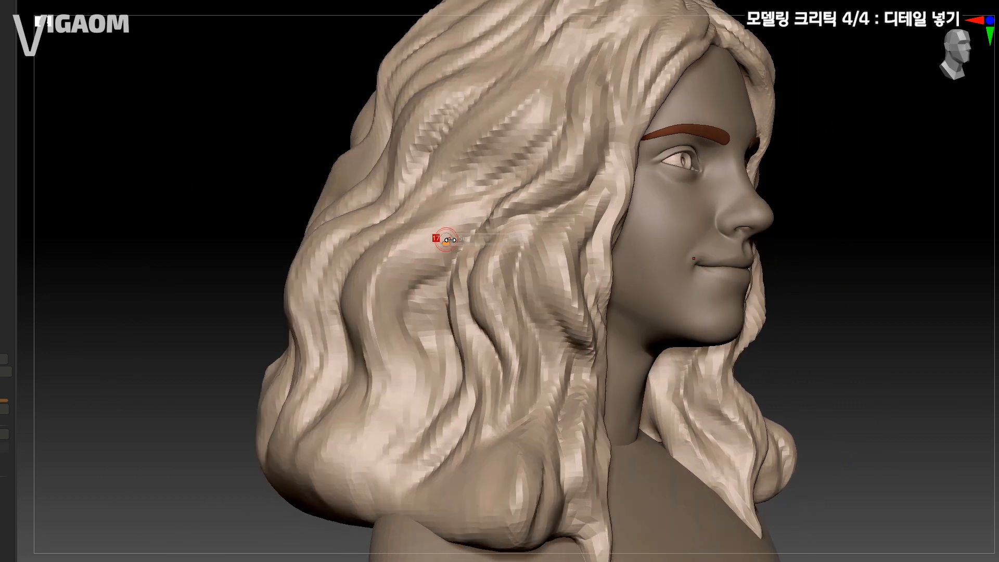
mouse_move(411, 287)
right_down()
mouse_move(434, 254)
mouse_move(351, 276)
mouse_move(371, 284)
mouse_move(356, 307)
mouse_move(362, 287)
mouse_move(406, 315)
mouse_move(463, 225)
right_up()
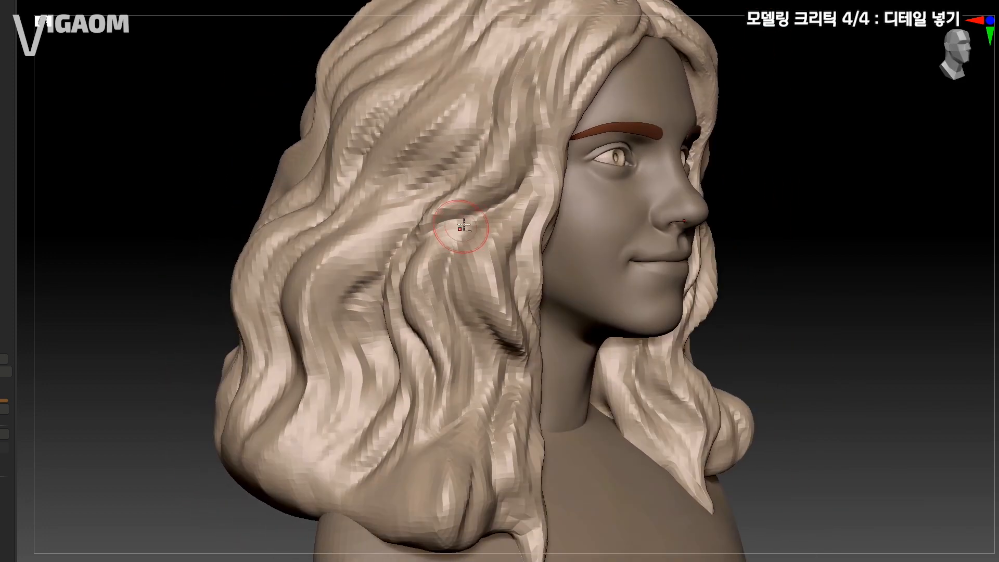
Step: Carve fine grooves down the narrow strands beside the jaw on the bust's right side
mouse_move(424, 256)
right_down()
mouse_move(443, 305)
mouse_move(424, 260)
mouse_move(402, 290)
mouse_move(422, 263)
right_up()
key(s)
drag(421, 263, 417, 317)
right_drag(424, 290, 417, 256)
key(s)
click(417, 256)
right_drag(427, 219, 424, 242)
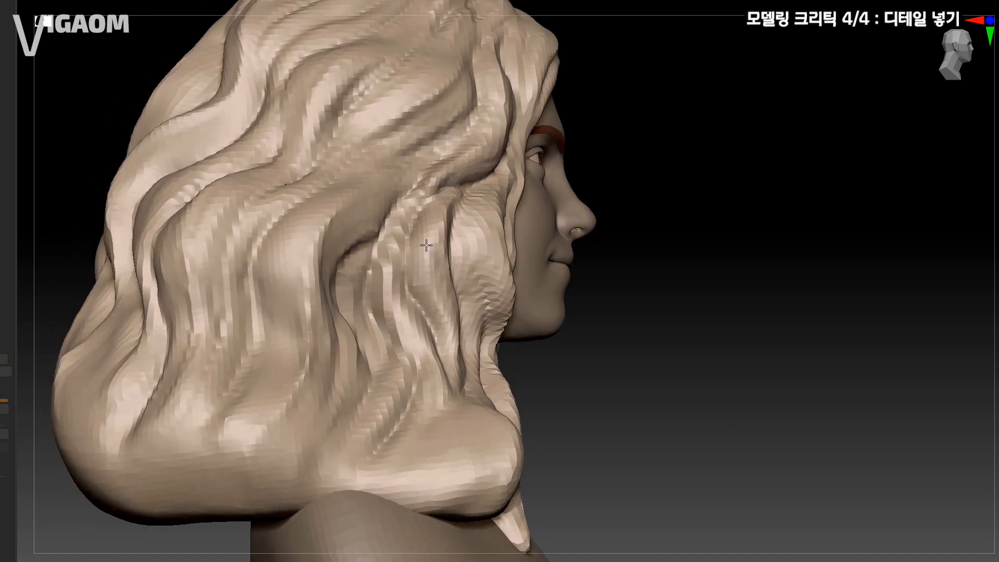
Step: Carve another crease down the wavy strands behind the jaw on the bust's right side
drag(424, 242, 446, 358)
right_drag(447, 358, 438, 265)
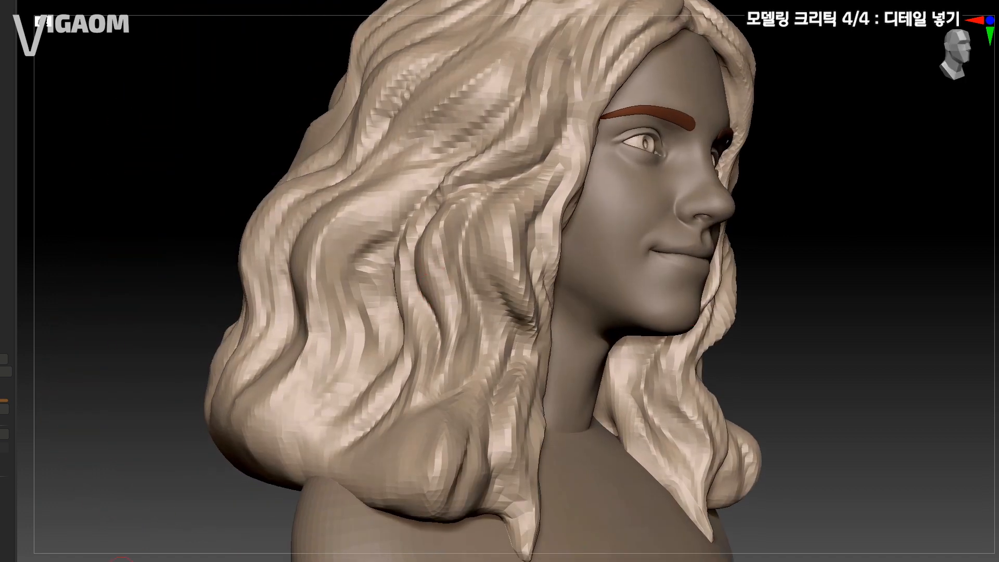
mouse_move(397, 290)
right_down()
mouse_move(410, 319)
mouse_move(396, 308)
right_up()
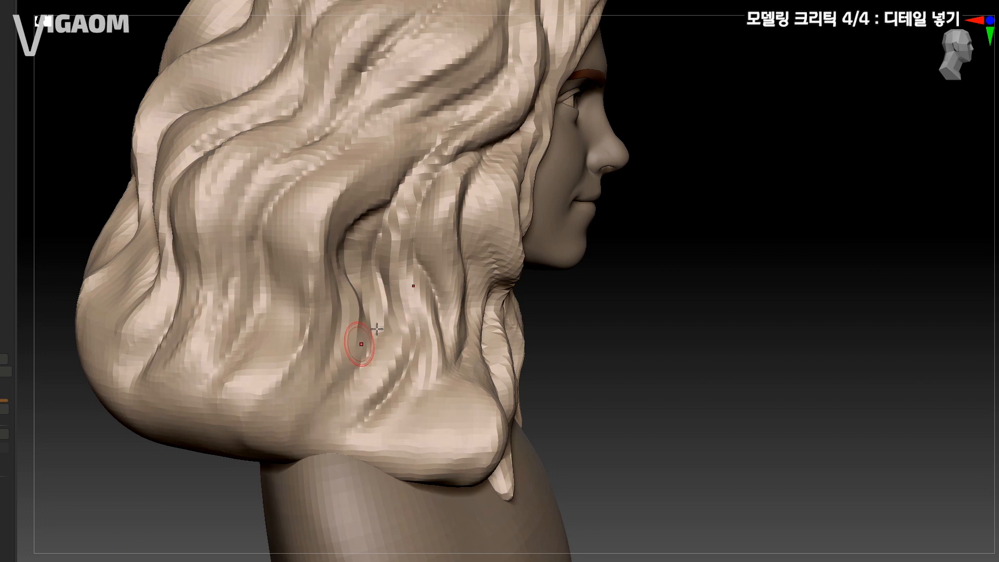
right_drag(377, 329, 401, 303)
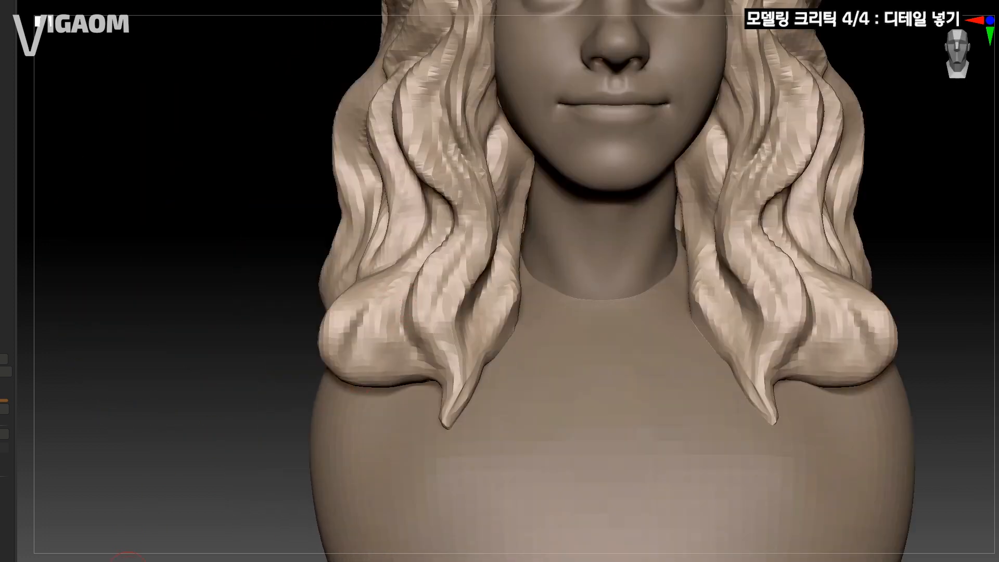
mouse_move(427, 382)
ctrl+right_down()
mouse_move(439, 328)
mouse_move(439, 367)
ctrl+right_up()
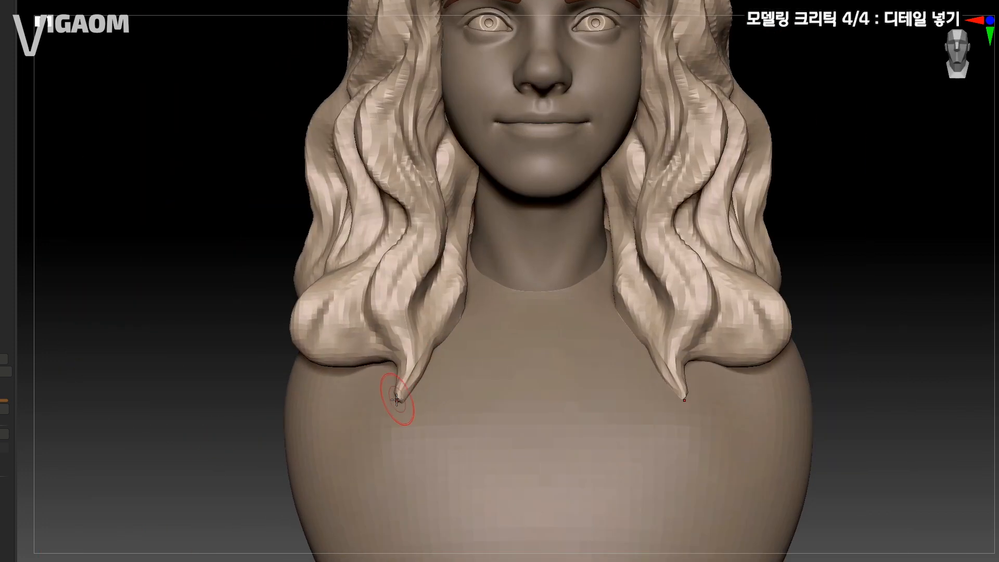
Step: Shape the pointed tip and the rounded end of the front hair lock resting above the right shoulder
drag(423, 376, 433, 364)
key(s)
click(437, 359)
mouse_move(377, 313)
right_down()
mouse_move(386, 298)
mouse_move(368, 346)
mouse_move(334, 376)
right_up()
drag(338, 377, 350, 391)
right_drag(359, 394, 368, 381)
drag(340, 388, 345, 403)
right_drag(346, 398, 333, 375)
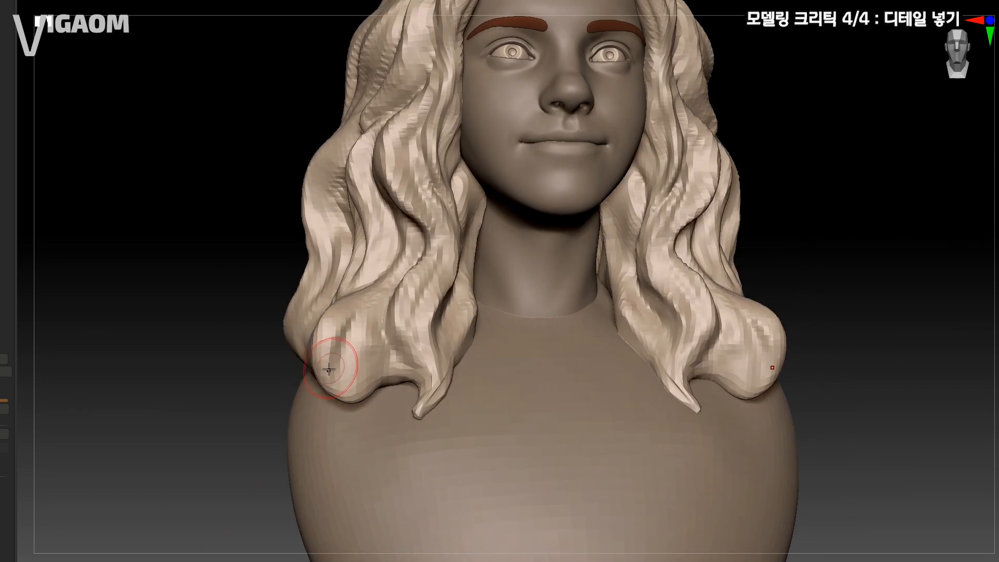
drag(330, 368, 320, 347)
Step: Carve a hollow into the rounded end of the front lock so that it begins to curl
mouse_move(363, 361)
alt+right_down()
mouse_move(381, 364)
mouse_move(376, 401)
alt+right_up()
key(s)
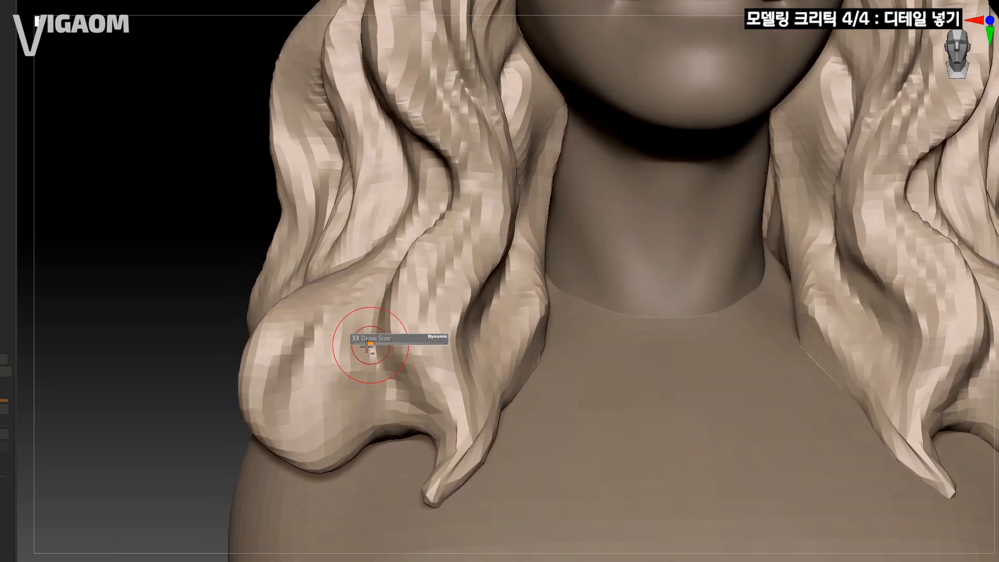
drag(350, 341, 317, 390)
right_drag(317, 390, 360, 341)
key(s)
click(370, 332)
mouse_move(359, 317)
mouse_down()
mouse_move(346, 338)
mouse_move(357, 357)
mouse_up()
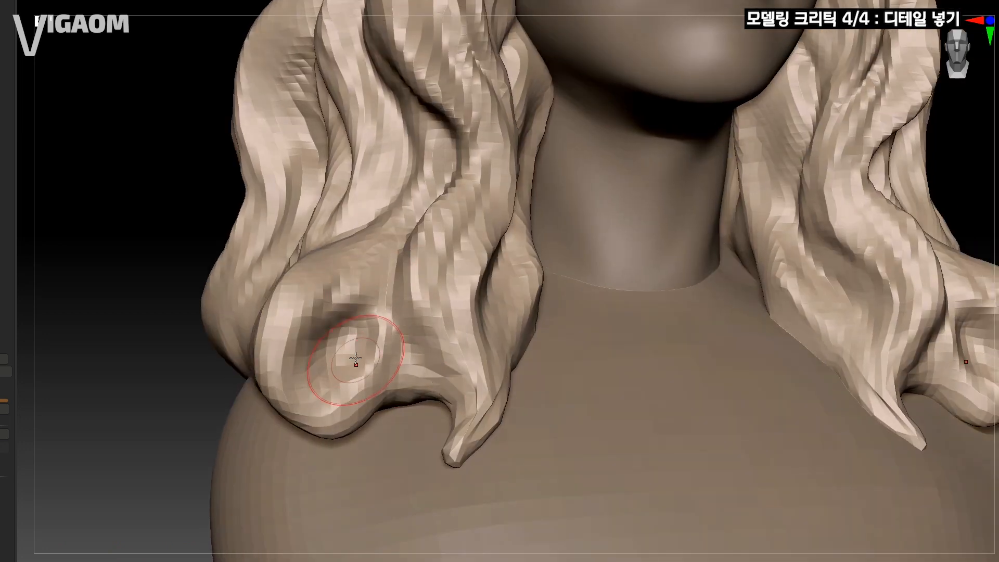
Step: Deepen the hollow under the curl's upper rim and define its inner edge above the shoulder
right_drag(357, 357, 333, 350)
drag(366, 315, 371, 340)
right_drag(312, 359, 320, 403)
right_drag(384, 324, 400, 316)
drag(374, 319, 360, 364)
ctrl+right_drag(347, 347, 322, 371)
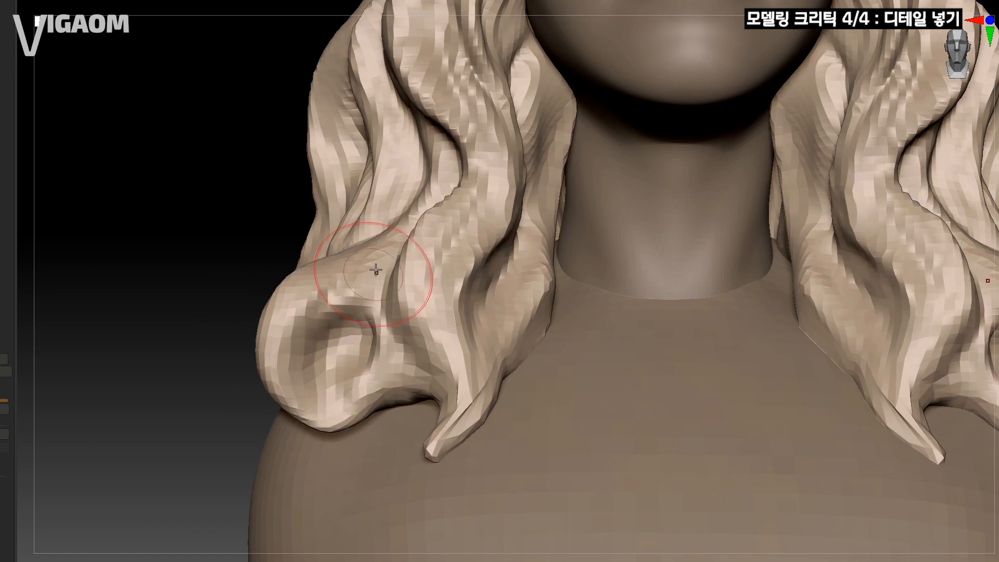
Step: Cut strand ridges inside the curl's hollow and smooth the transition to the neighbouring strand
mouse_move(357, 368)
right_down()
mouse_move(358, 338)
mouse_move(367, 338)
right_up()
key(s)
drag(364, 333, 361, 354)
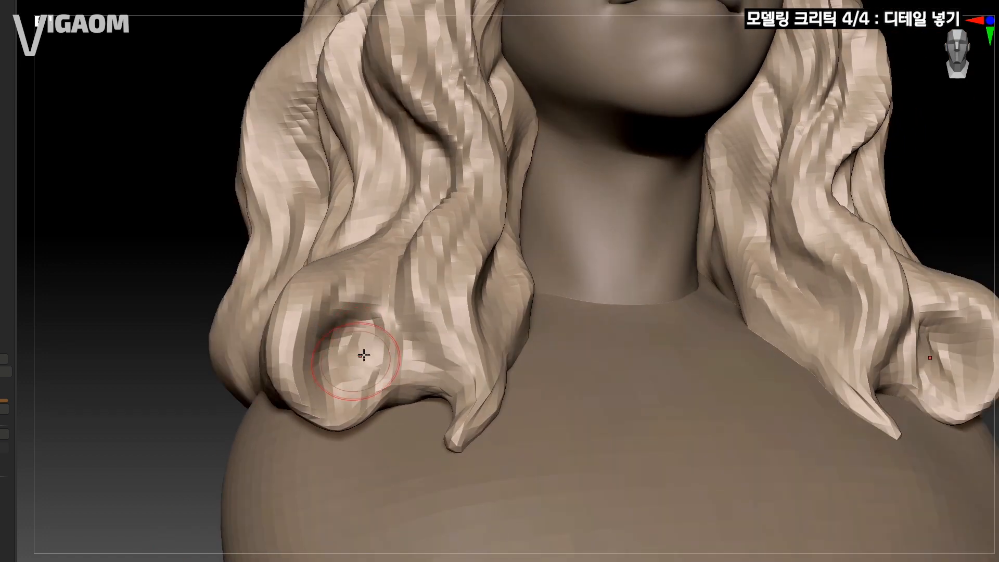
right_drag(362, 355, 344, 356)
shift+drag(372, 340, 370, 357)
right_drag(370, 357, 385, 349)
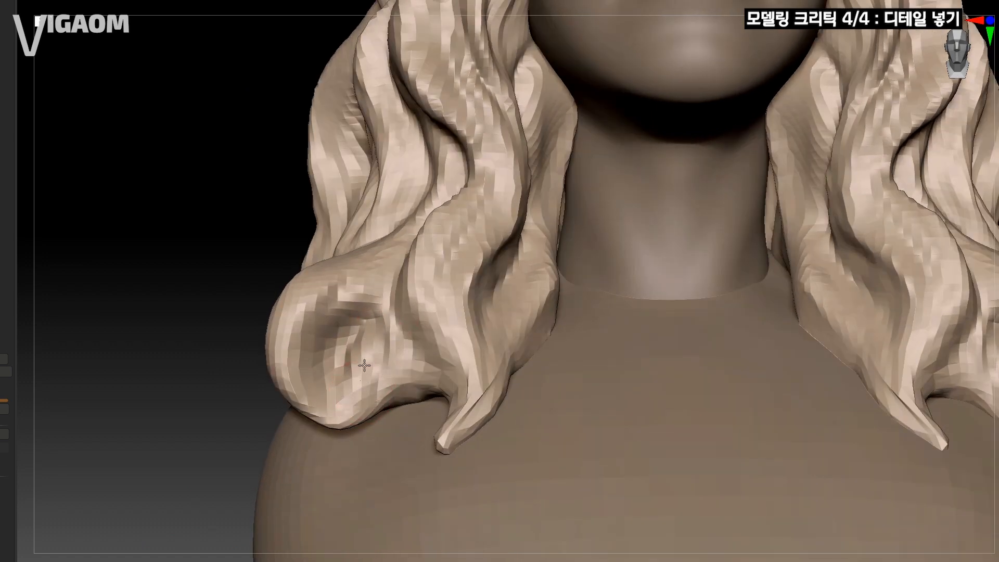
right_drag(361, 423, 367, 376)
drag(366, 375, 377, 303)
Step: Refine the matching curl on the bust's left side with grooves running through its hollow
right_drag(377, 303, 359, 229)
mouse_move(359, 229)
alt+right_down()
mouse_move(292, 244)
mouse_move(224, 510)
mouse_move(209, 447)
mouse_move(204, 540)
mouse_move(214, 550)
mouse_move(195, 554)
alt+right_up()
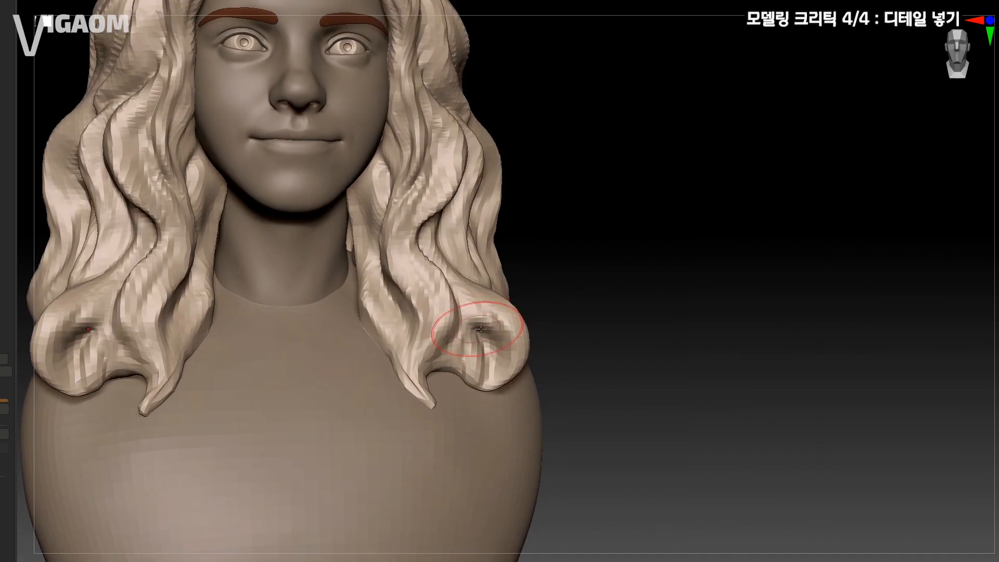
right_drag(479, 330, 521, 313)
drag(460, 364, 481, 363)
shift+right_drag(508, 325, 471, 346)
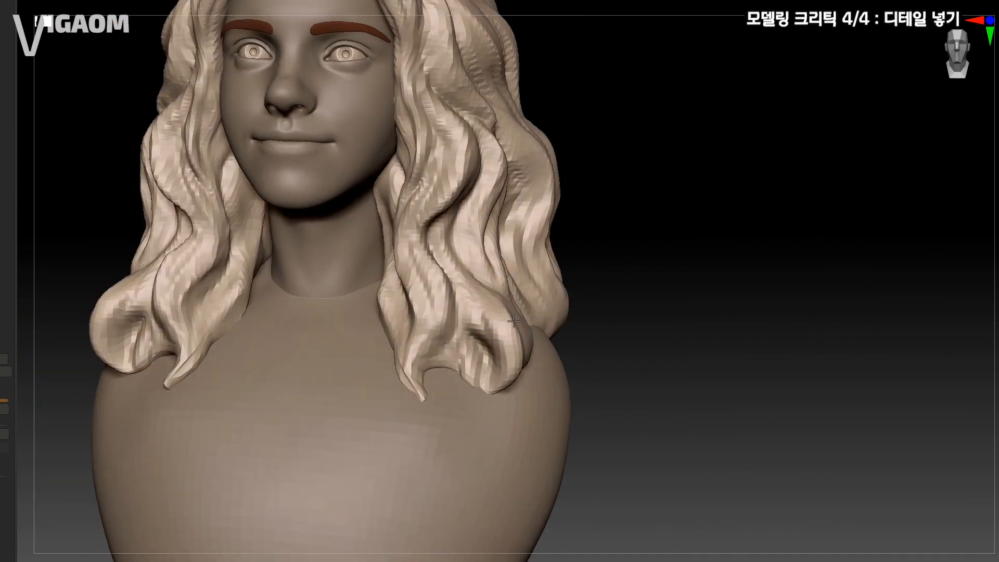
ctrl+right_drag(559, 281, 507, 289)
mouse_move(508, 289)
ctrl+right_down()
mouse_move(572, 253)
mouse_move(623, 251)
ctrl+right_up()
Step: Adjust the outer contour of the side waves beside the face, using a brush with a draw size of 145
ctrl+right_drag(311, 386, 316, 443)
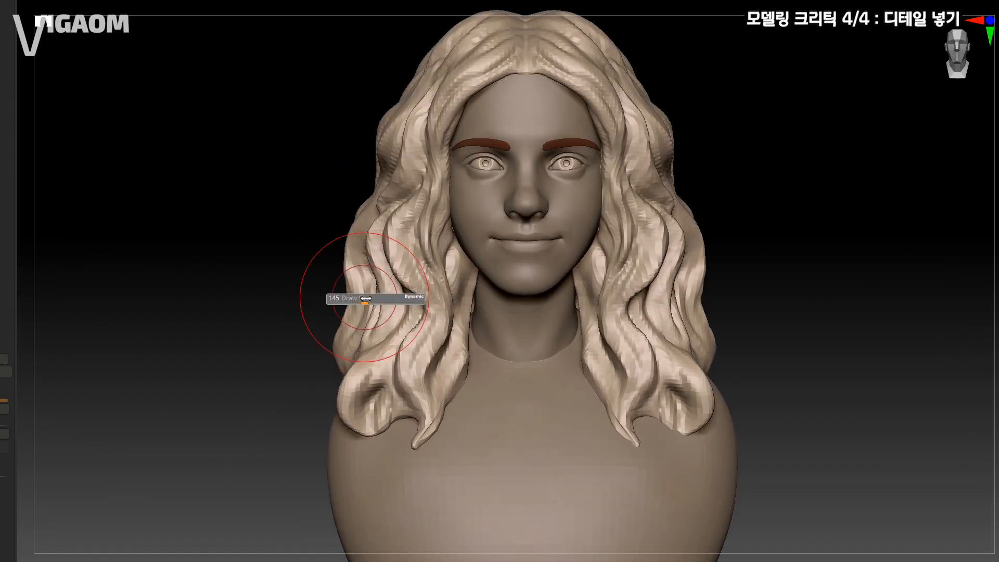
drag(351, 298, 364, 297)
mouse_move(384, 251)
alt+right_down()
mouse_move(387, 288)
mouse_move(348, 299)
alt+right_up()
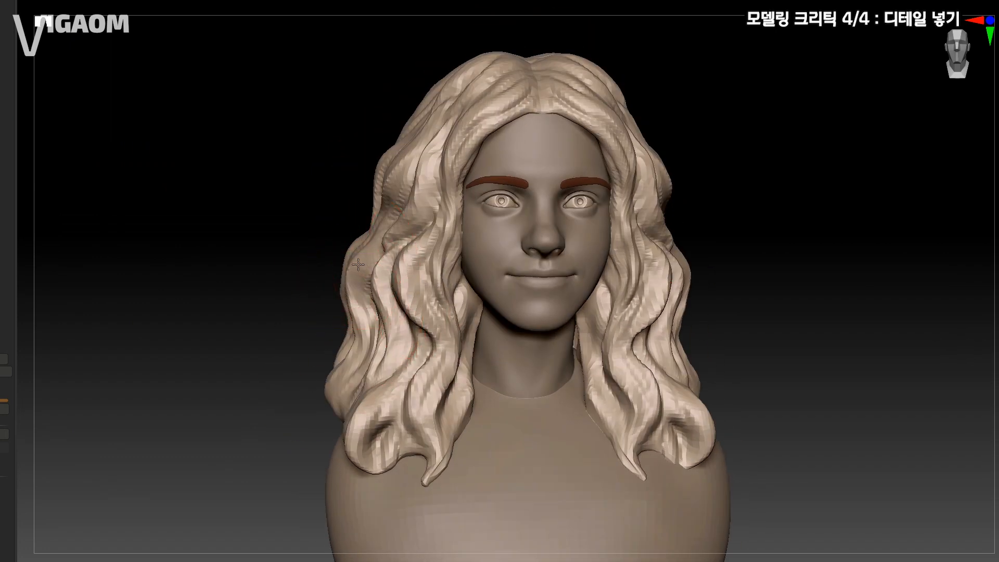
right_drag(358, 265, 369, 248)
key(s)
right_drag(349, 308, 292, 309)
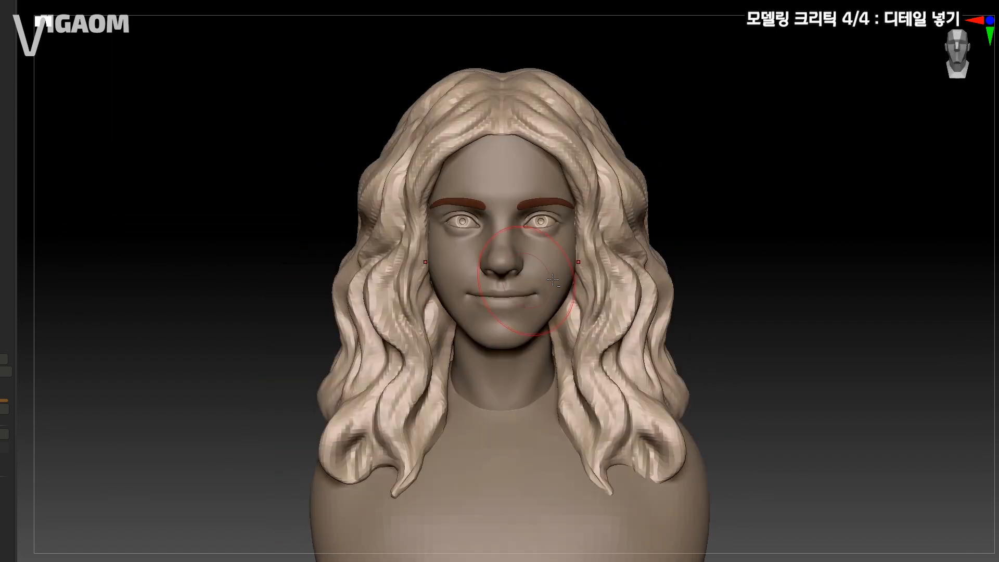
right_drag(569, 279, 468, 281)
alt+right_drag(620, 274, 525, 276)
ctrl+right_drag(567, 302, 152, 520)
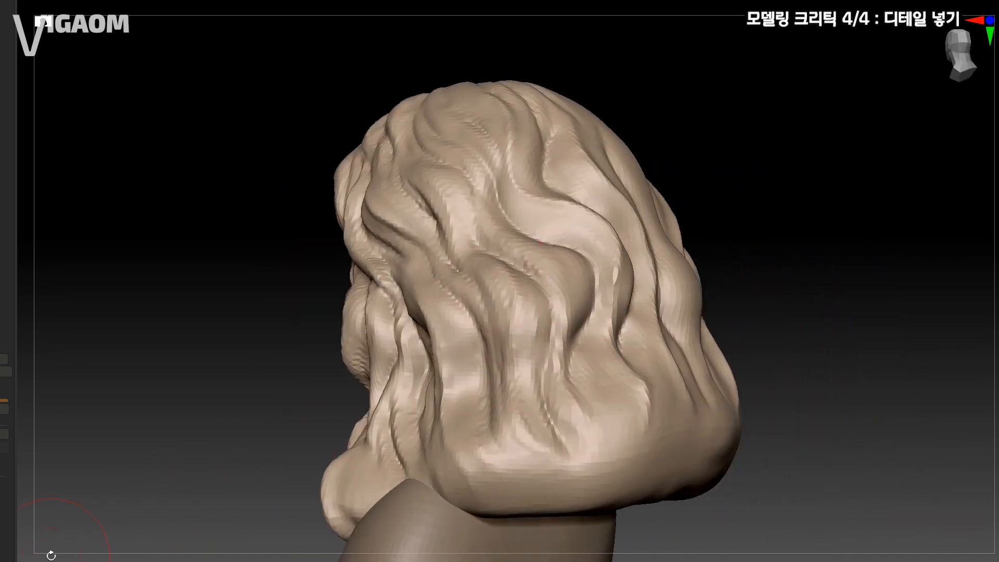
Step: Carve fine grooves along the waves behind the ear on the bust's left side, using a smaller brush
right_drag(51, 556, 99, 539)
key(s)
drag(482, 281, 461, 285)
right_drag(460, 285, 447, 286)
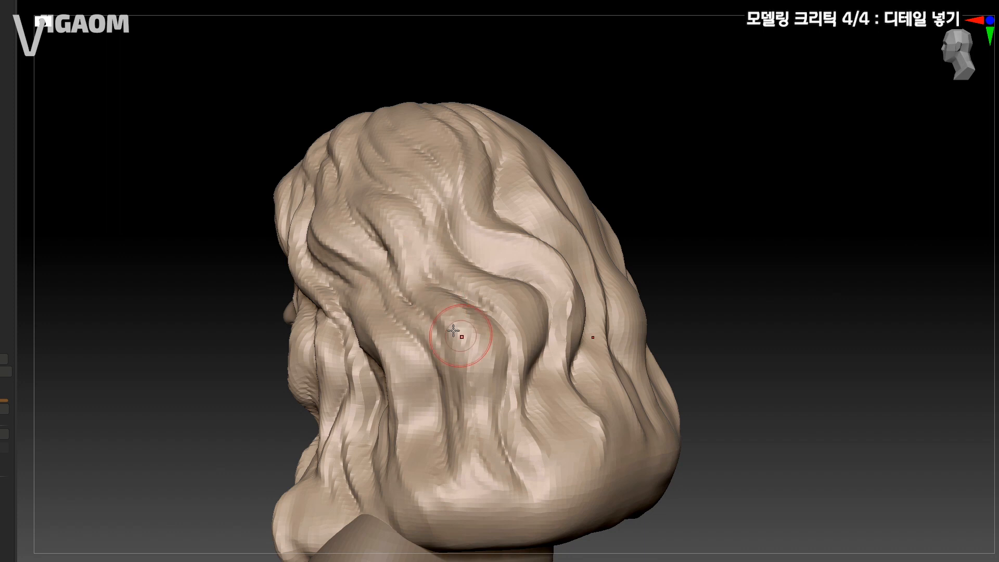
right_drag(454, 331, 492, 362)
right_drag(466, 444, 520, 416)
right_drag(439, 279, 411, 318)
key(s)
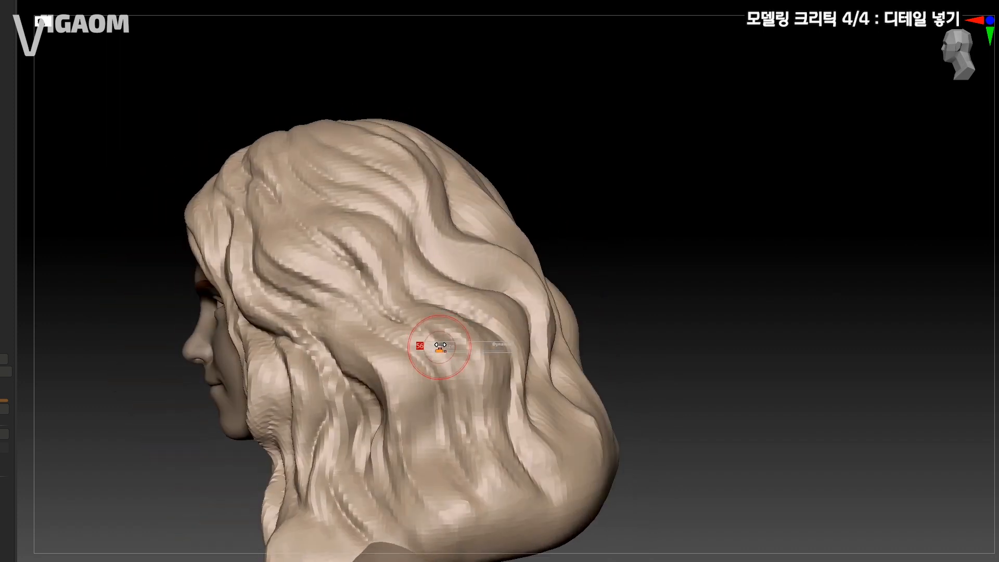
right_drag(456, 446, 386, 411)
key(s)
Step: Sharpen the strand grooves of the left side's lower waves, running down towards the rounded hem
right_drag(411, 341, 466, 331)
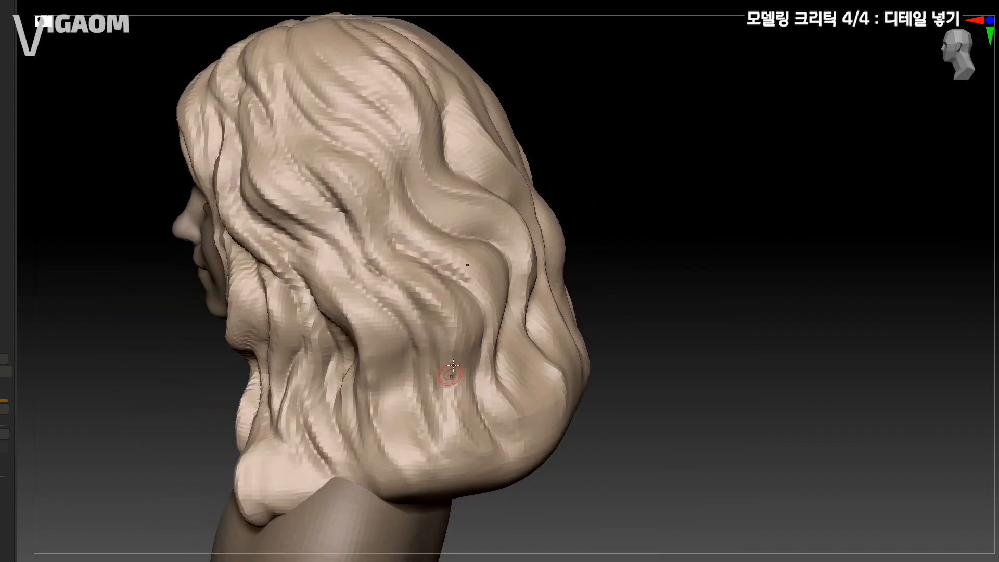
mouse_move(454, 366)
right_down()
mouse_move(406, 273)
mouse_move(395, 292)
mouse_move(437, 285)
mouse_move(411, 280)
mouse_move(419, 290)
mouse_move(462, 263)
mouse_move(436, 251)
right_up()
key(s)
key(s)
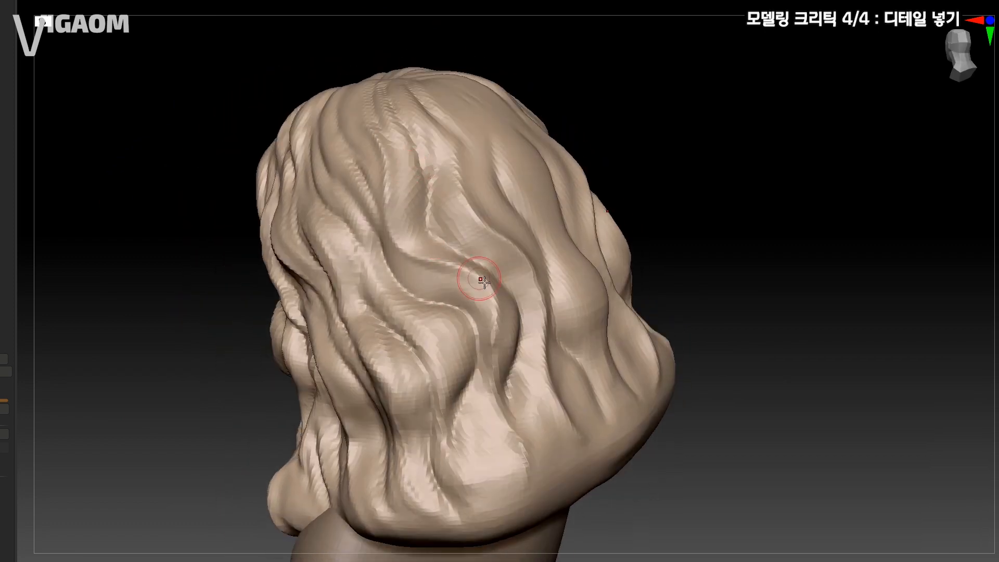
right_drag(384, 206, 369, 238)
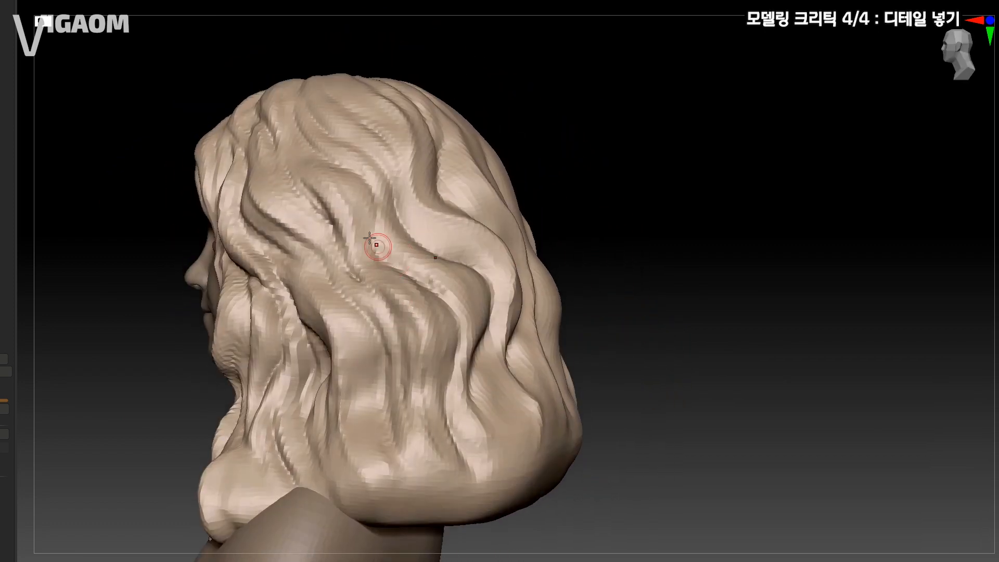
right_drag(413, 334, 398, 245)
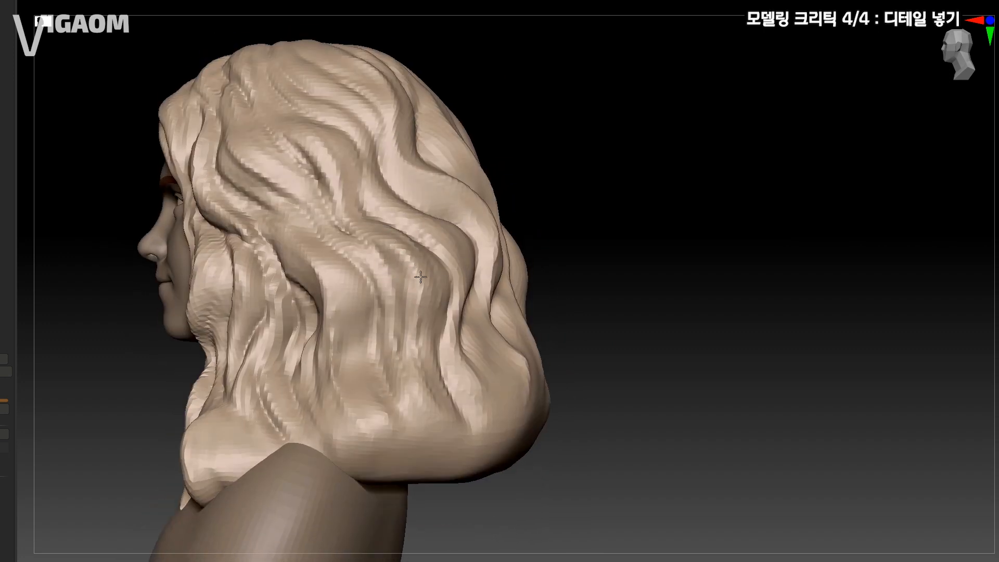
right_drag(397, 366, 422, 358)
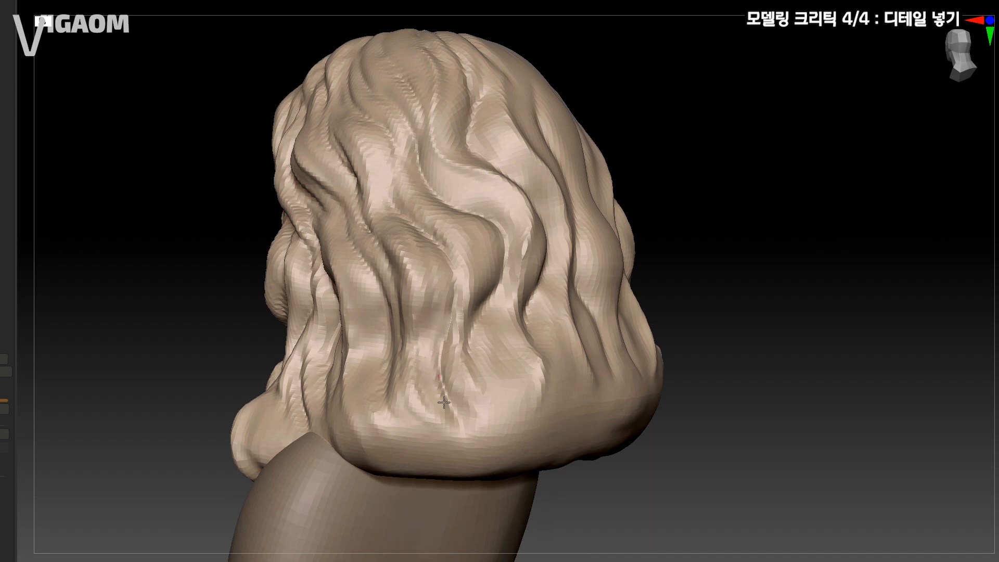
mouse_move(444, 402)
right_down()
mouse_move(406, 383)
mouse_move(379, 257)
right_up()
Step: Carve strand grooves along the S-shaped lock on the back left of the head and smooth its bend
key(s)
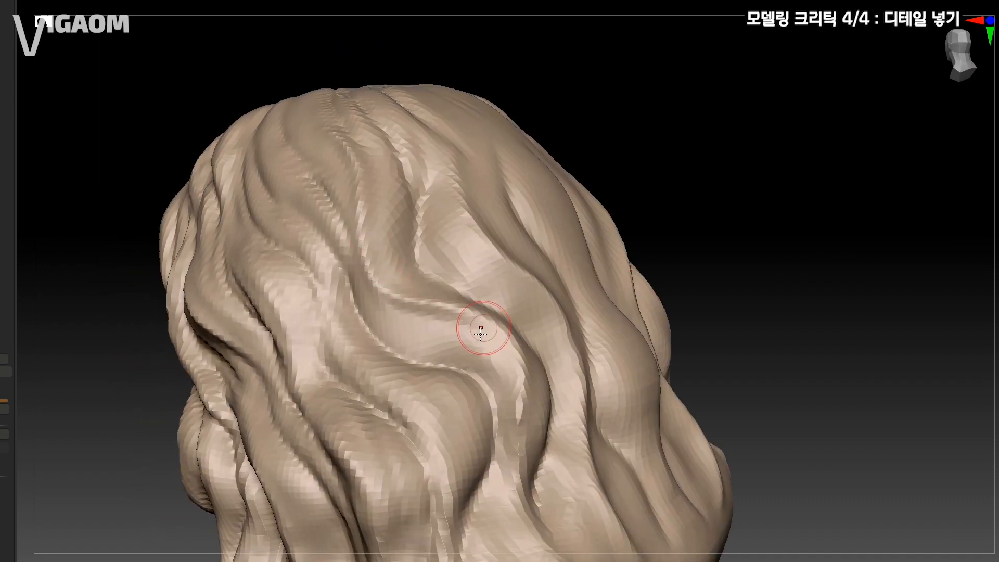
right_drag(481, 332, 492, 343)
right_drag(400, 281, 363, 244)
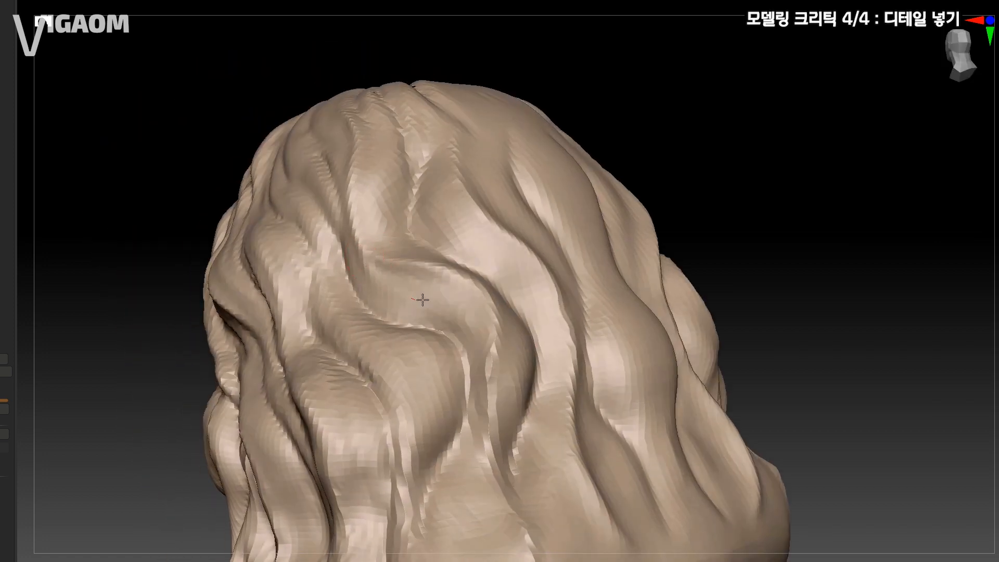
mouse_move(388, 284)
right_down()
mouse_move(424, 290)
mouse_move(450, 328)
right_up()
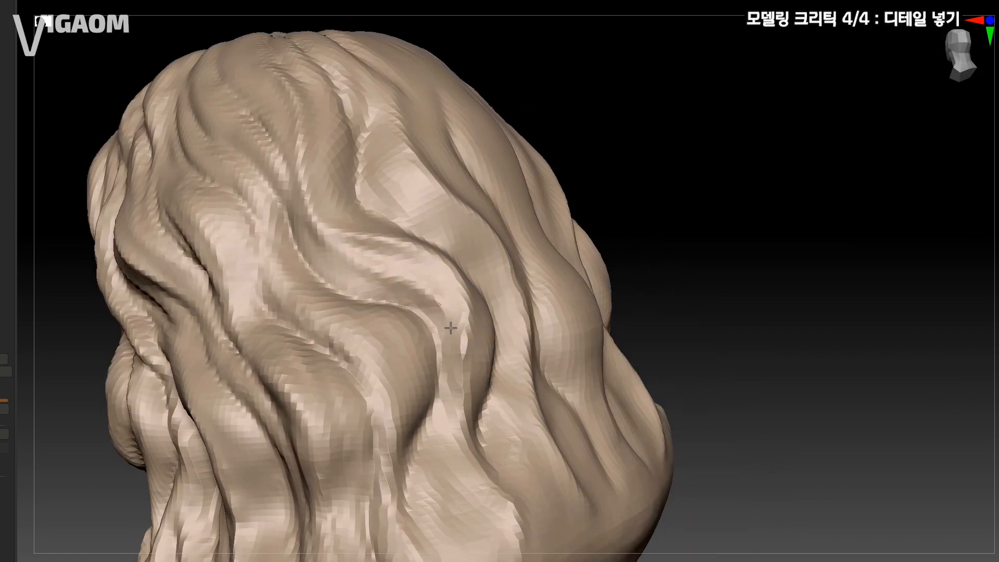
mouse_move(443, 384)
right_down()
mouse_move(408, 285)
mouse_move(372, 275)
right_up()
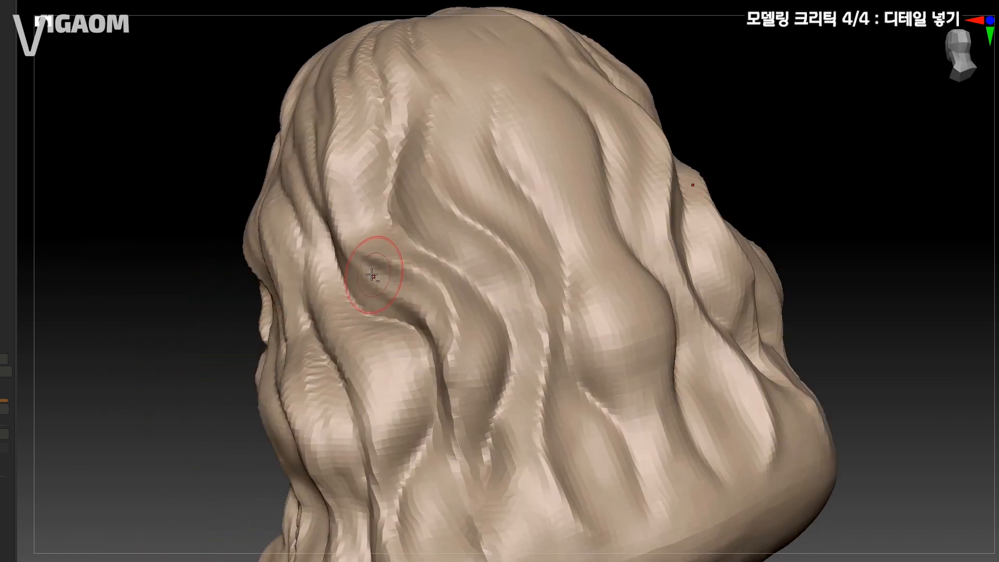
right_drag(426, 322, 421, 279)
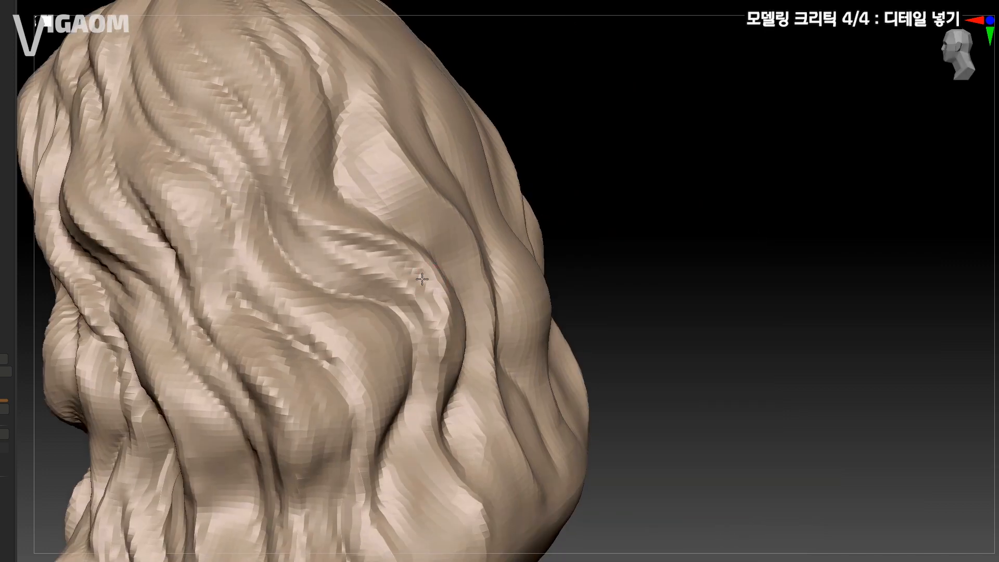
right_drag(436, 371, 419, 291)
key(s)
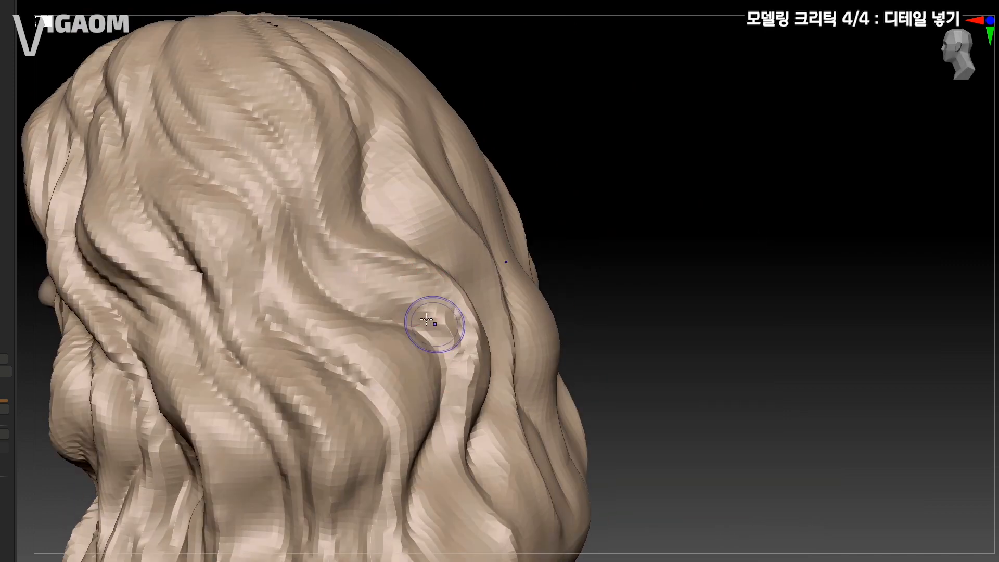
Step: Carve wavy grooves into the strands above the left temple, between the crown and the hairline
mouse_move(450, 366)
right_down()
mouse_move(345, 268)
mouse_move(364, 325)
right_up()
mouse_move(406, 429)
right_down()
mouse_move(384, 315)
mouse_move(341, 225)
right_up()
mouse_move(331, 324)
right_down()
mouse_move(412, 304)
mouse_move(410, 388)
mouse_move(419, 333)
mouse_move(408, 286)
mouse_move(423, 301)
mouse_move(391, 270)
right_up()
key(s)
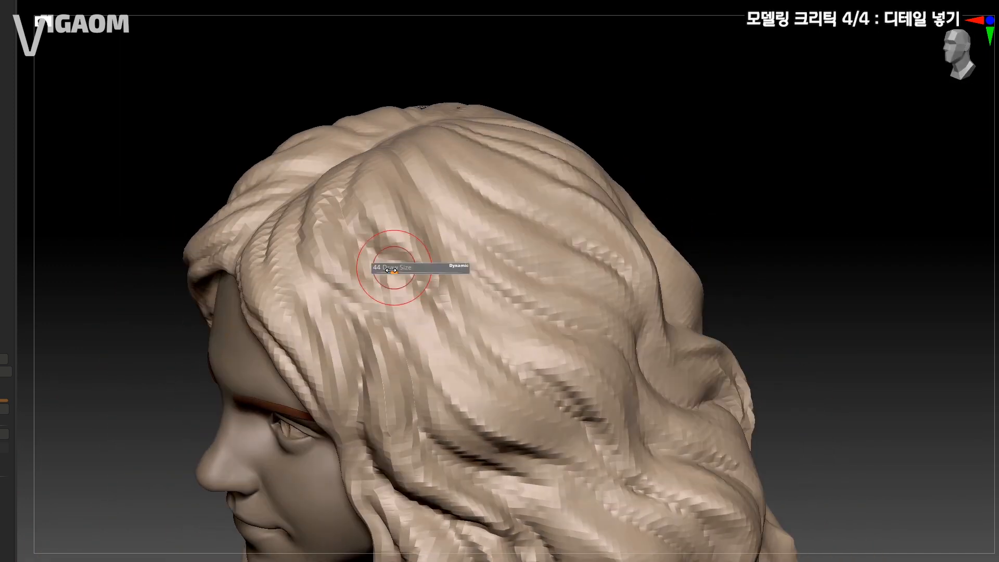
right_drag(430, 344, 439, 330)
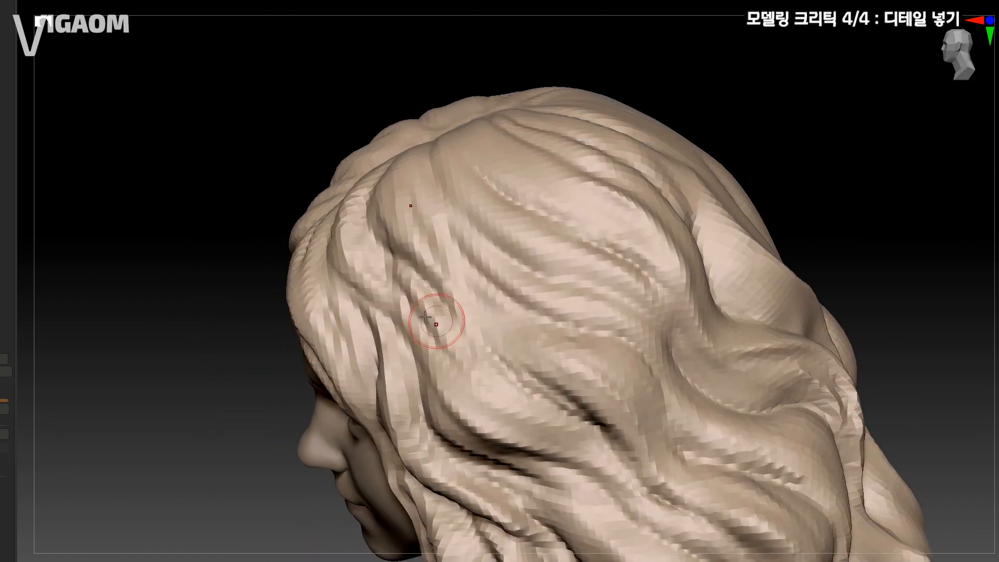
right_drag(494, 370, 408, 252)
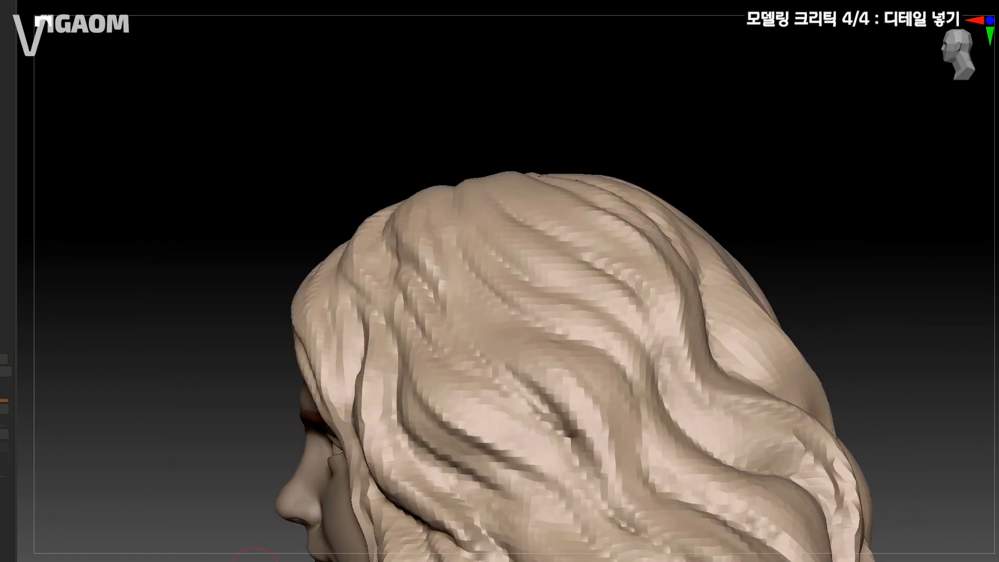
right_drag(211, 559, 312, 546)
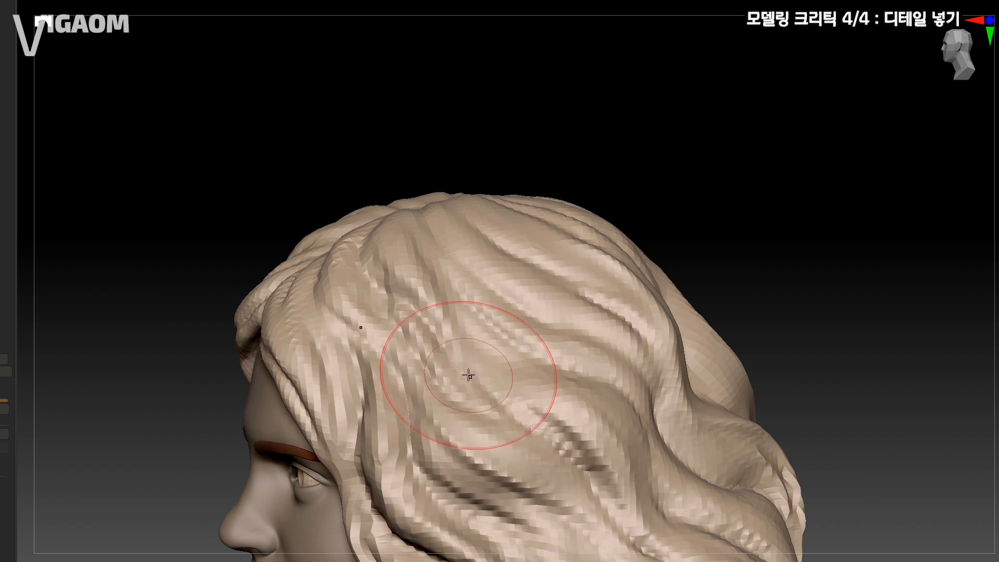
mouse_move(439, 324)
right_down()
mouse_move(448, 311)
mouse_move(379, 302)
mouse_move(391, 279)
mouse_move(44, 554)
right_up()
mouse_move(365, 234)
right_down()
mouse_move(396, 255)
mouse_move(340, 352)
right_up()
mouse_move(385, 266)
alt+right_down()
mouse_move(413, 220)
mouse_move(424, 335)
mouse_move(426, 296)
alt+right_up()
Step: Cut a deep centre parting from the crown to the forehead and shape the hair along its edges
drag(425, 308, 440, 388)
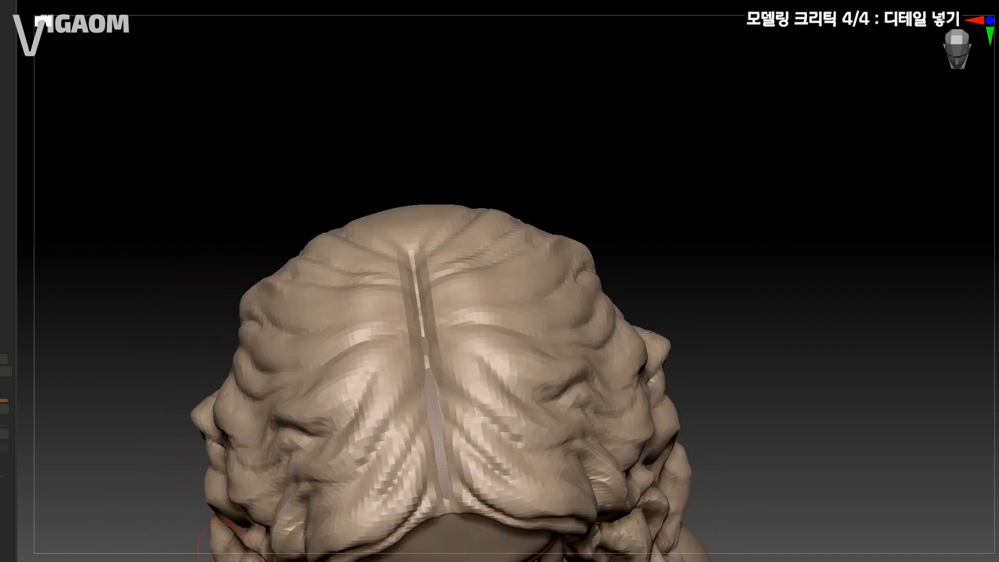
drag(226, 556, 218, 437)
drag(318, 255, 379, 249)
right_drag(265, 405, 326, 205)
mouse_move(425, 286)
alt+right_down()
mouse_move(466, 194)
mouse_move(504, 186)
alt+right_up()
Step: Mask the broad wavy lock halfway down the right side of the hair and clear the mask again
key(s)
mouse_move(390, 312)
alt+right_down()
mouse_move(377, 348)
mouse_move(369, 293)
mouse_move(359, 380)
mouse_move(392, 205)
mouse_move(412, 183)
alt+right_up()
ctrl+right_drag(370, 235, 356, 338)
mouse_move(328, 312)
right_down()
mouse_move(400, 308)
mouse_move(365, 303)
mouse_move(376, 303)
mouse_move(396, 253)
right_up()
key(s)
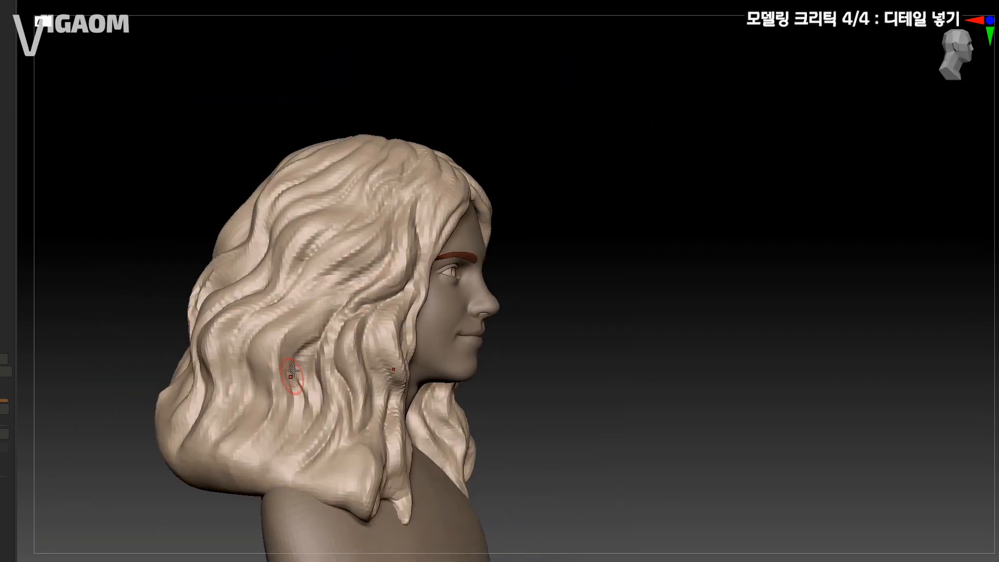
ctrl+right_drag(324, 228, 352, 291)
ctrl+right_drag(388, 224, 391, 260)
mouse_move(390, 261)
right_down()
mouse_move(374, 261)
mouse_move(386, 260)
mouse_move(373, 273)
mouse_move(380, 229)
mouse_move(372, 258)
right_up()
key(s)
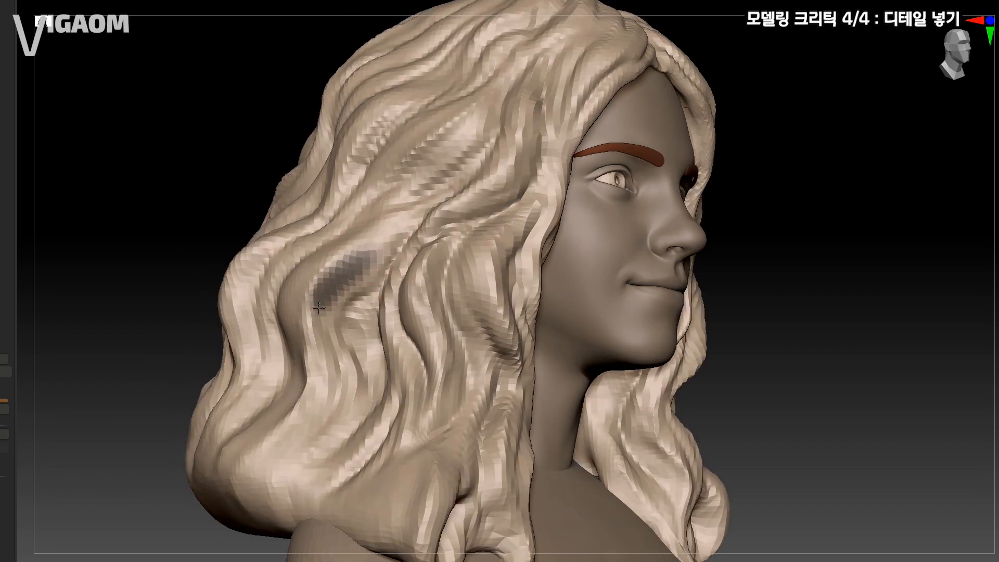
mouse_move(326, 412)
right_down()
mouse_move(468, 68)
mouse_move(415, 127)
mouse_move(361, 272)
right_up()
alt+right_drag(317, 302, 407, 213)
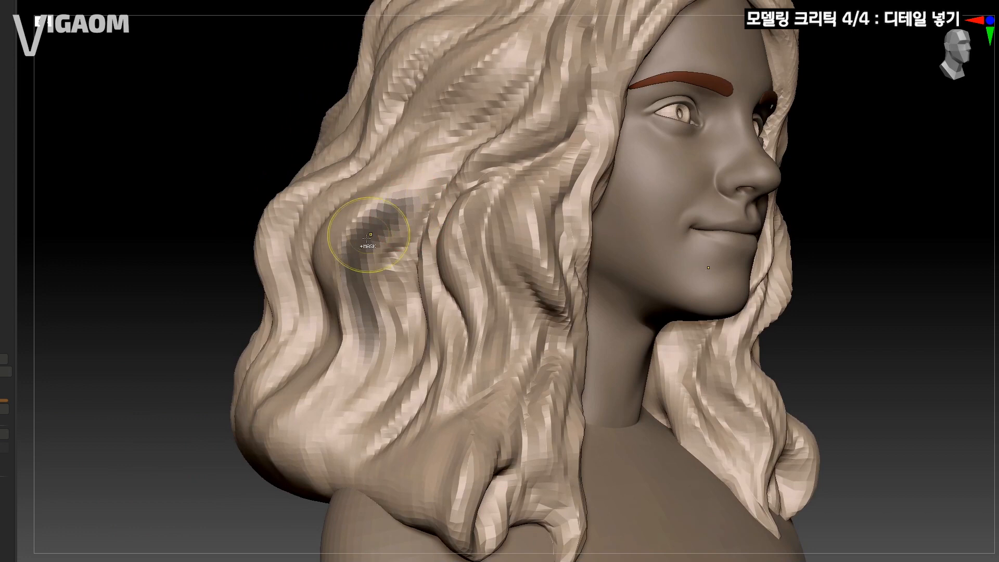
ctrl+drag(368, 239, 383, 388)
mouse_move(386, 322)
ctrl+right_down()
mouse_move(408, 223)
mouse_move(458, 224)
ctrl+right_up()
ctrl+drag(606, 214, 618, 225)
Step: Mask the wide strand below the right temple waves down towards the hem, and clear that mask
right_drag(338, 229, 416, 233)
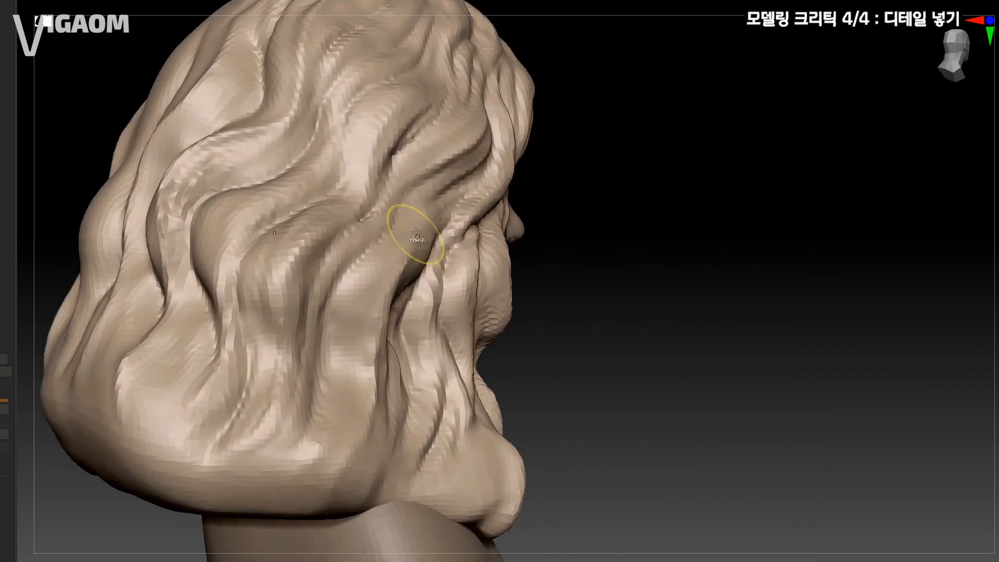
ctrl+drag(416, 232, 342, 387)
alt+right_drag(413, 309, 449, 292)
right_drag(449, 292, 403, 283)
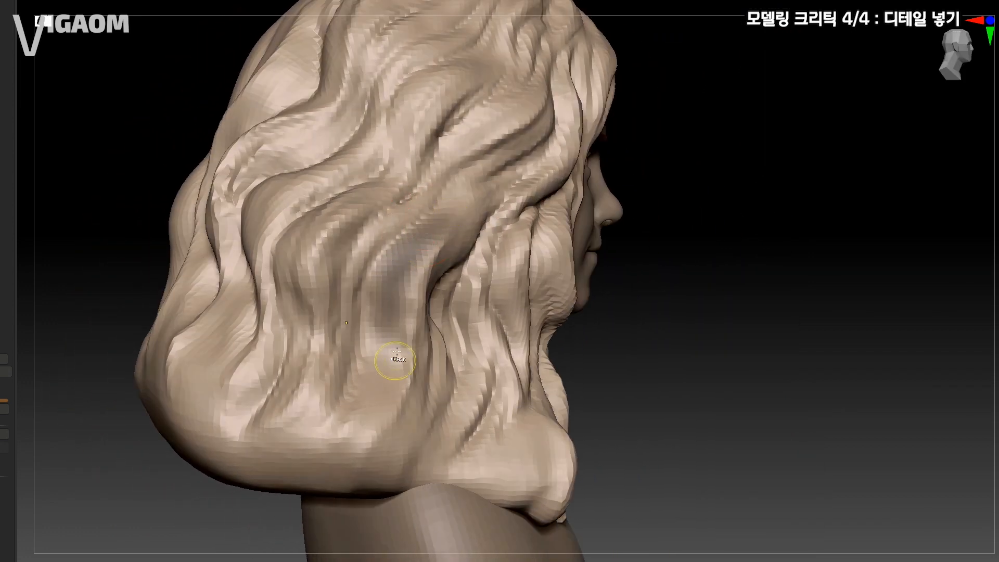
alt+right_drag(397, 352, 406, 374)
ctrl+drag(710, 194, 786, 289)
Step: Examine how the broad lock on the head's right side divides into smaller strands, from the side, three-quarter and front
right_drag(573, 261, 518, 254)
ctrl+right_drag(420, 279, 427, 293)
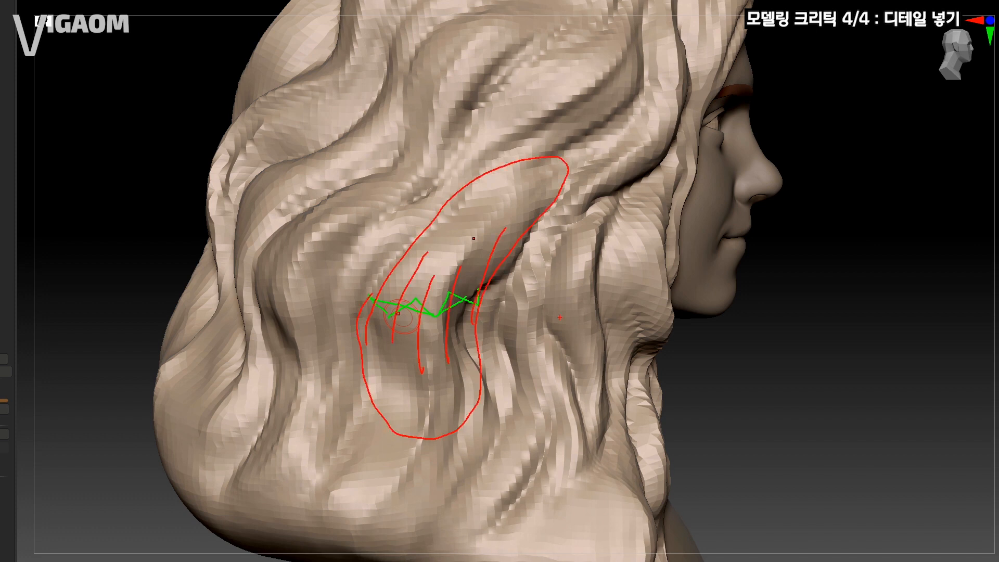
key(Escape)
mouse_move(499, 258)
ctrl+right_down()
mouse_move(491, 264)
mouse_move(508, 201)
ctrl+right_up()
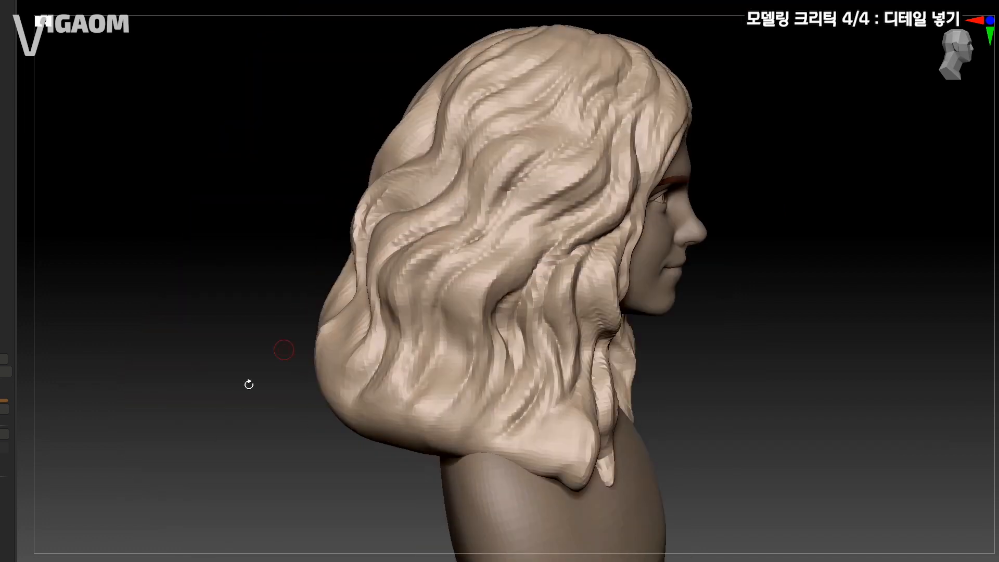
right_drag(164, 545, 127, 544)
ctrl+right_drag(524, 281, 442, 310)
mouse_move(443, 310)
ctrl+right_down()
mouse_move(473, 271)
mouse_move(429, 310)
mouse_move(446, 286)
mouse_move(439, 272)
mouse_move(375, 303)
ctrl+right_up()
mouse_move(407, 411)
alt+right_down()
mouse_move(401, 371)
mouse_move(442, 371)
alt+right_up()
mouse_move(416, 299)
alt+right_down()
mouse_move(415, 284)
mouse_move(399, 279)
alt+right_up()
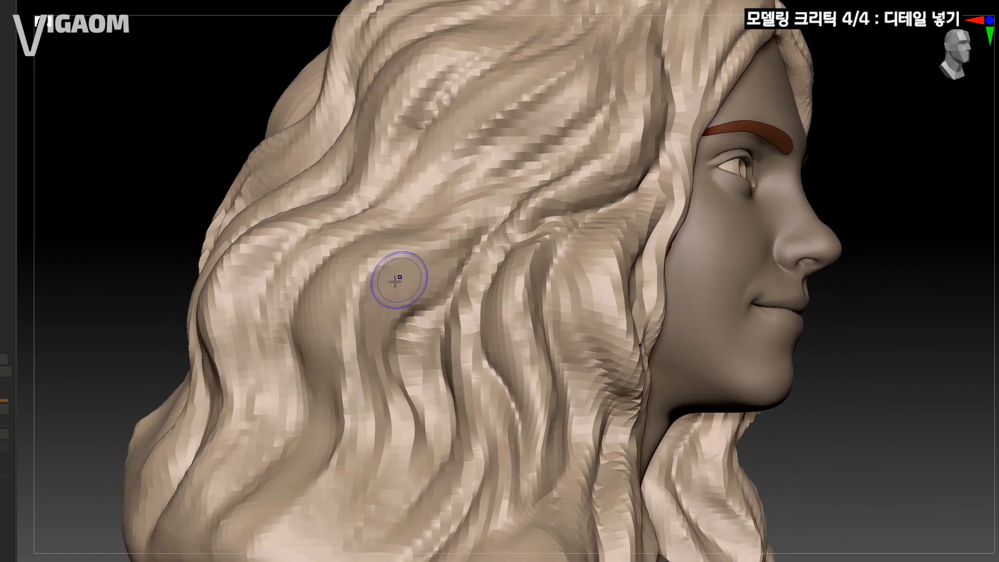
right_drag(358, 344, 383, 359)
ctrl+right_drag(318, 425, 321, 321)
right_drag(293, 398, 224, 338)
right_drag(224, 338, 182, 333)
alt+right_drag(458, 253, 402, 277)
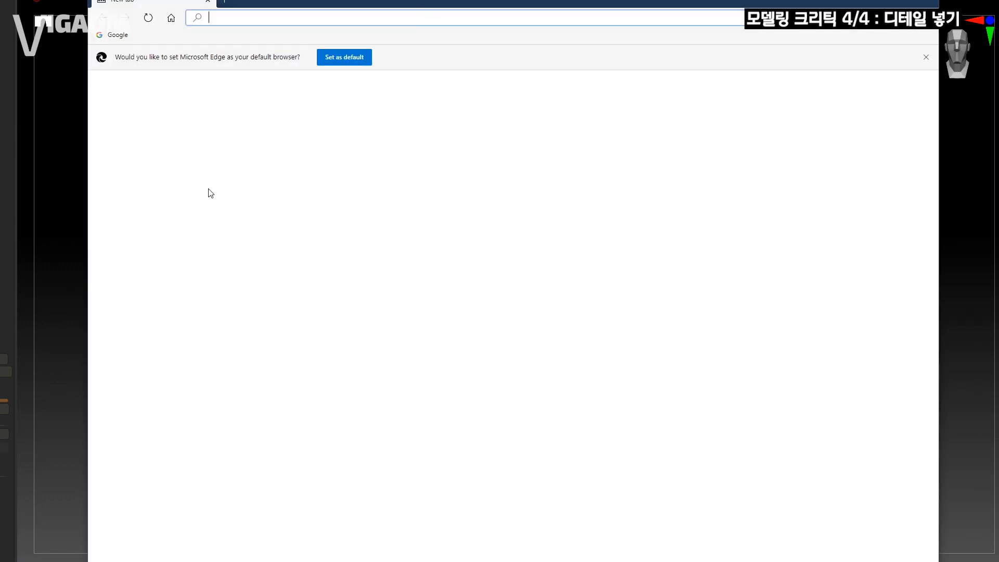
Step: Switch to Microsoft Edge, search Bing images for "르네상스 조각상" and open the profile drawing of a classical bust with wavy hair
text(르네상스 조각상)
key(Return)
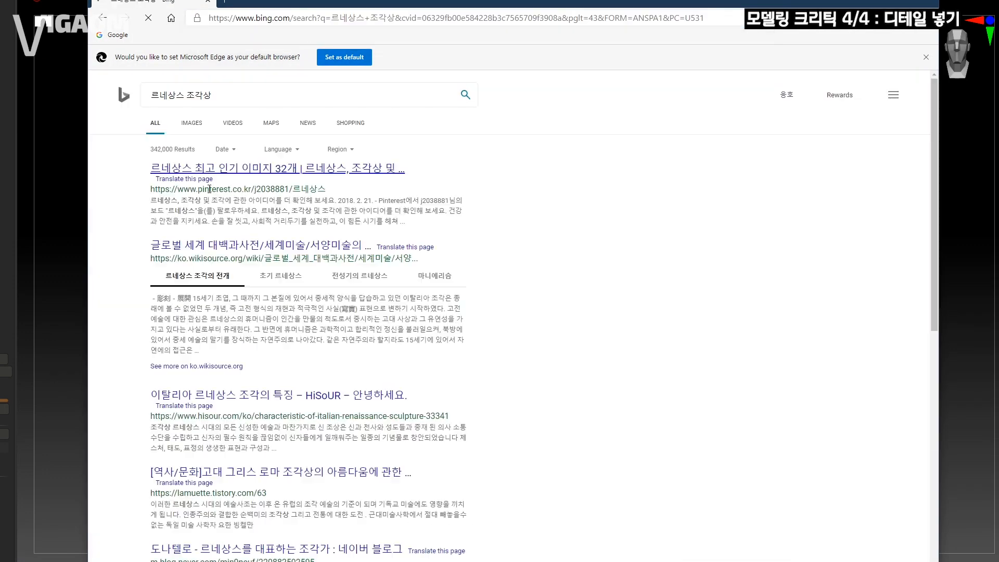
click(191, 123)
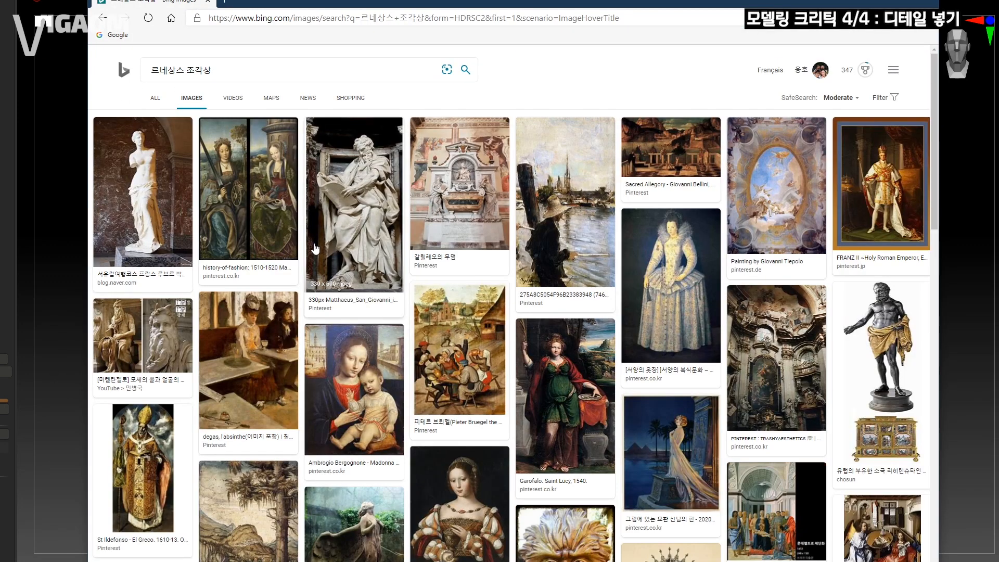
scroll(937, 312, down, 5)
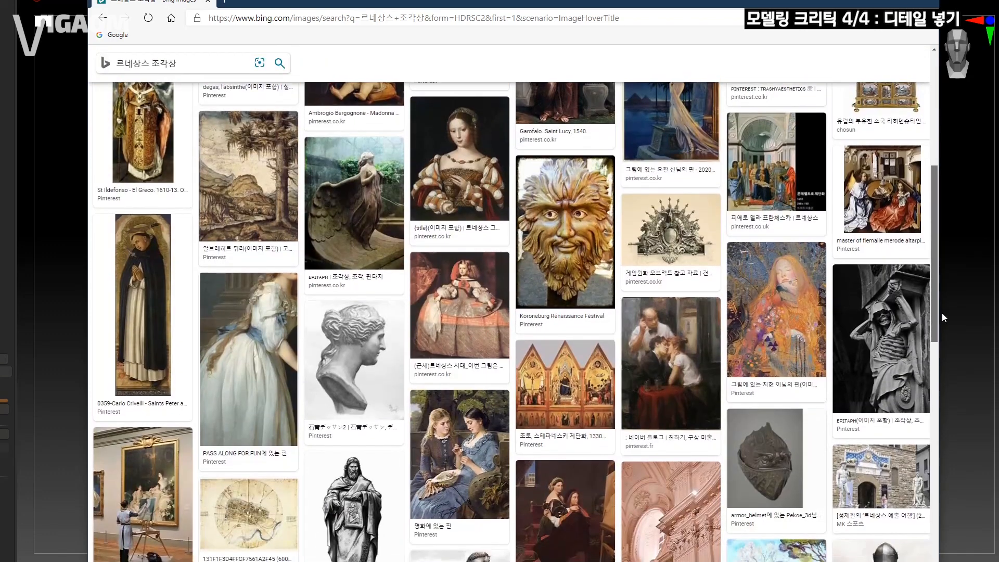
scroll(888, 316, down, 2)
click(351, 354)
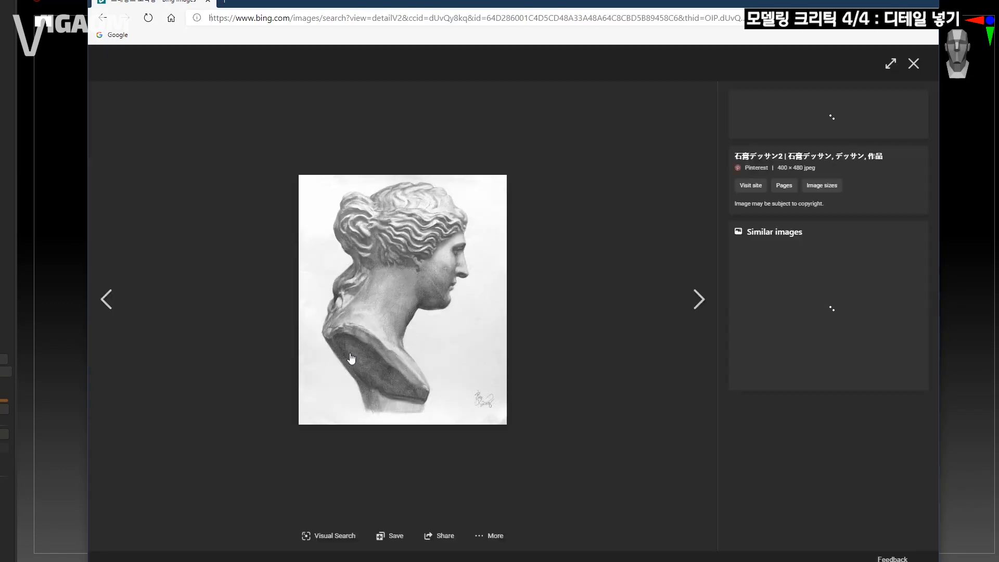